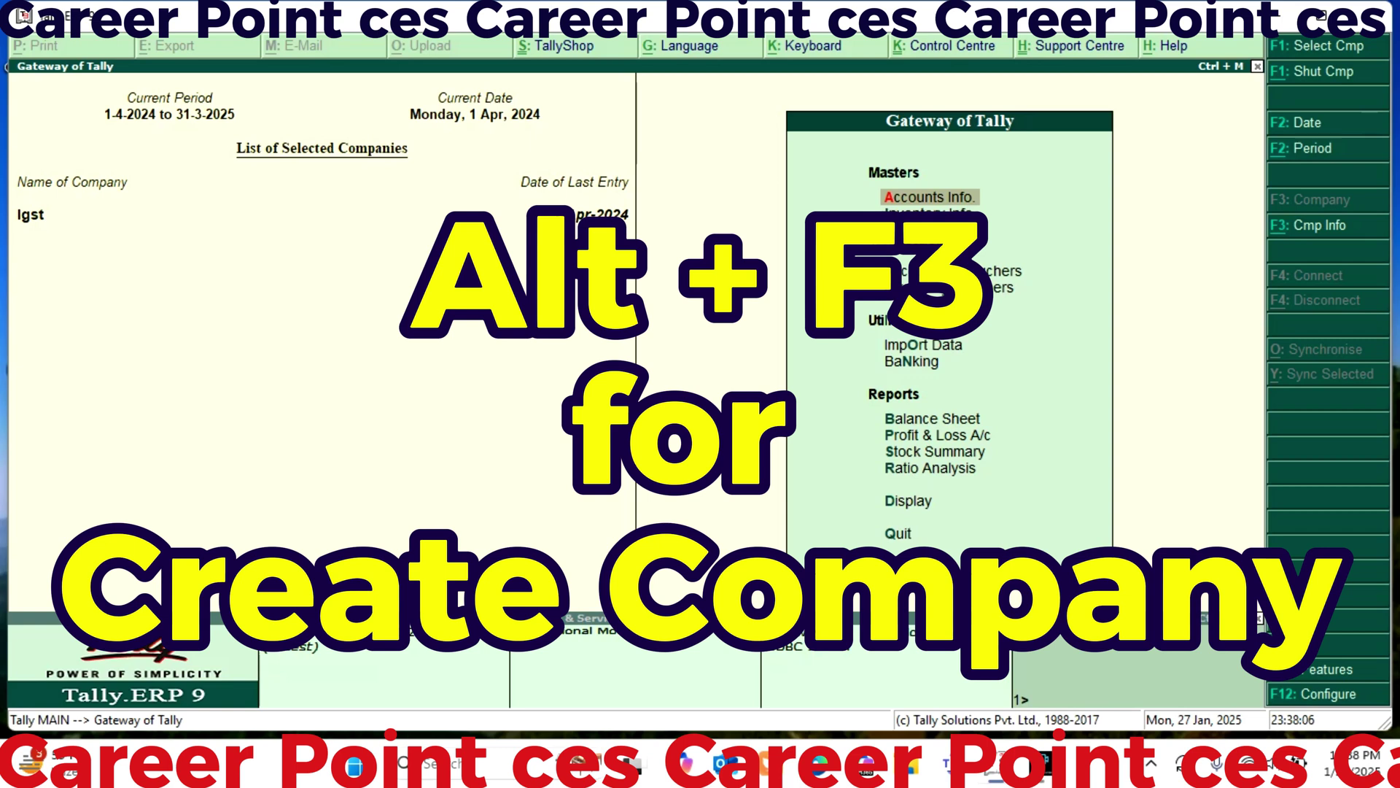
Start creating a new company and name it Career Point Ces.
{"action": "key", "text": "alt+F3"}
{"action": "key", "text": "Down"}
{"action": "key", "text": "Down"}
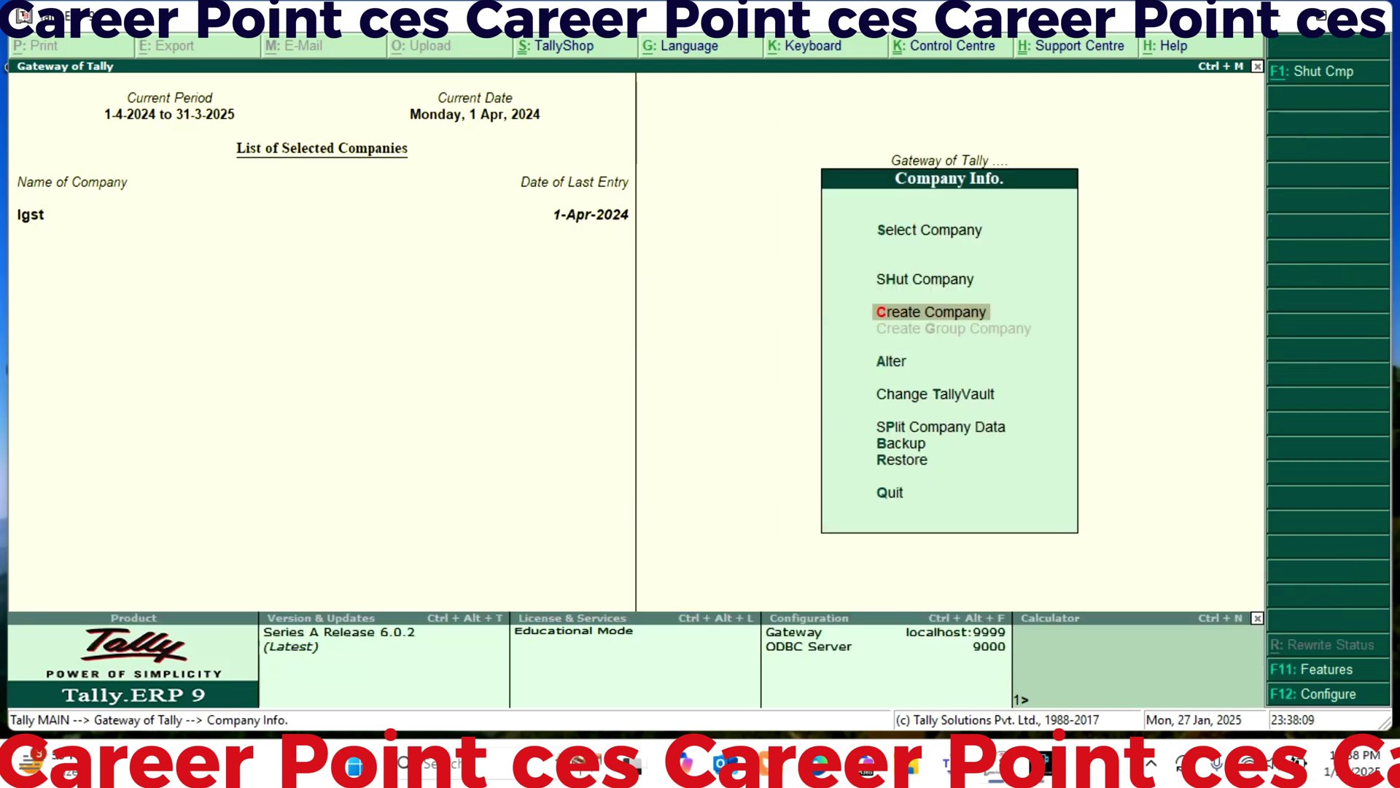
{"action": "key", "text": "Return"}
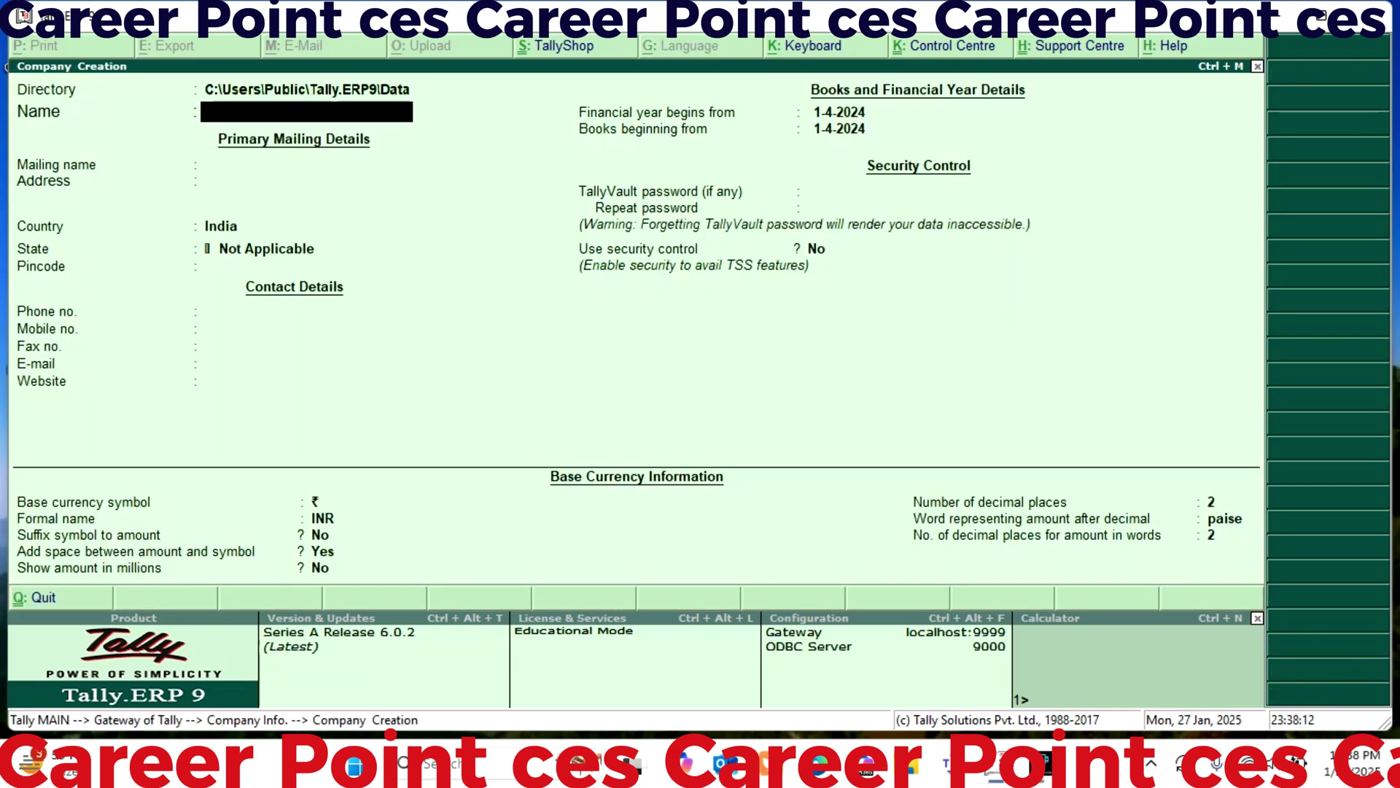
{"action": "type", "text": "Career"}
{"action": "type", "text": "Point Ces"}
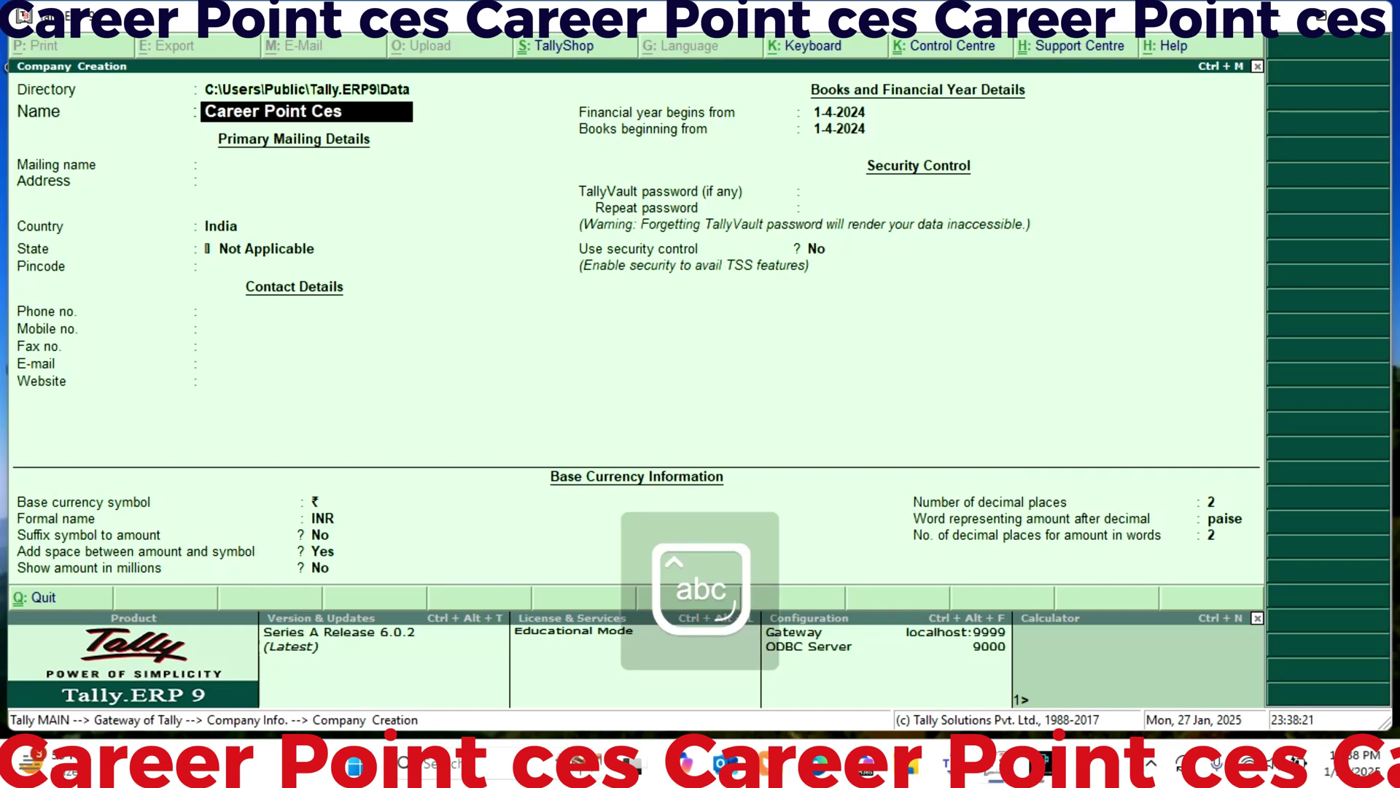
{"action": "key", "text": "Return"}
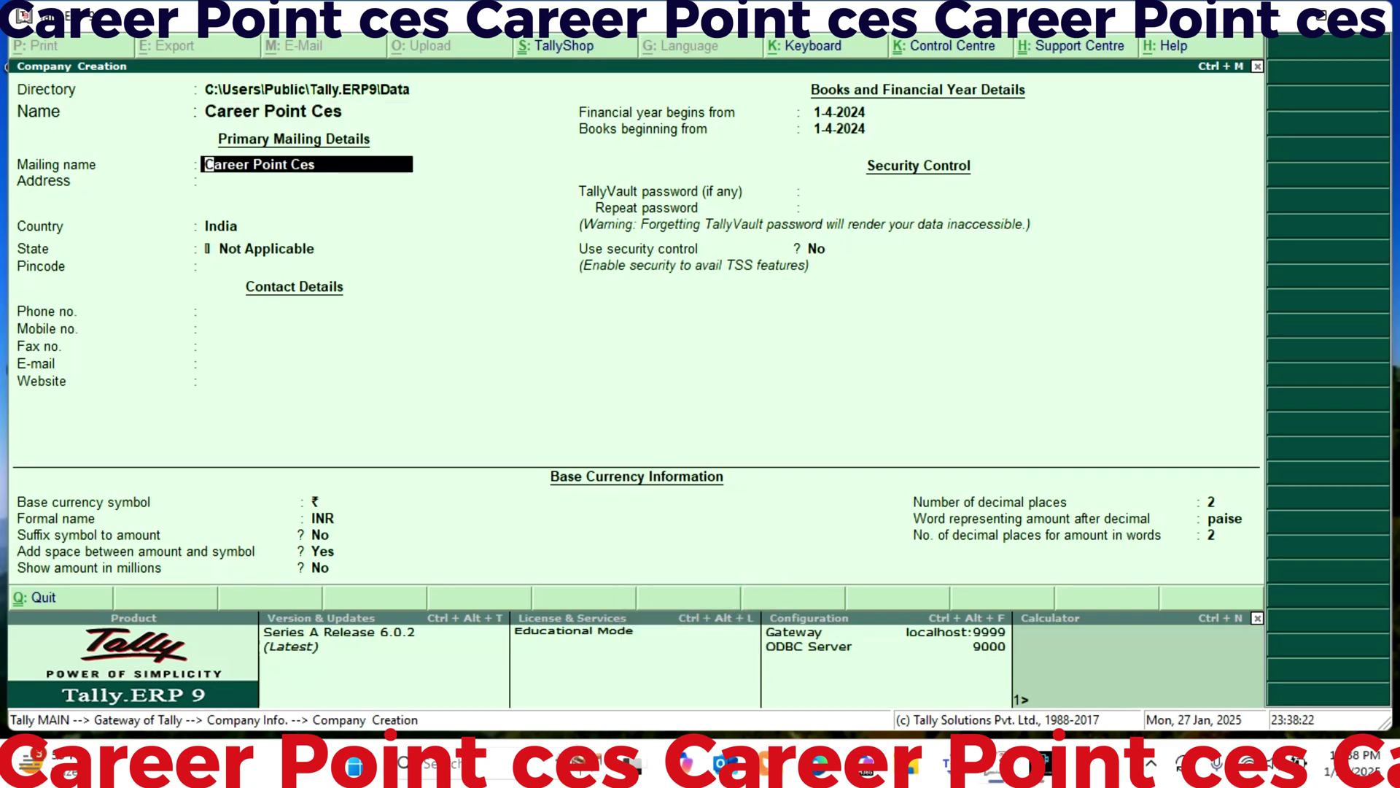
Keep the mailing name, leave the address and pincode blank, and set the country to India and the state to Uttar Pradesh.
{"action": "key", "text": "Return"}
{"action": "key", "text": "Return"}
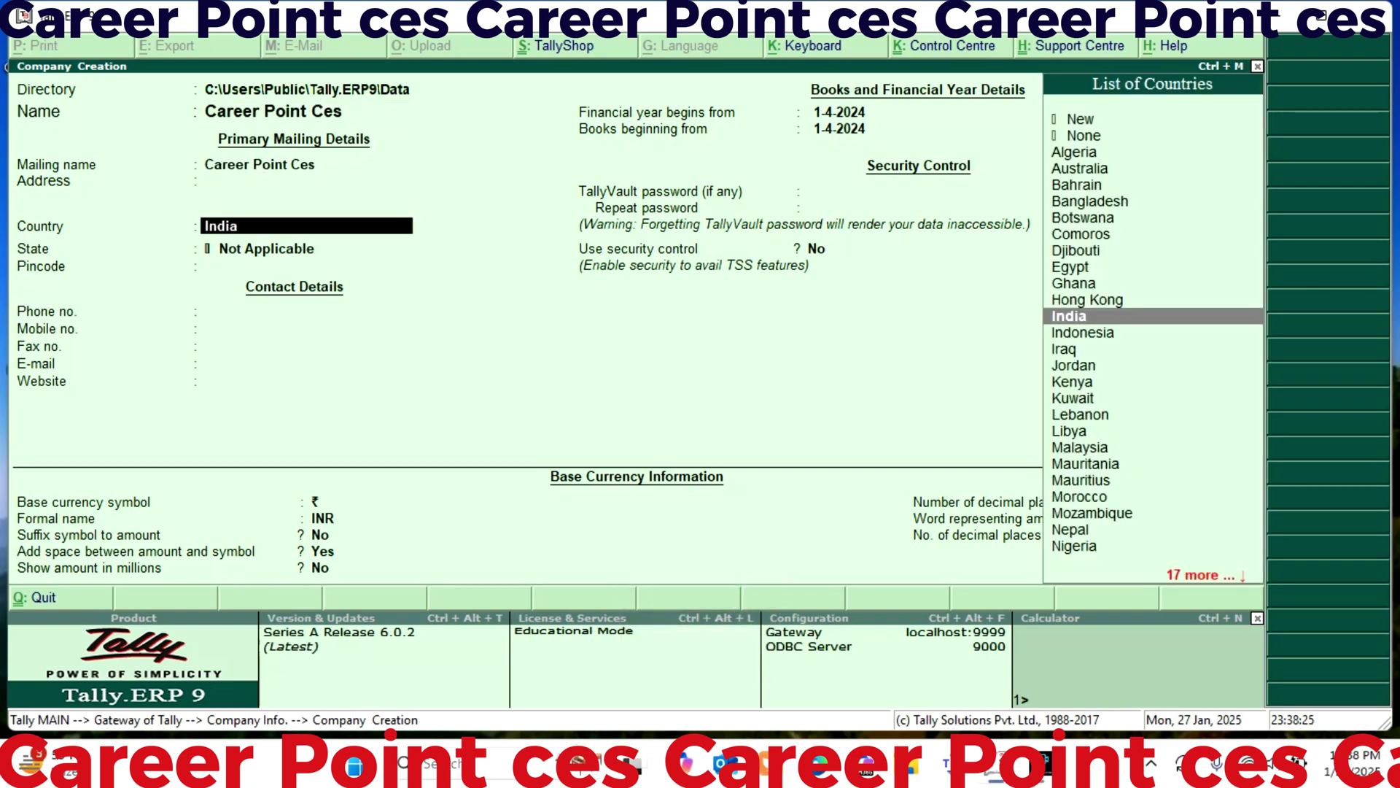
{"action": "key", "text": "Return"}
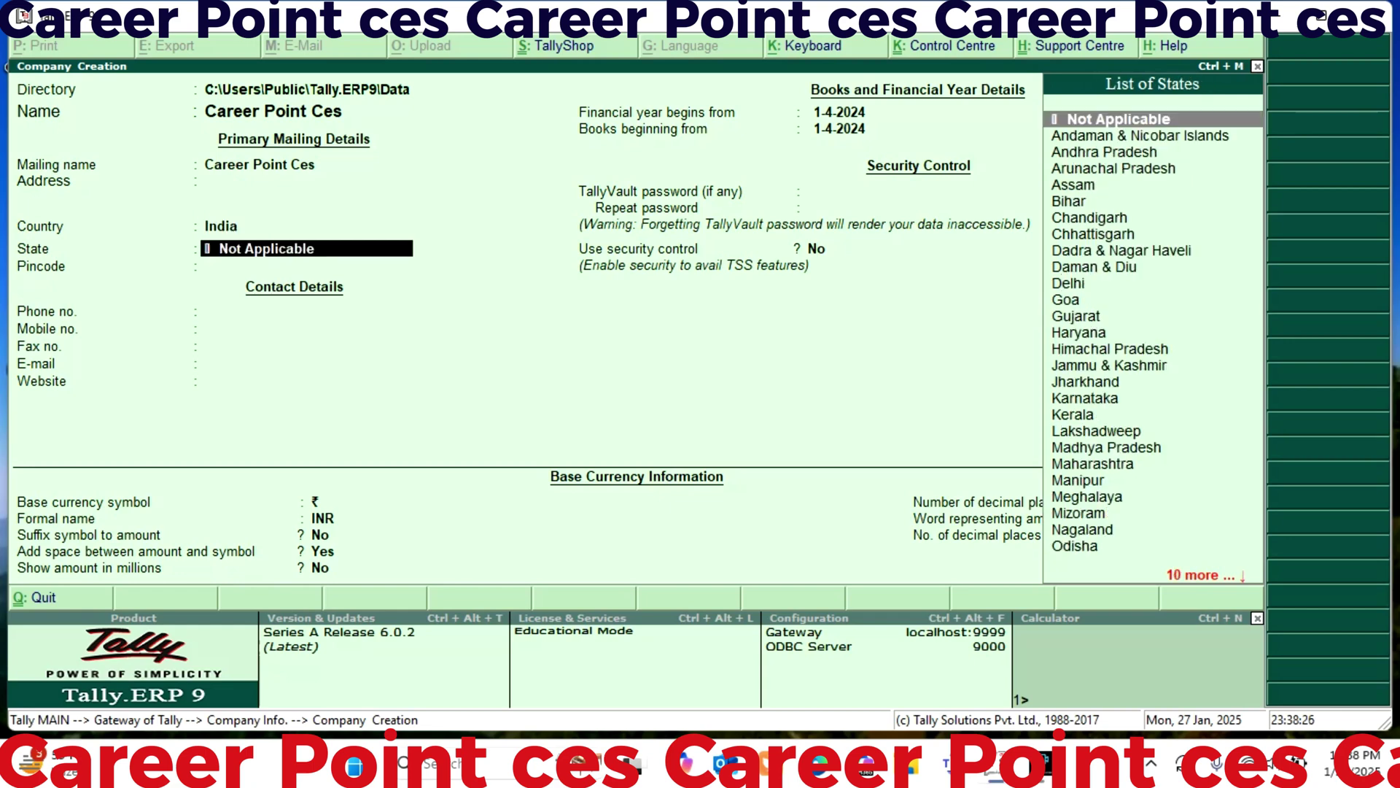
{"action": "type", "text": "U"}
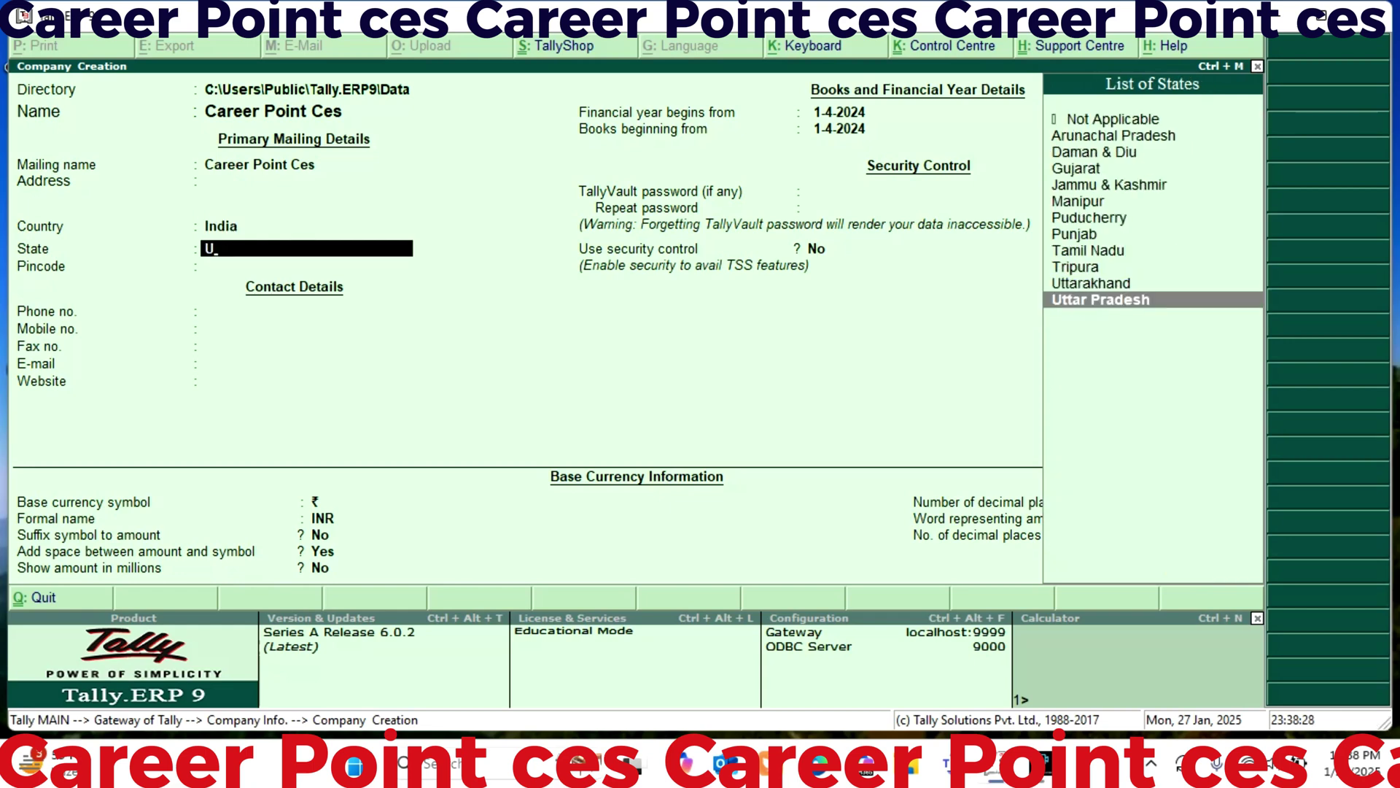
{"action": "key", "text": "Return"}
{"action": "key", "text": "Return"}
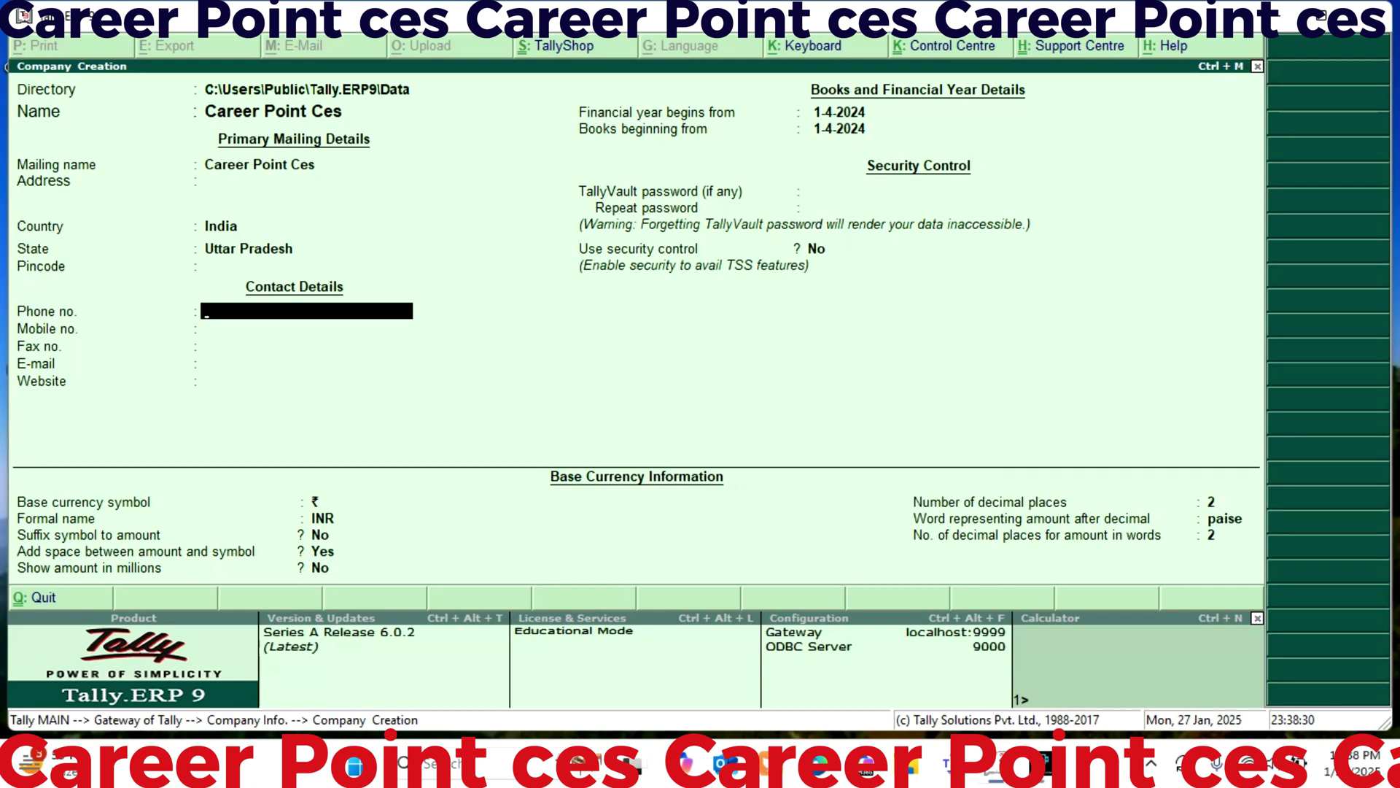
Keep the default contact, financial year, security and currency settings and save the new company.
{"action": "key", "text": "Return"}
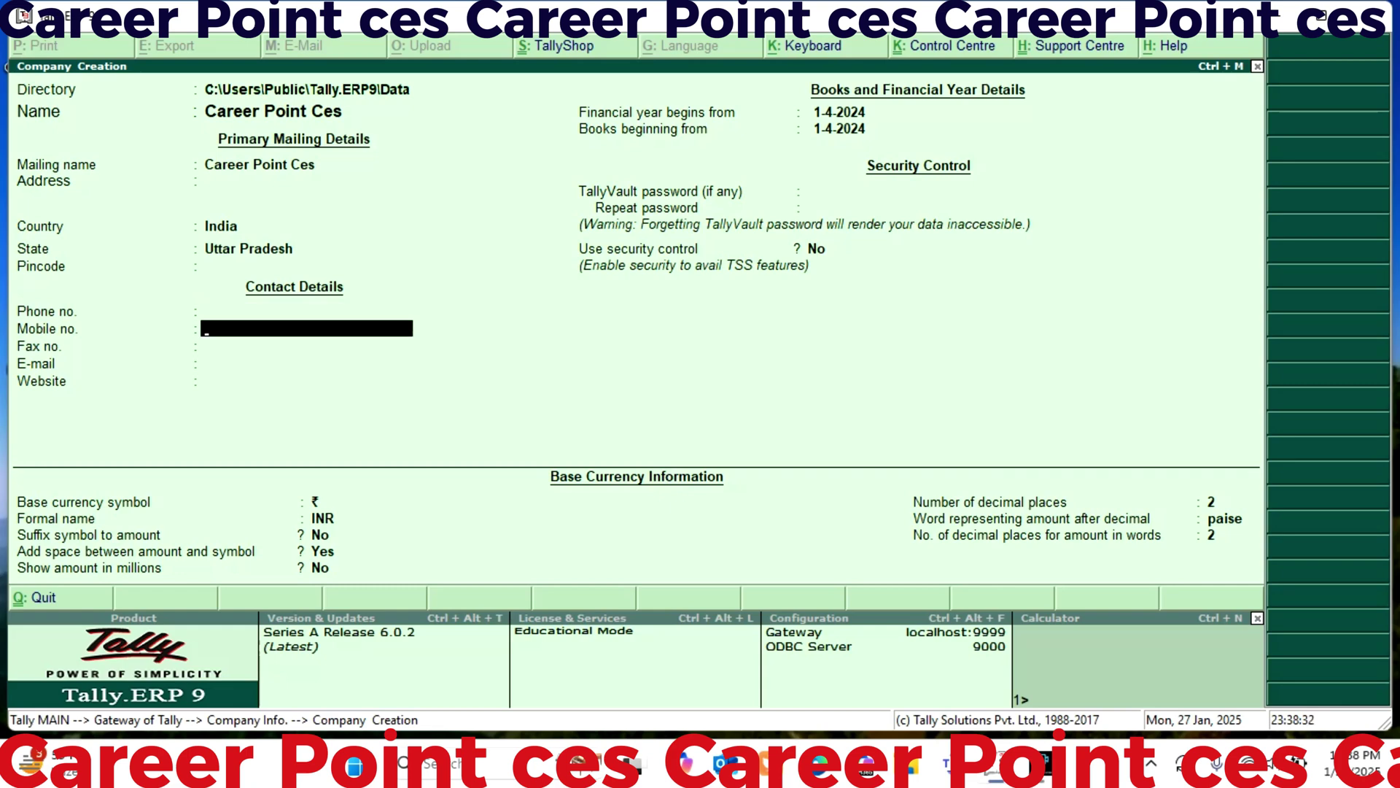
{"action": "key", "text": "Return"}
{"action": "key", "text": "Return"}
{"action": "key", "text": "Return"}
{"action": "key", "text": "Return"}
{"action": "key", "text": "Return"}
{"action": "key", "text": "Return"}
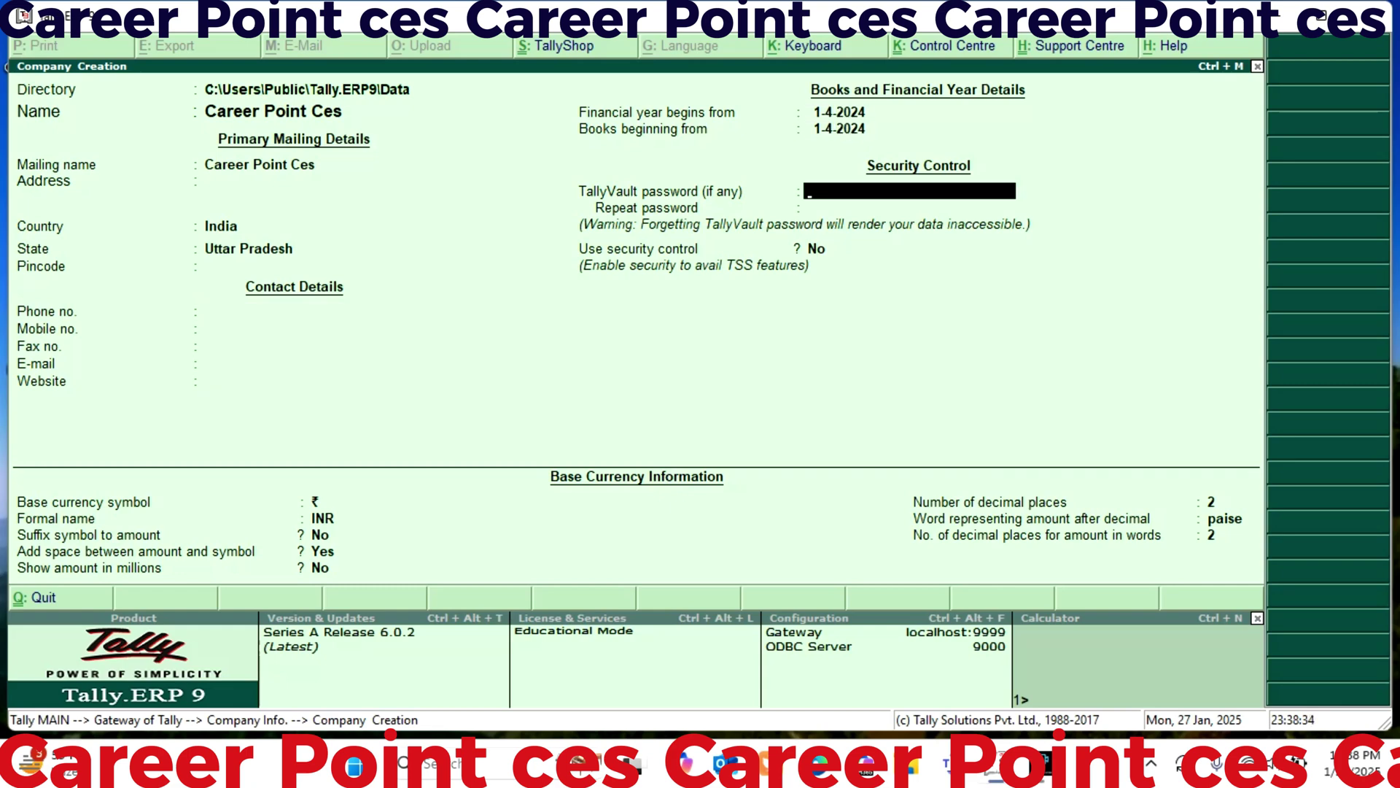
{"action": "key", "text": "Return"}
{"action": "key", "text": "Return"}
{"action": "key", "text": "Return"}
{"action": "key", "text": "Return"}
{"action": "key", "text": "Return"}
{"action": "key", "text": "Return"}
{"action": "key", "text": "Return"}
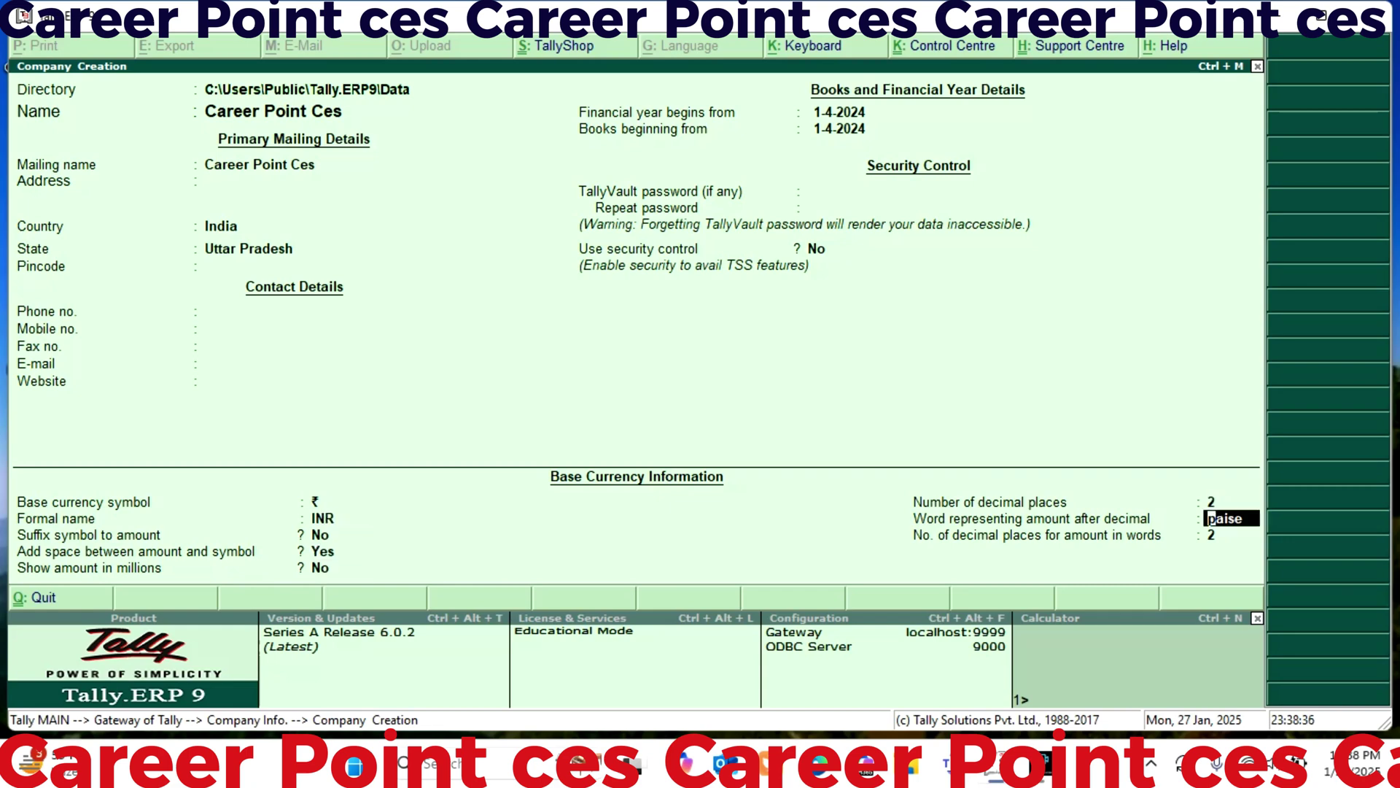
{"action": "key", "text": "Return"}
{"action": "key", "text": "Return"}
{"action": "key", "text": "Return"}
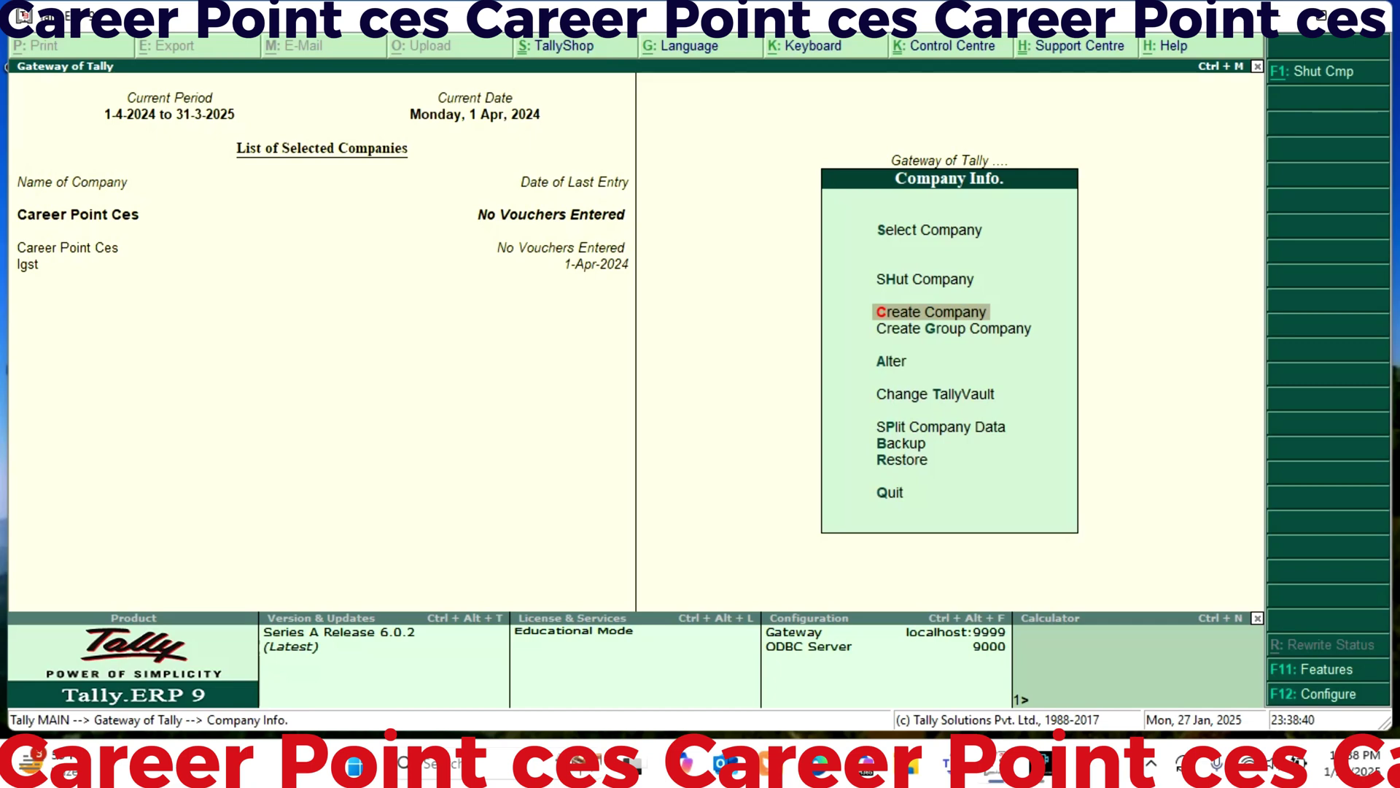
Open the Statutory & Taxation features for the company Career Point Ces.
{"action": "key", "text": "Escape"}
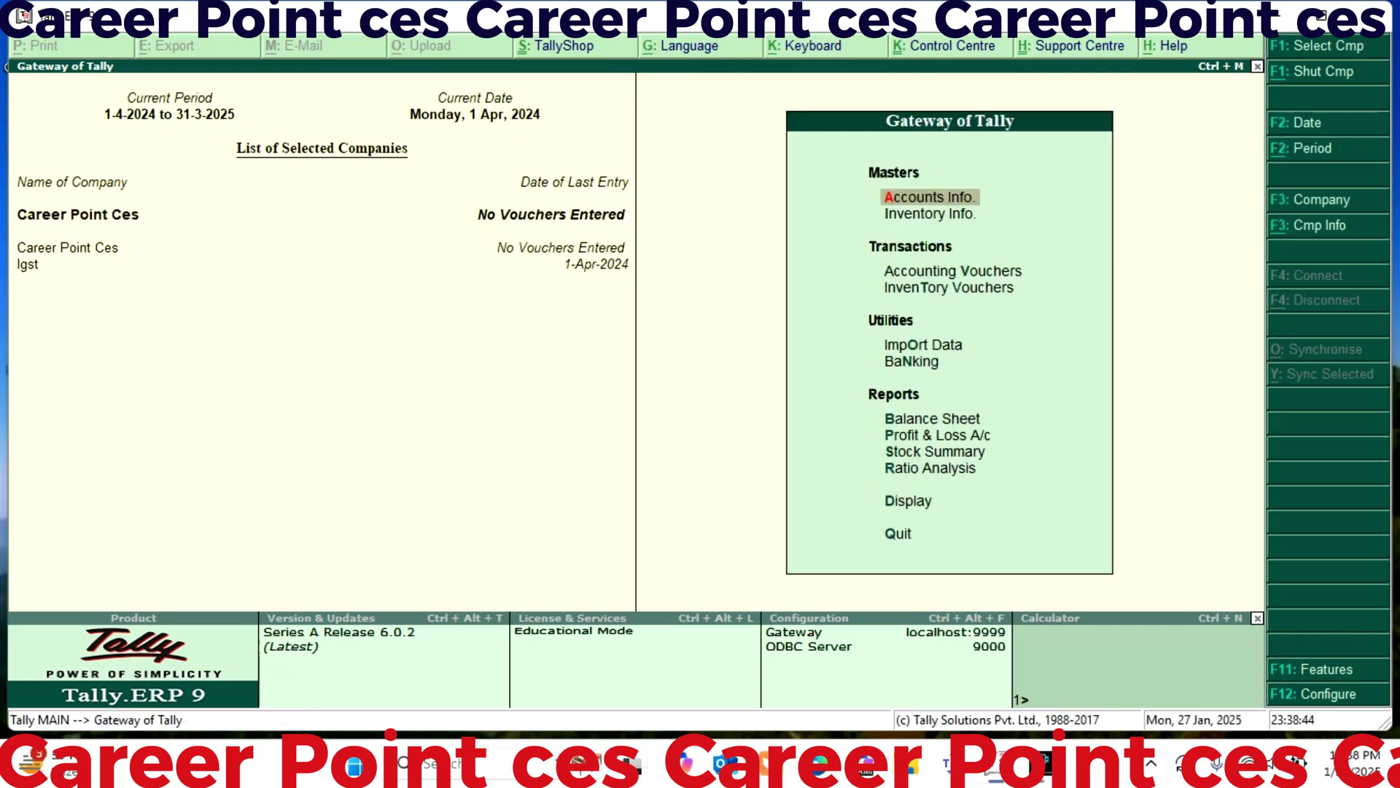
{"action": "key", "text": "F11"}
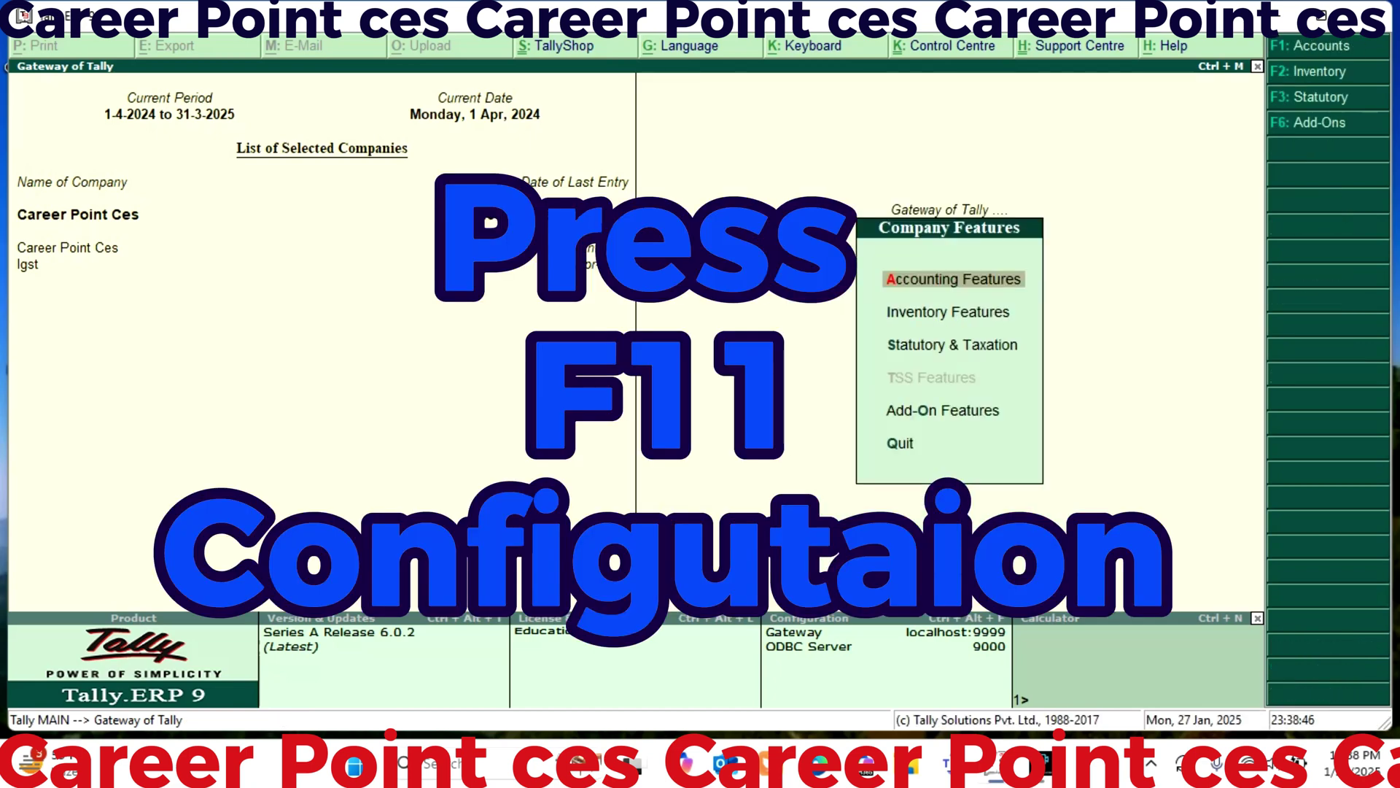
{"action": "key", "text": "Down"}
{"action": "key", "text": "Down"}
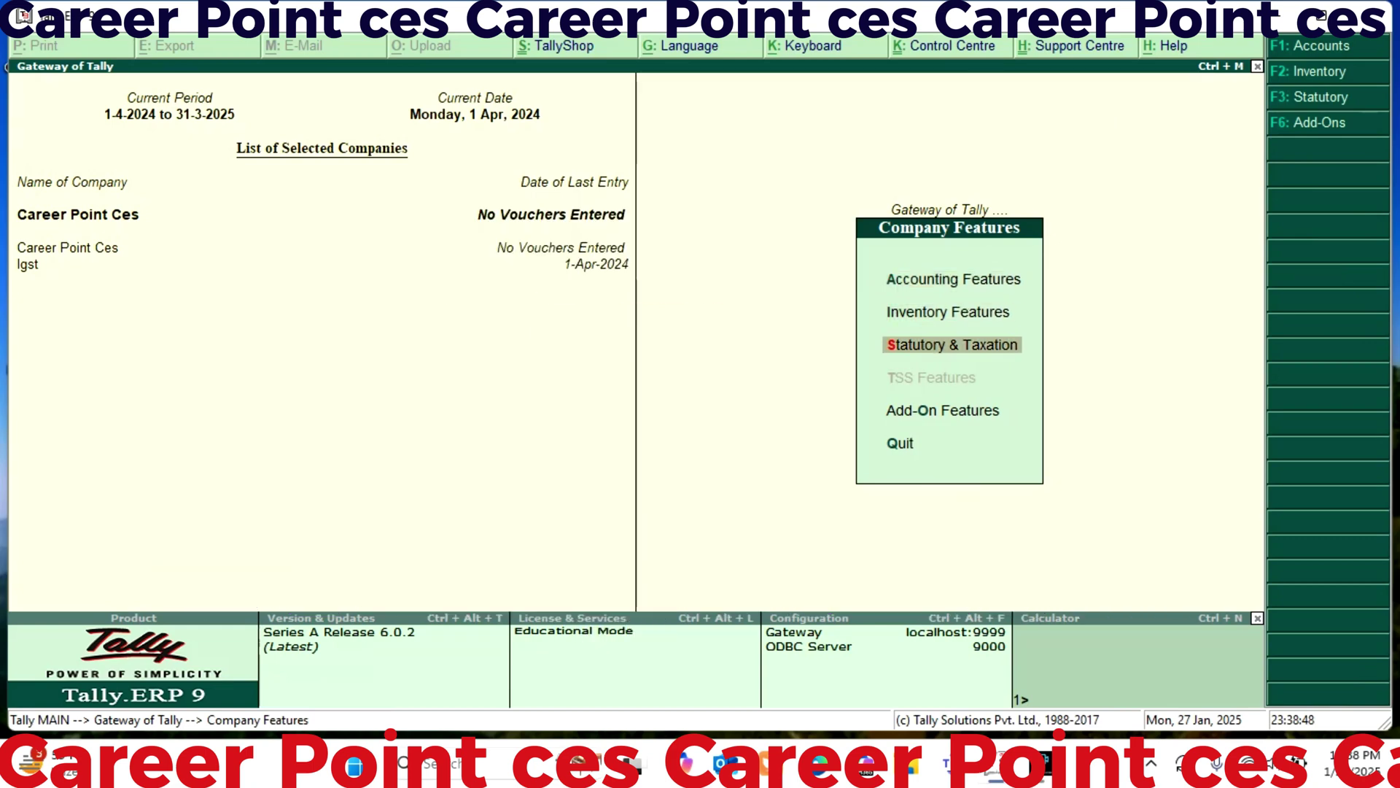
{"action": "key", "text": "Return"}
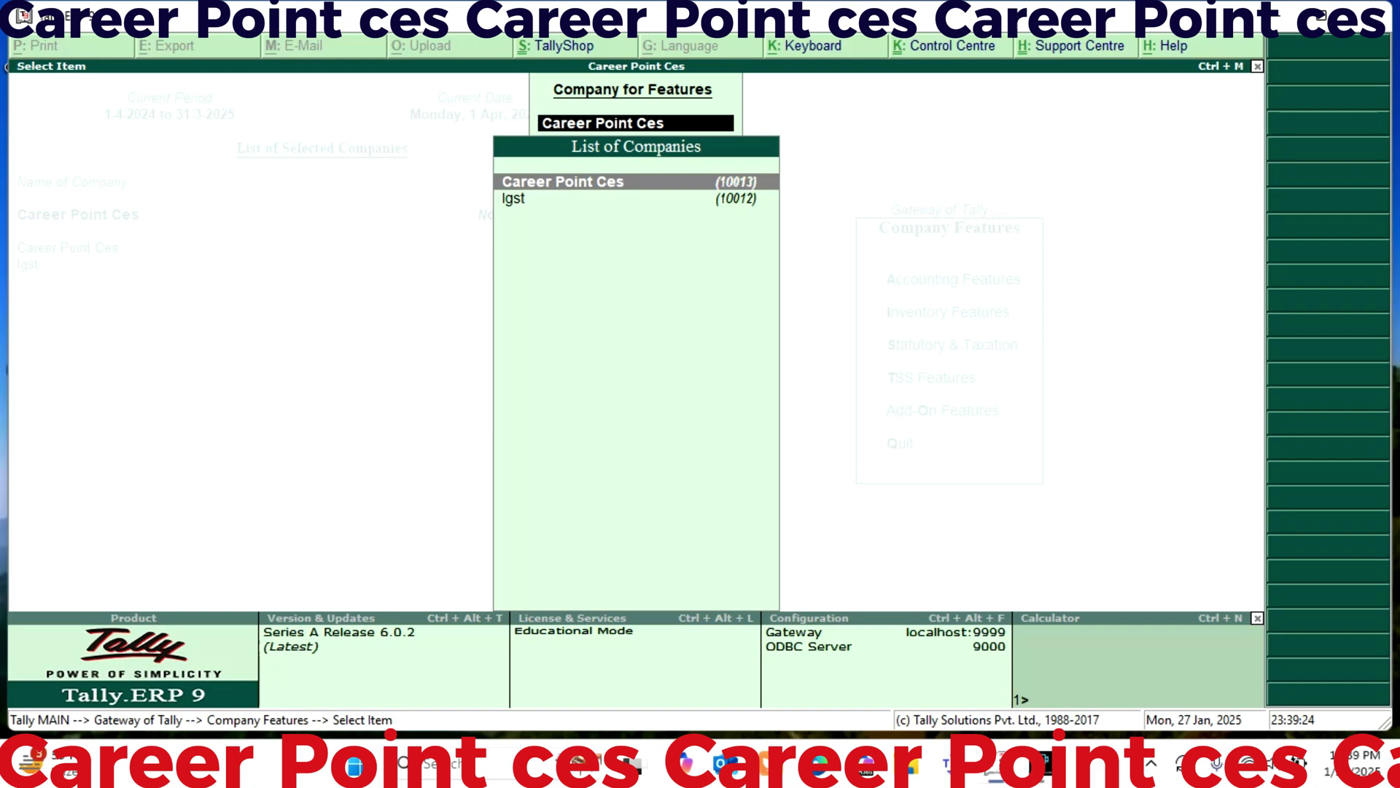
{"action": "key", "text": "Return"}
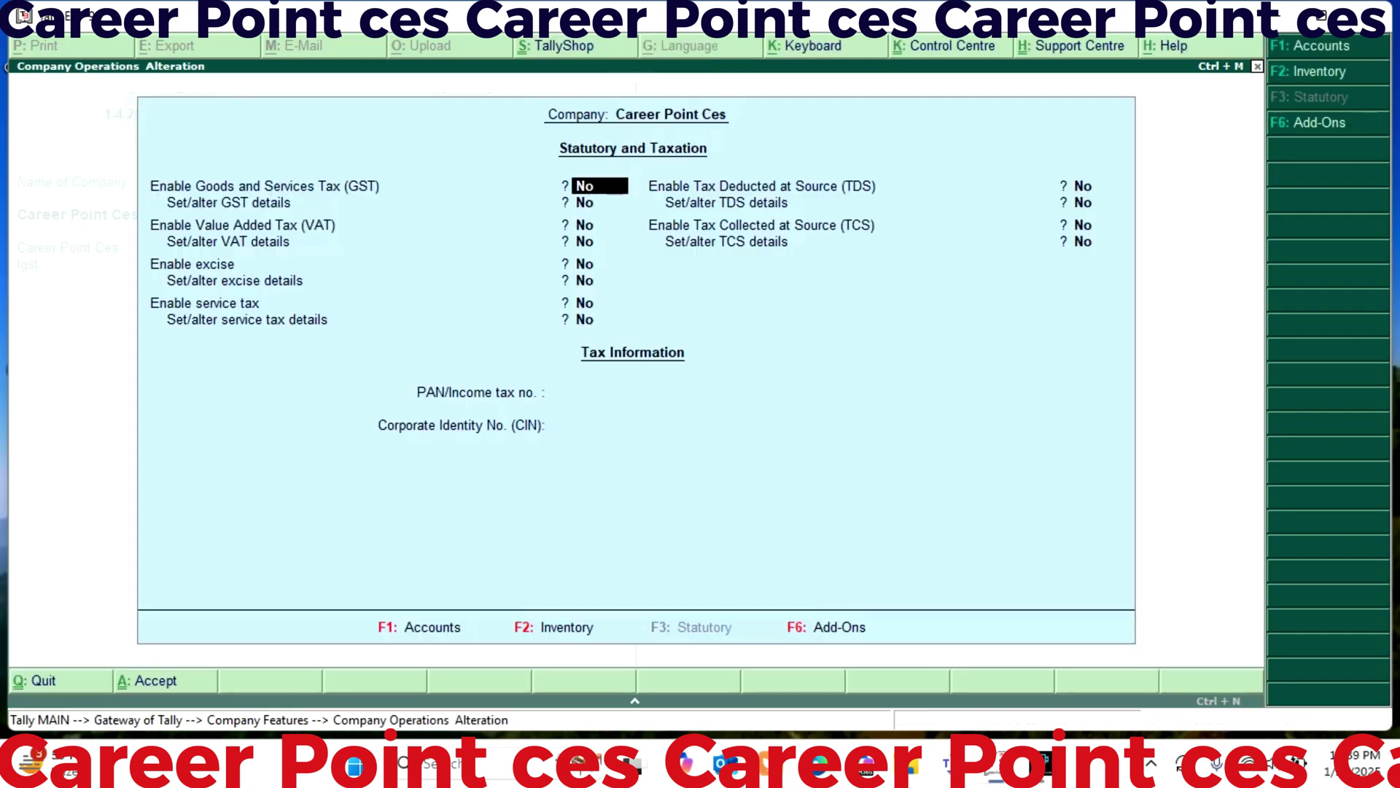
Enable Value Added Tax (VAT) for the company.
{"action": "key", "text": "Return"}
{"action": "key", "text": "Return"}
{"action": "key", "text": "Return"}
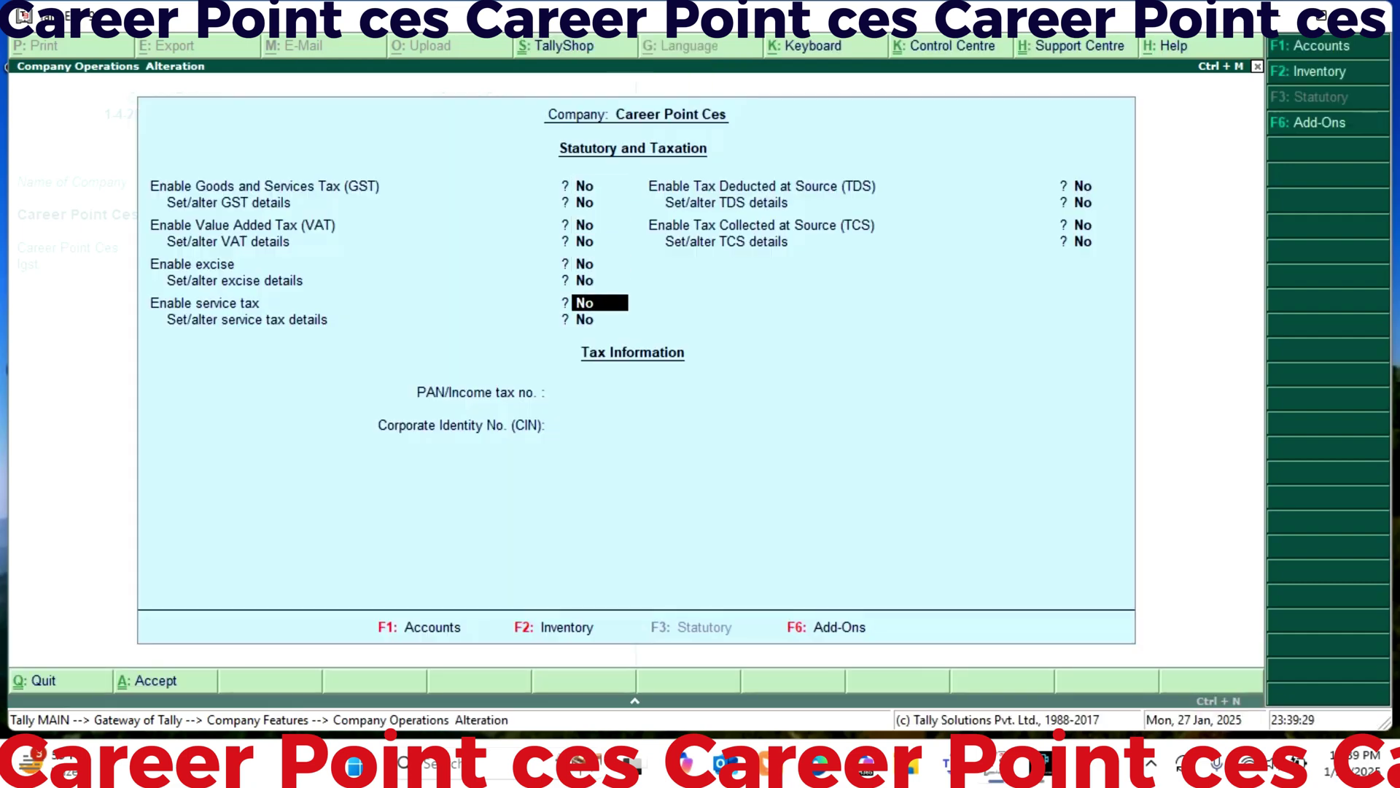
{"action": "key", "text": "Up"}
{"action": "key", "text": "Up"}
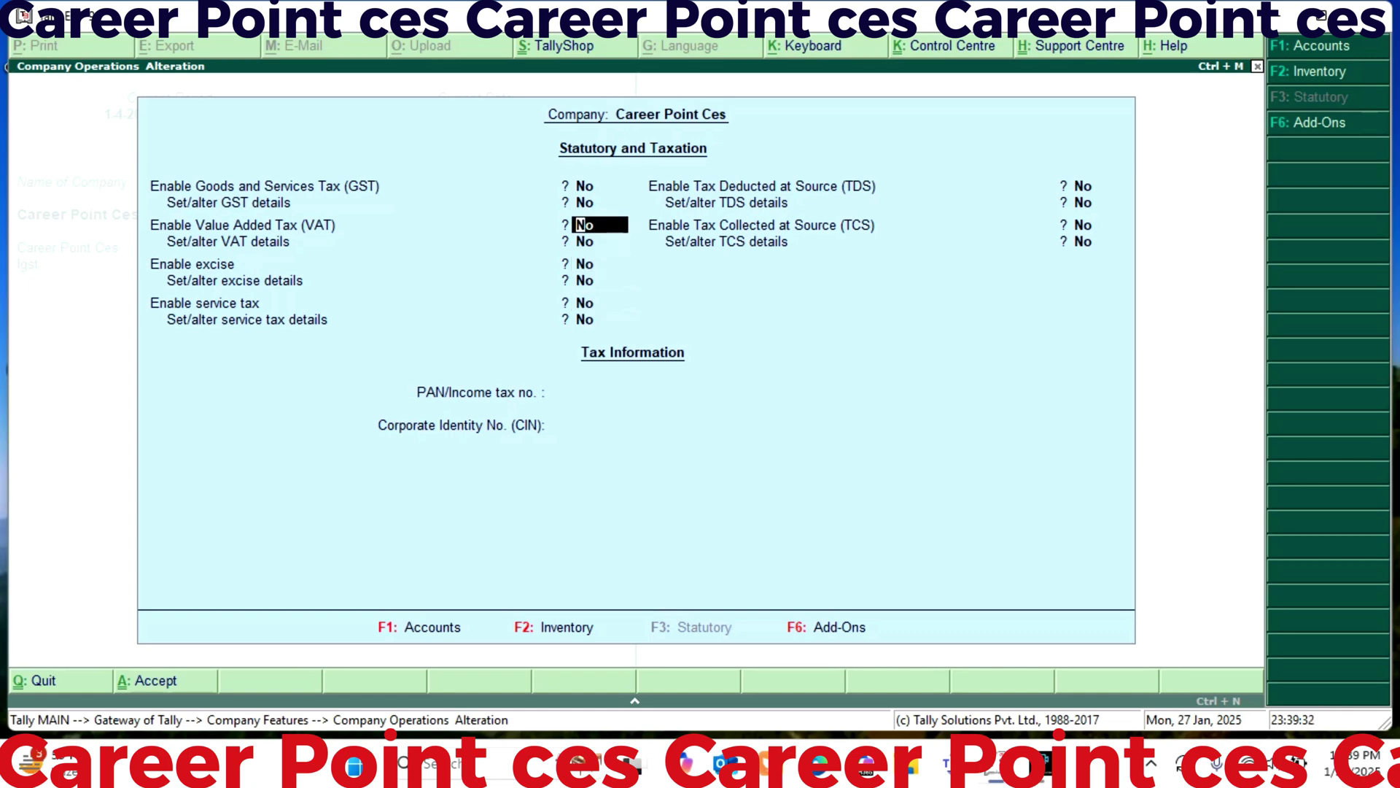
{"action": "type", "text": "y"}
{"action": "key", "text": "Return"}
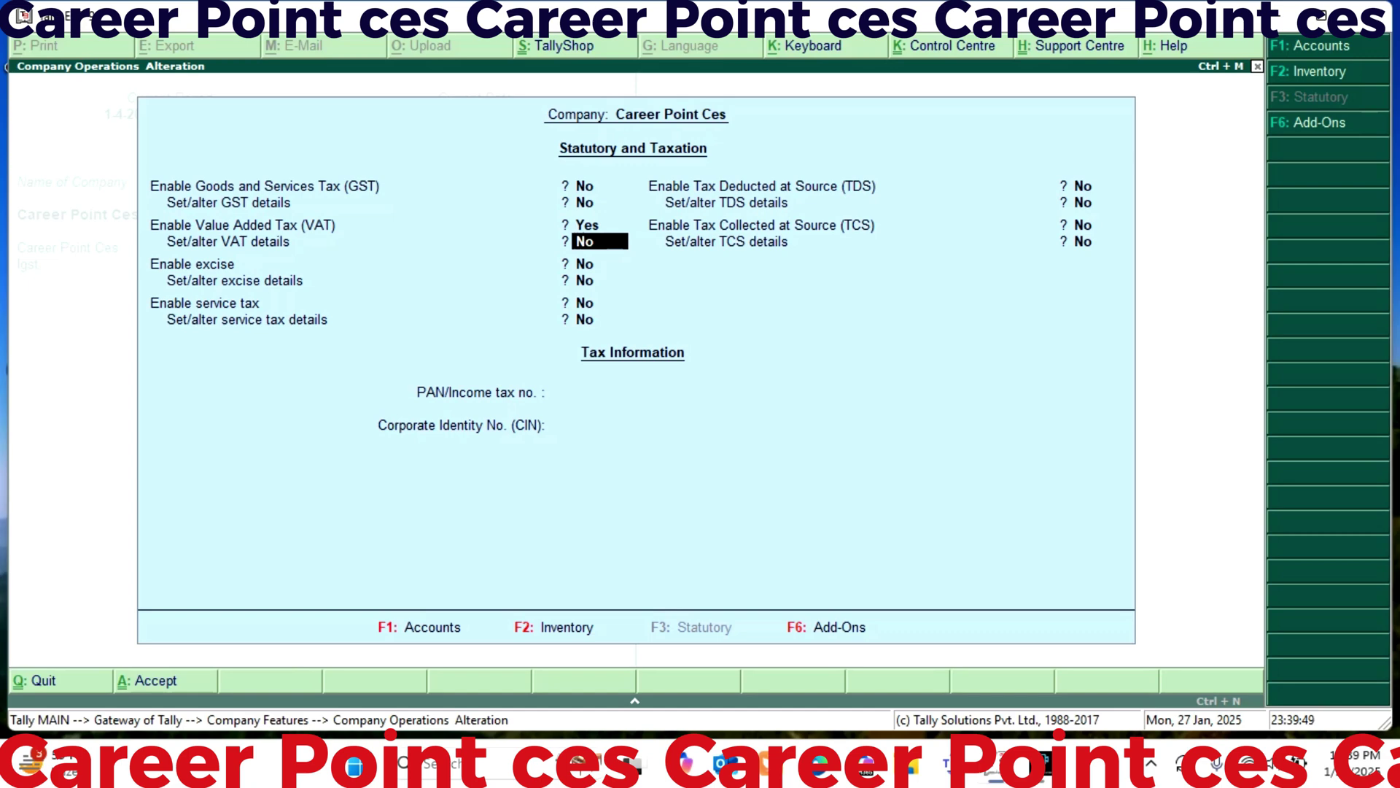
Set the VAT details to be altered, keep Uttar Pradesh as the state, and enter the company's TIN.
{"action": "type", "text": "y"}
{"action": "key", "text": "Return"}
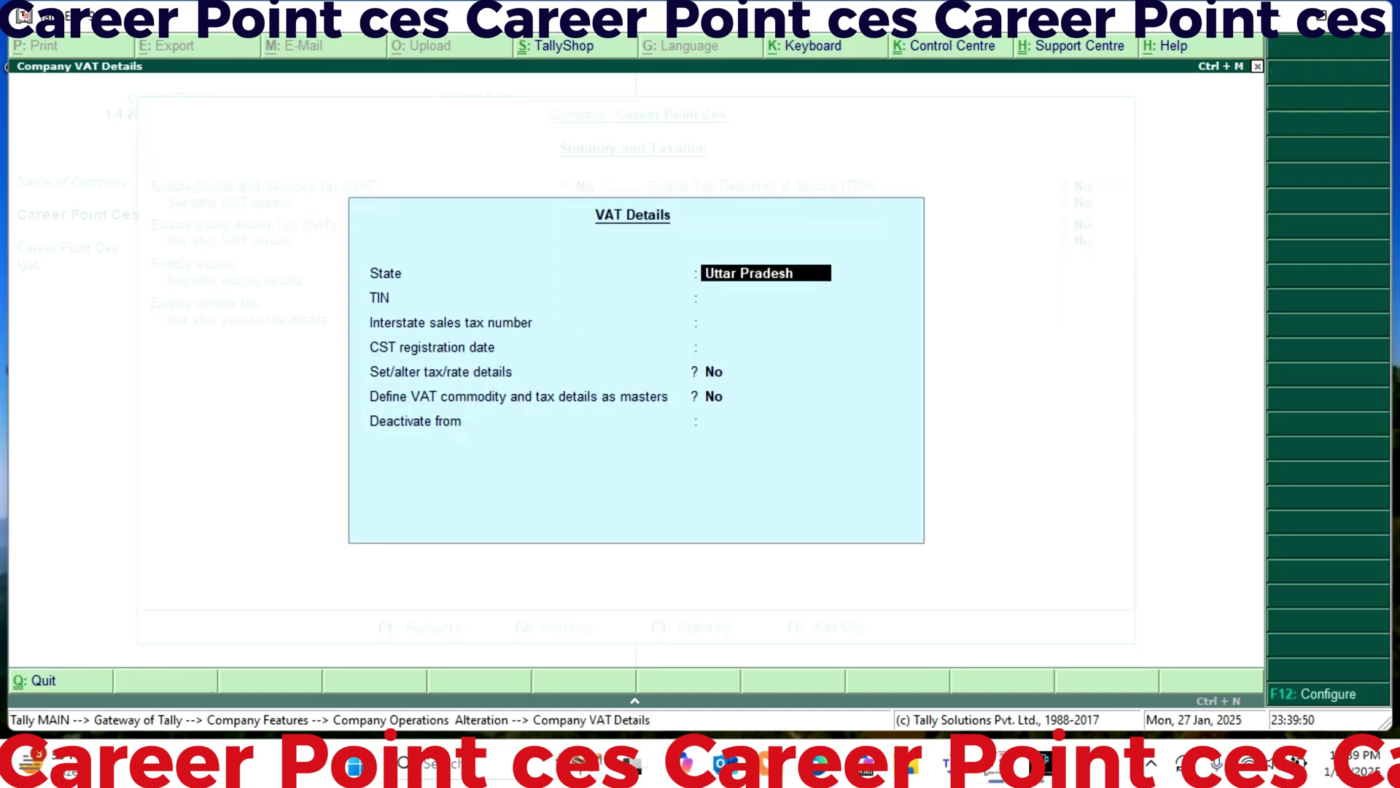
{"action": "key", "text": "Return"}
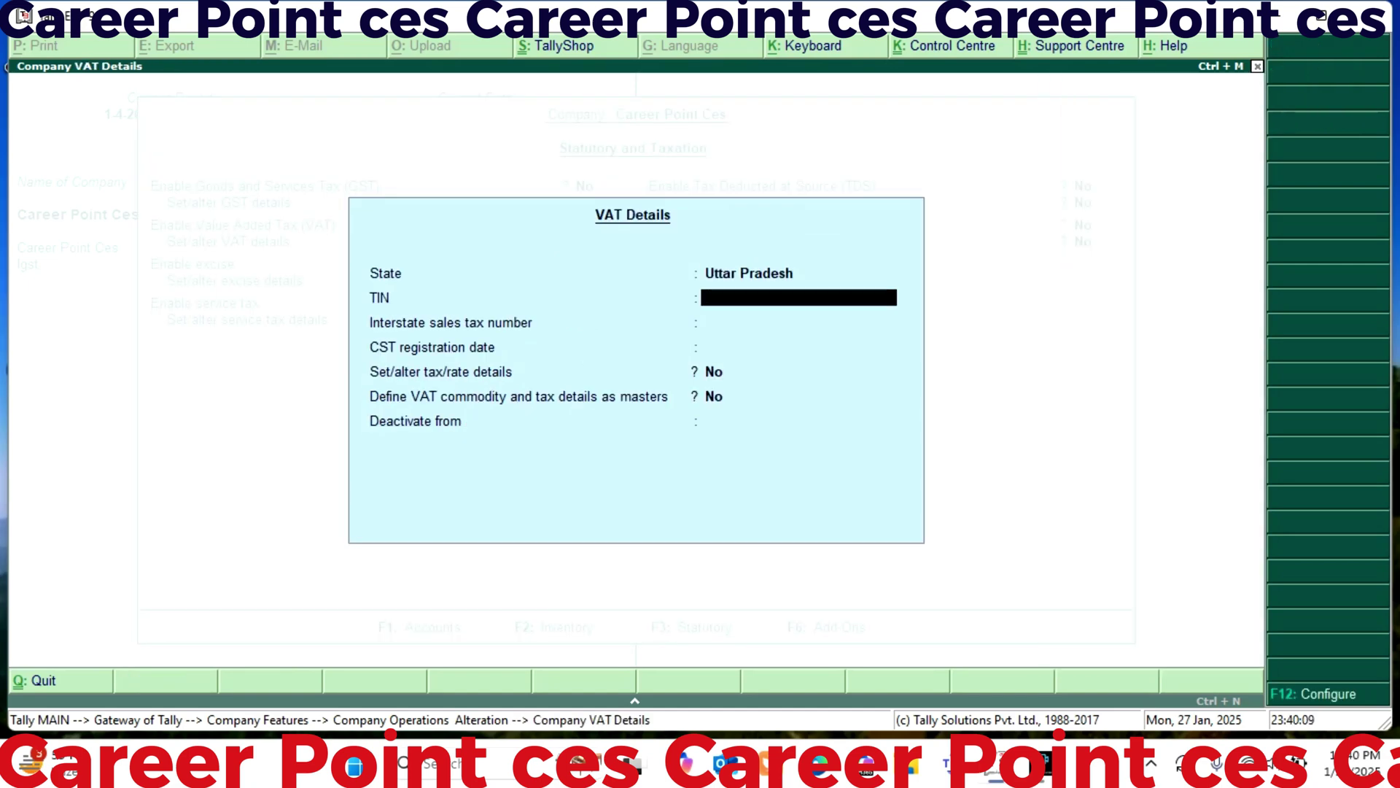
{"action": "type", "text": "cp12345"}
{"action": "key", "text": "Return"}
{"action": "key", "text": "Return"}
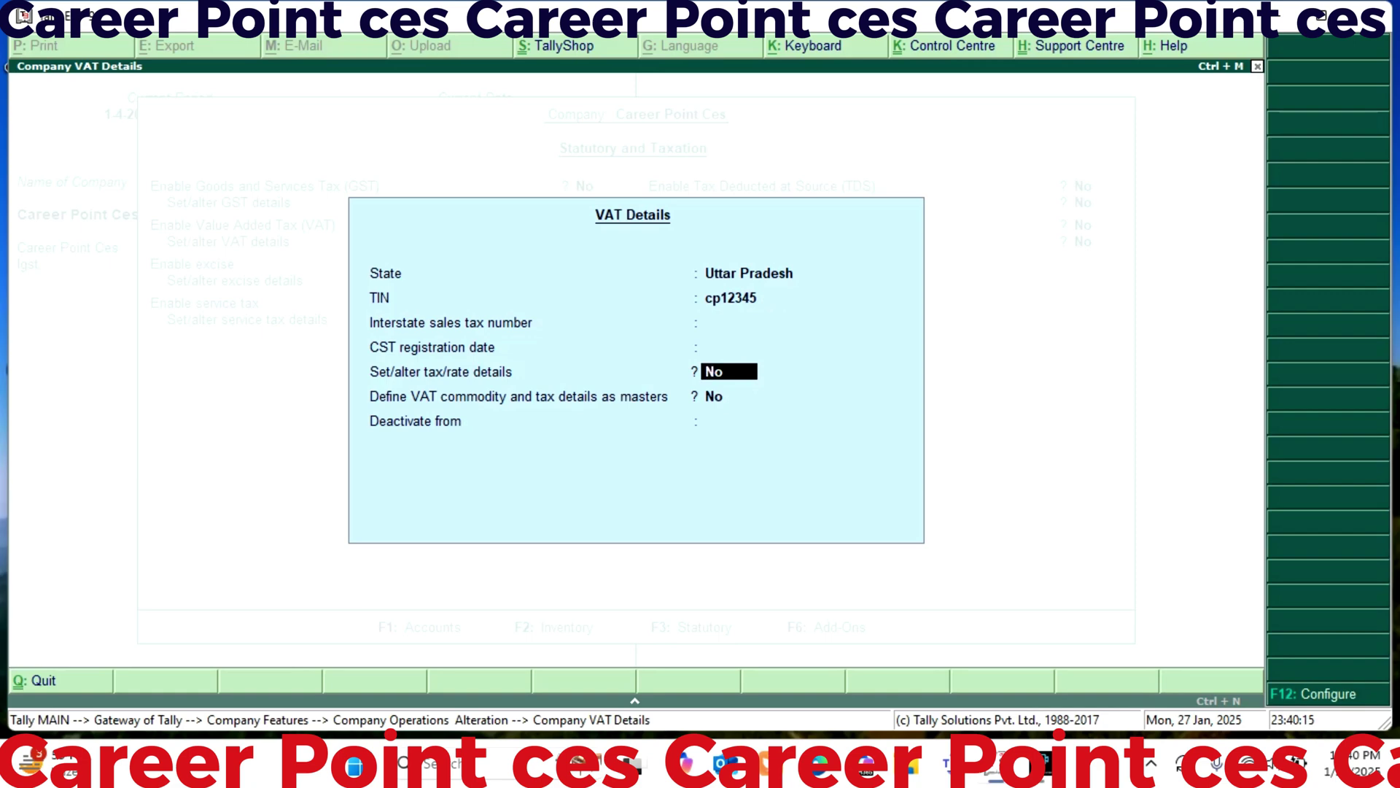
Enable setting the tax/rate details and enter a 10% VAT tax rate with 10% additional tax.
{"action": "key", "text": "y"}
{"action": "key", "text": "Return"}
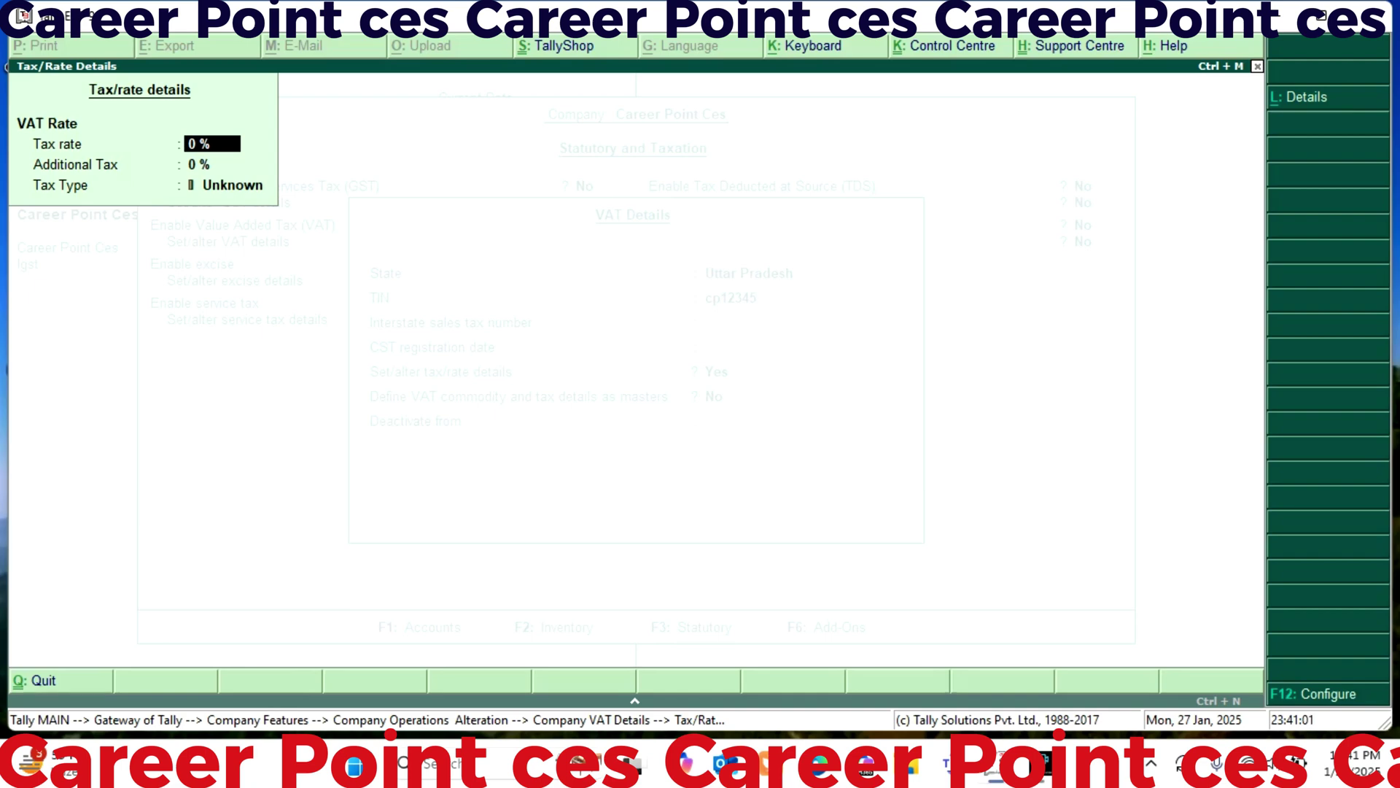
{"action": "type", "text": "10"}
{"action": "key", "text": "Return"}
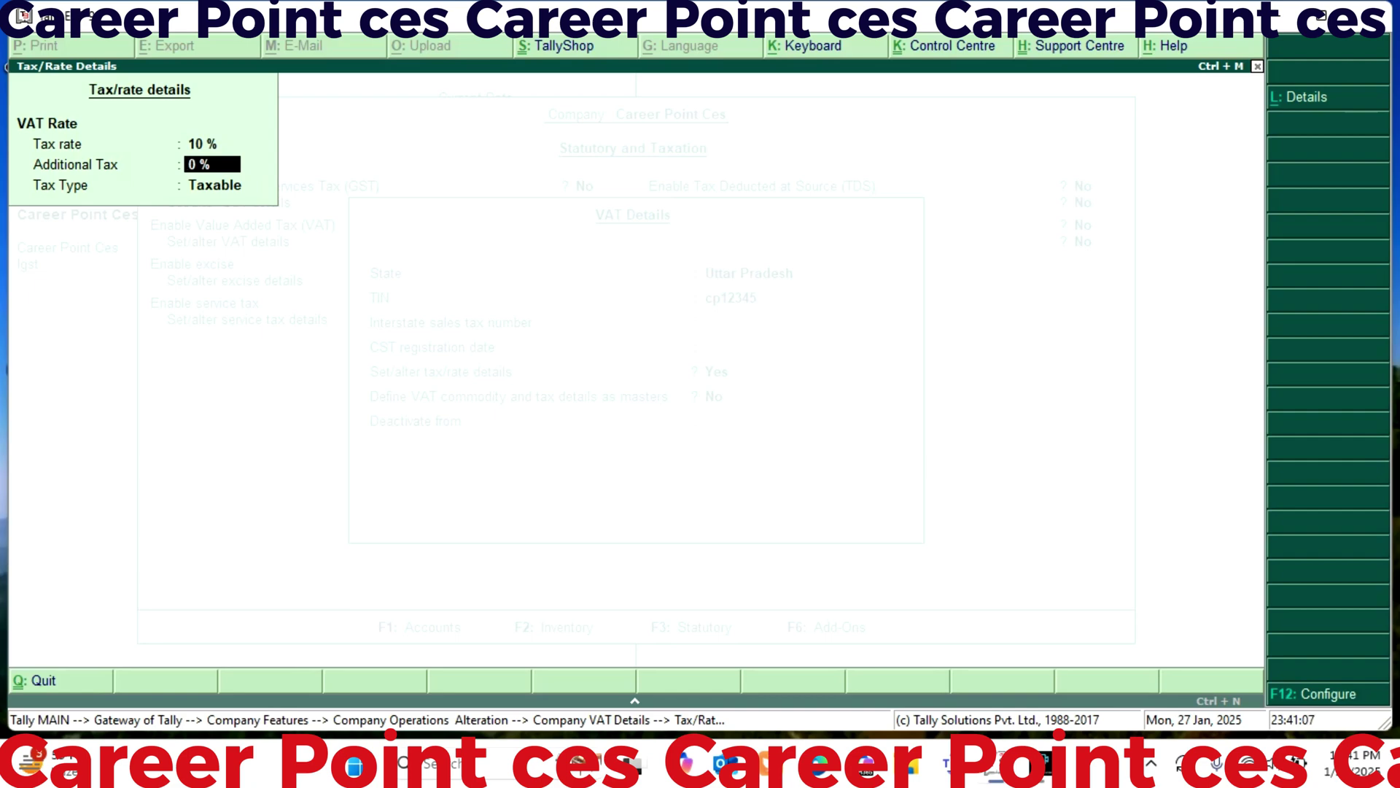
{"action": "type", "text": "10"}
{"action": "key", "text": "Return"}
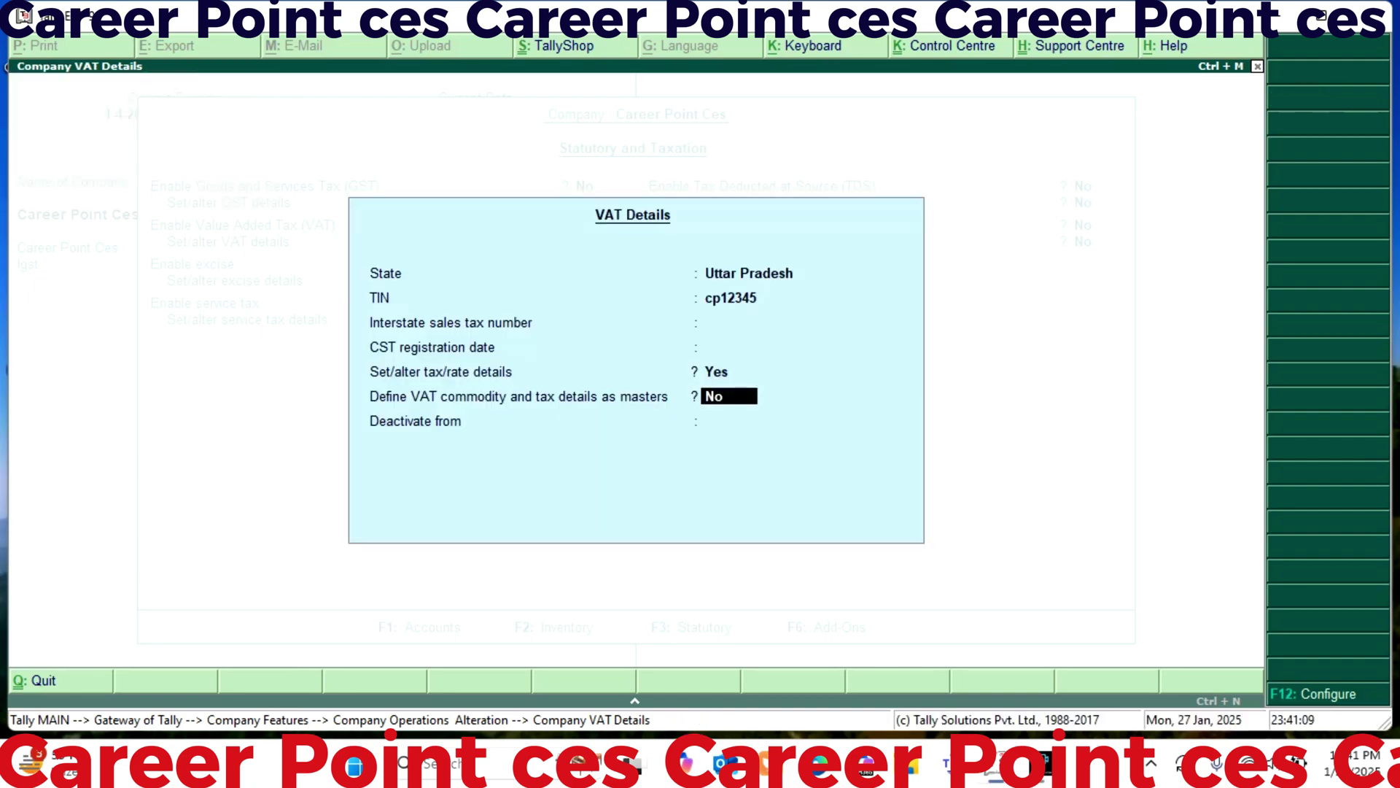
Keep the remaining VAT and statutory options at their defaults, save the features, and return to the Gateway of Tally.
{"action": "key", "text": "Return"}
{"action": "key", "text": "Return"}
{"action": "key", "text": "Return"}
{"action": "key", "text": "Return"}
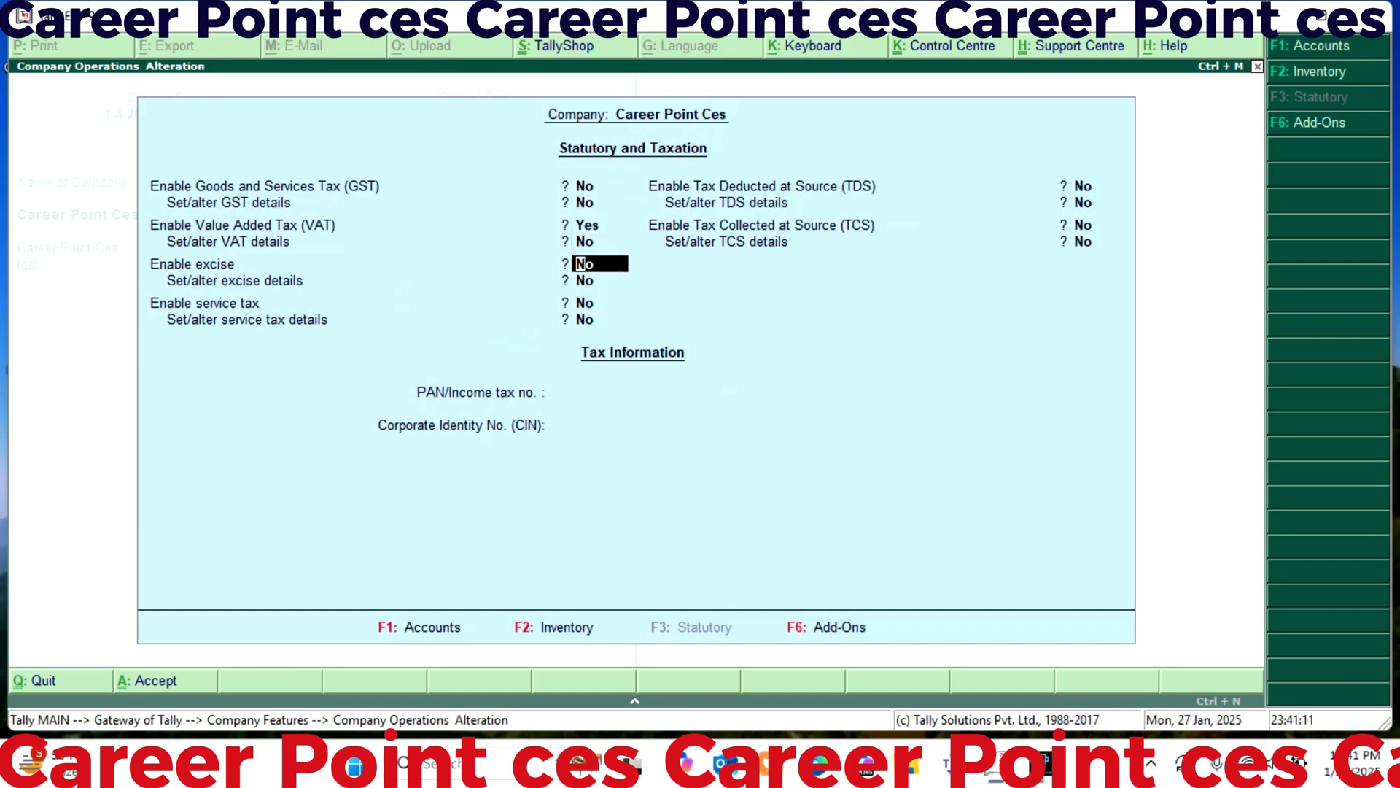
{"action": "key", "text": "Return"}
{"action": "key", "text": "Return"}
{"action": "key", "text": "Return"}
{"action": "key", "text": "Return"}
{"action": "key", "text": "Return"}
{"action": "key", "text": "Return"}
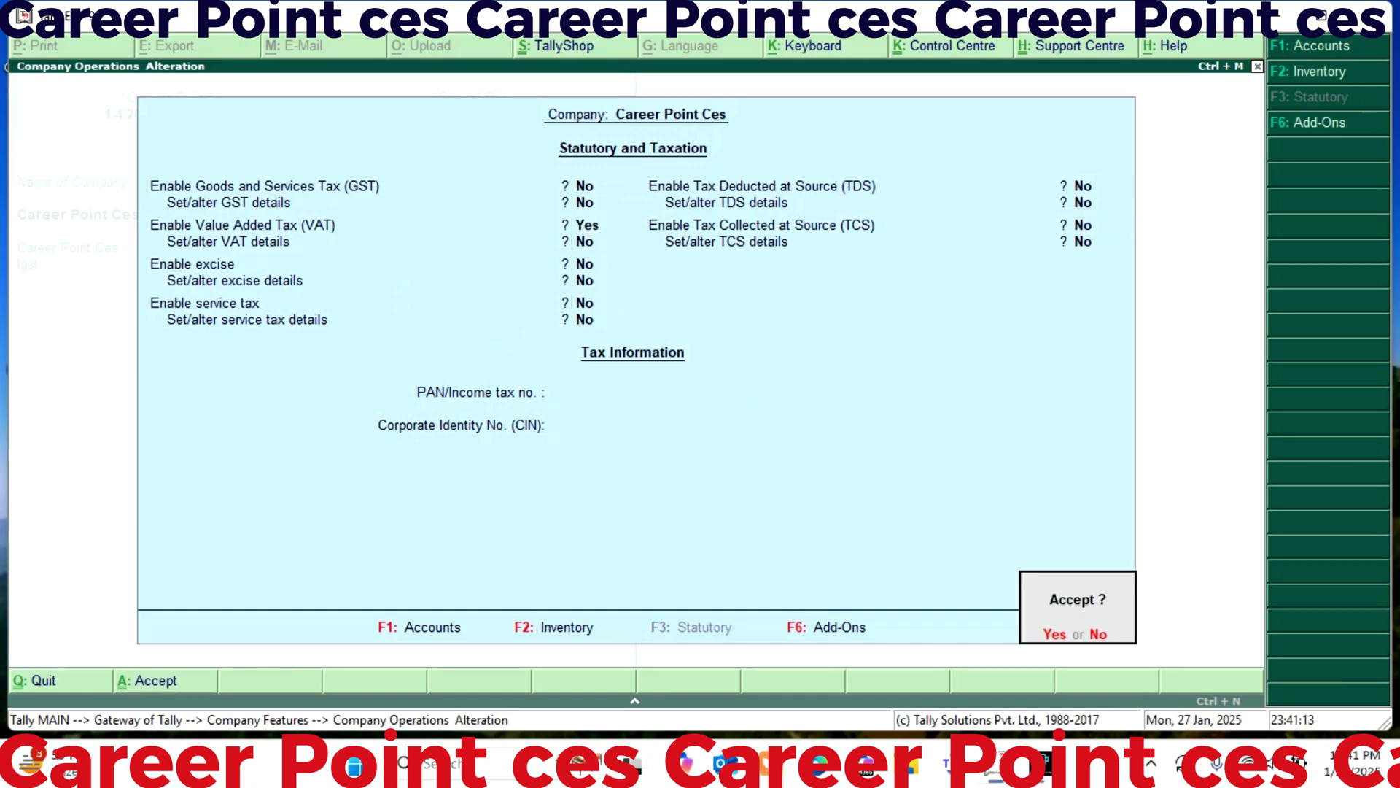
{"action": "key", "text": "Return"}
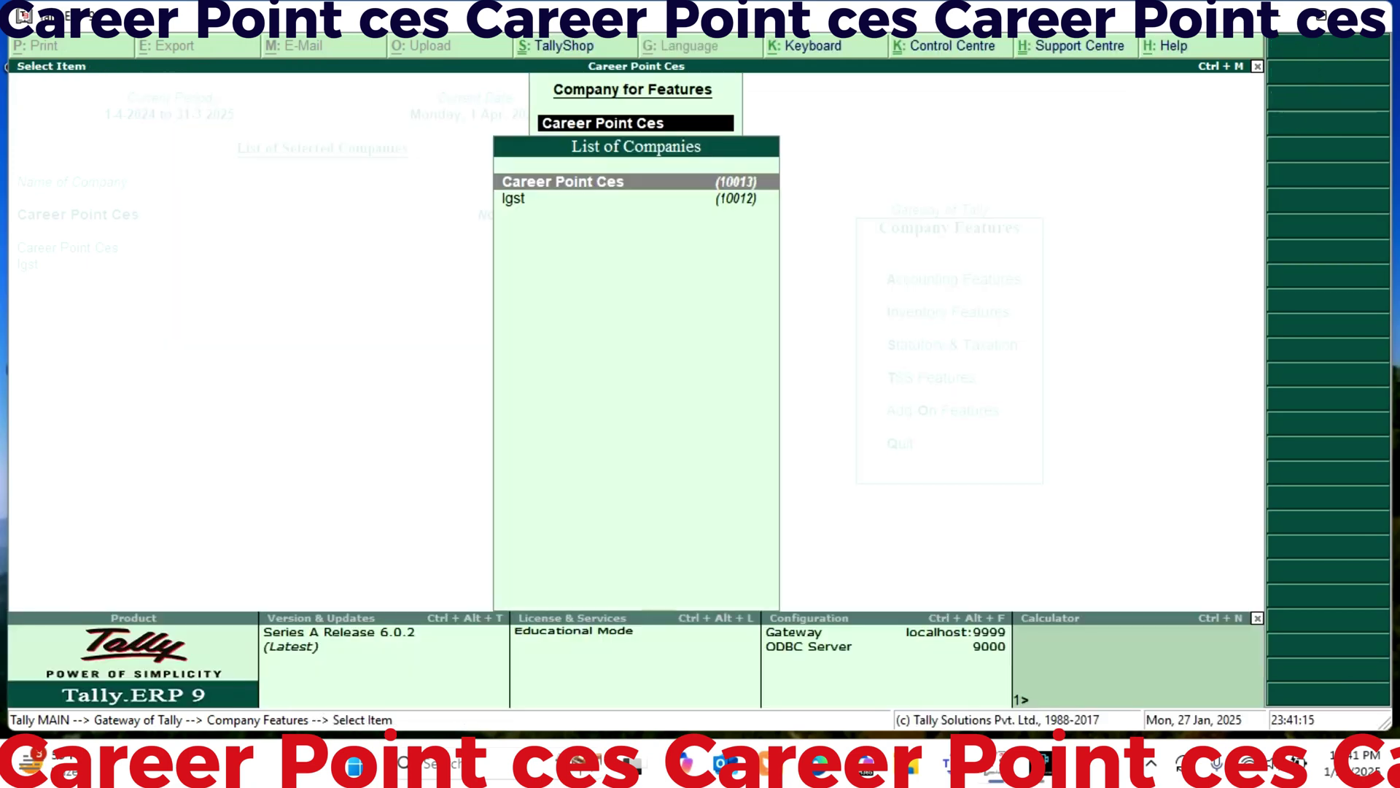
{"action": "key", "text": "BackSpace"}
{"action": "key", "text": "Escape"}
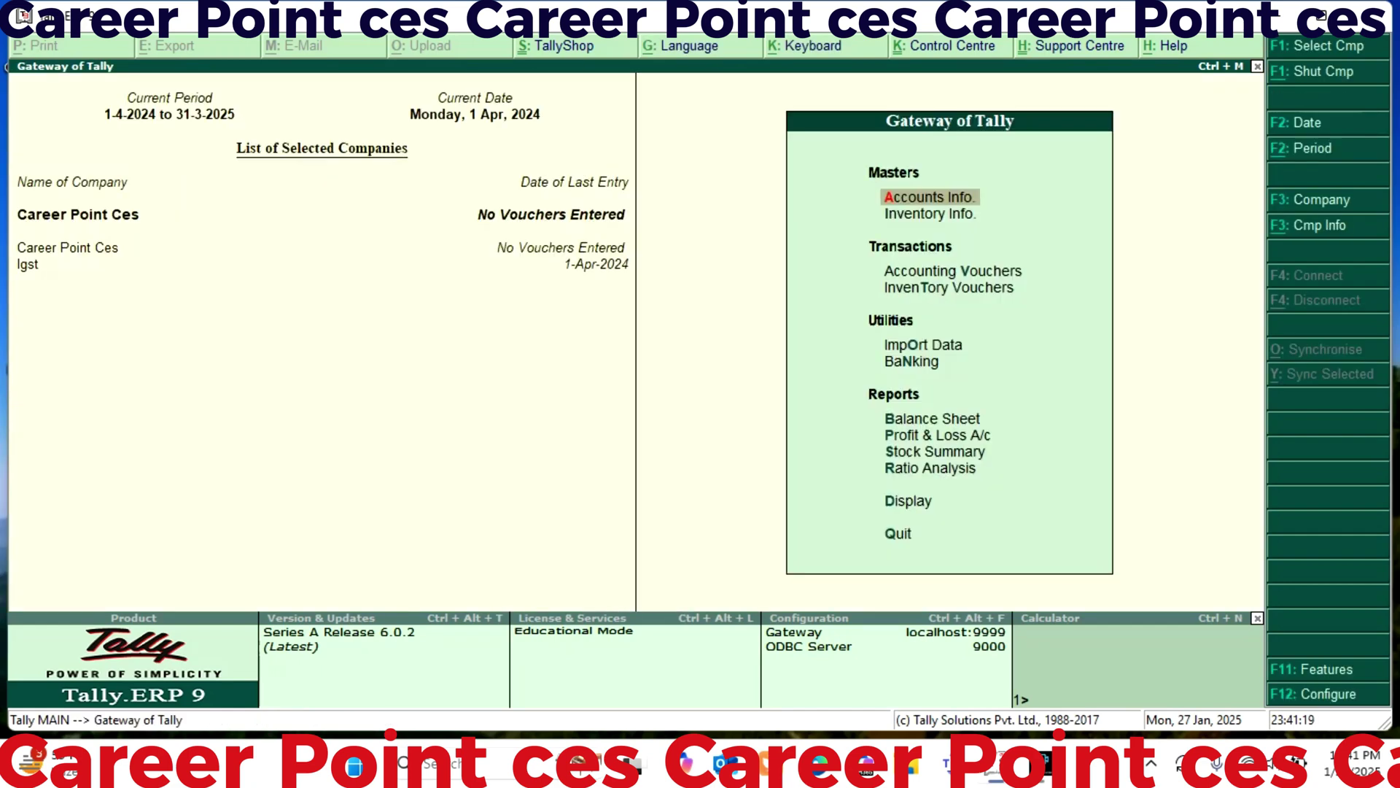
Start a new ledger under Accounts Info and name it Noida Party Cr, without an alias.
{"action": "key", "text": "Return"}
{"action": "key", "text": "Down"}
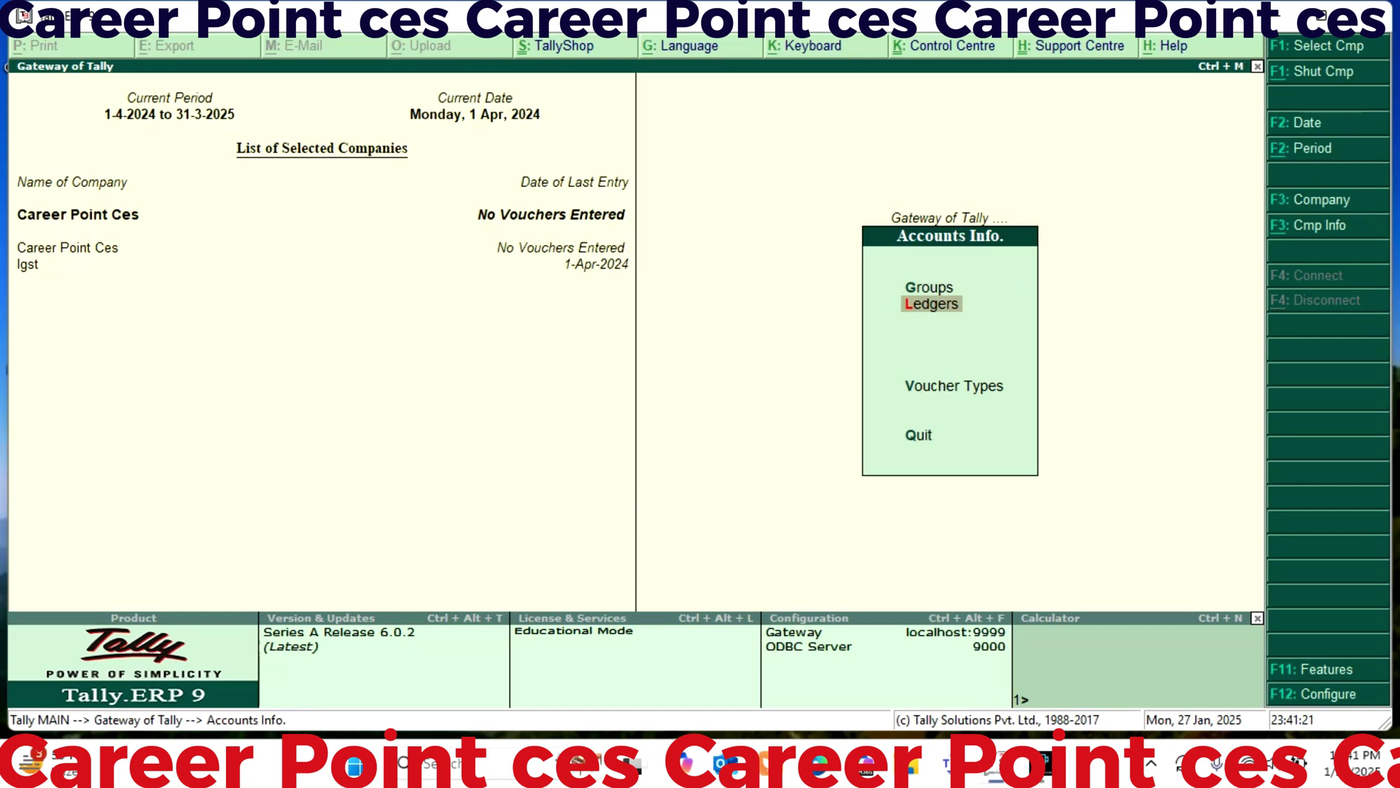
{"action": "key", "text": "Return"}
{"action": "key", "text": "Return"}
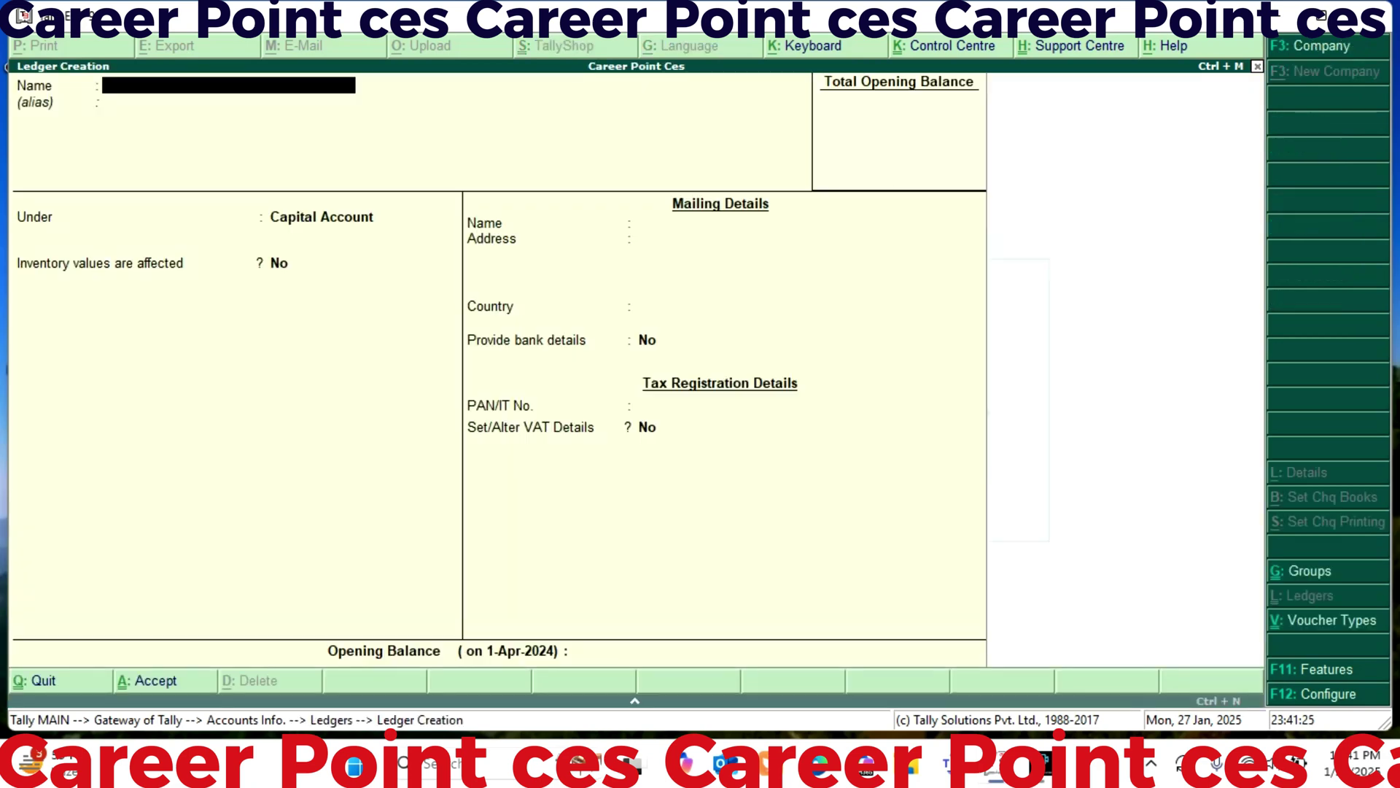
{"action": "type", "text": "Noida Party Cr"}
{"action": "key", "text": "Return"}
{"action": "key", "text": "Return"}
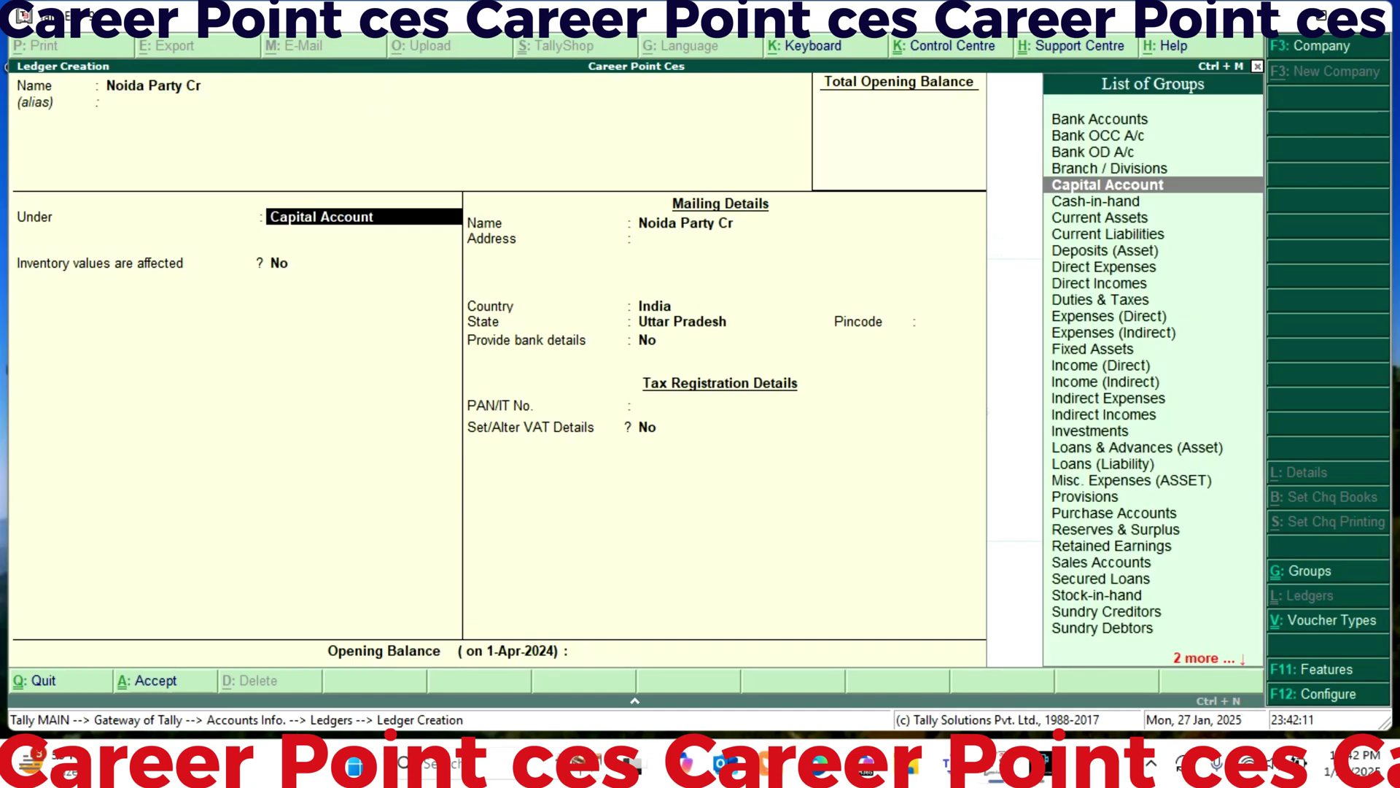
Place the Noida Party Cr ledger under Sundry Creditors, keeping bill-by-bill balances and no default credit period.
{"action": "type", "text": "S"}
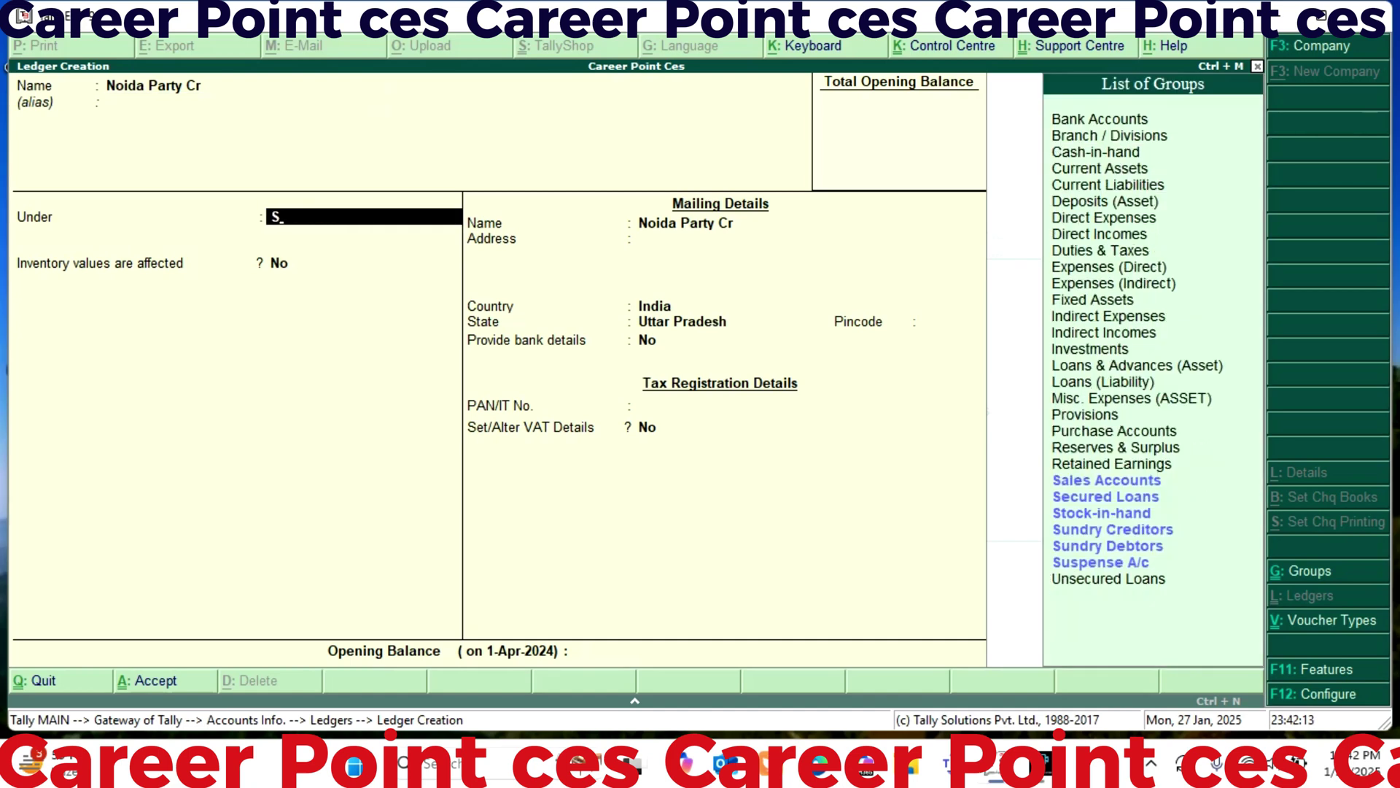
{"action": "key", "text": "Down"}
{"action": "key", "text": "Down"}
{"action": "key", "text": "Down"}
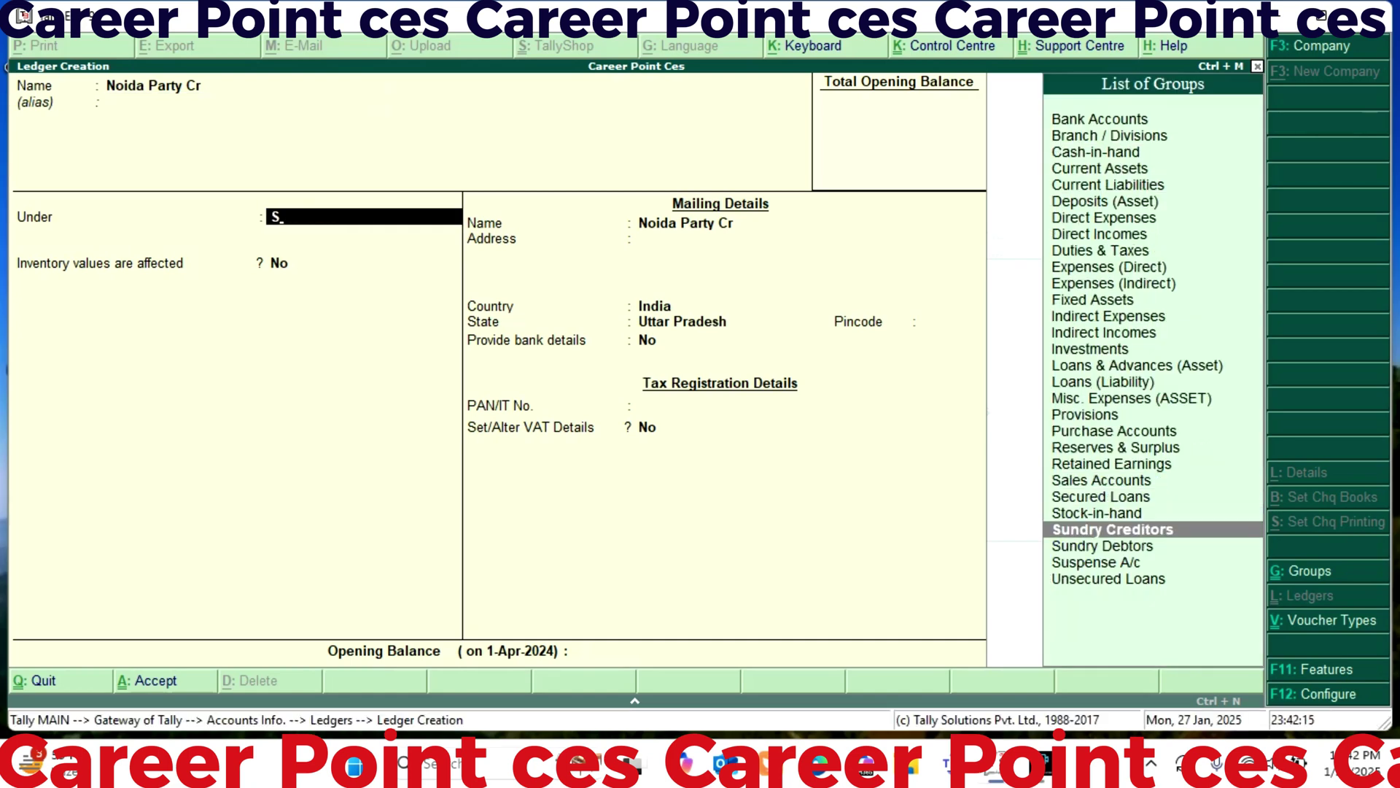
{"action": "key", "text": "Return"}
{"action": "key", "text": "Return"}
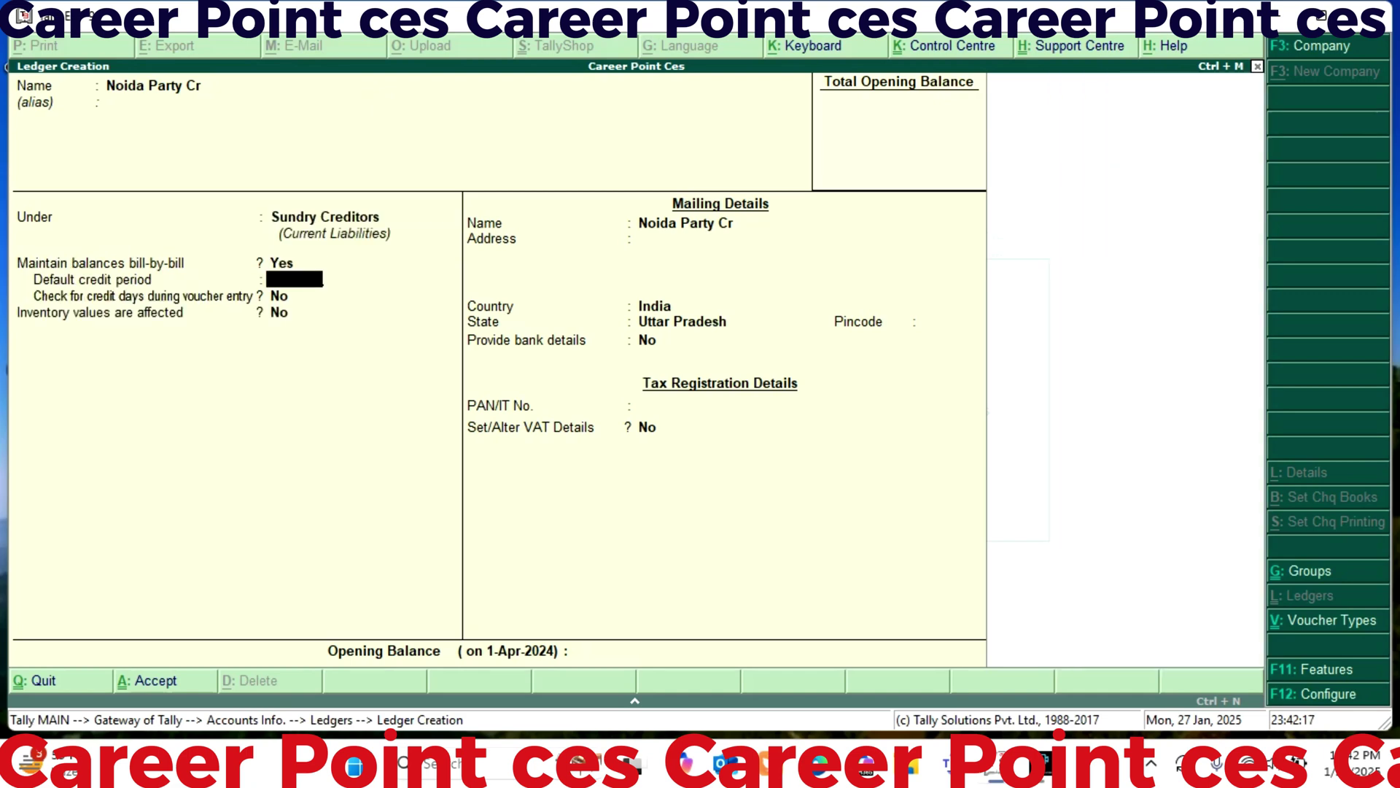
{"action": "key", "text": "Return"}
{"action": "key", "text": "Return"}
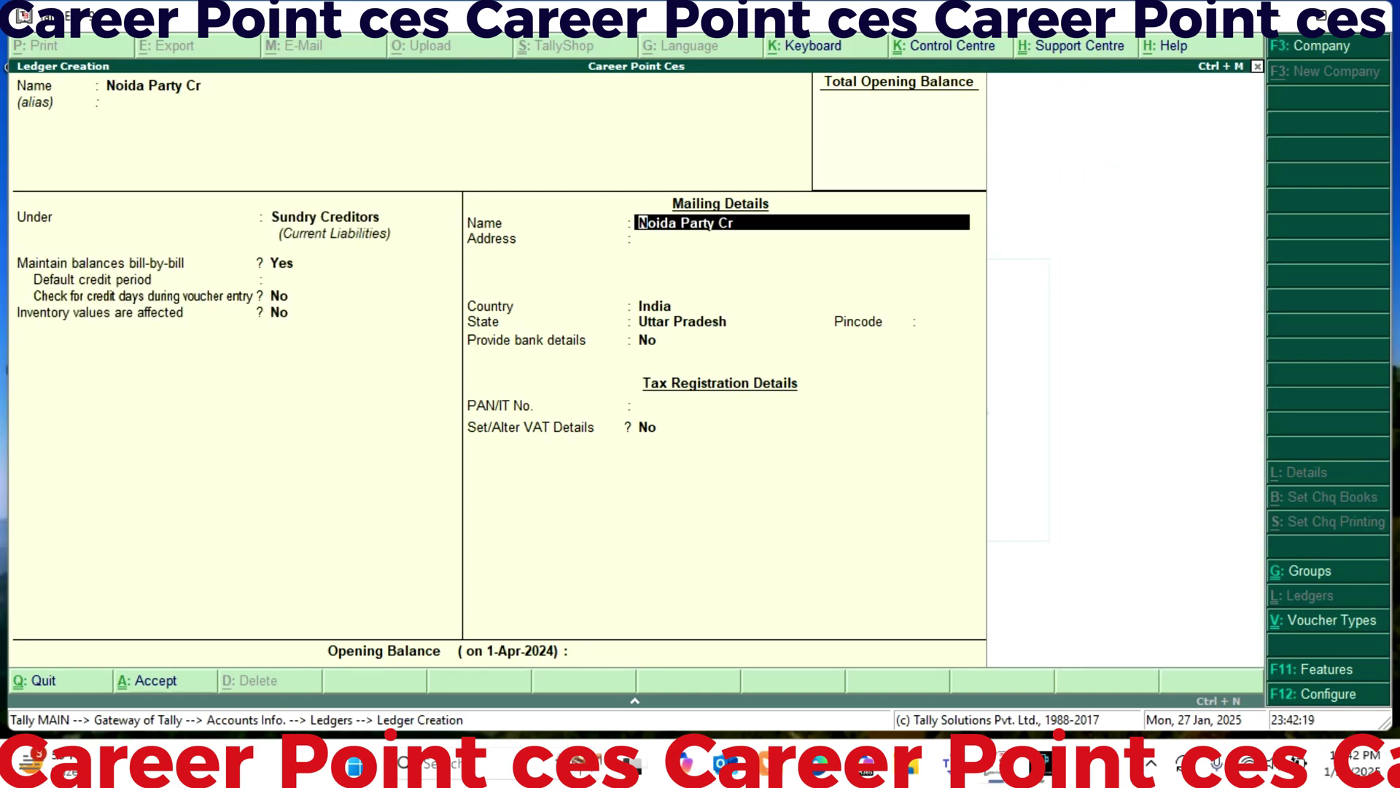
Keep Noida Party Cr's default mailing name, country and state, without an address, bank details or PAN.
{"action": "key", "text": "Return"}
{"action": "key", "text": "Return"}
{"action": "key", "text": "Return"}
{"action": "key", "text": "Return"}
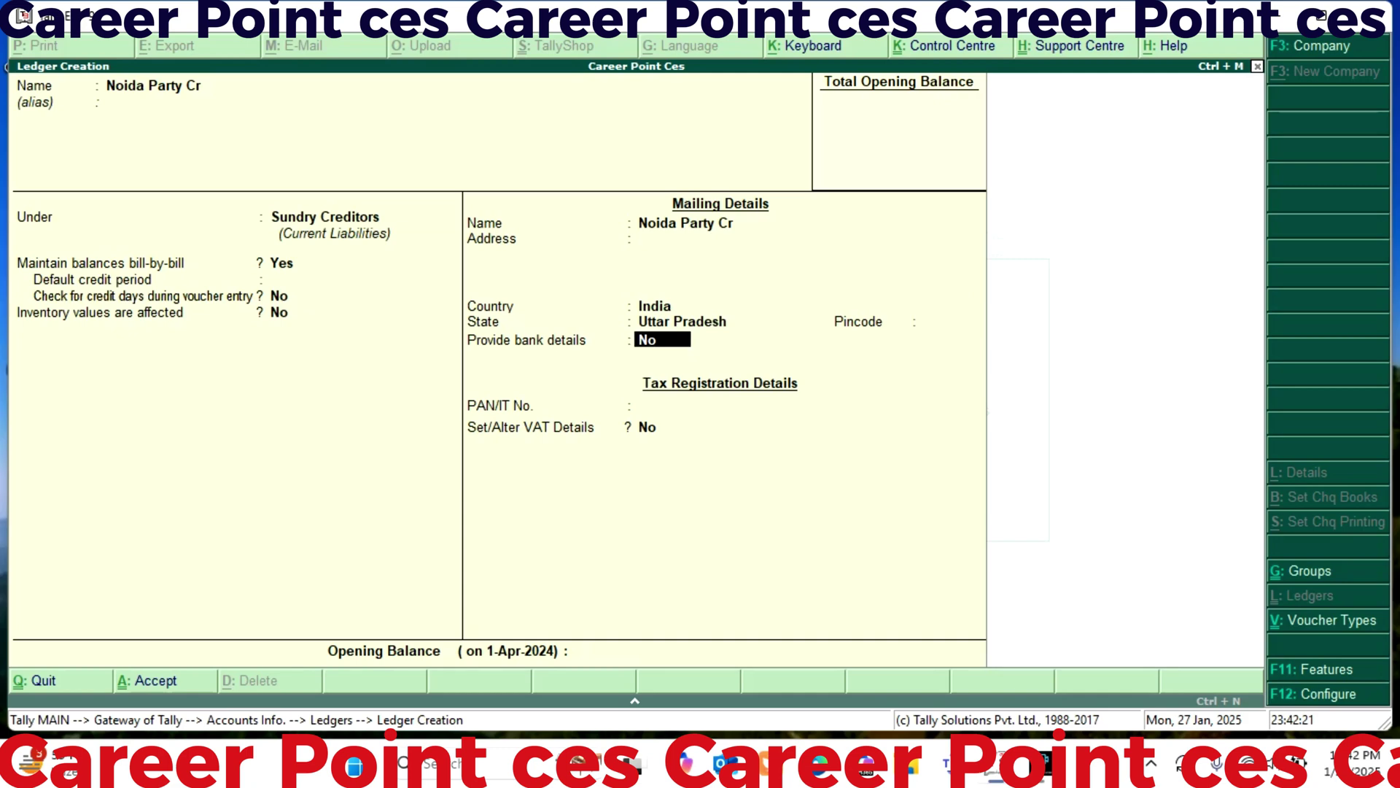
{"action": "key", "text": "Return"}
{"action": "key", "text": "Return"}
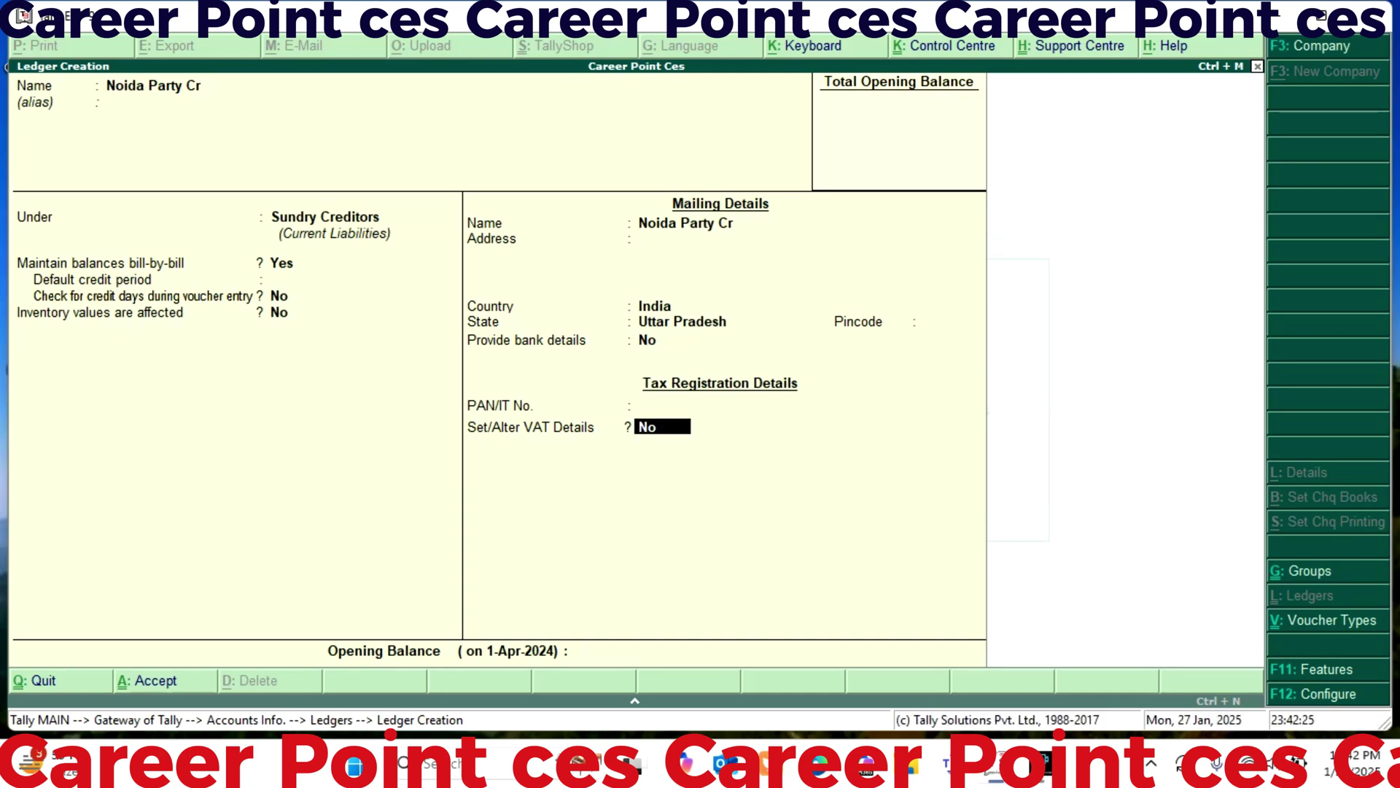
Enable VAT details for Noida Party Cr as a Regular dealer, enter its VAT TIN without a CST number, and save the ledger.
{"action": "key", "text": "y"}
{"action": "key", "text": "Return"}
{"action": "key", "text": "Return"}
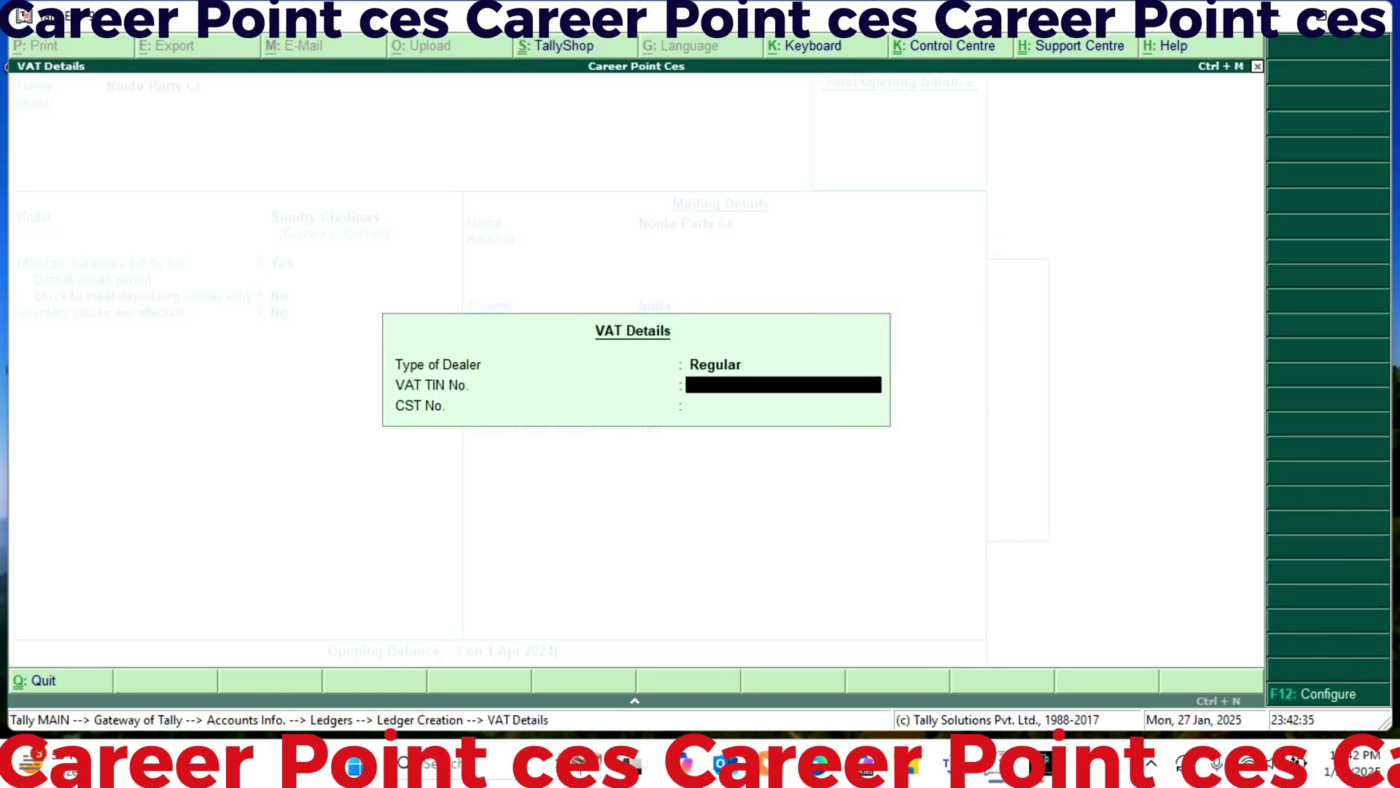
{"action": "type", "text": "cp1234"}
{"action": "key", "text": "Return"}
{"action": "key", "text": "Return"}
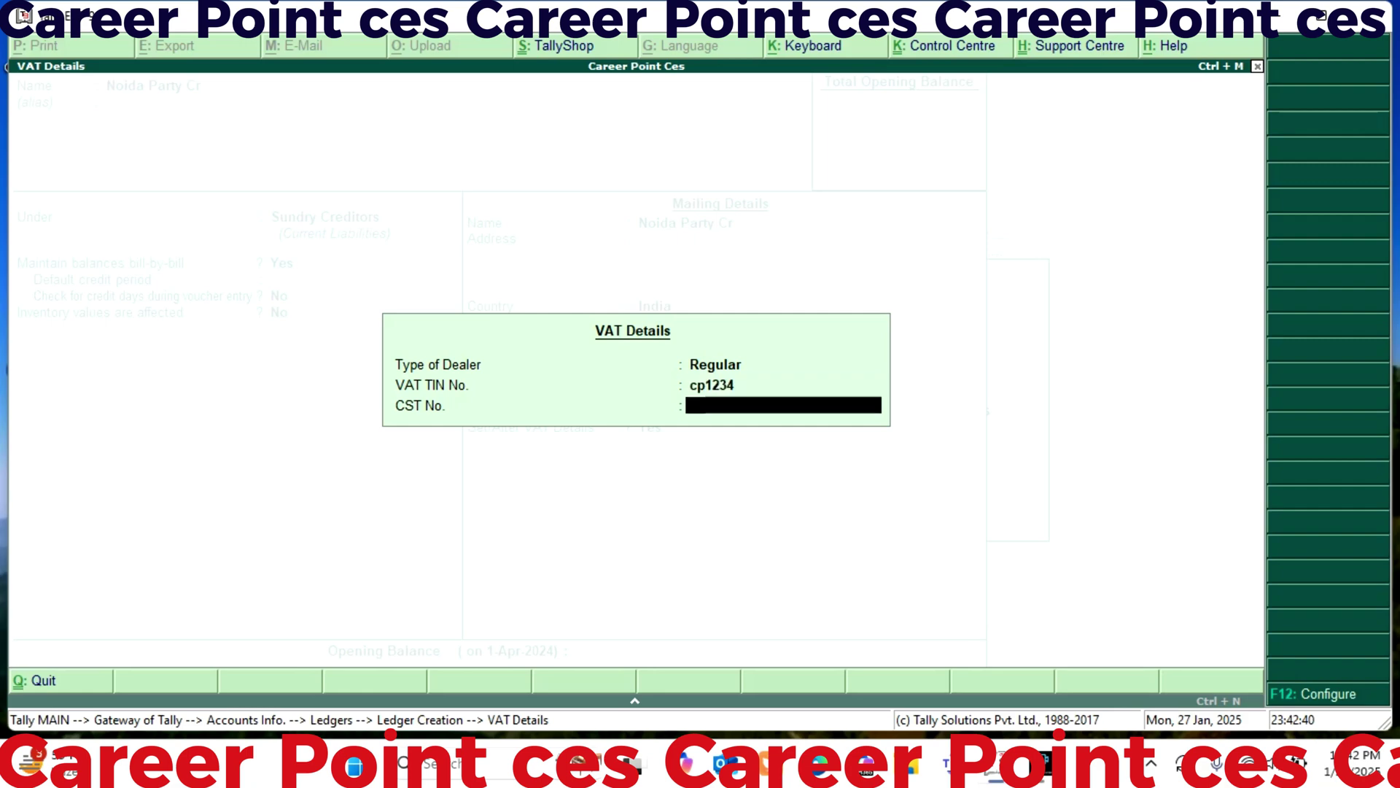
{"action": "key", "text": "Return"}
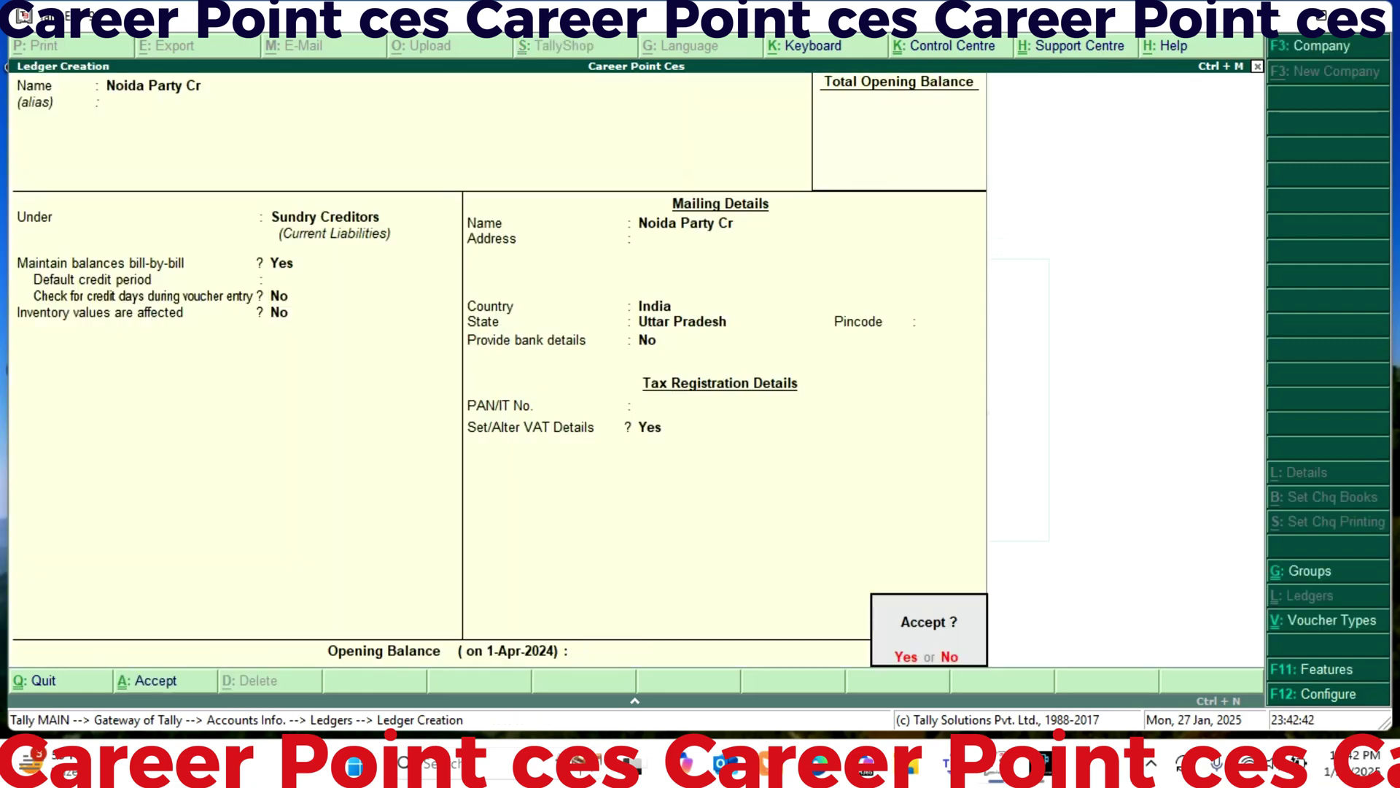
{"action": "key", "text": "Return"}
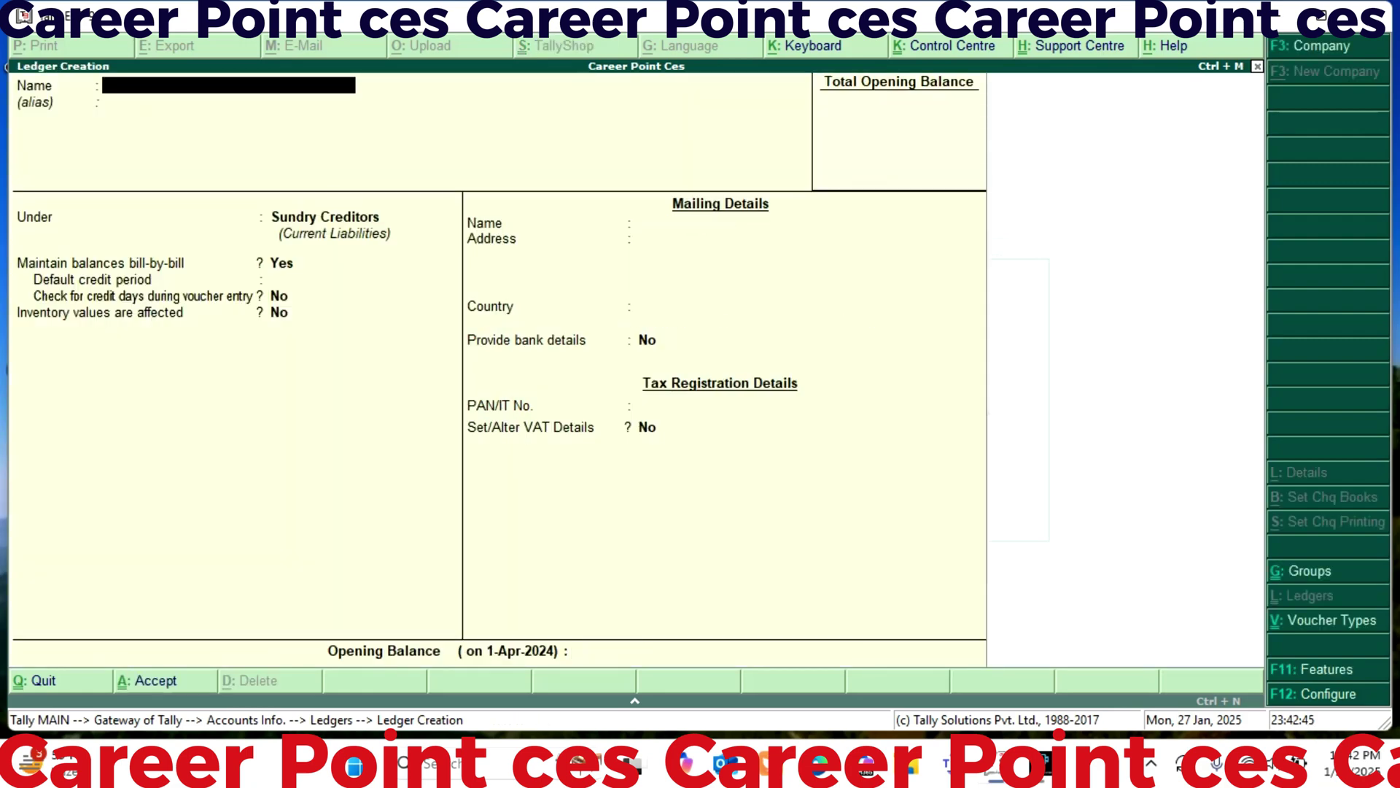
Create a ledger named Delhi Party Dr under Sundry Debtors, keeping the default bill-by-bill and credit settings.
{"action": "type", "text": "Delhi Party Dr"}
{"action": "key", "text": "Return"}
{"action": "key", "text": "Down"}
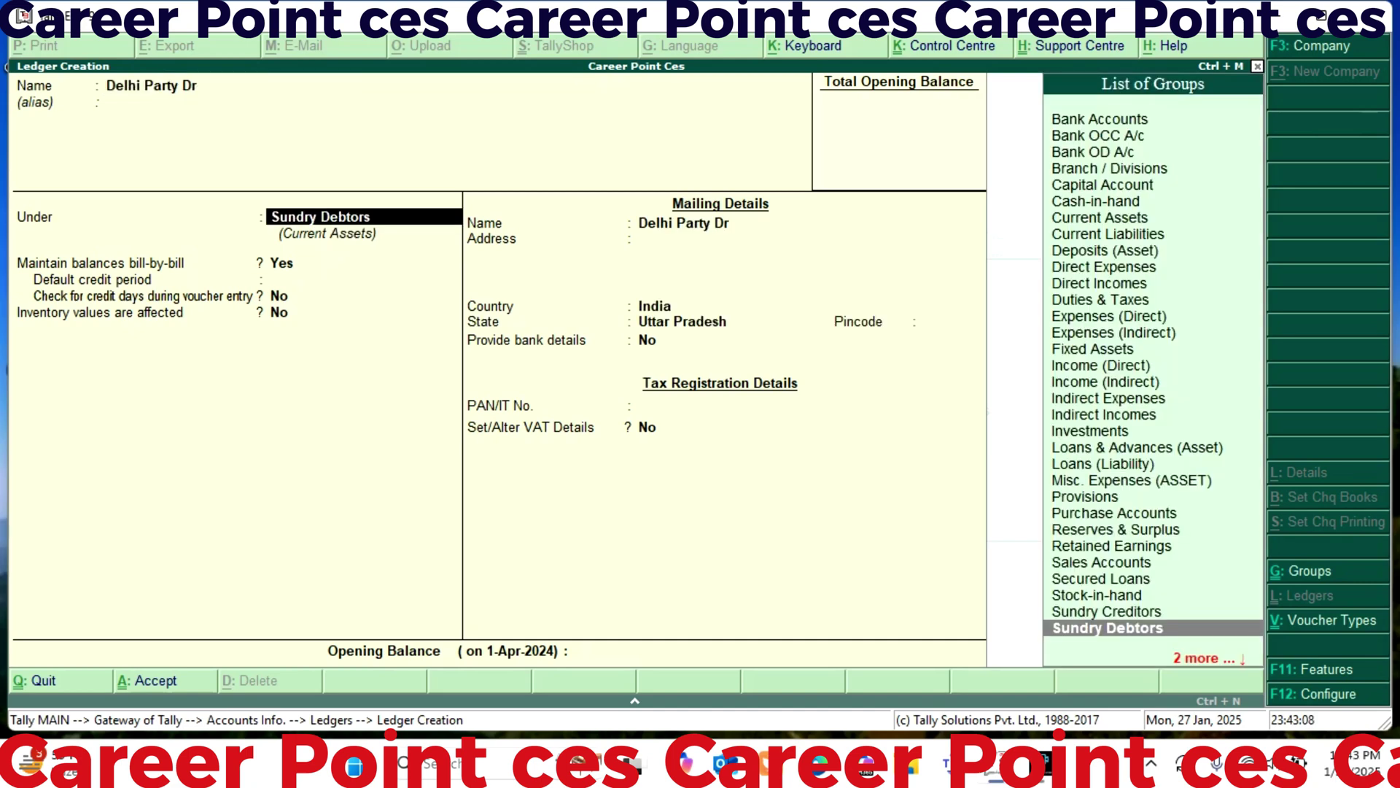
{"action": "key", "text": "Return"}
{"action": "key", "text": "Return"}
{"action": "key", "text": "Return"}
{"action": "key", "text": "Return"}
Keep Delhi Party Dr's mailing details with India and Uttar Pradesh, without an address, pincode, bank details or PAN.
{"action": "key", "text": "Return"}
{"action": "key", "text": "Return"}
{"action": "key", "text": "Return"}
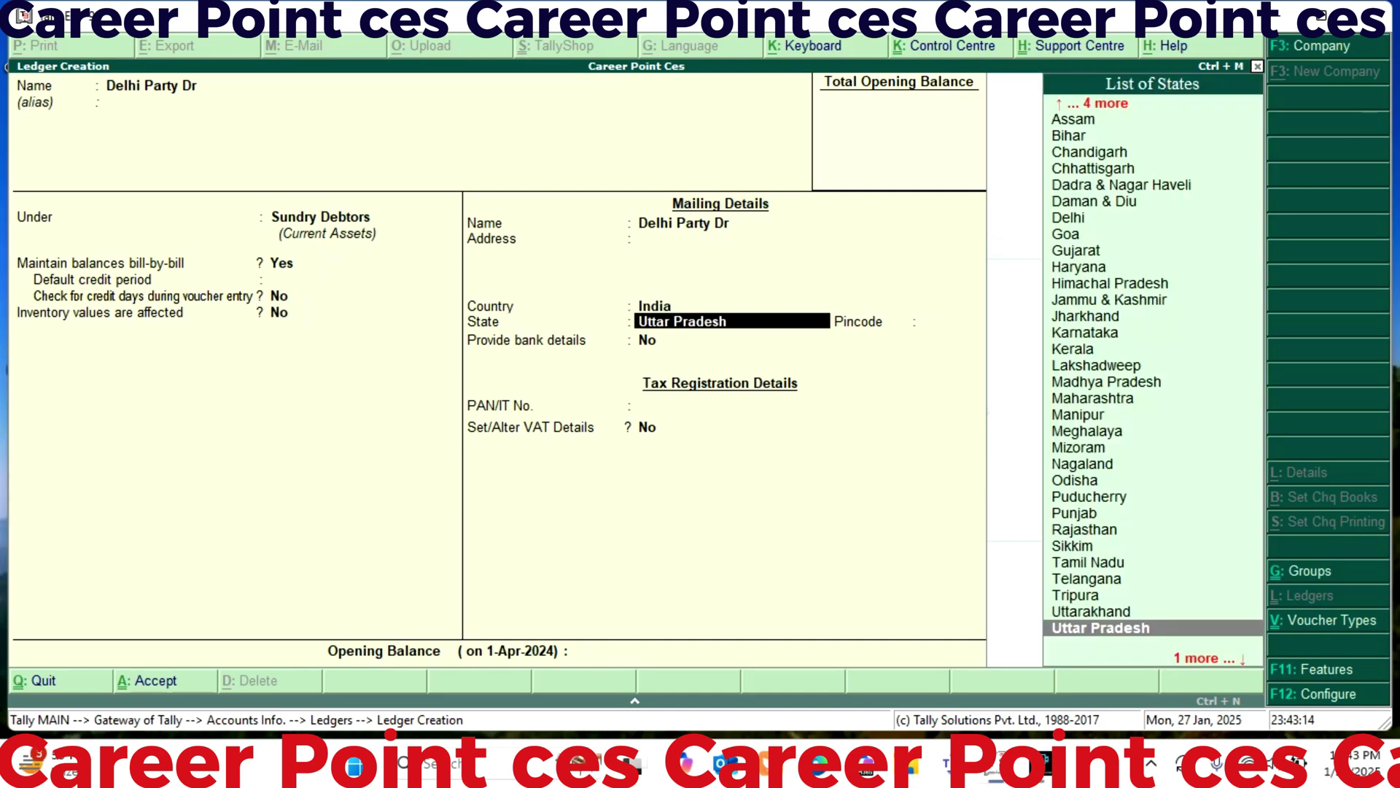
{"action": "key", "text": "Return"}
{"action": "key", "text": "Return"}
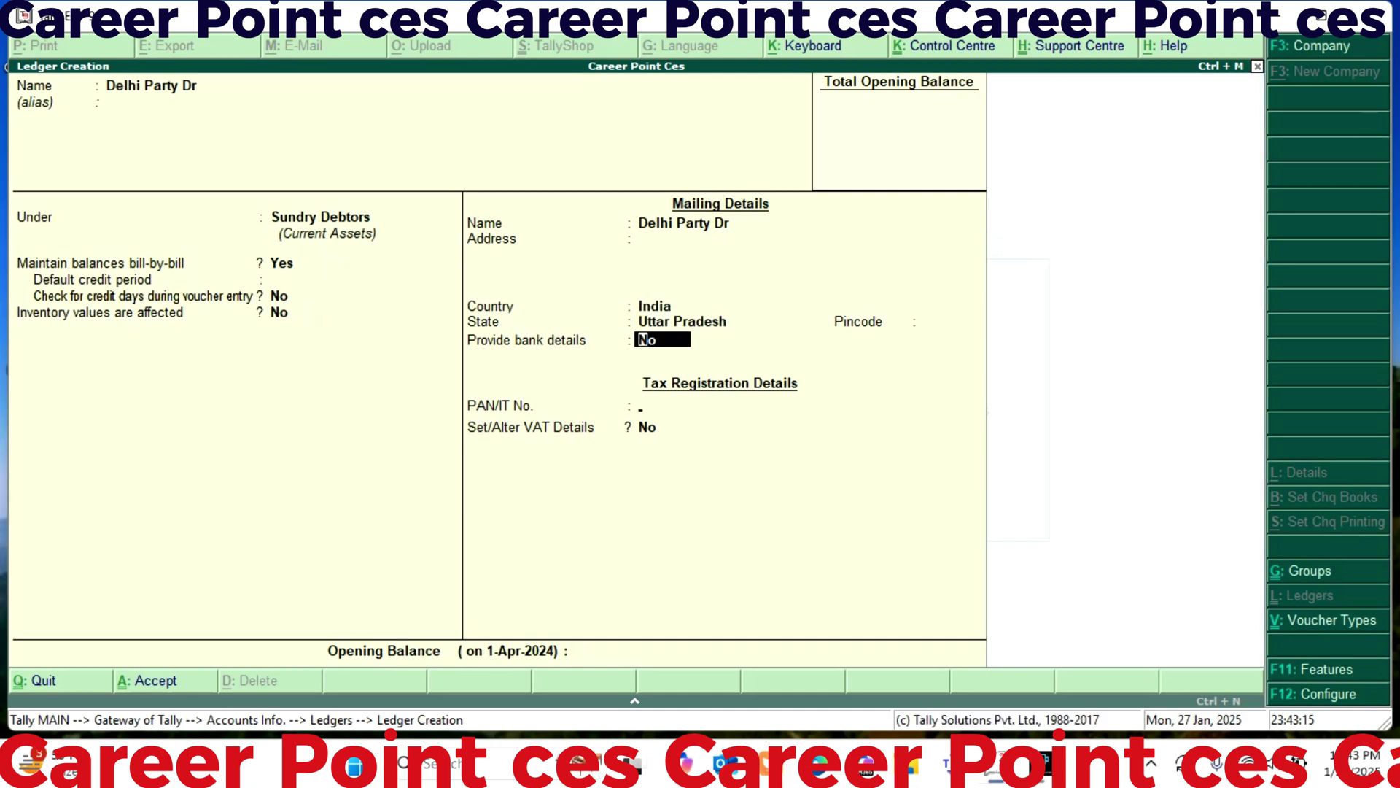
{"action": "key", "text": "Return"}
{"action": "key", "text": "Return"}
Enable VAT details for Delhi Party Dr as a Regular dealer, enter its VAT TIN without a CST number, and save the ledger.
{"action": "key", "text": "y"}
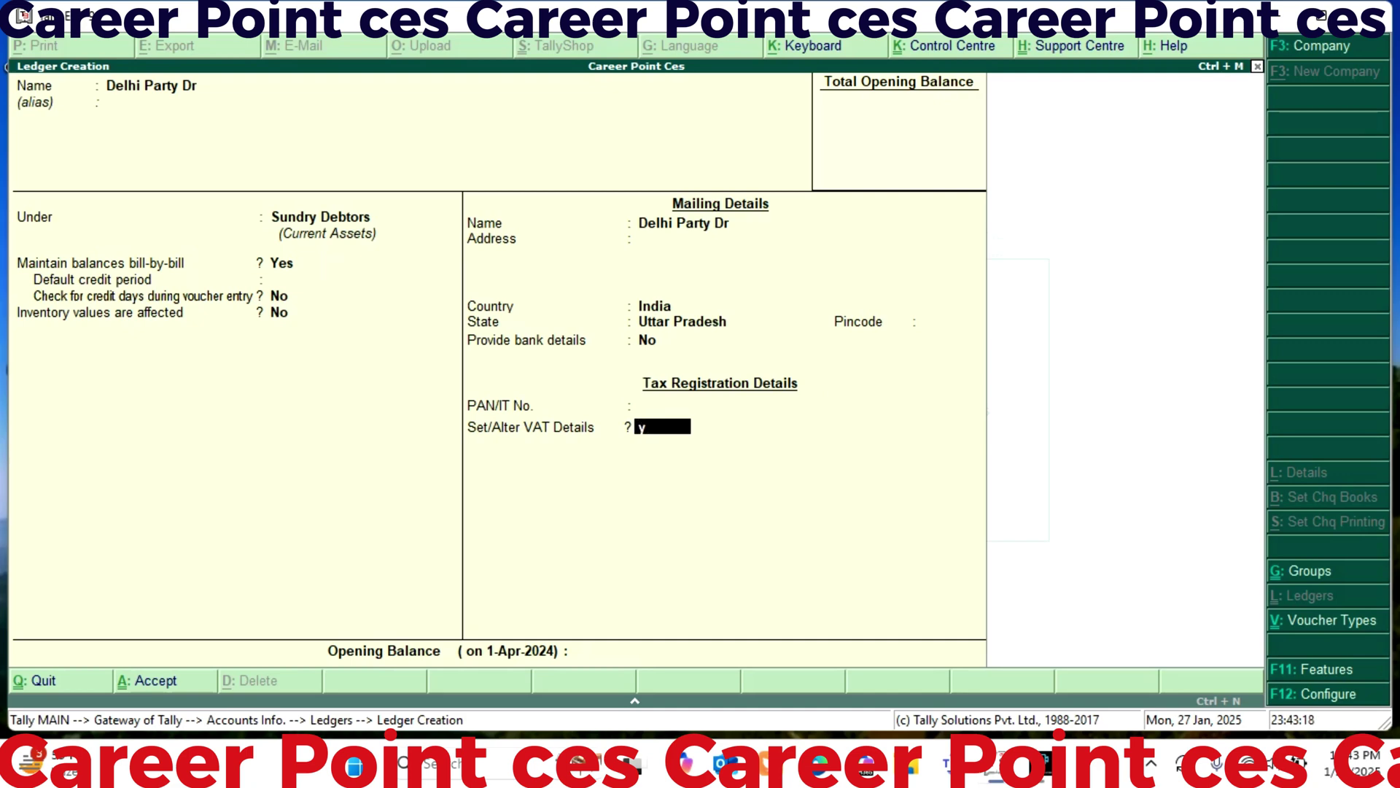
{"action": "key", "text": "Return"}
{"action": "key", "text": "Return"}
{"action": "type", "text": "c"}
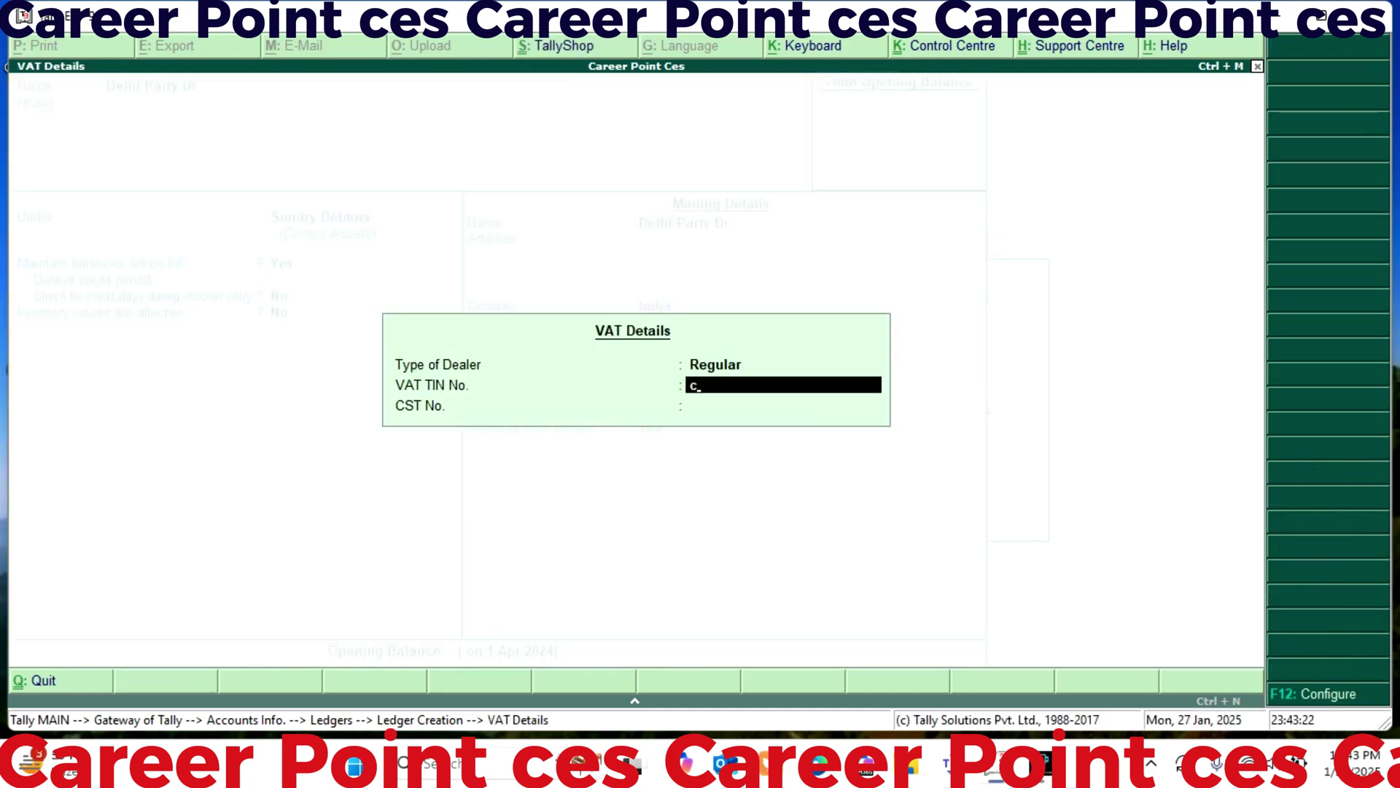
{"action": "type", "text": "p12345"}
{"action": "key", "text": "Return"}
{"action": "key", "text": "Return"}
{"action": "key", "text": "Return"}
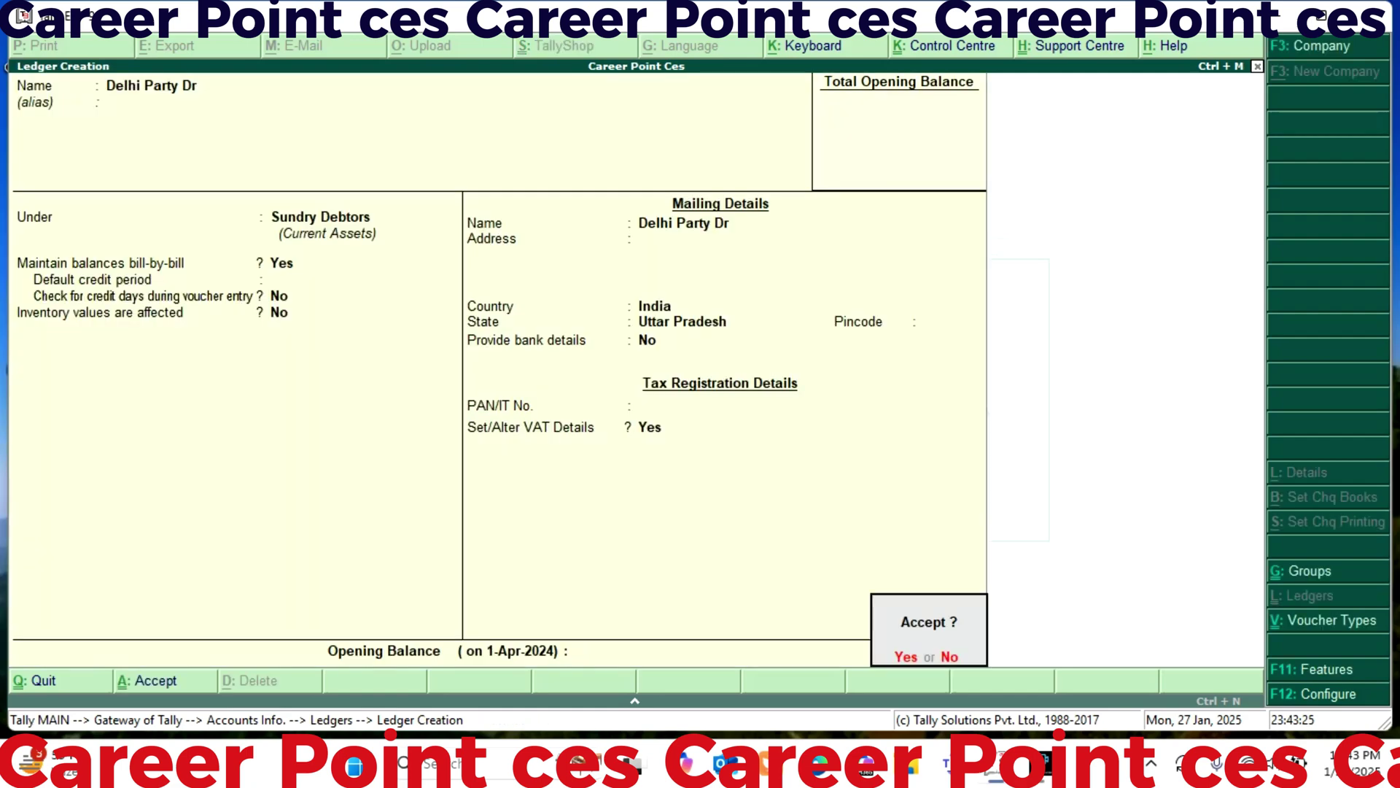
{"action": "key", "text": "Return"}
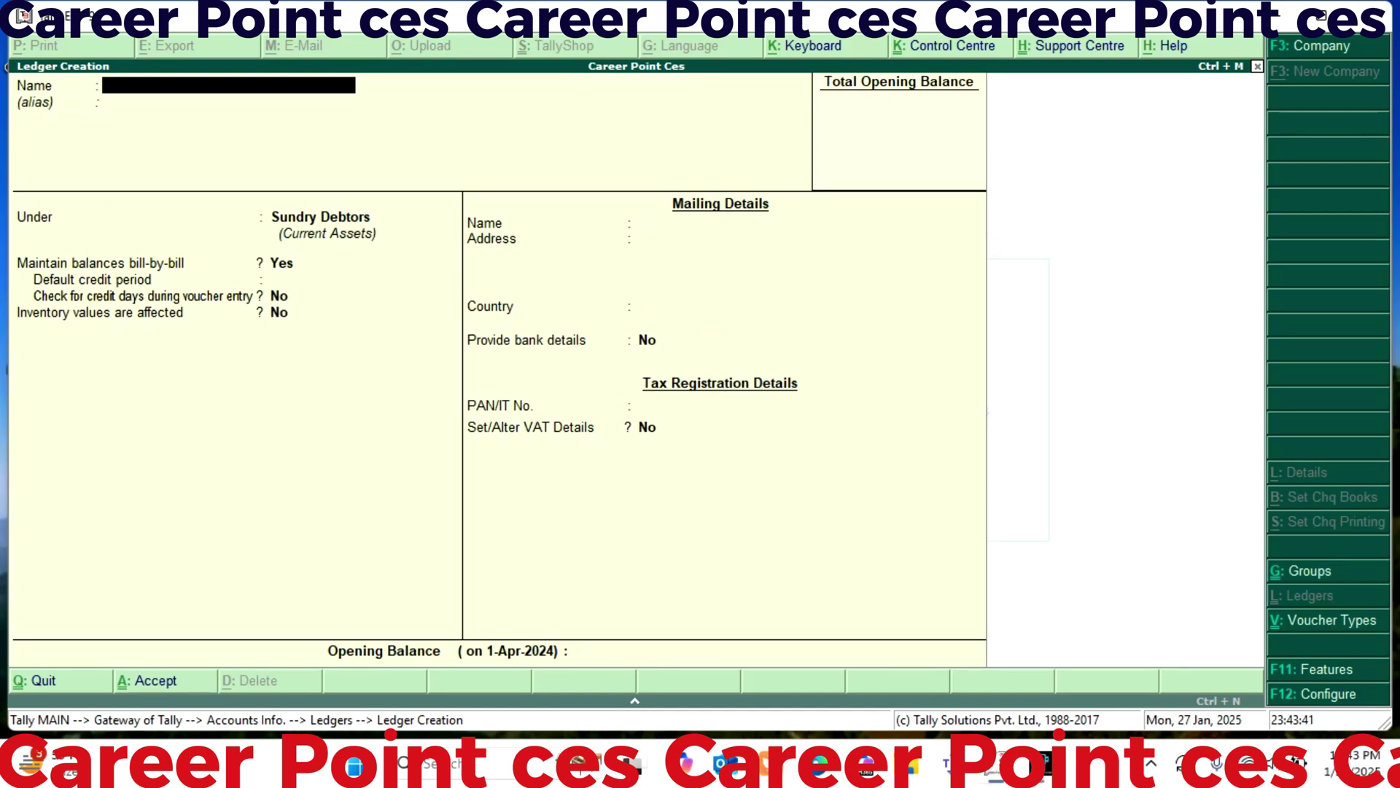
Create a ledger named Career Point Ces, without an alias, under the Capital Account group.
{"action": "type", "text": "Career Point ces"}
{"action": "key", "text": "Return"}
{"action": "key", "text": "Return"}
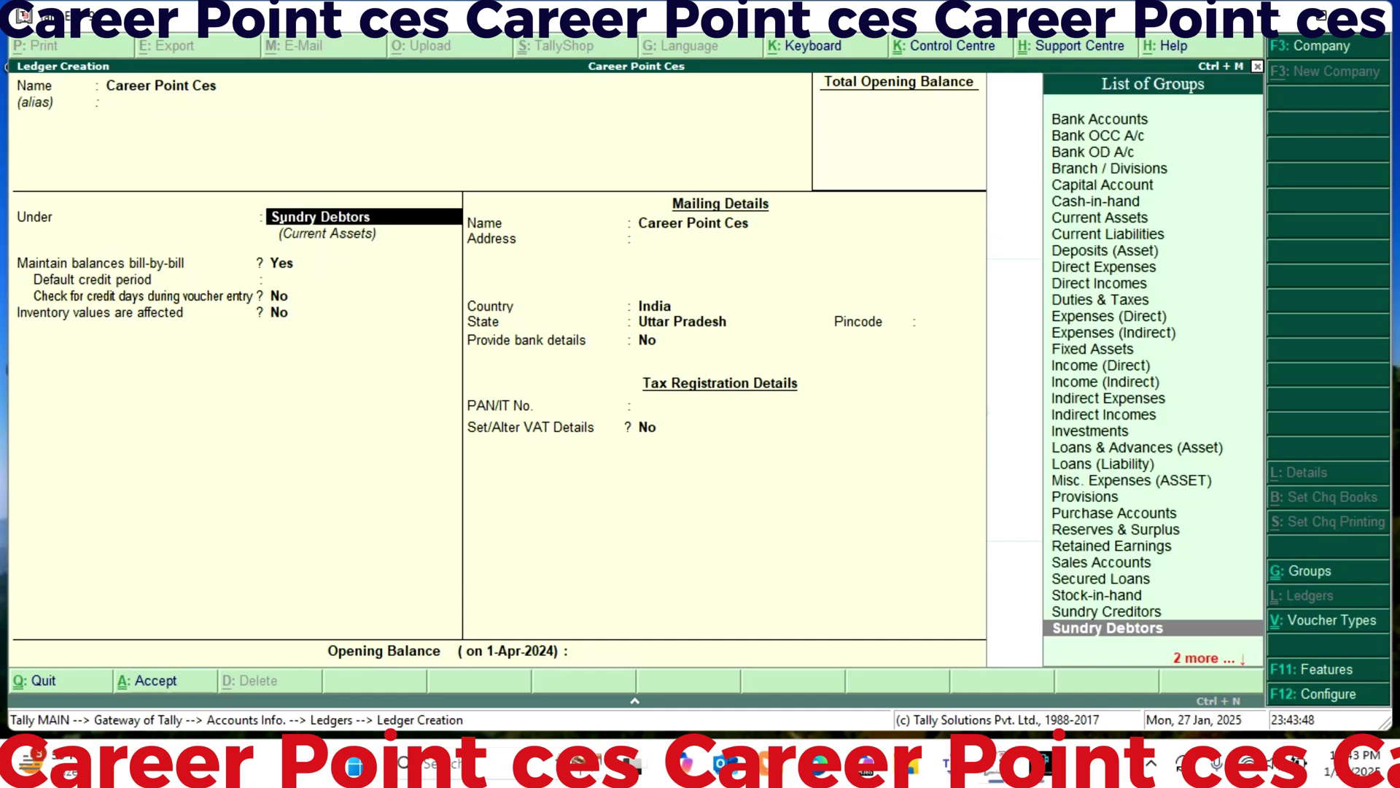
{"action": "type", "text": "C"}
{"action": "key", "text": "Down"}
{"action": "key", "text": "Up"}
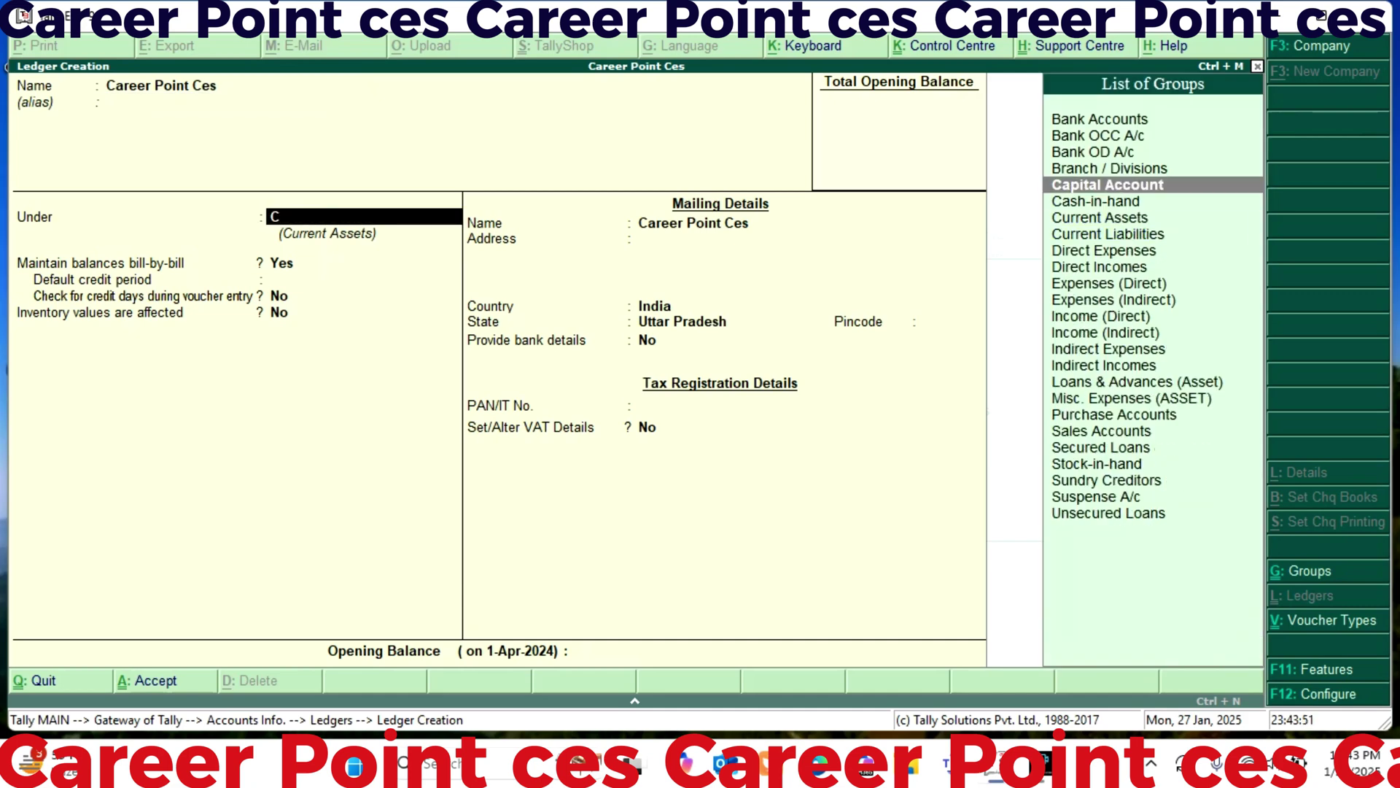
{"action": "key", "text": "Return"}
Keep the Career Point Ces ledger's default inventory, mailing and bank settings, leaving its address, pincode and PAN blank.
{"action": "key", "text": "Return"}
{"action": "key", "text": "Return"}
{"action": "key", "text": "Return"}
{"action": "key", "text": "Return"}
{"action": "key", "text": "Return"}
{"action": "key", "text": "Return"}
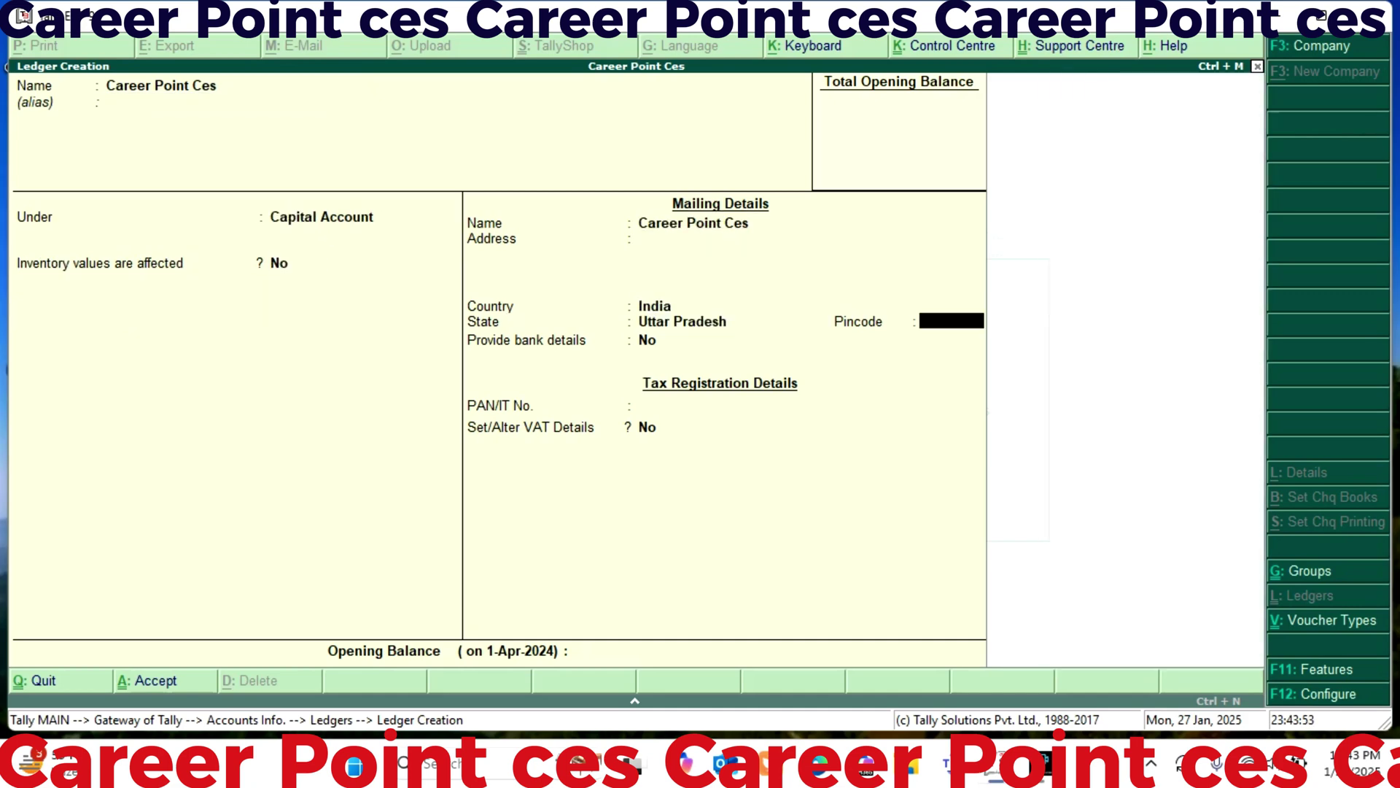
{"action": "key", "text": "Return"}
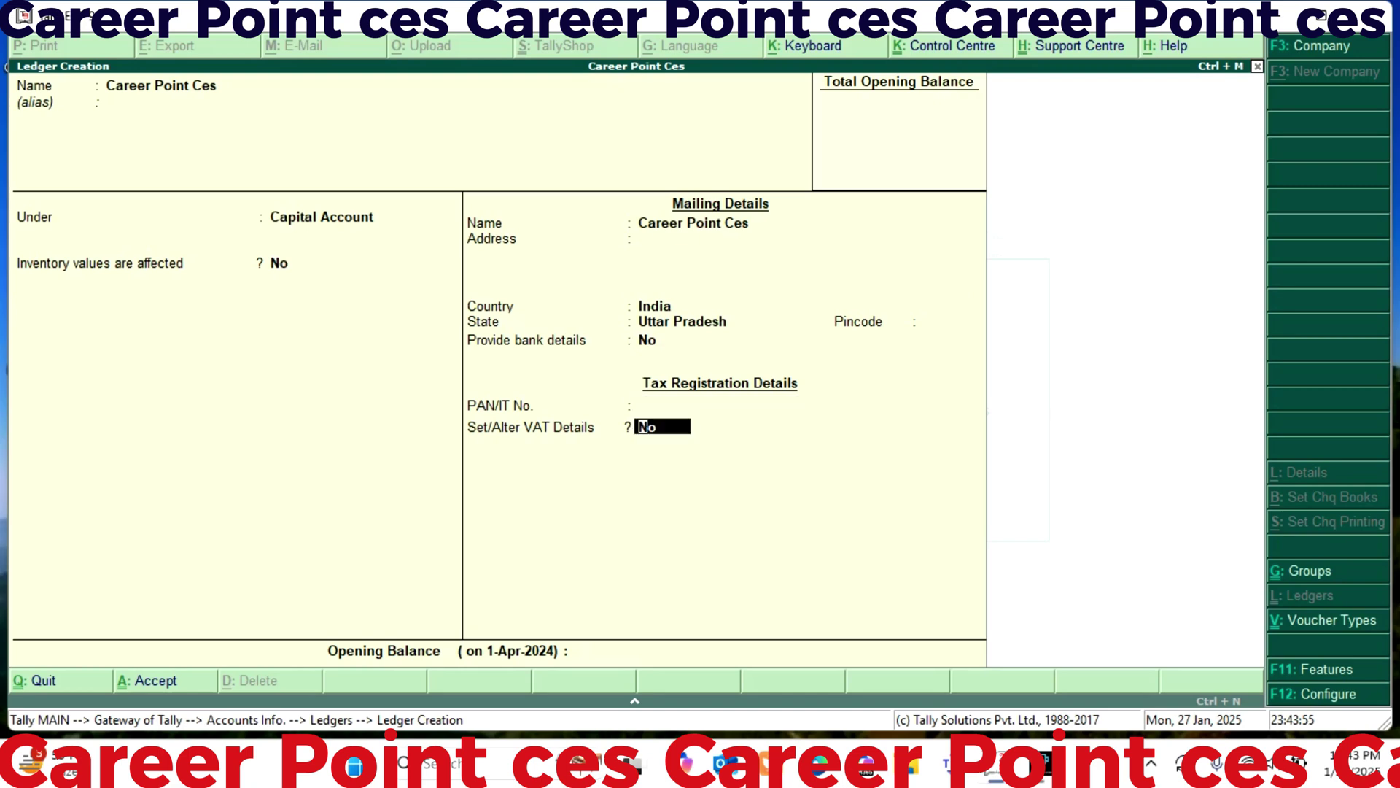
Enable VAT details for the Career Point Ces ledger as a Regular dealer, enter its VAT TIN, and save the ledger.
{"action": "key", "text": "y"}
{"action": "key", "text": "Return"}
{"action": "key", "text": "Return"}
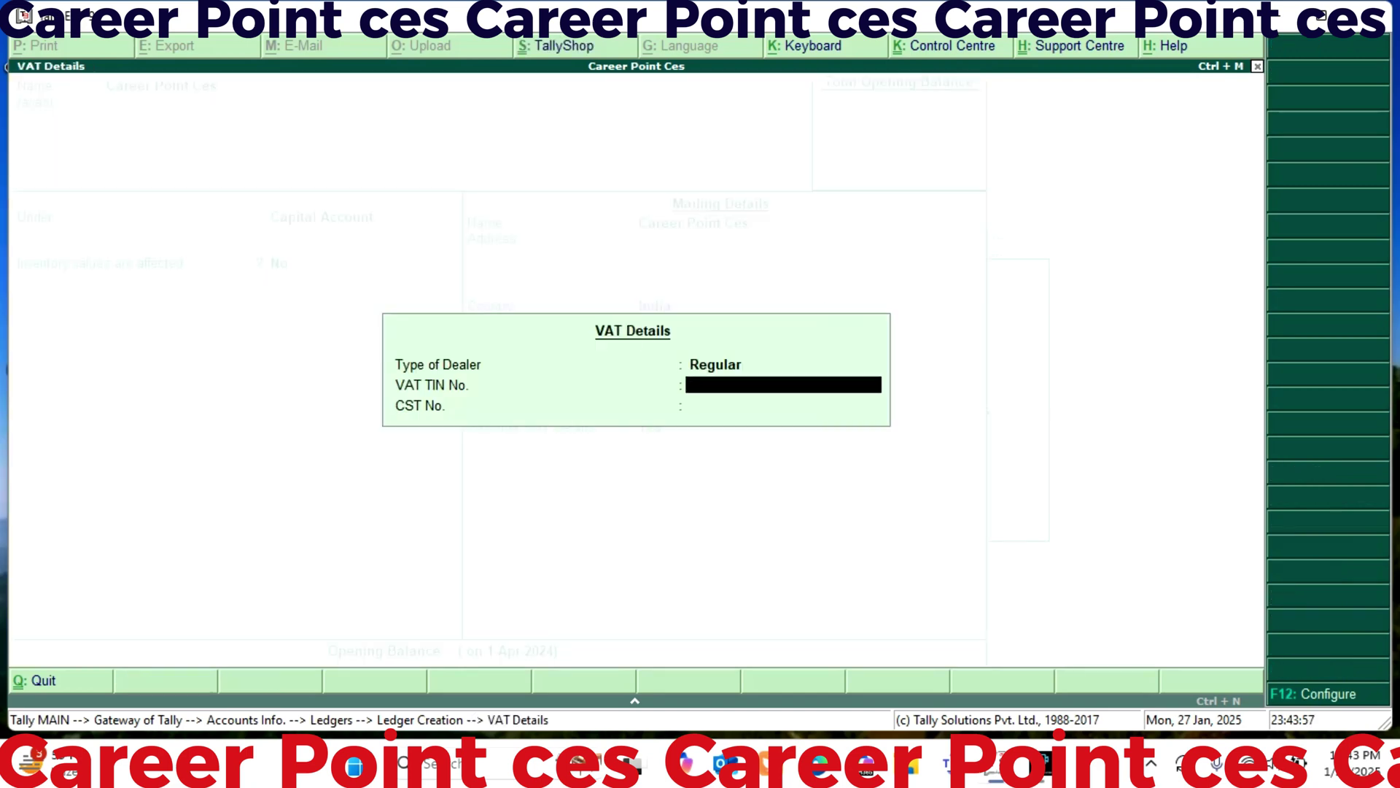
{"action": "type", "text": "cp"}
{"action": "type", "text": "345"}
{"action": "key", "text": "Return"}
{"action": "key", "text": "Return"}
{"action": "key", "text": "Return"}
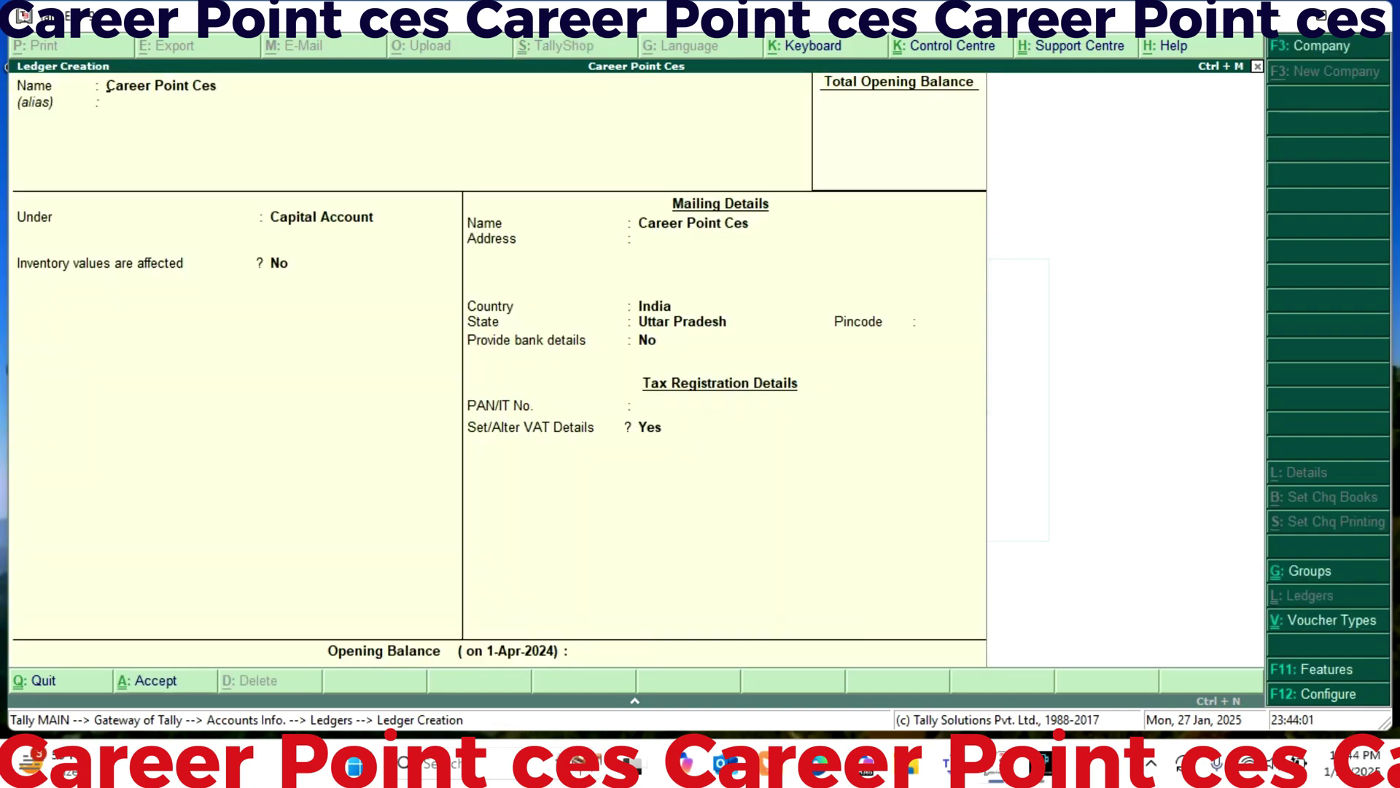
Create a ledger named Sales Accounts under the Sales Accounts group, with inventory values affected and VAT/CST applicable.
{"action": "type", "text": "S"}
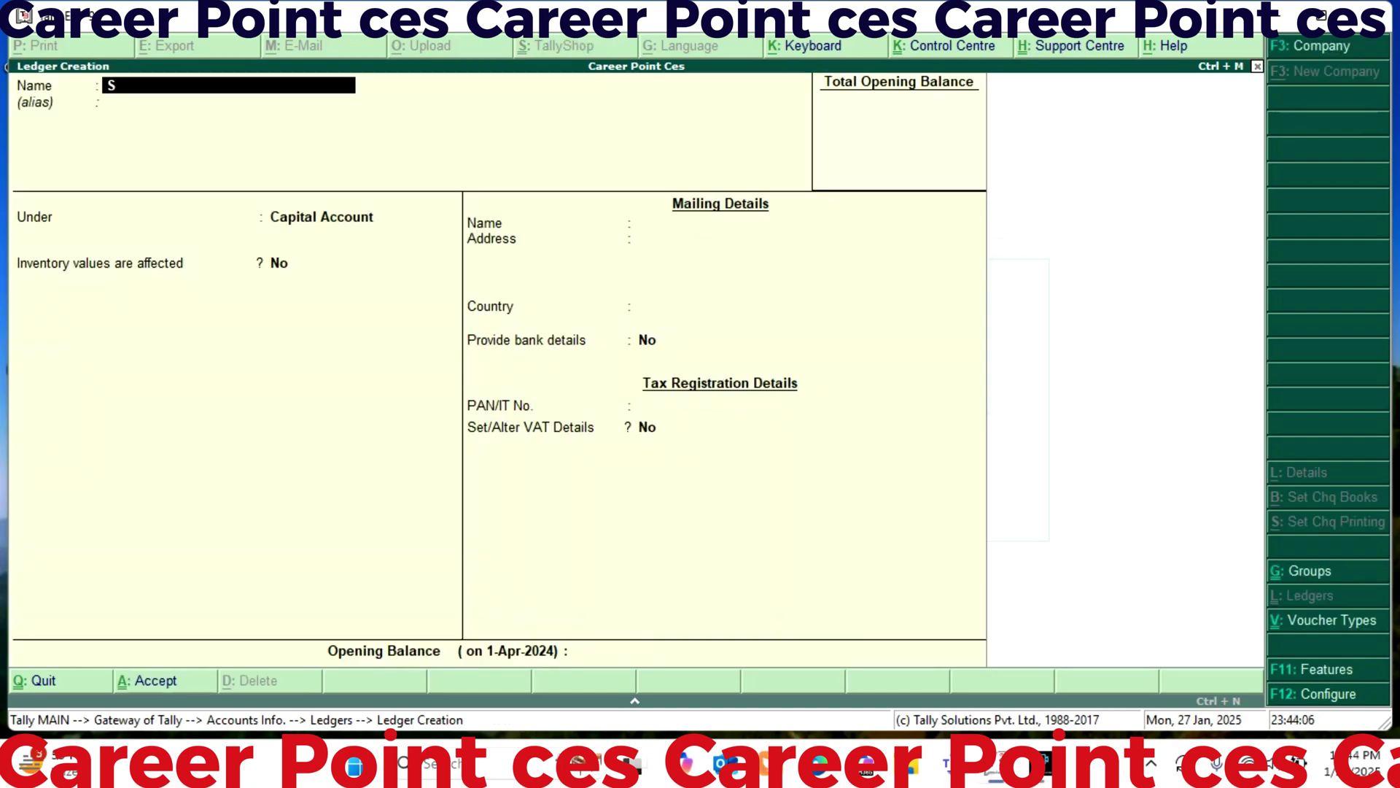
{"action": "type", "text": "ales Accounts"}
{"action": "key", "text": "Return"}
{"action": "key", "text": "Return"}
{"action": "type", "text": "S"}
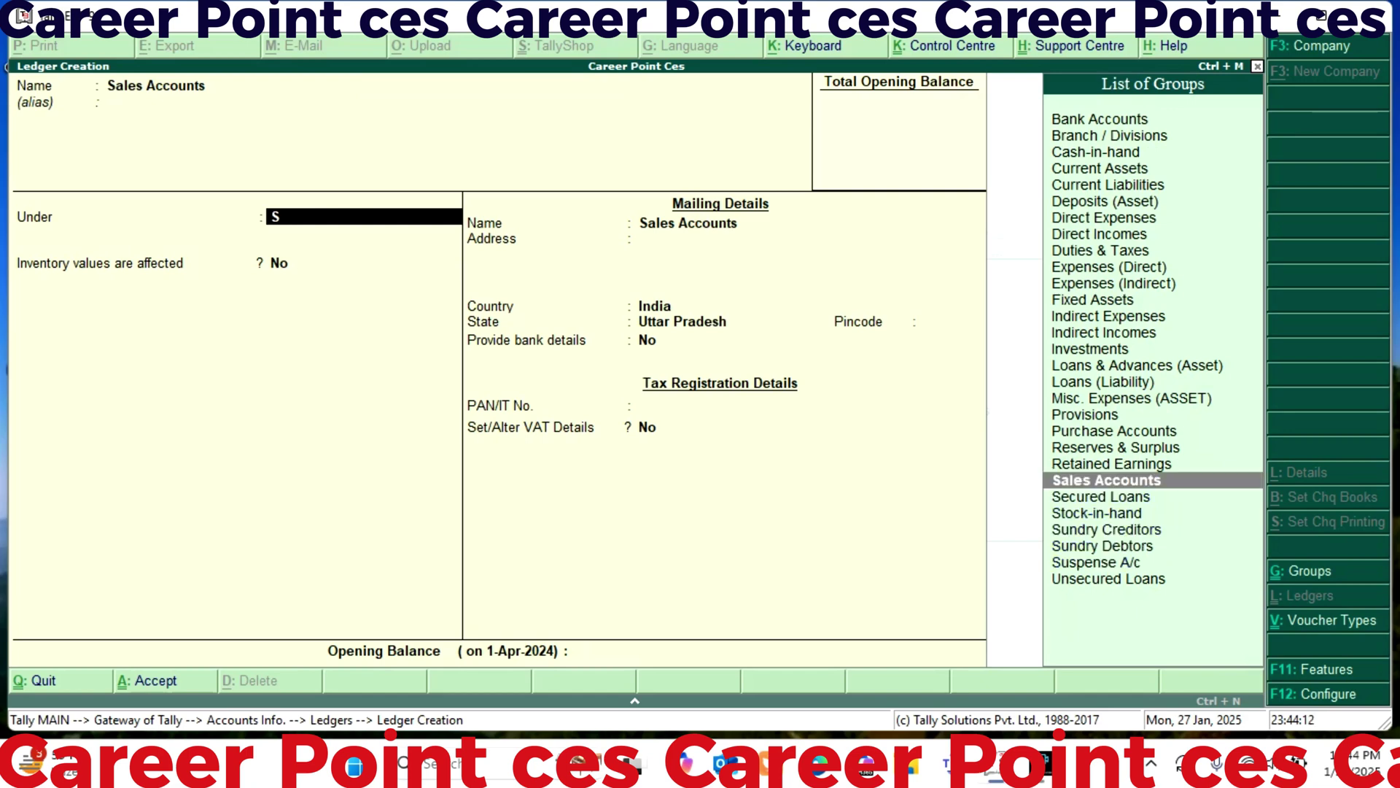
{"action": "key", "text": "Return"}
{"action": "key", "text": "Return"}
{"action": "key", "text": "Return"}
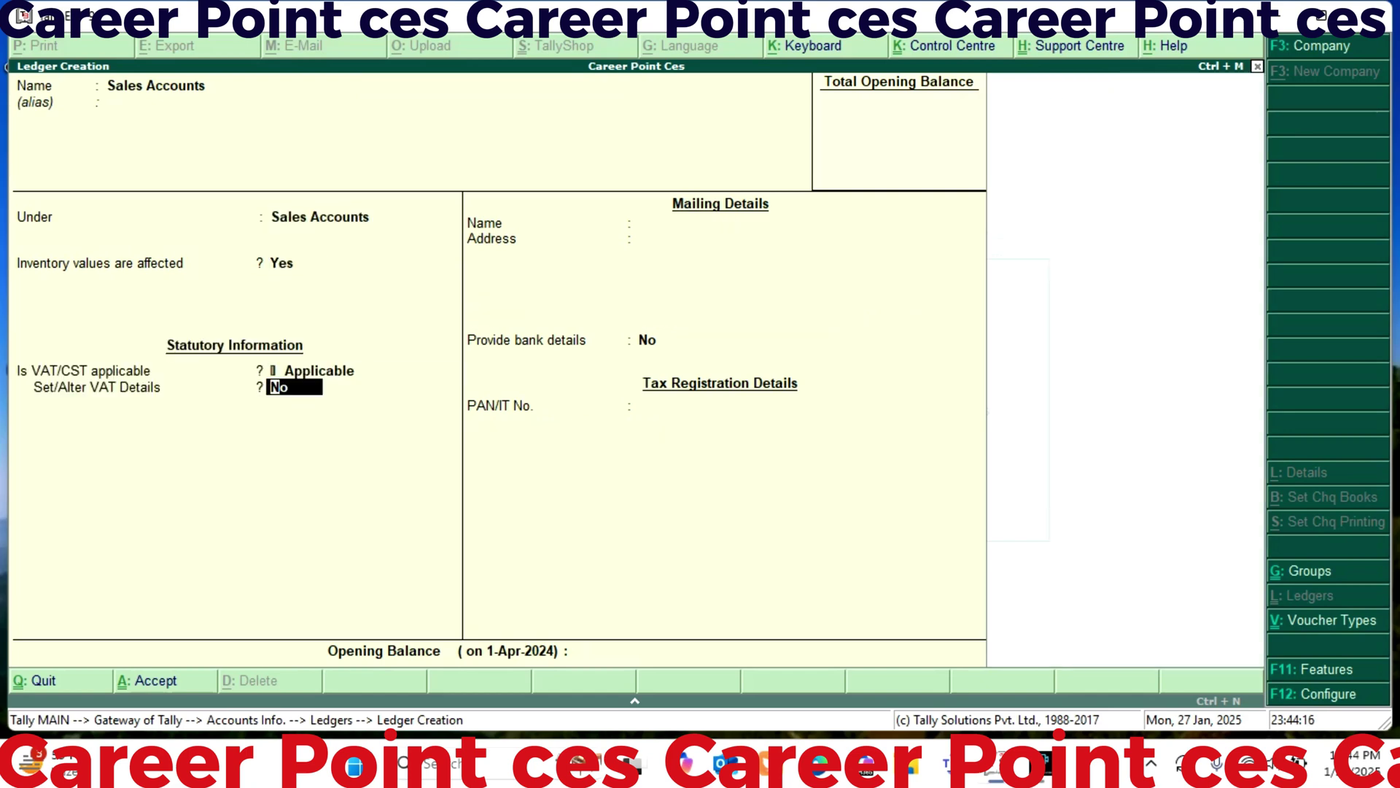
Enable VAT details for the Sales Accounts ledger and set the nature of transaction to Sales Taxable.
{"action": "key", "text": "y"}
{"action": "key", "text": "Return"}
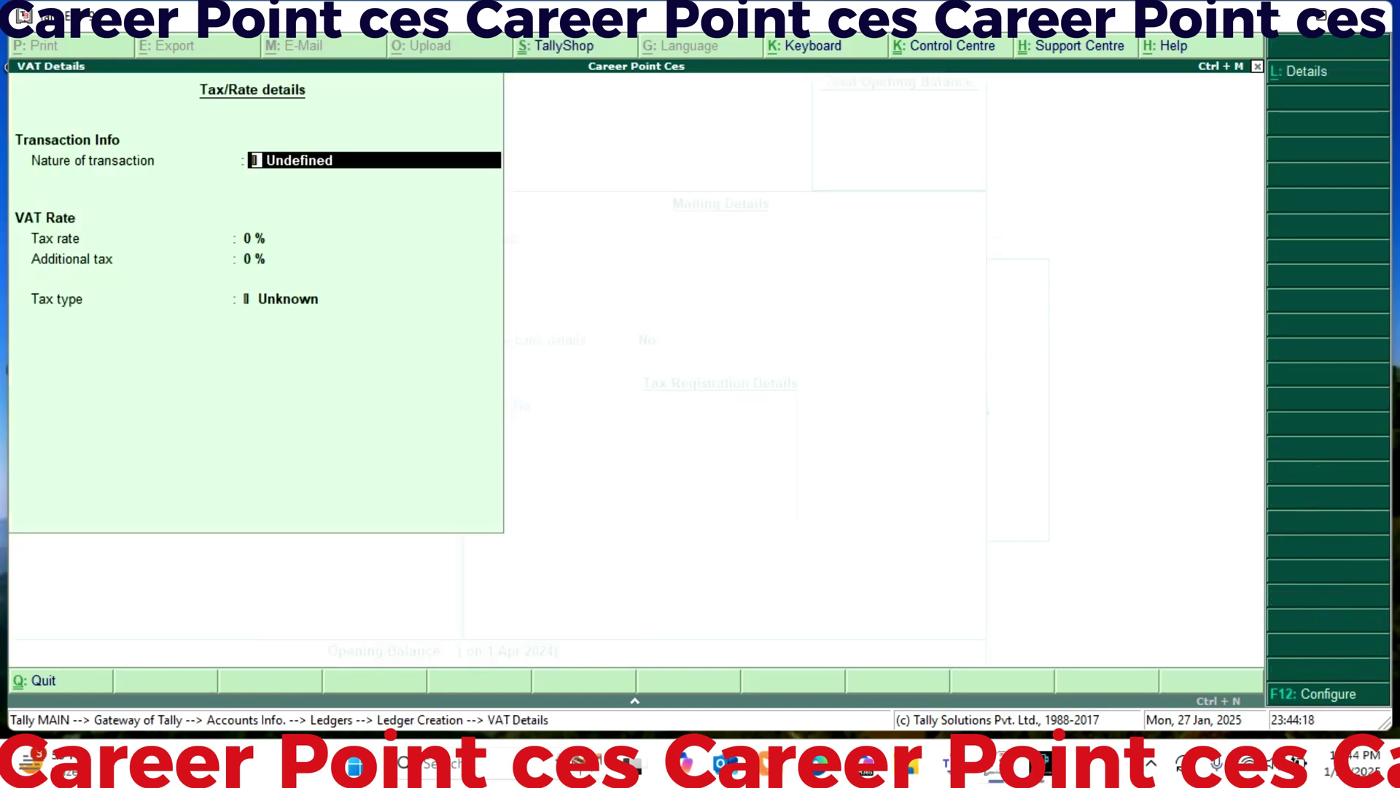
{"action": "type", "text": "Sa"}
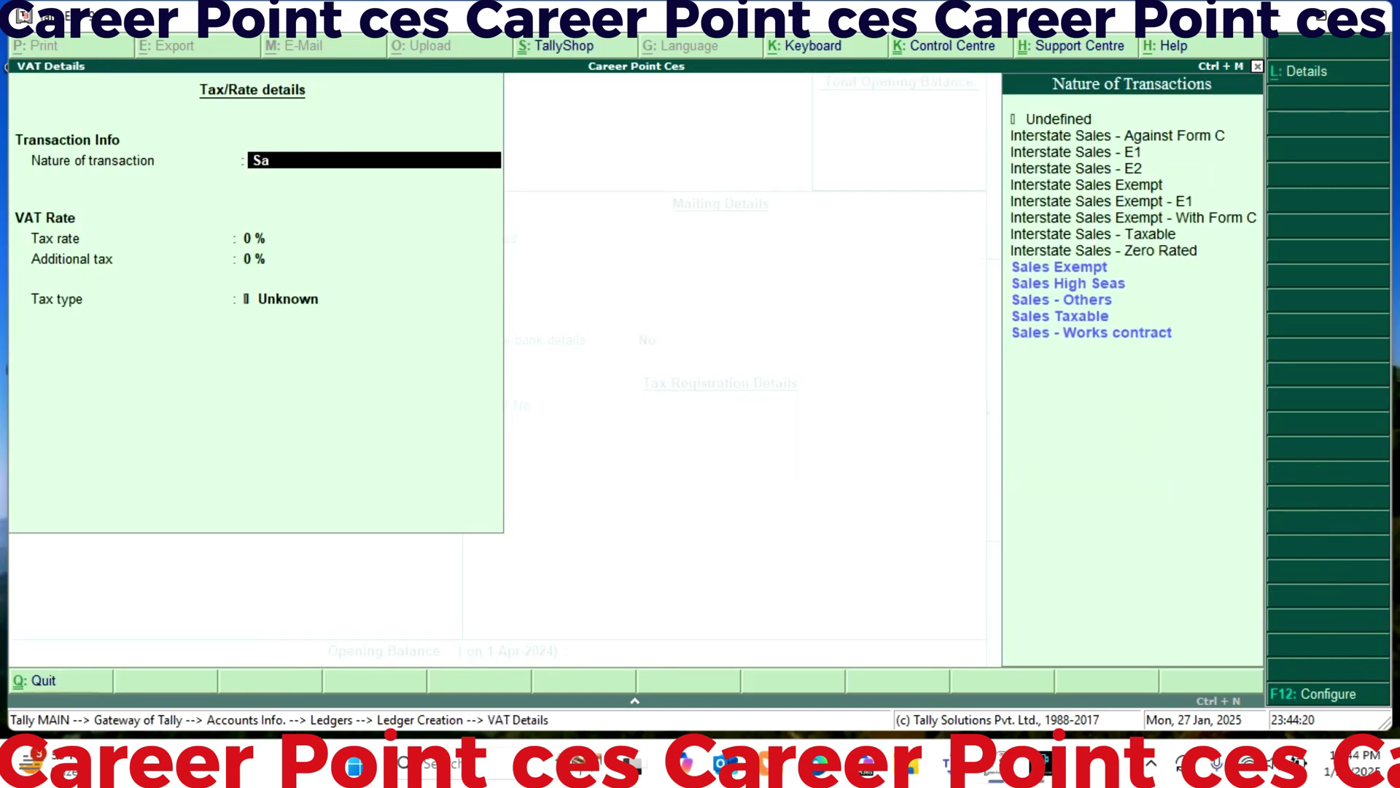
{"action": "key", "text": "Down"}
{"action": "key", "text": "Down"}
{"action": "key", "text": "Down"}
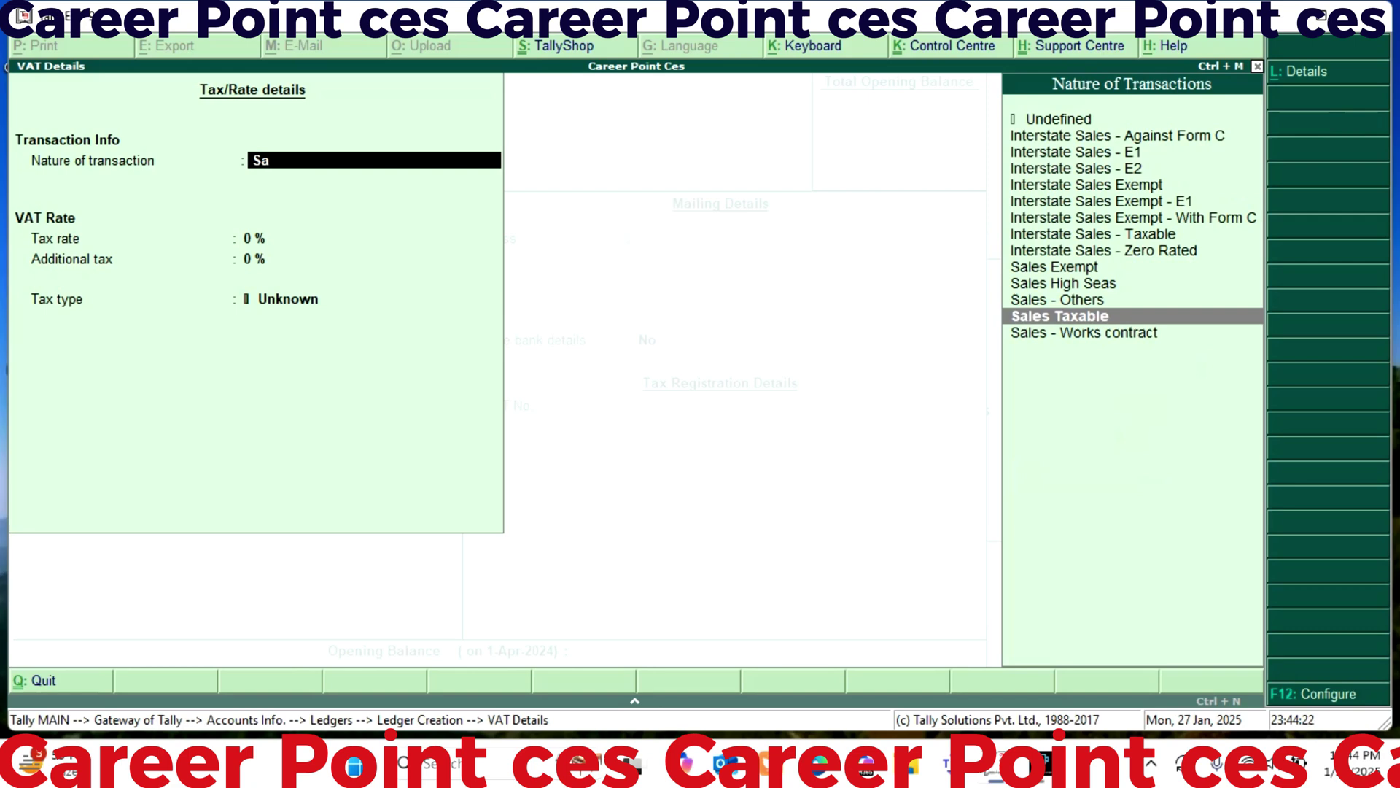
{"action": "key", "text": "Return"}
{"action": "key", "text": "Return"}
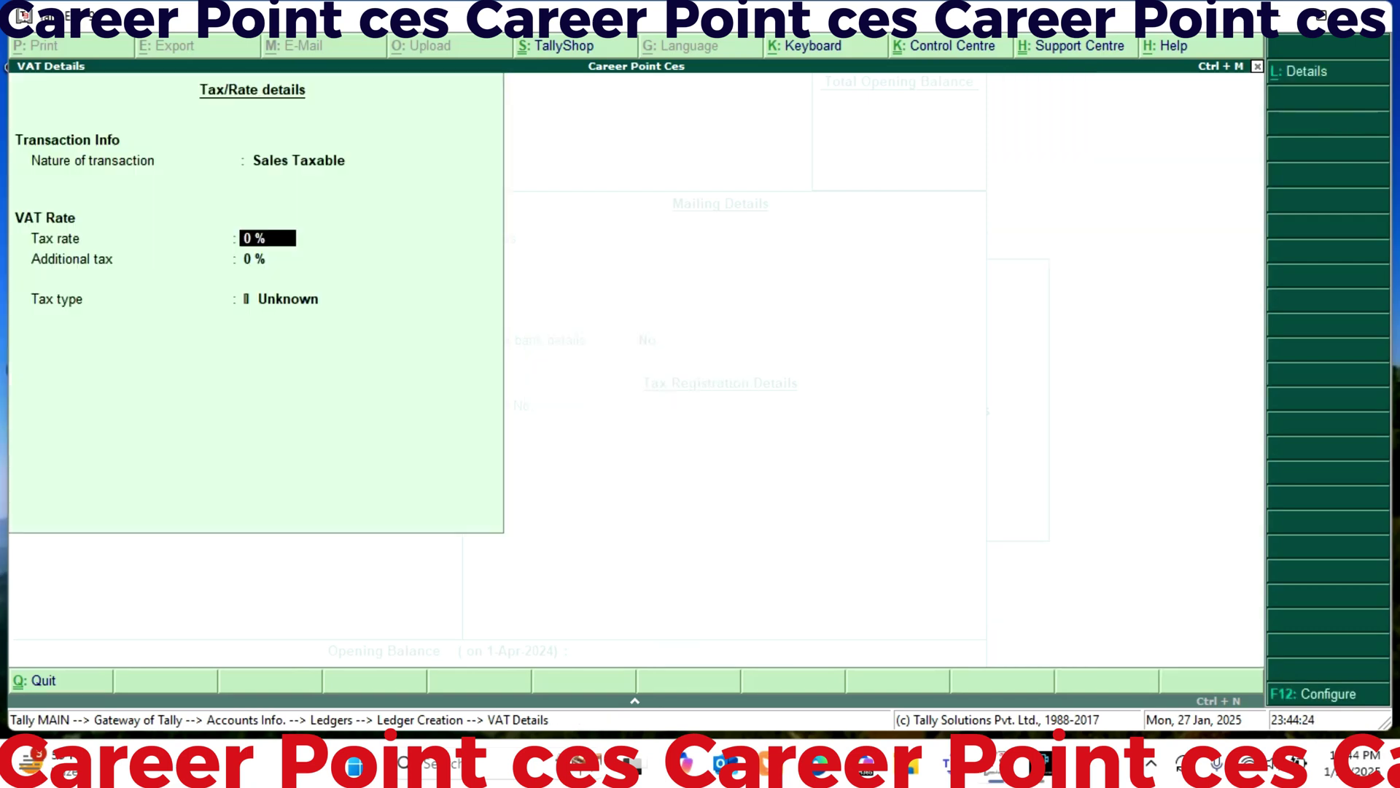
Set a 10% VAT rate with additional tax, keep the Taxable tax type, and save the Sales Accounts ledger.
{"action": "type", "text": "10"}
{"action": "key", "text": "Return"}
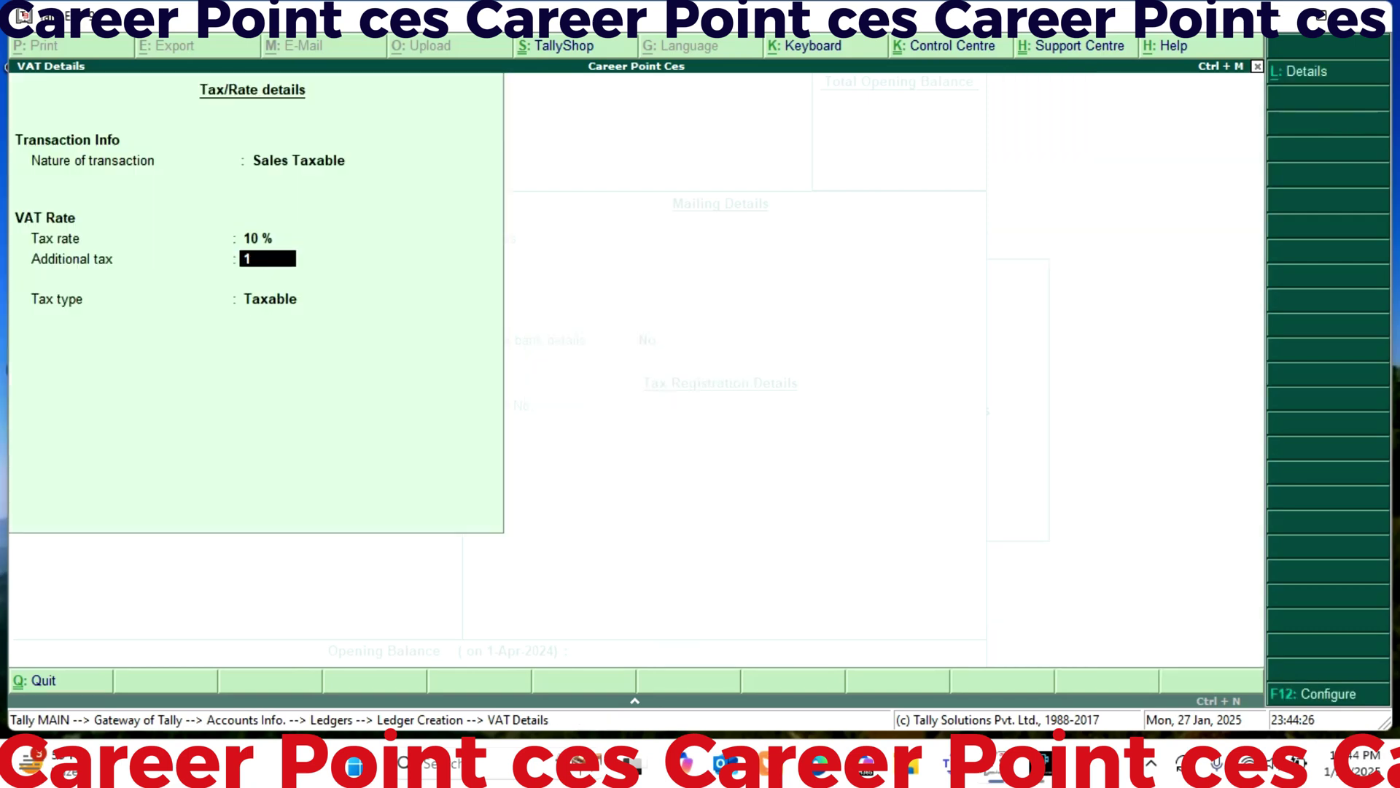
{"action": "key", "text": "Return"}
{"action": "key", "text": "Return"}
{"action": "key", "text": "Return"}
{"action": "key", "text": "Return"}
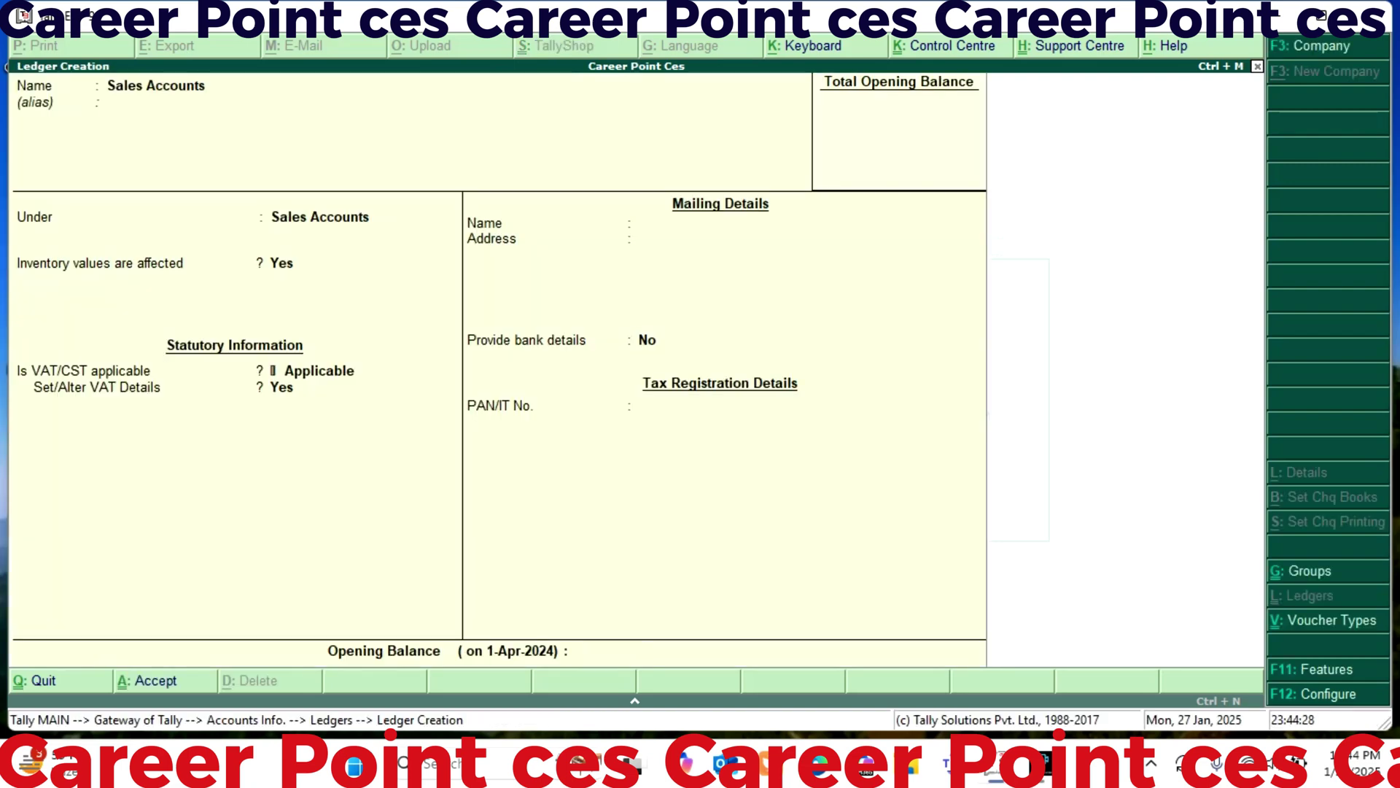
{"action": "key", "text": "Return"}
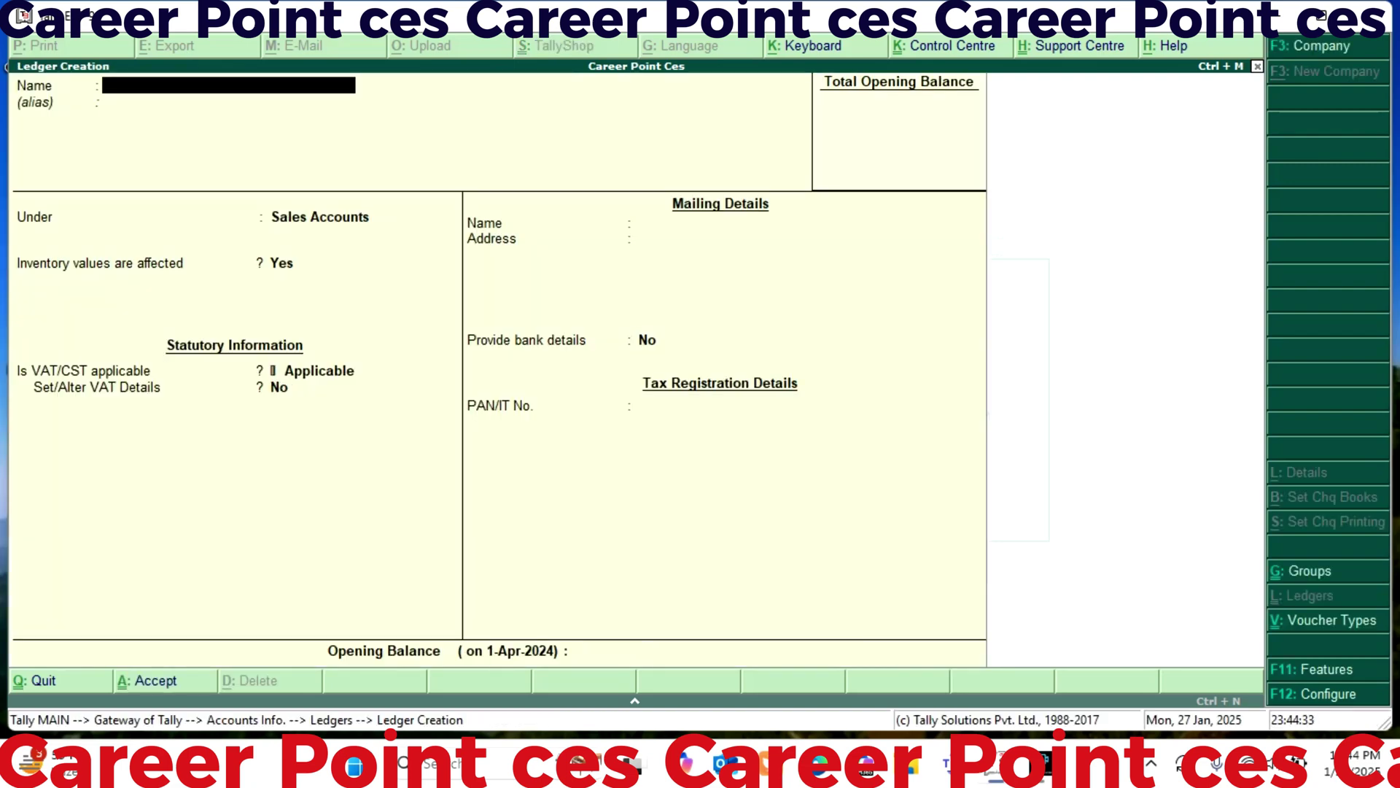
Create a ledger named Purchase Accounts under the Purchase Accounts group, with inventory values affected and VAT/CST applicable.
{"action": "type", "text": "Purchase Accounts"}
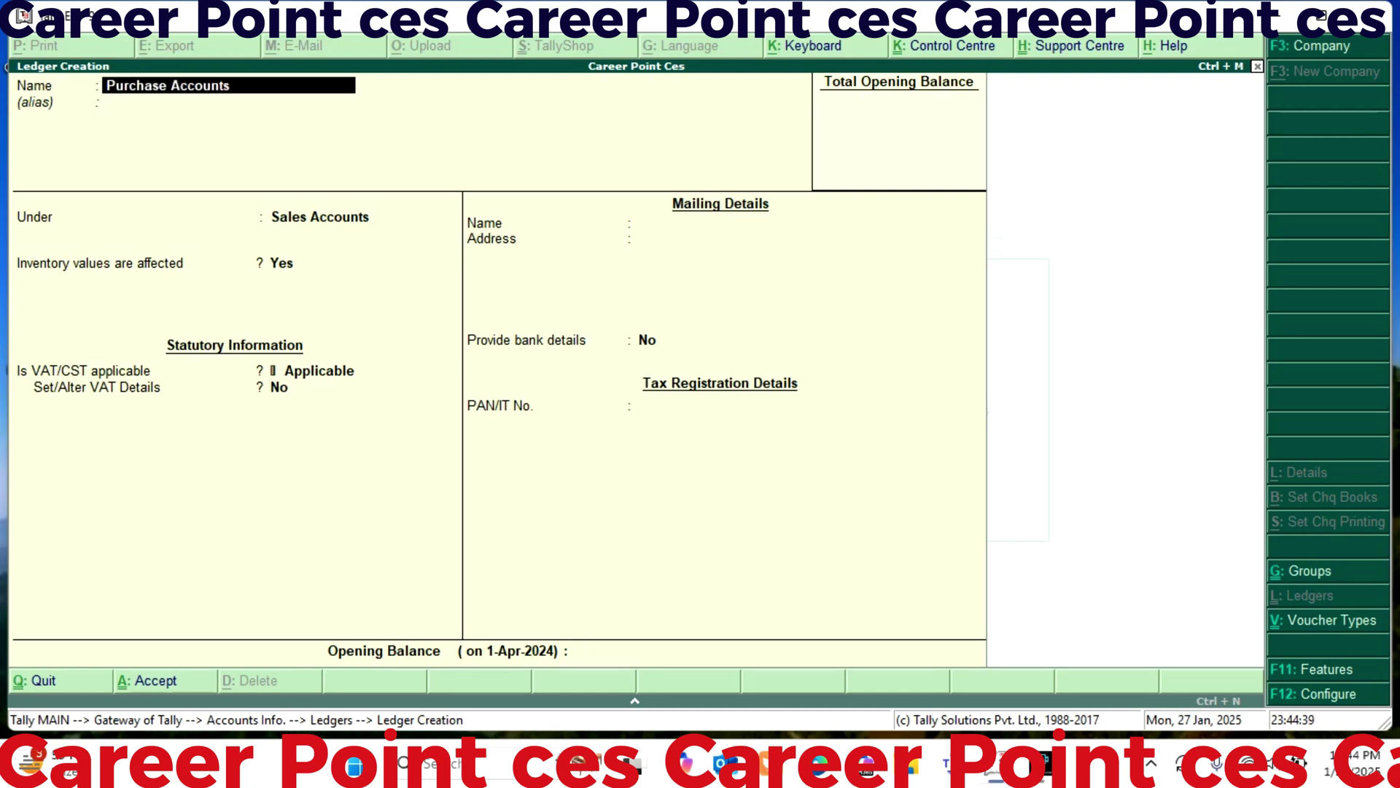
{"action": "key", "text": "Return"}
{"action": "key", "text": "Return"}
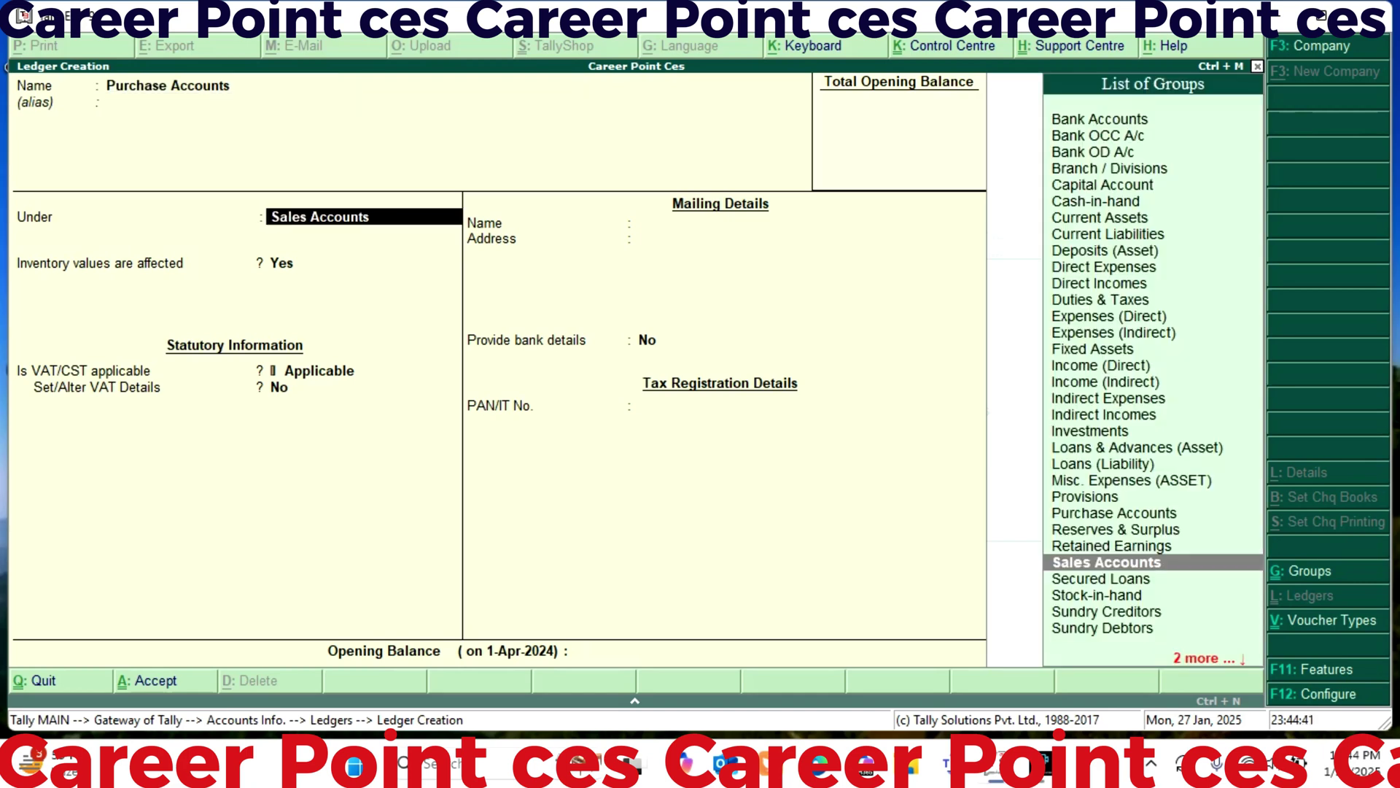
{"action": "type", "text": "P"}
{"action": "key", "text": "Down"}
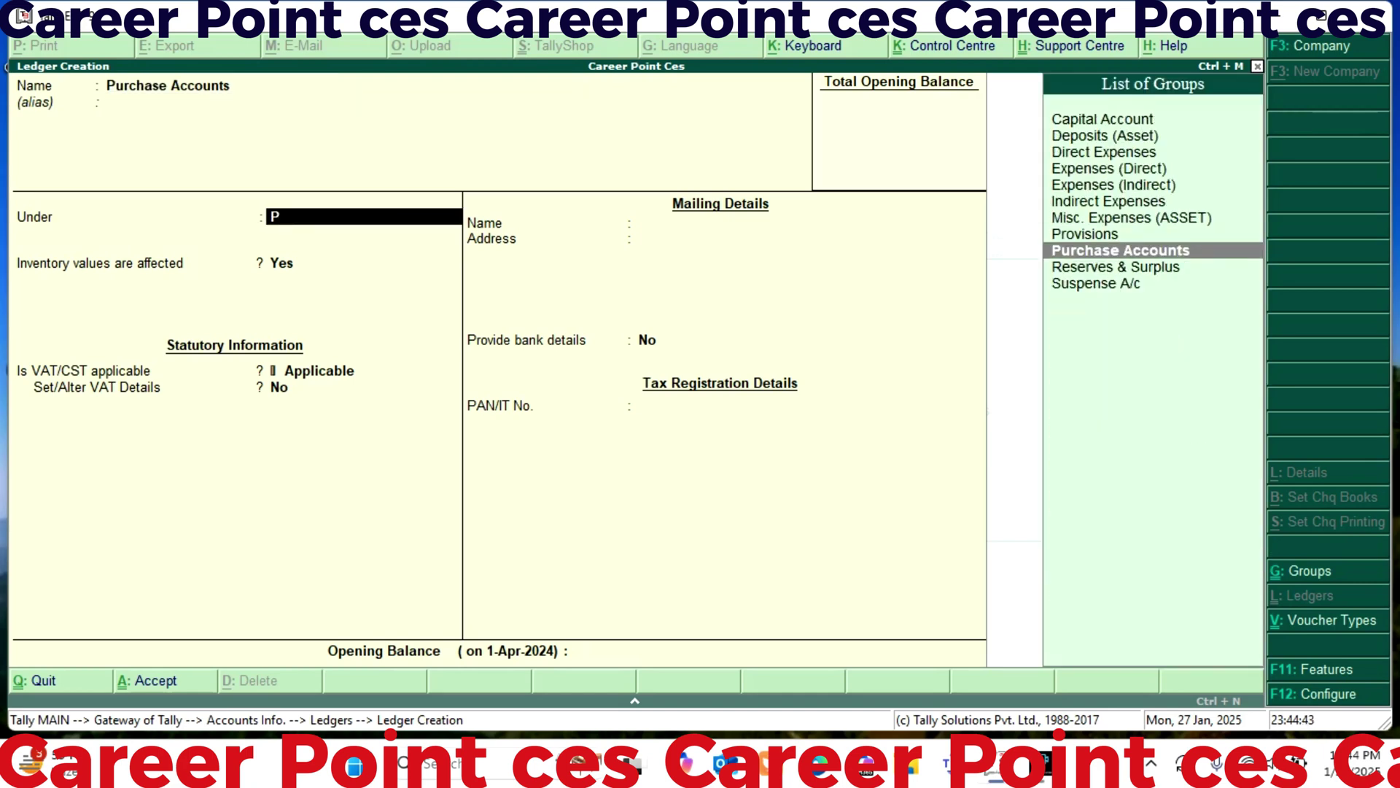
{"action": "key", "text": "Return"}
{"action": "key", "text": "Return"}
{"action": "key", "text": "Return"}
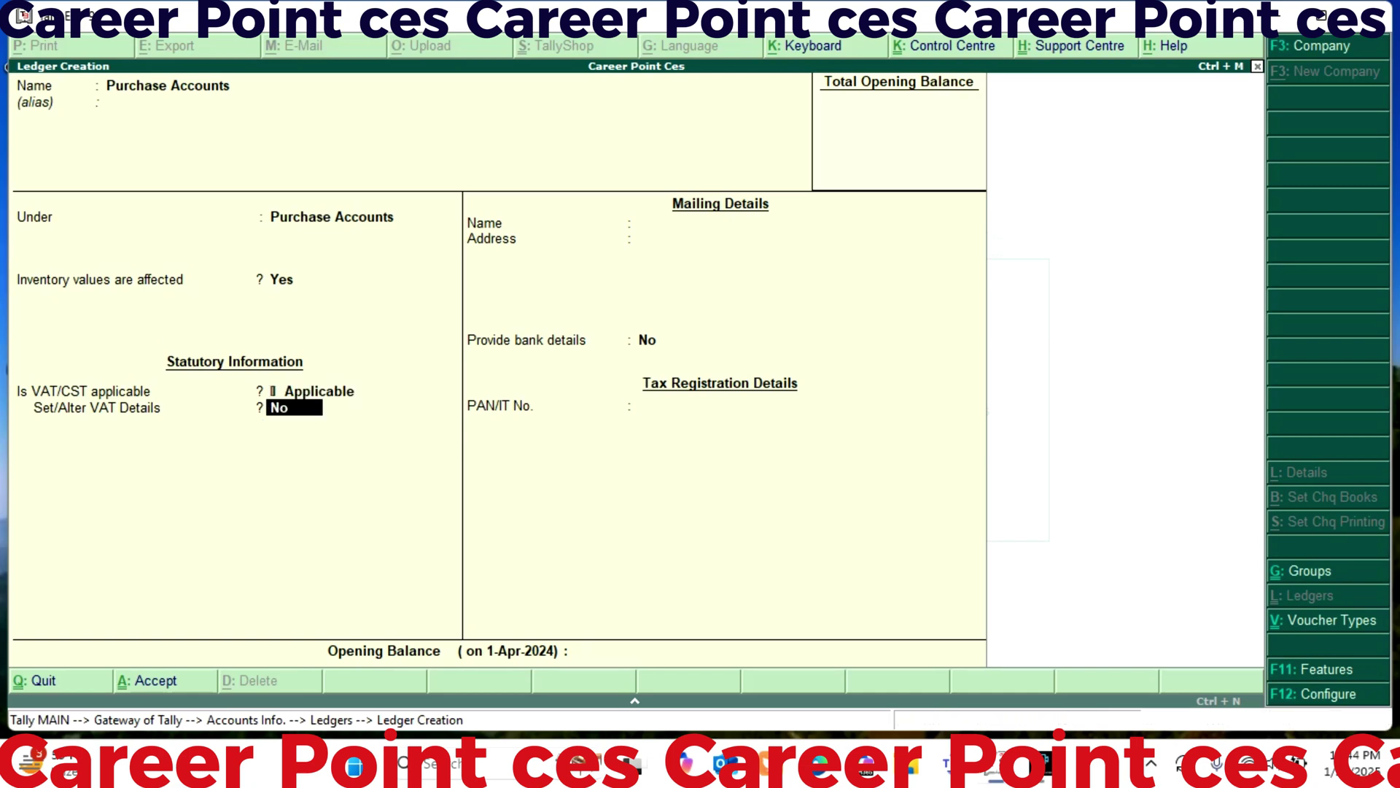
Enable VAT details for the Purchase Accounts ledger and set the nature of transaction to Purchase Taxable, applicable from 1-Apr-2024.
{"action": "type", "text": "y"}
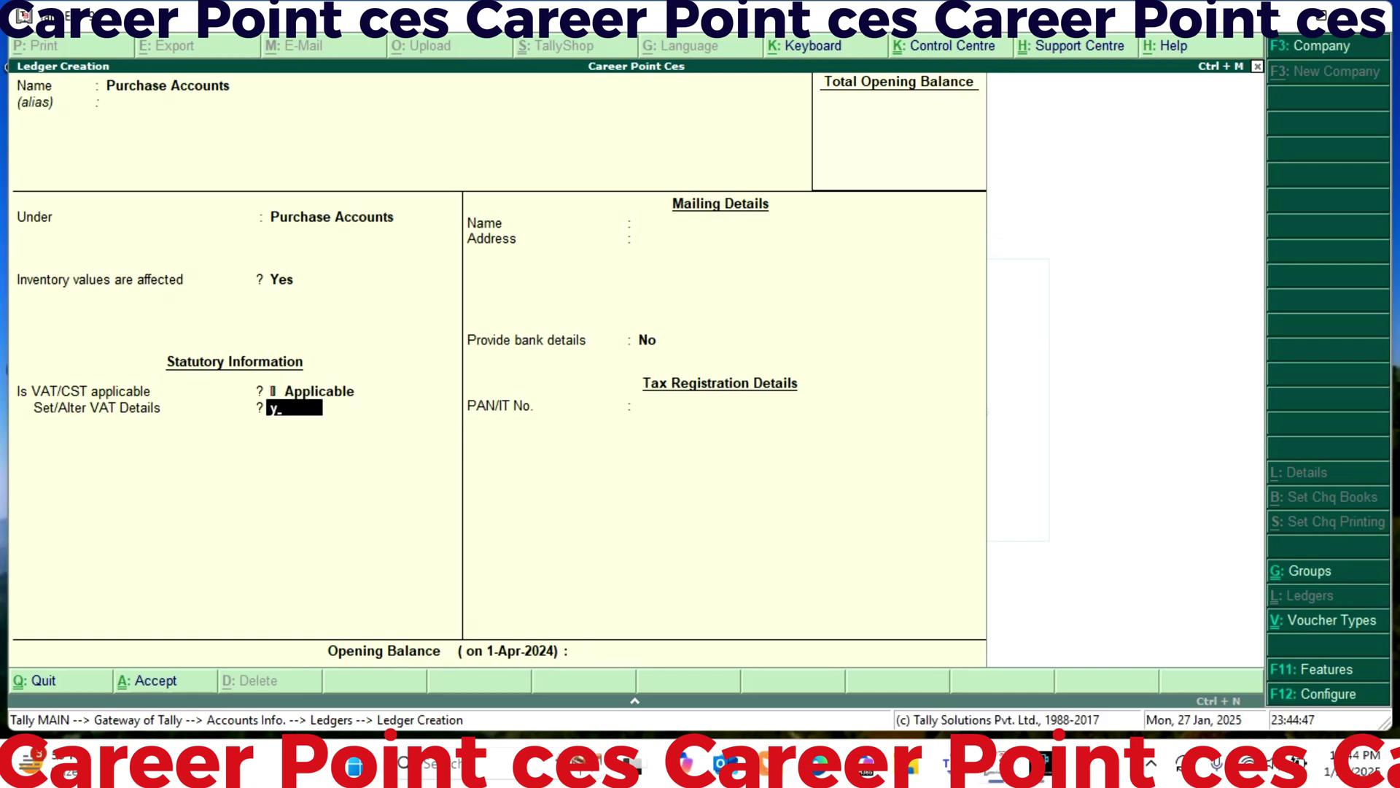
{"action": "key", "text": "Return"}
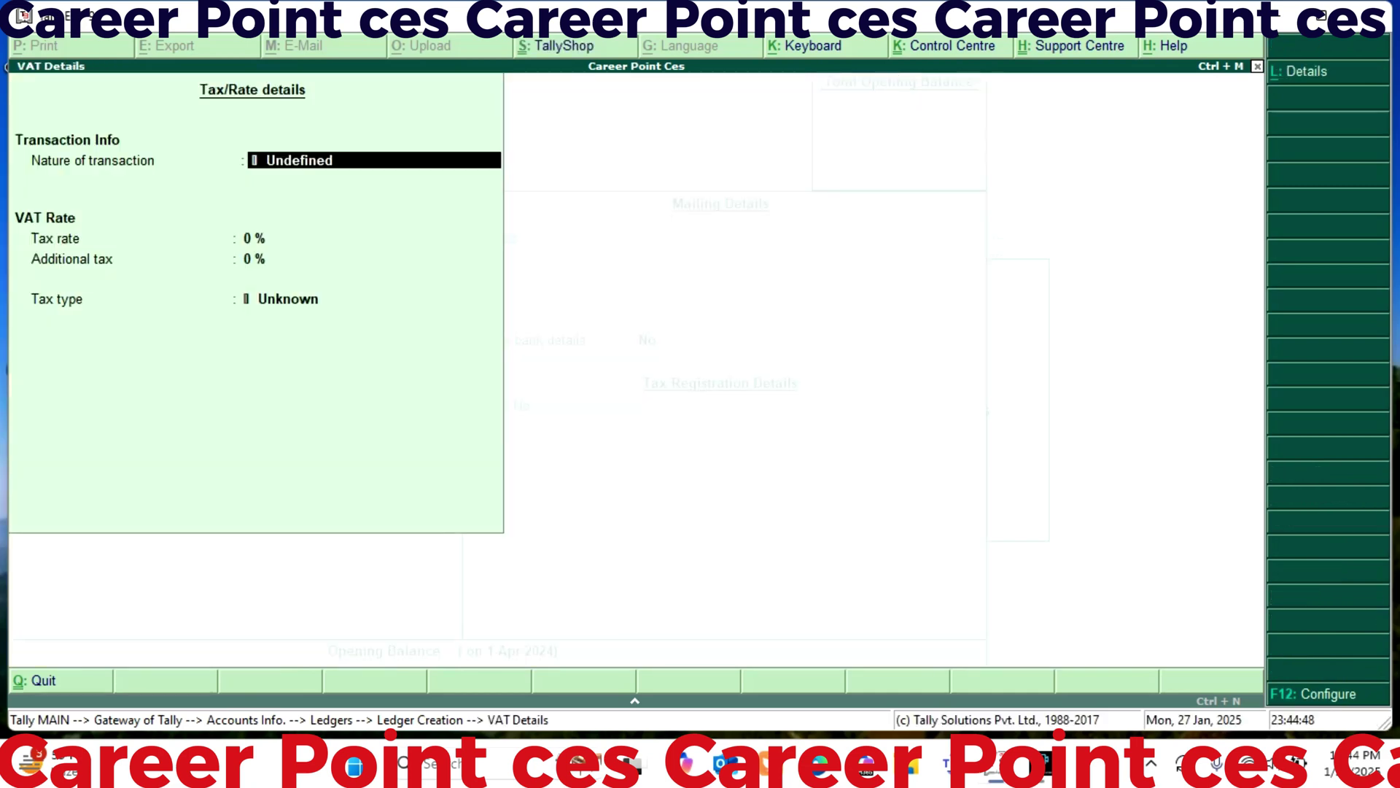
{"action": "type", "text": "P"}
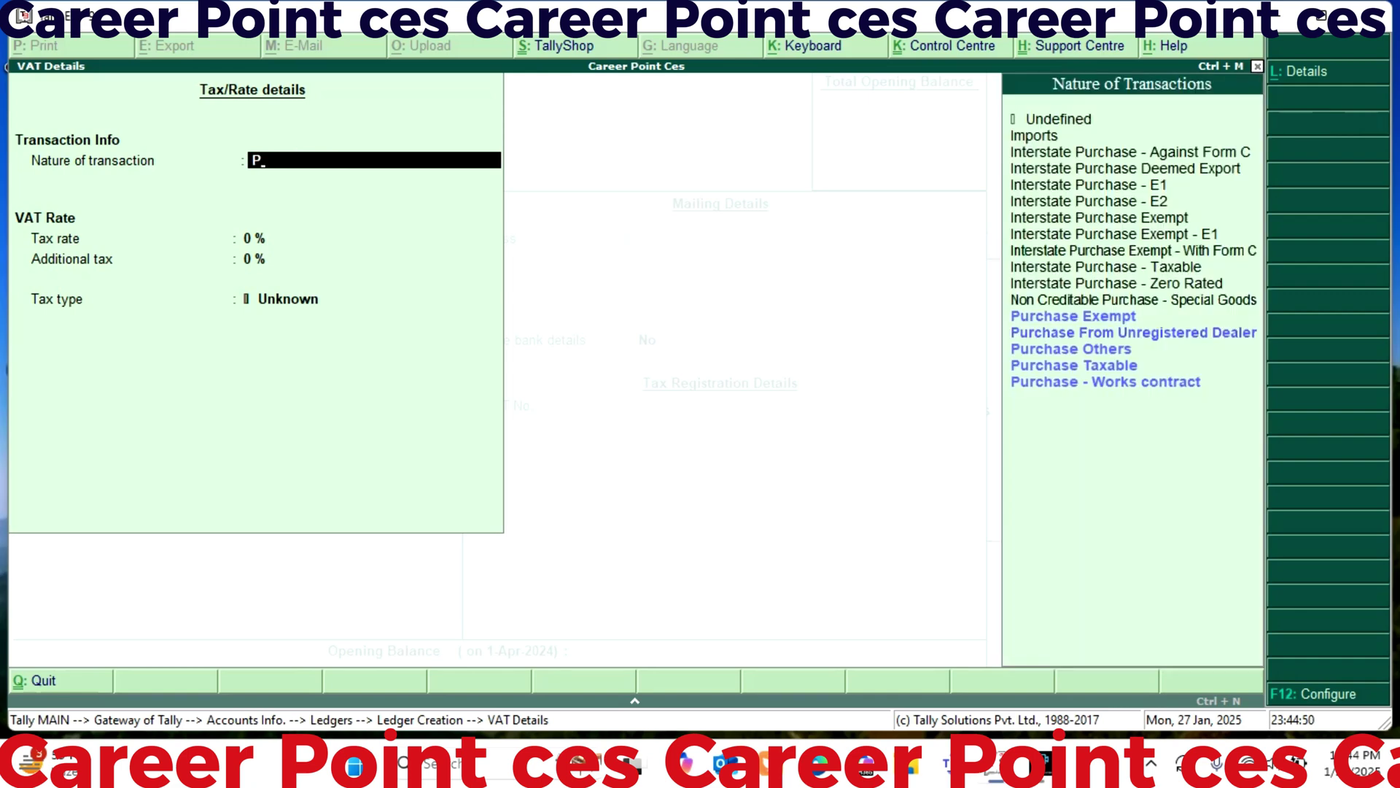
{"action": "key", "text": "Up"}
{"action": "key", "text": "Up"}
{"action": "key", "text": "Return"}
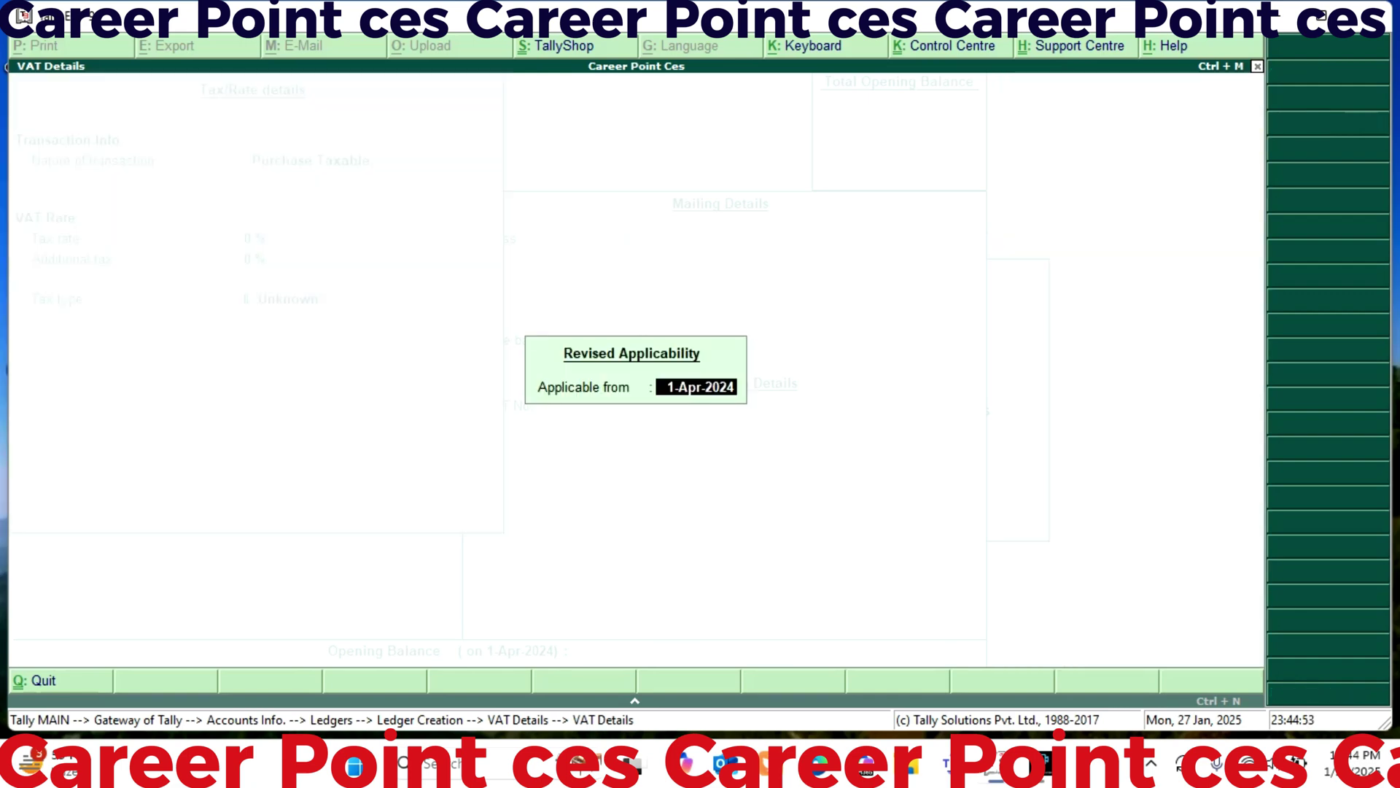
{"action": "key", "text": "Return"}
Set a 10% VAT rate and 10% additional tax, keep the Taxable tax type, and save the Purchase Accounts ledger.
{"action": "type", "text": "10"}
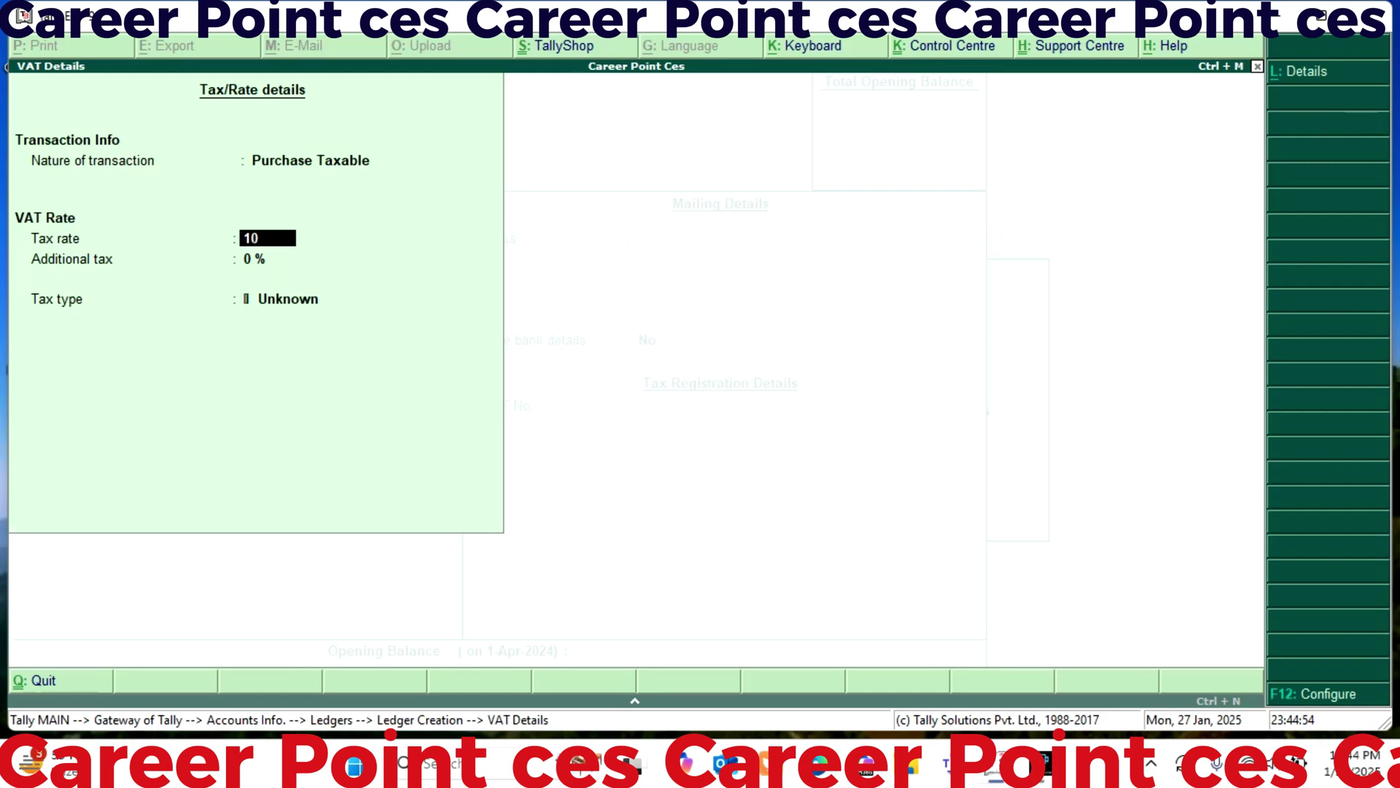
{"action": "key", "text": "Return"}
{"action": "type", "text": "10"}
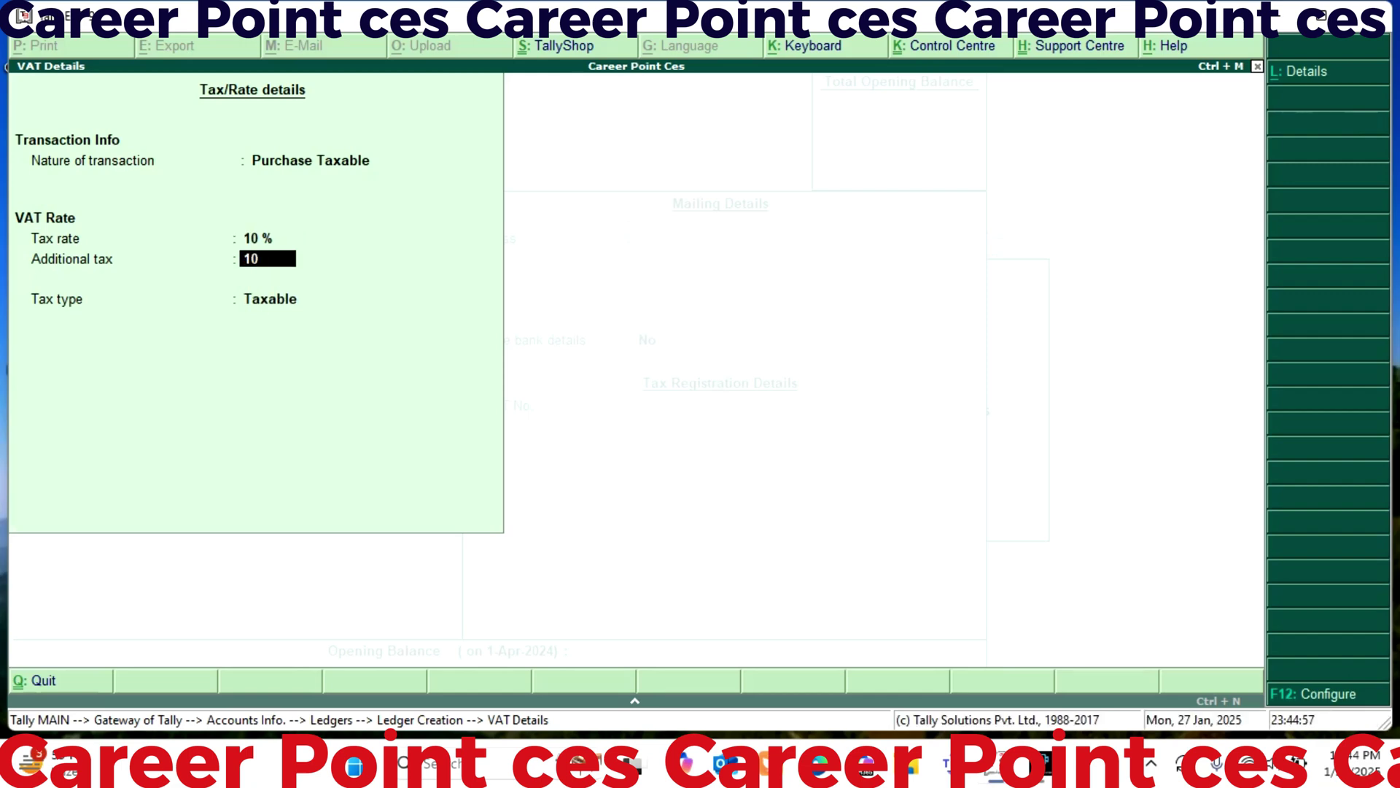
{"action": "key", "text": "Return"}
{"action": "key", "text": "Return"}
{"action": "key", "text": "Return"}
{"action": "key", "text": "Return"}
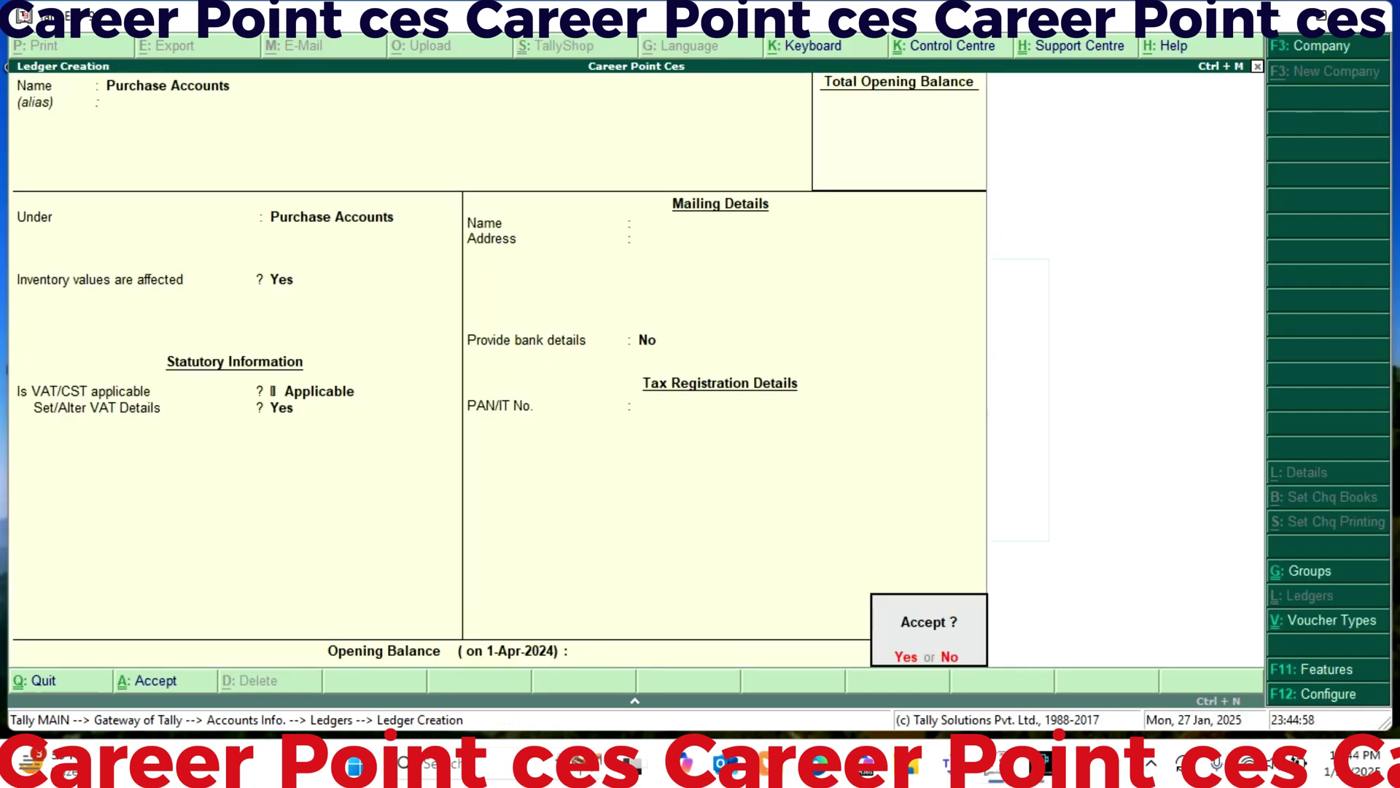
{"action": "key", "text": "n"}
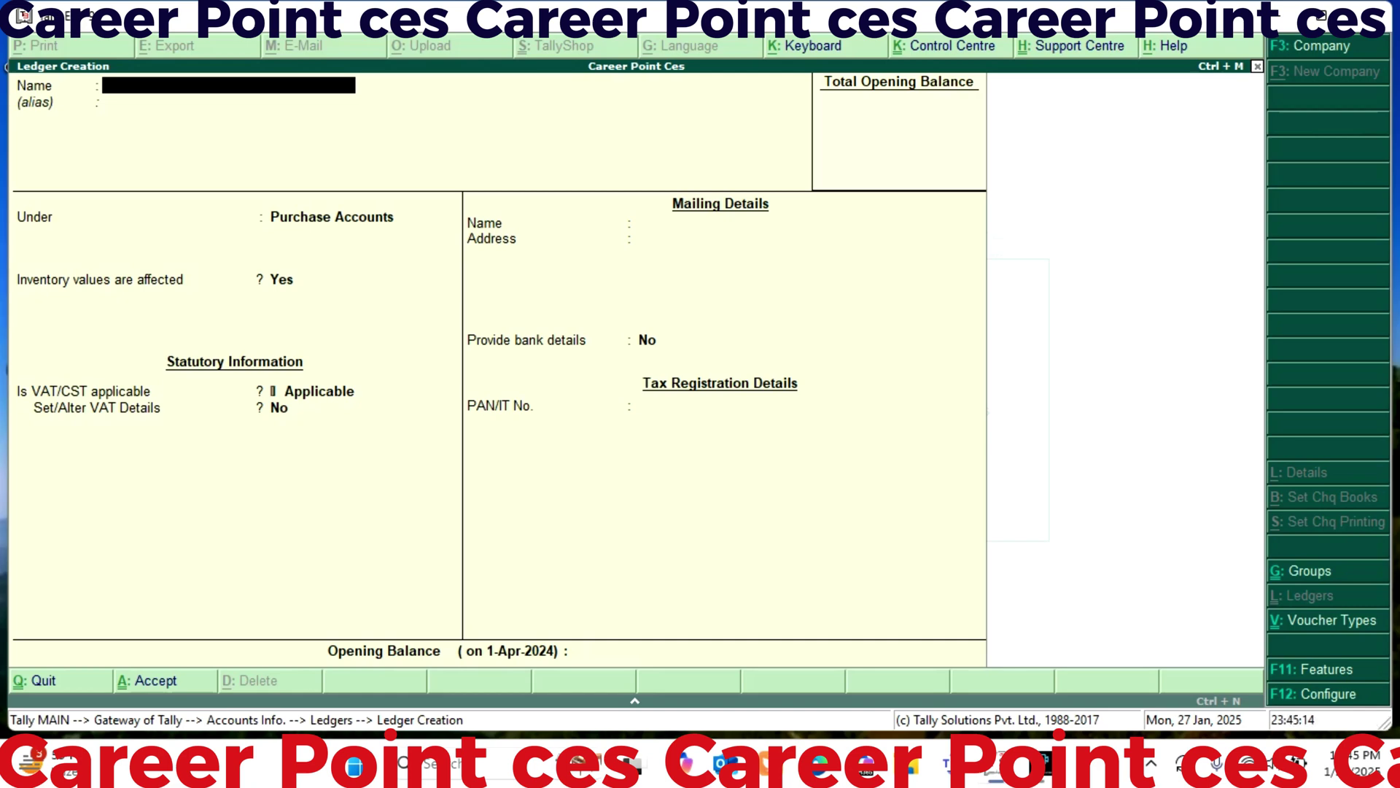
Create a ledger named Input Vat@10% under Duties & Taxes with VAT as the type of duty/tax.
{"action": "type", "text": "Input Vat@10%"}
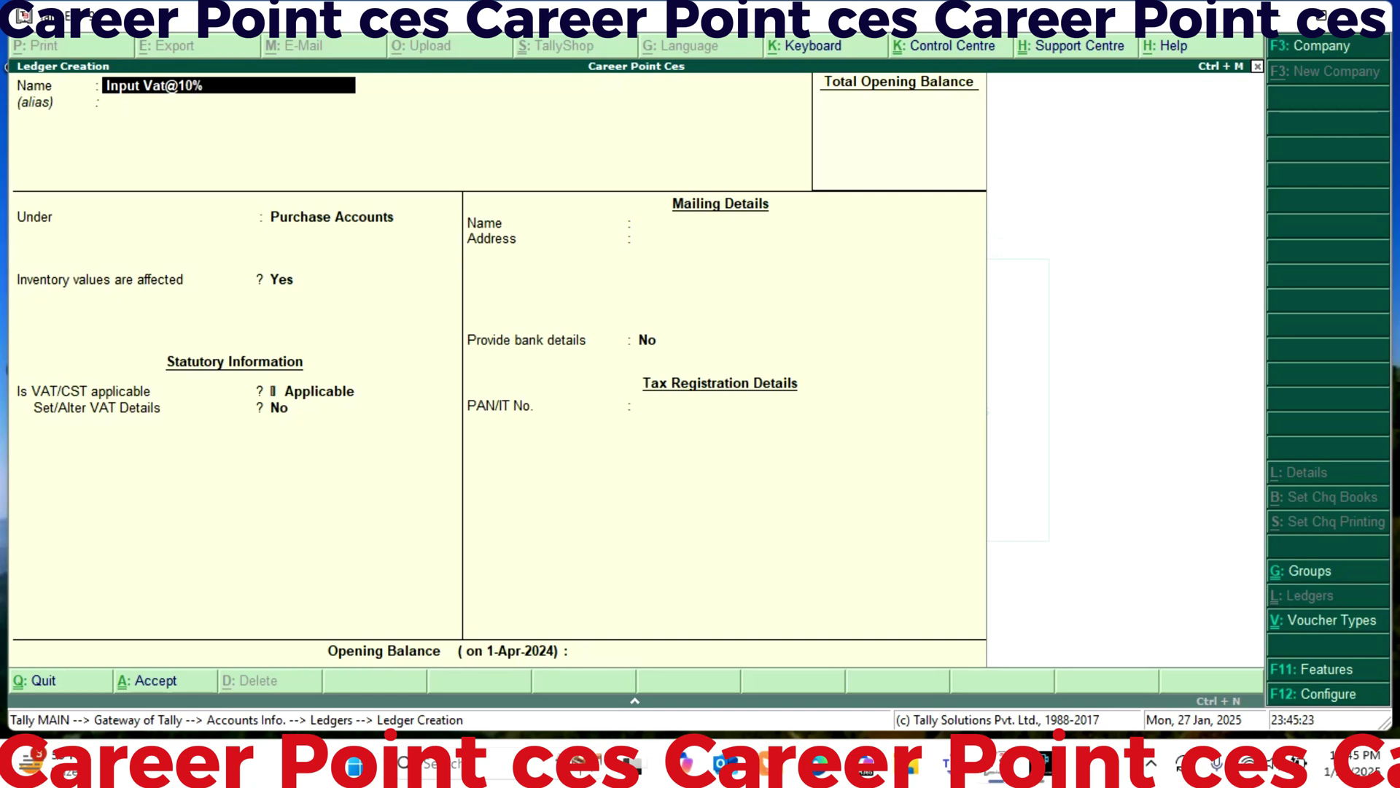
{"action": "key", "text": "Return"}
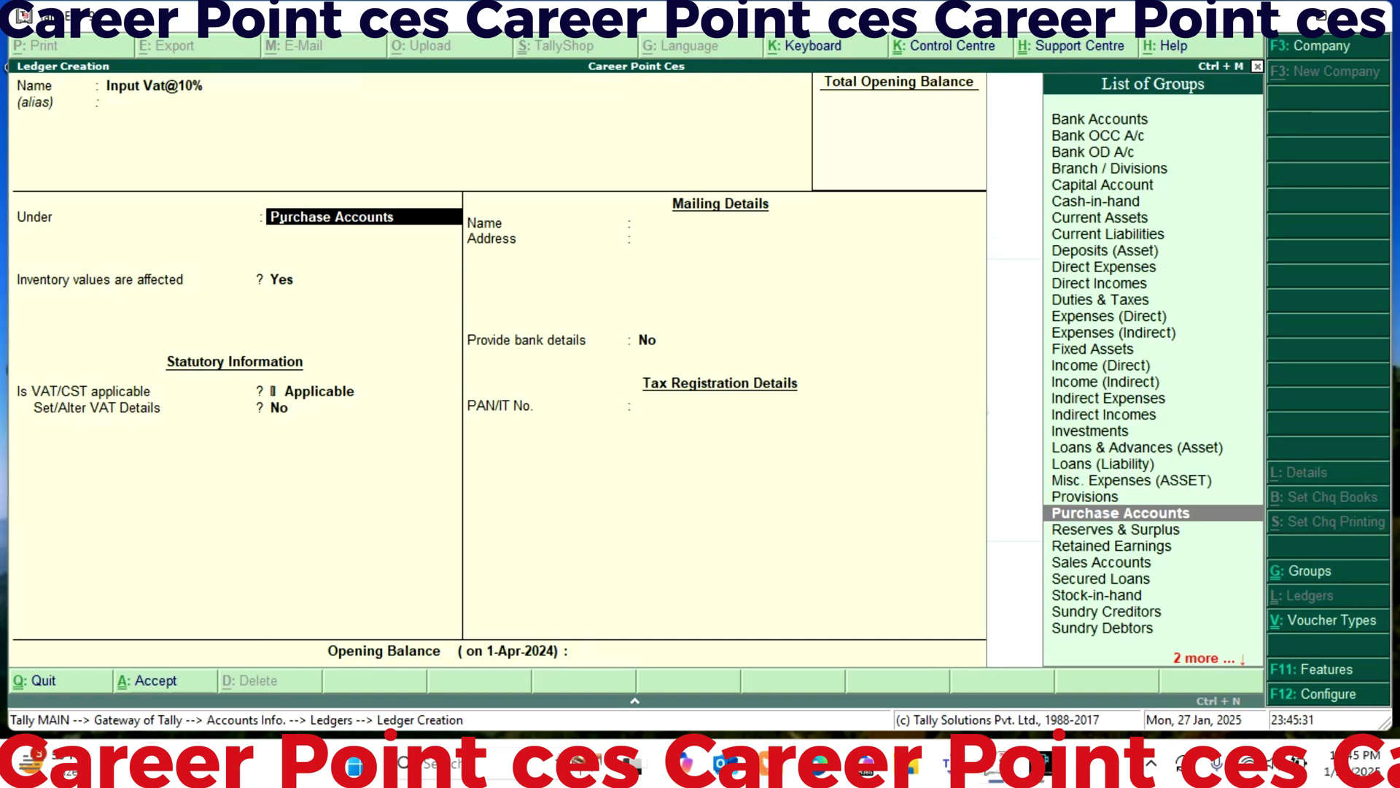
{"action": "type", "text": "D"}
{"action": "key", "text": "Down"}
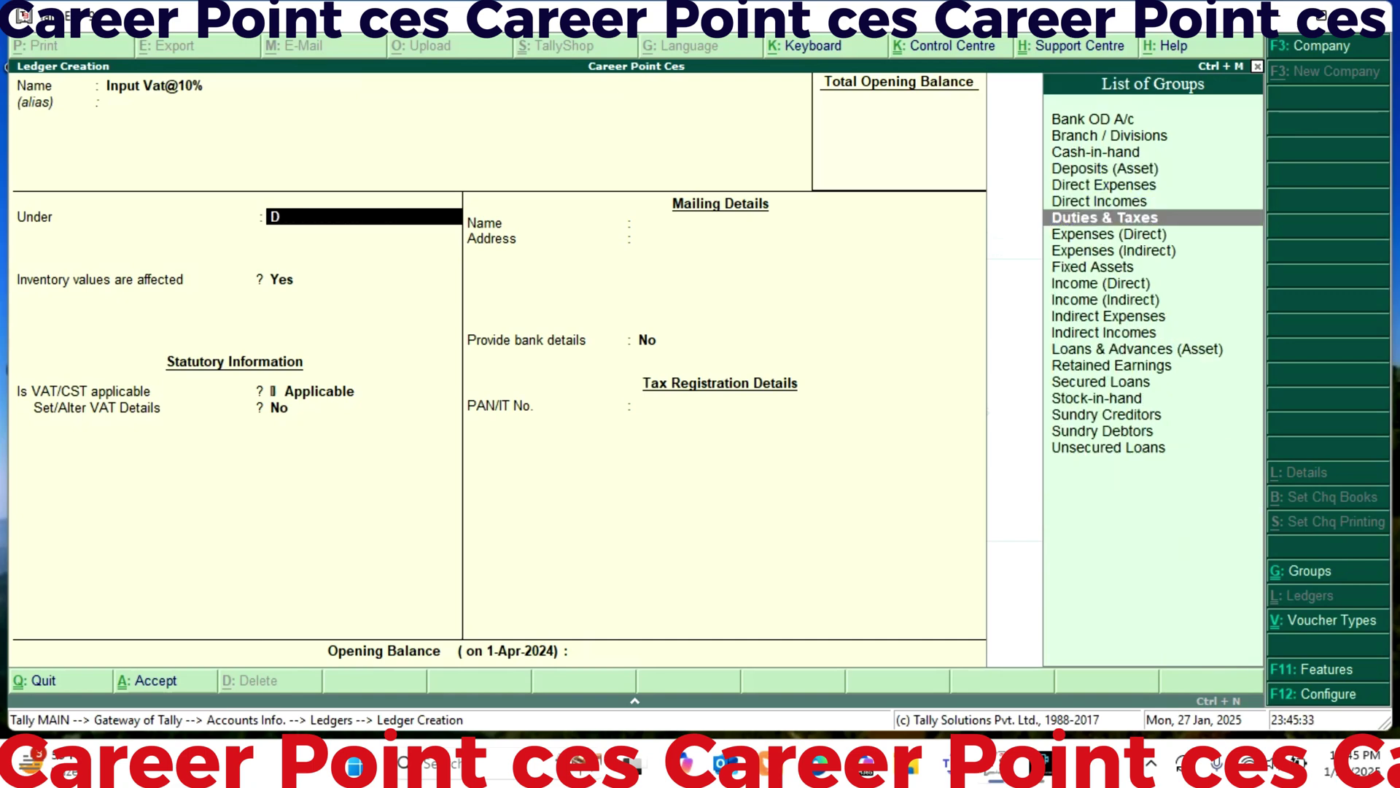
{"action": "key", "text": "Return"}
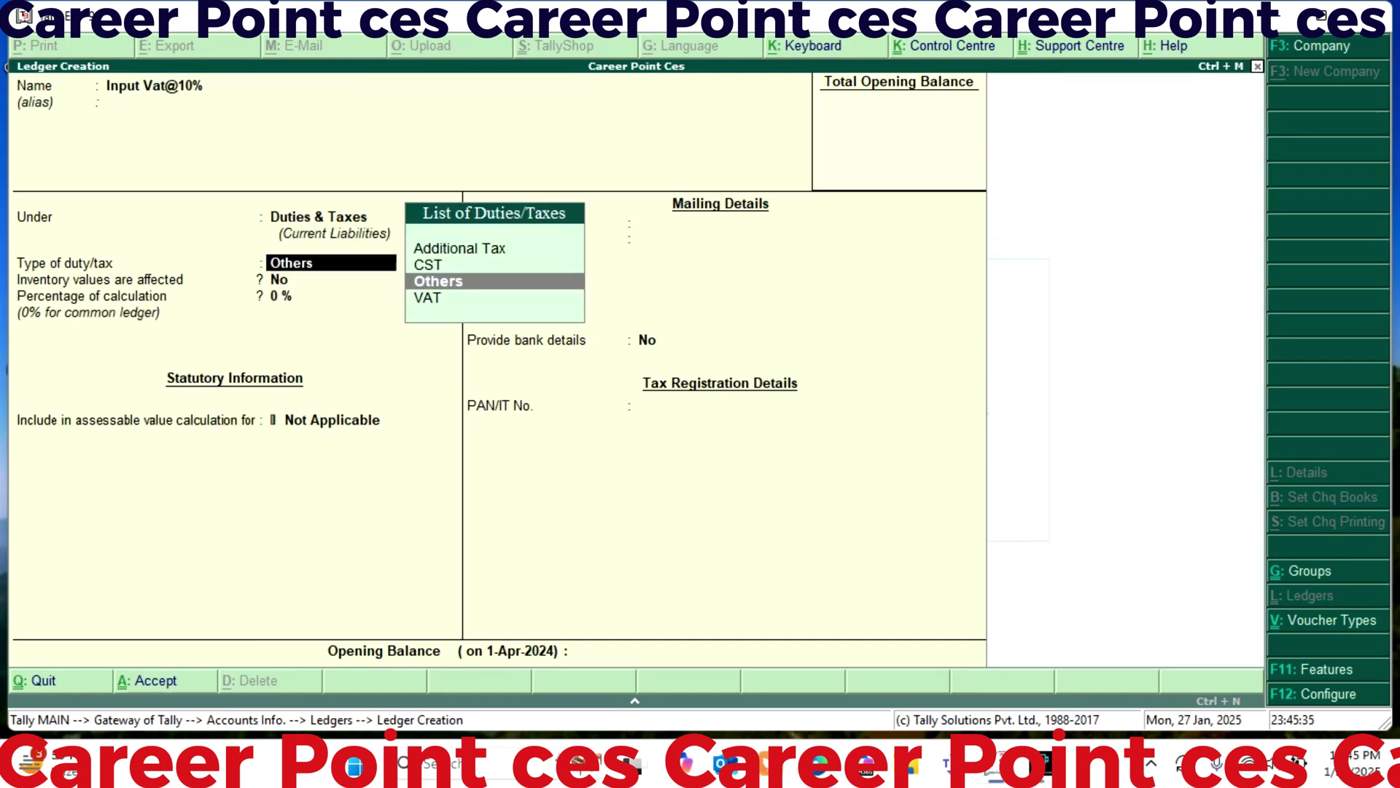
{"action": "key", "text": "Down"}
{"action": "key", "text": "Return"}
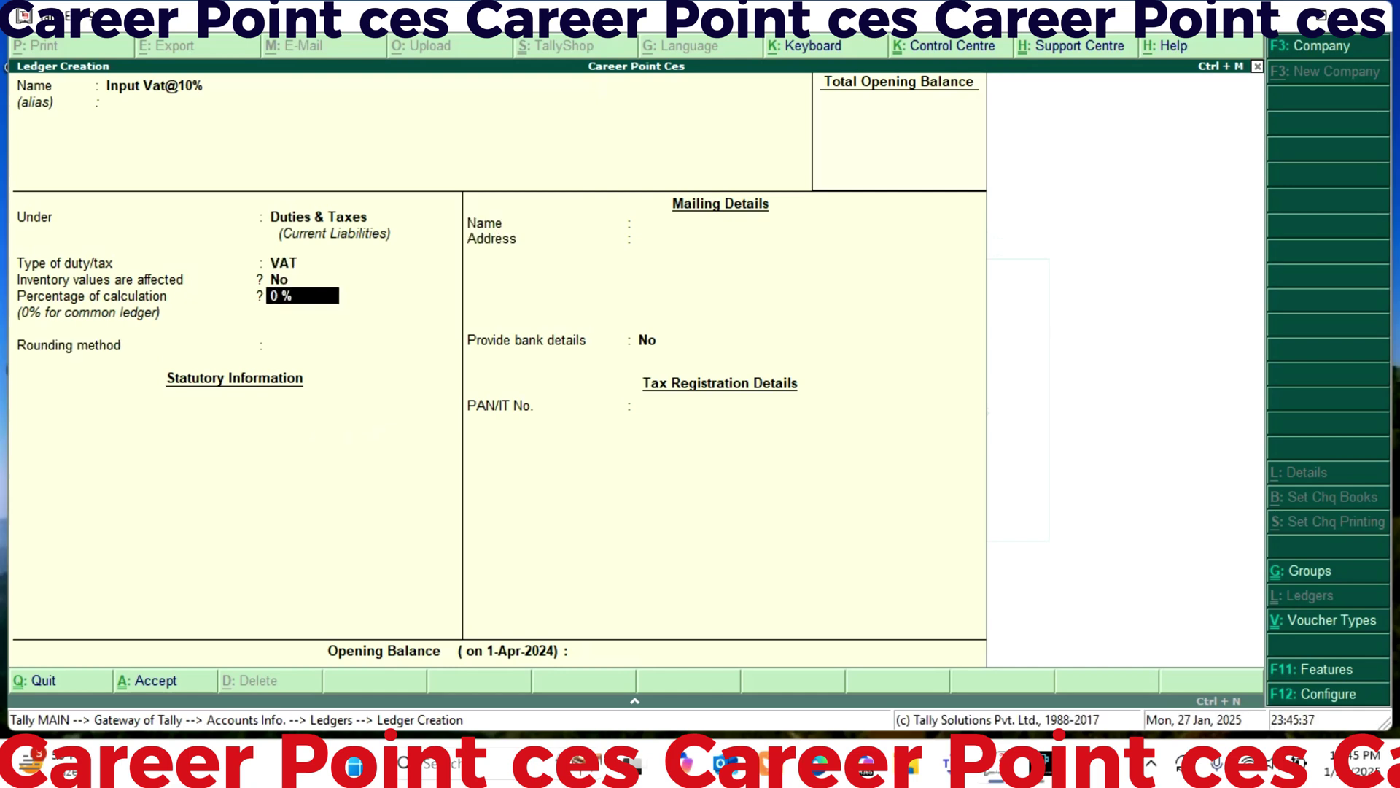
Set the Input Vat@10% ledger's percentage of calculation to 10% with Downward Rounding, leave bank details off, and save it.
{"action": "type", "text": "10"}
{"action": "key", "text": "Return"}
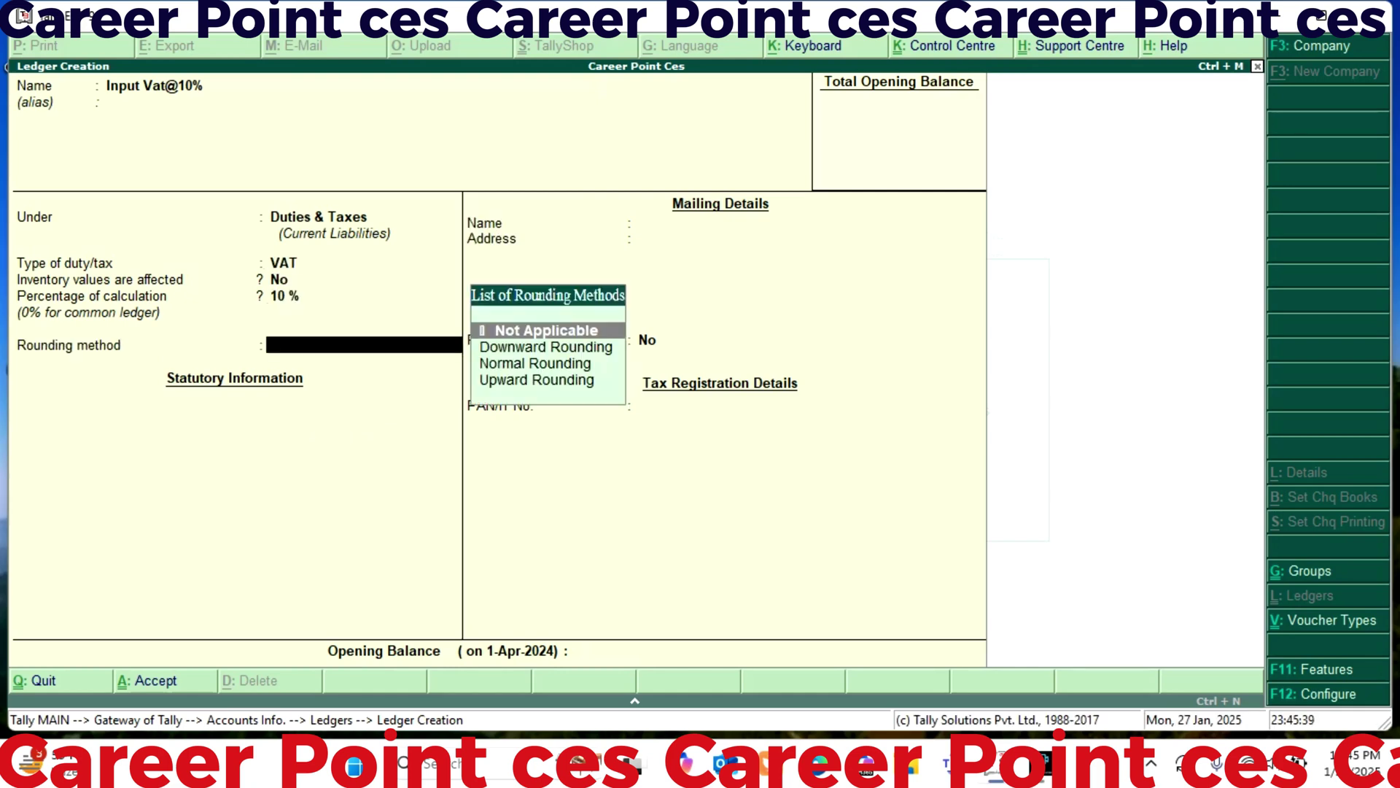
{"action": "key", "text": "Down"}
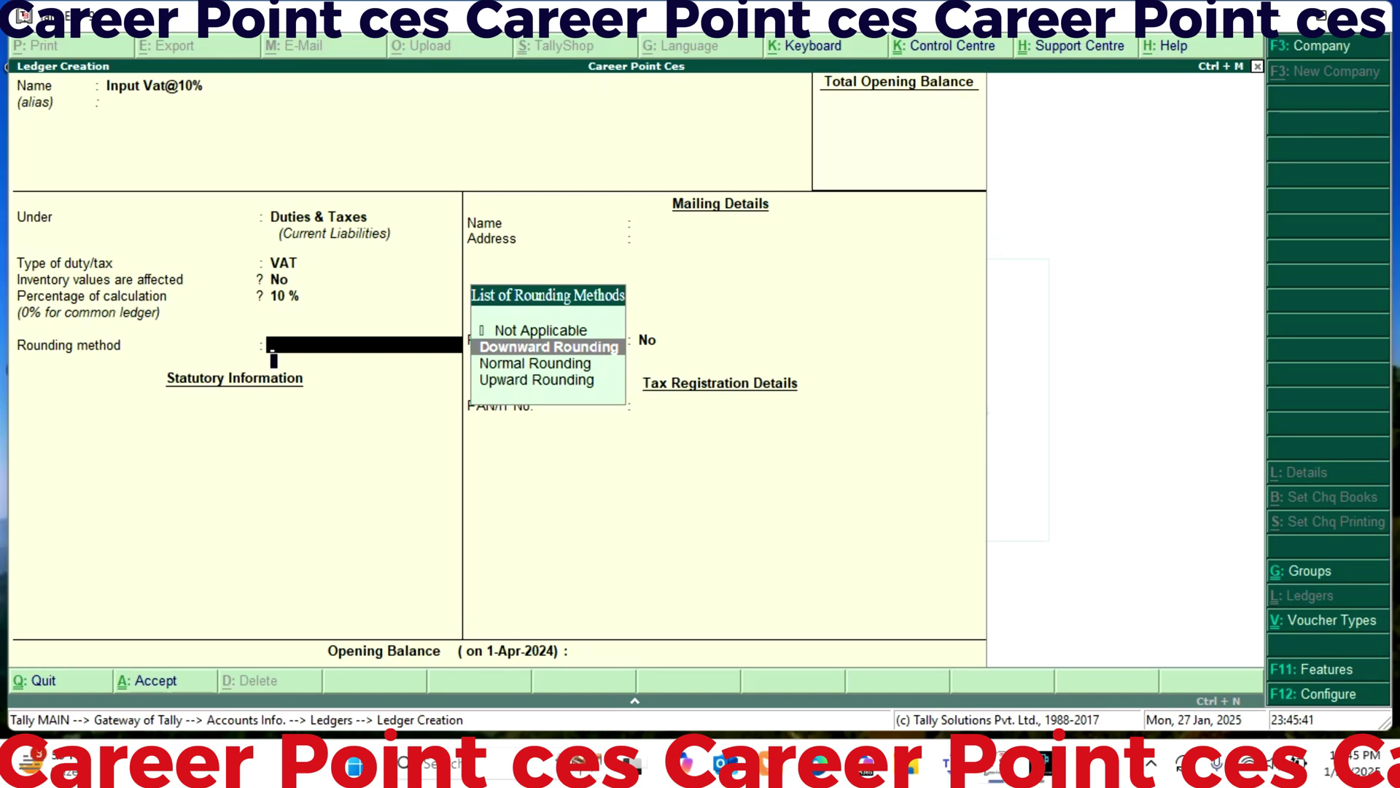
{"action": "key", "text": "Return"}
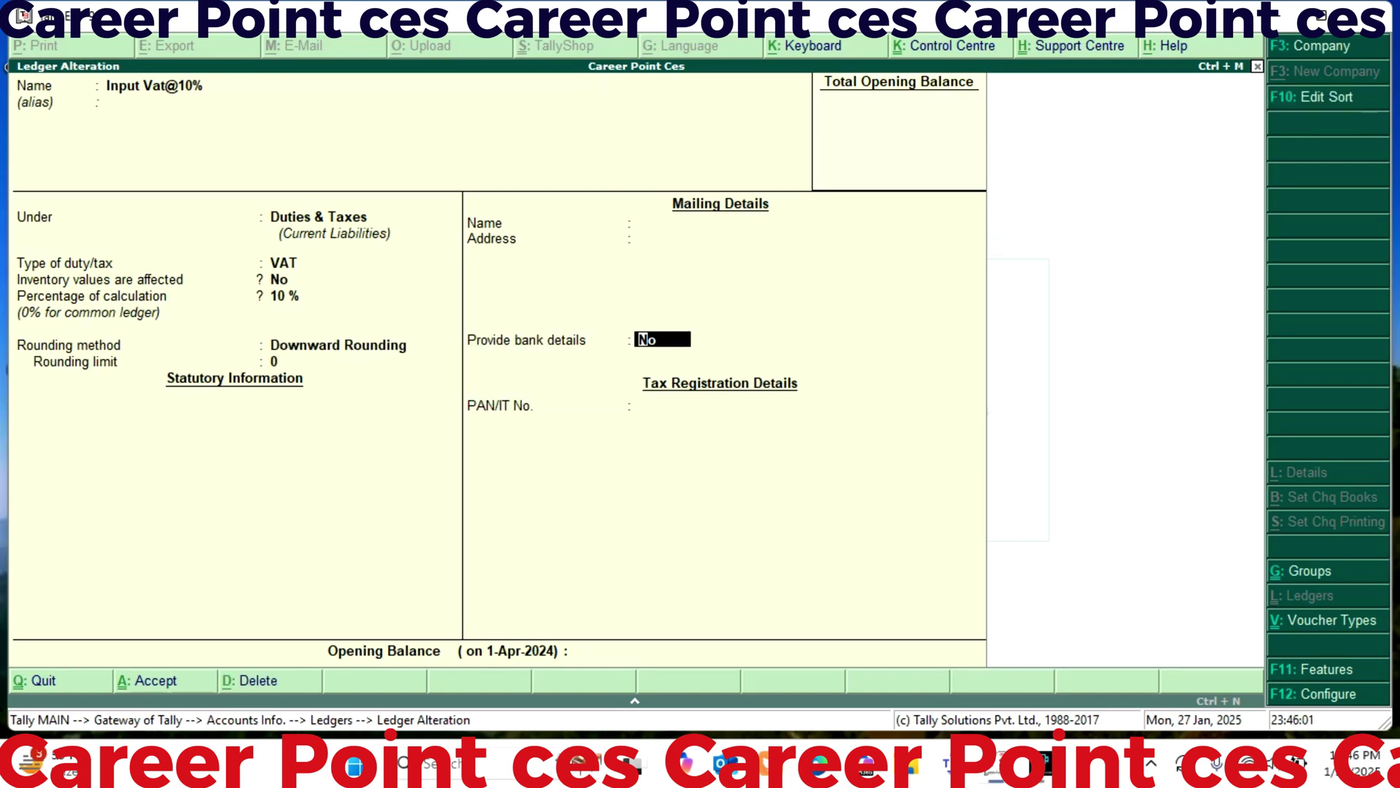
{"action": "key", "text": "Return"}
{"action": "key", "text": "Return"}
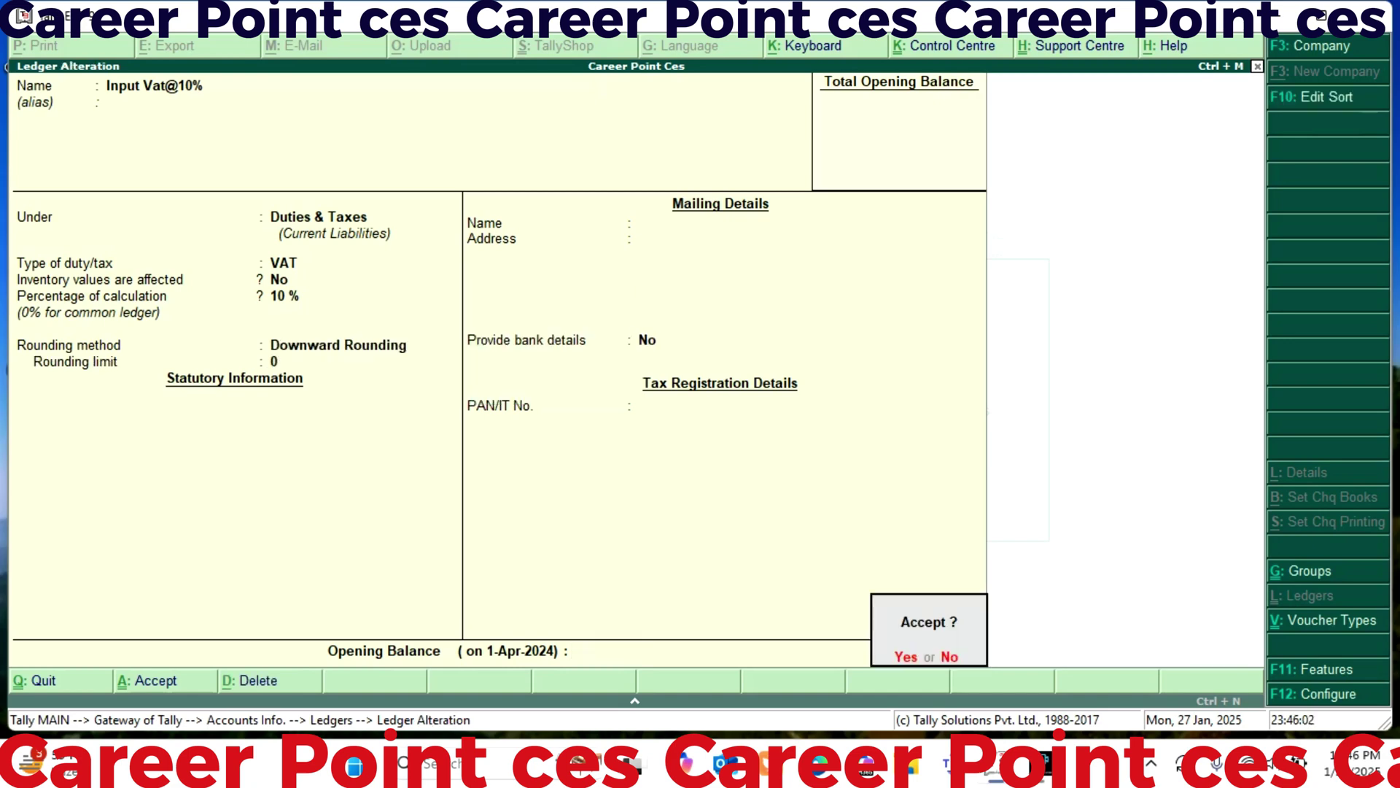
{"action": "key", "text": "Return"}
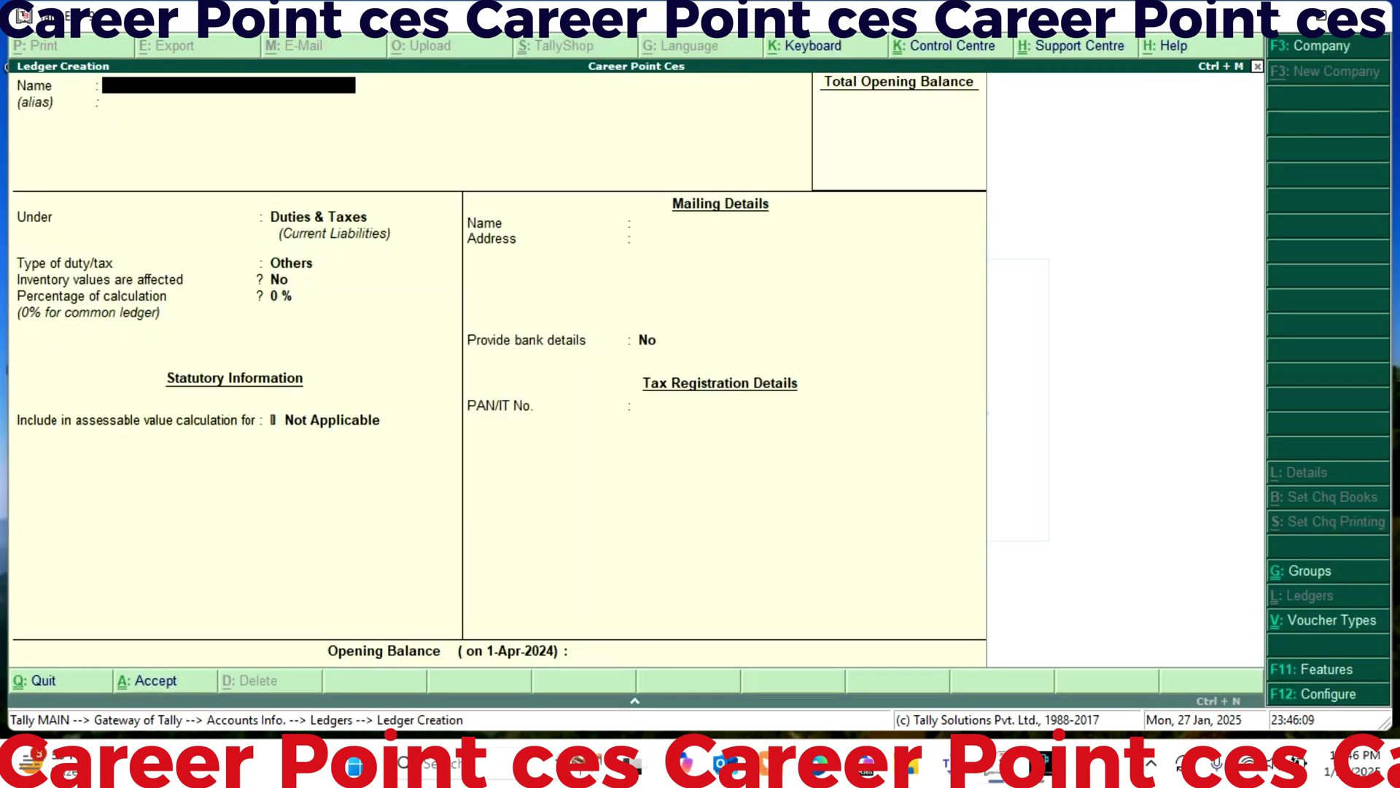
Create a ledger named Output Vat@10% under Duties & Taxes with VAT as the type of duty/tax.
{"action": "type", "text": "Output Vat@10%"}
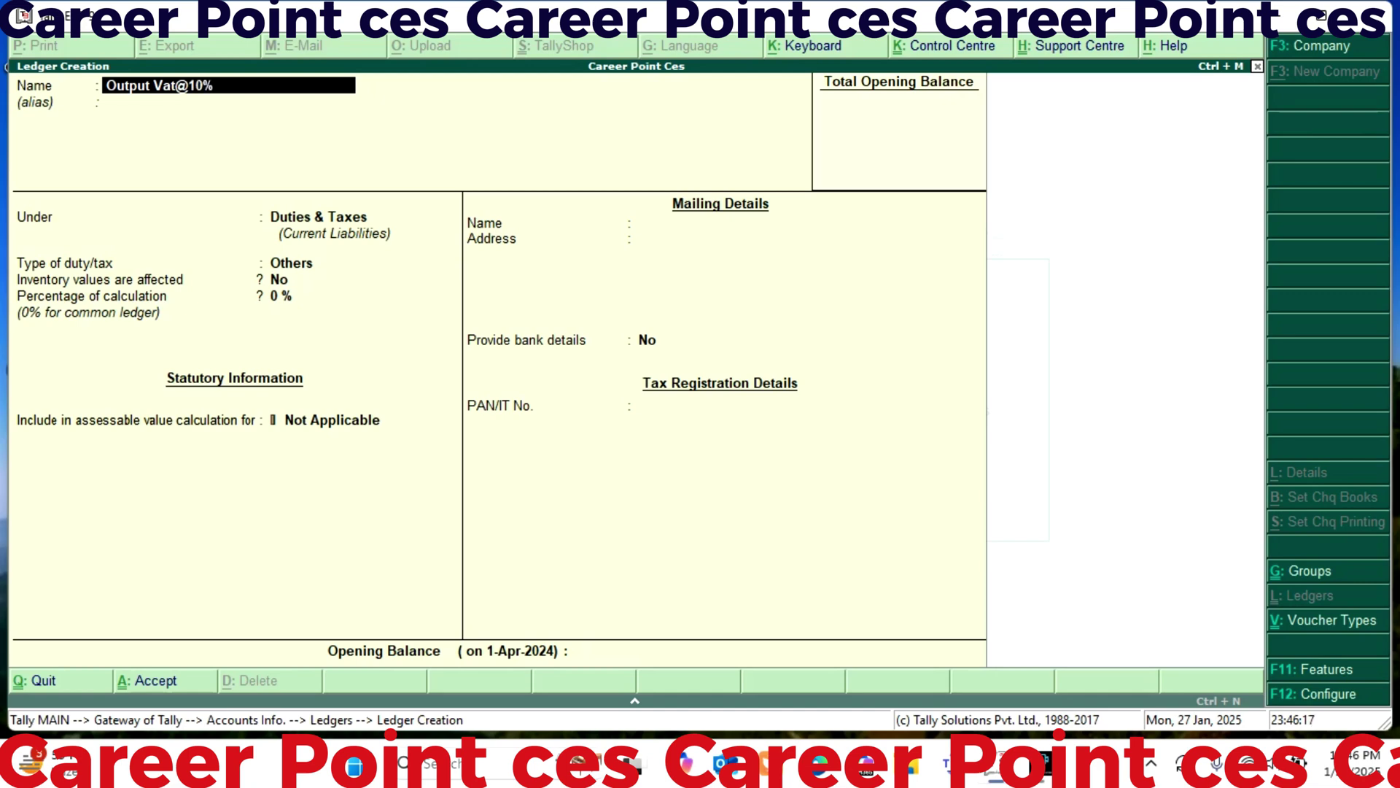
{"action": "key", "text": "Return"}
{"action": "key", "text": "Return"}
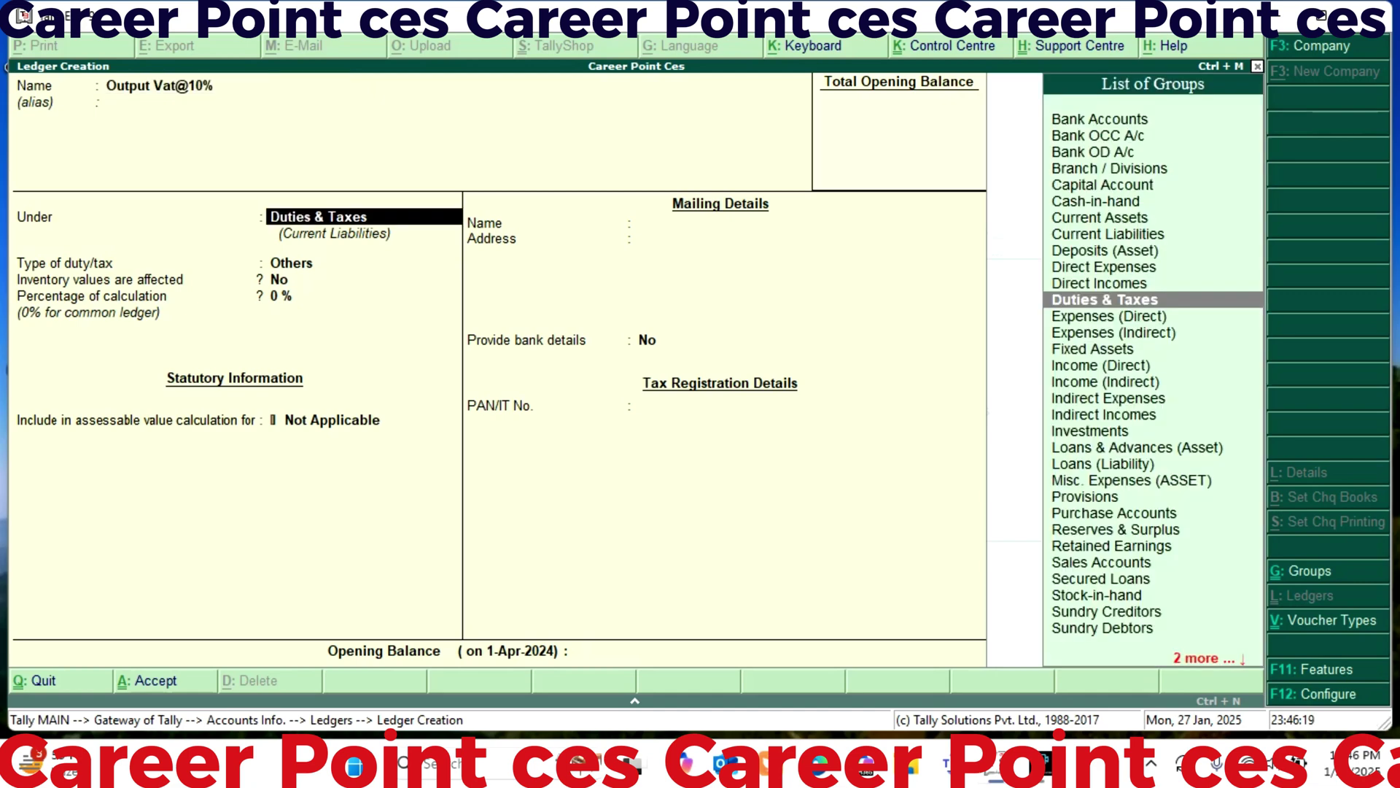
{"action": "key", "text": "Return"}
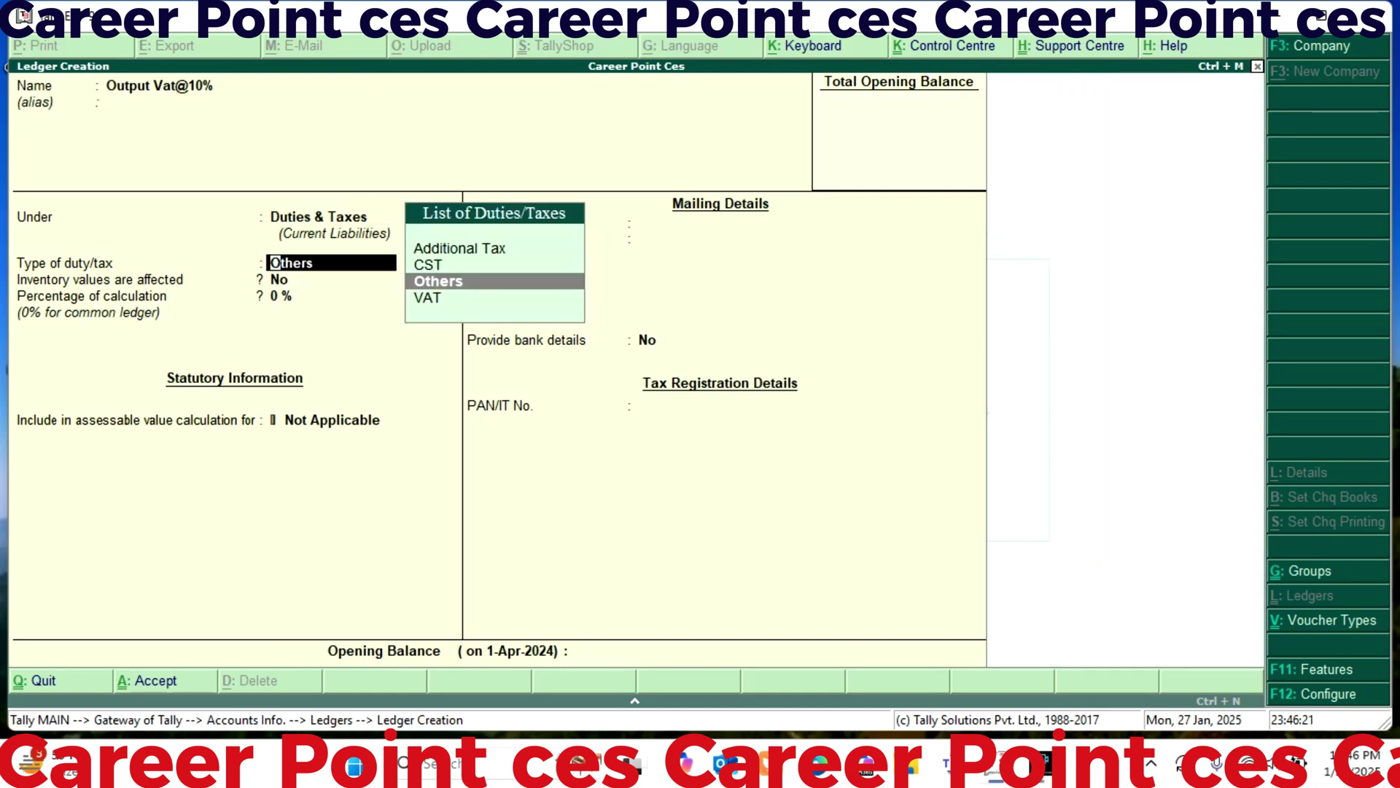
{"action": "key", "text": "Down"}
{"action": "key", "text": "Return"}
Set the Output Vat@10% ledger's percentage of calculation to 10% with Downward Rounding and save the ledger.
{"action": "type", "text": "1"}
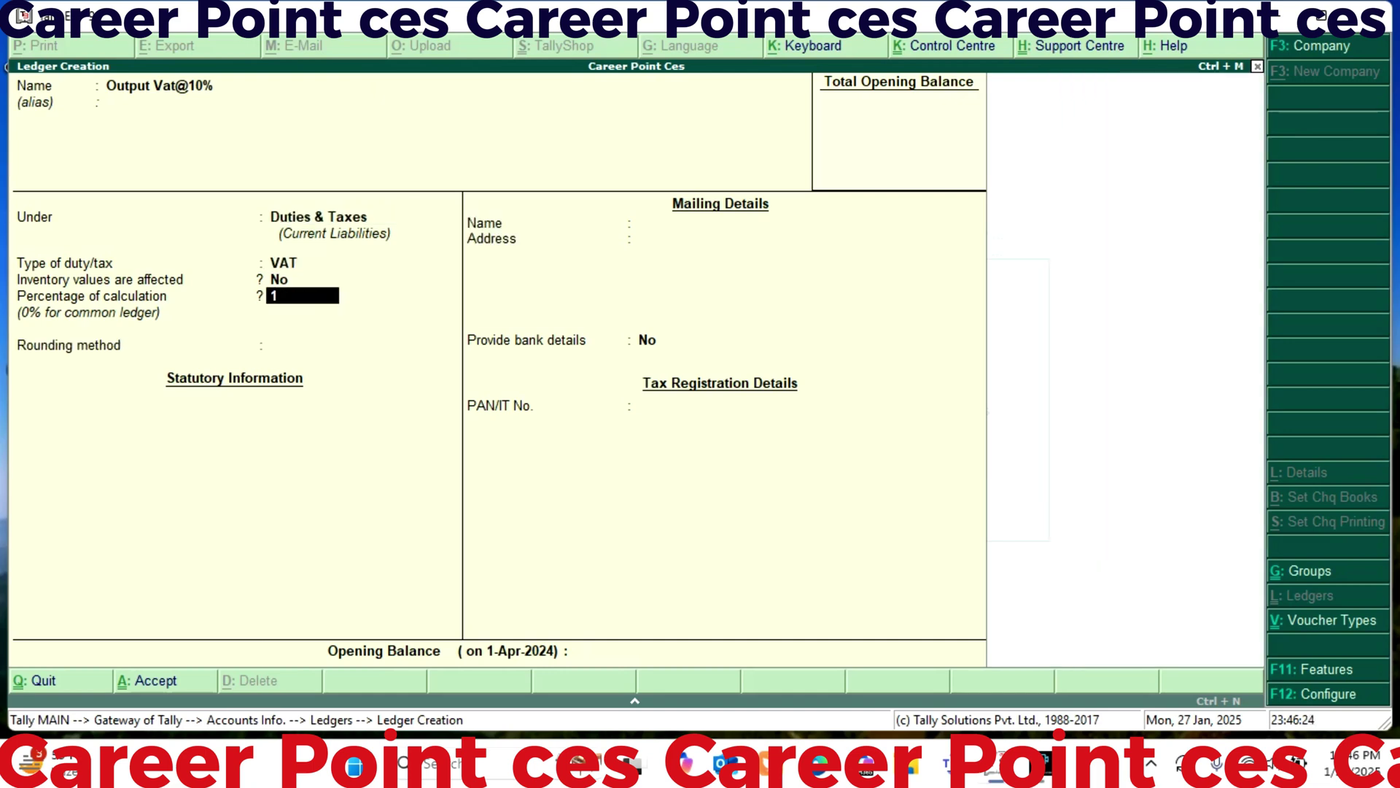
{"action": "type", "text": "0"}
{"action": "key", "text": "Return"}
{"action": "key", "text": "Down"}
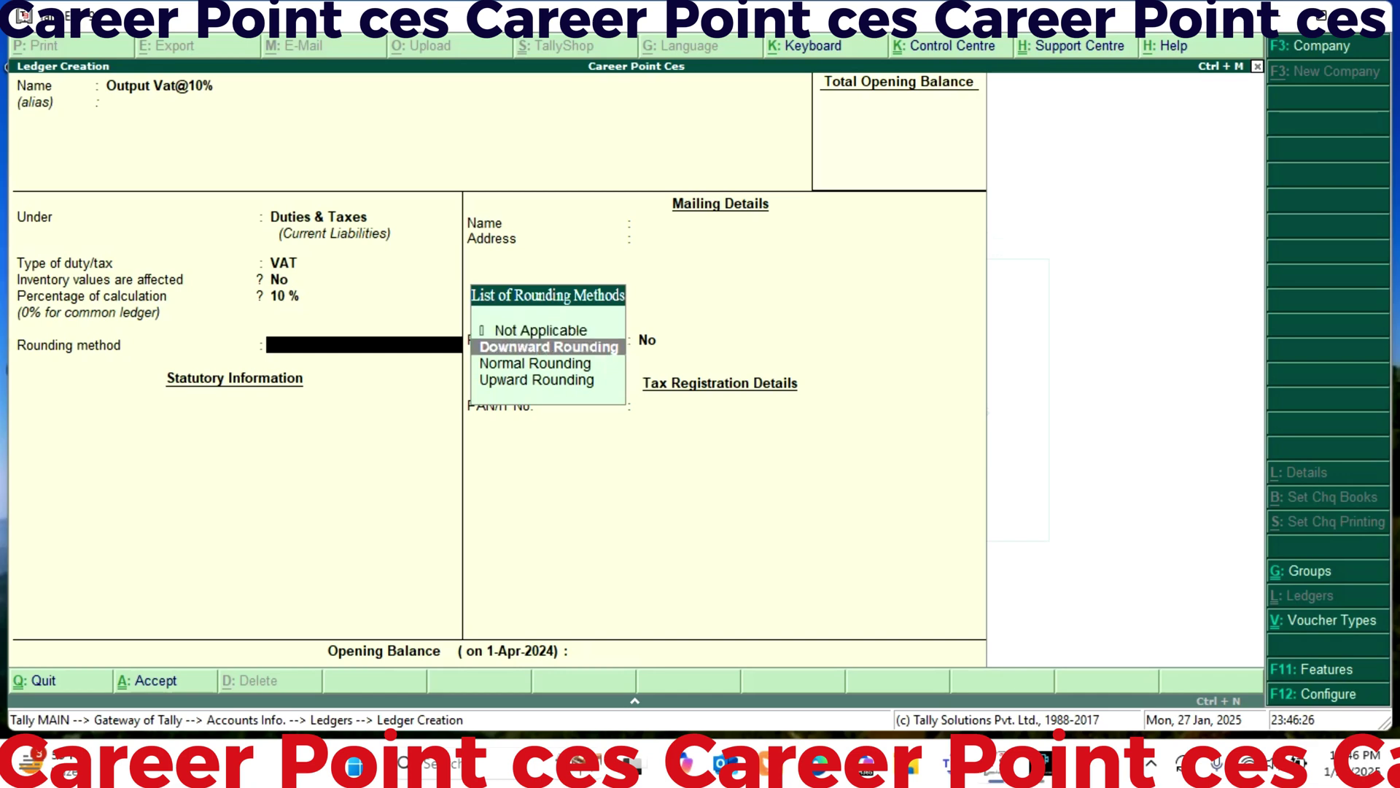
{"action": "key", "text": "Return"}
{"action": "key", "text": "Return"}
{"action": "key", "text": "Return"}
{"action": "key", "text": "Return"}
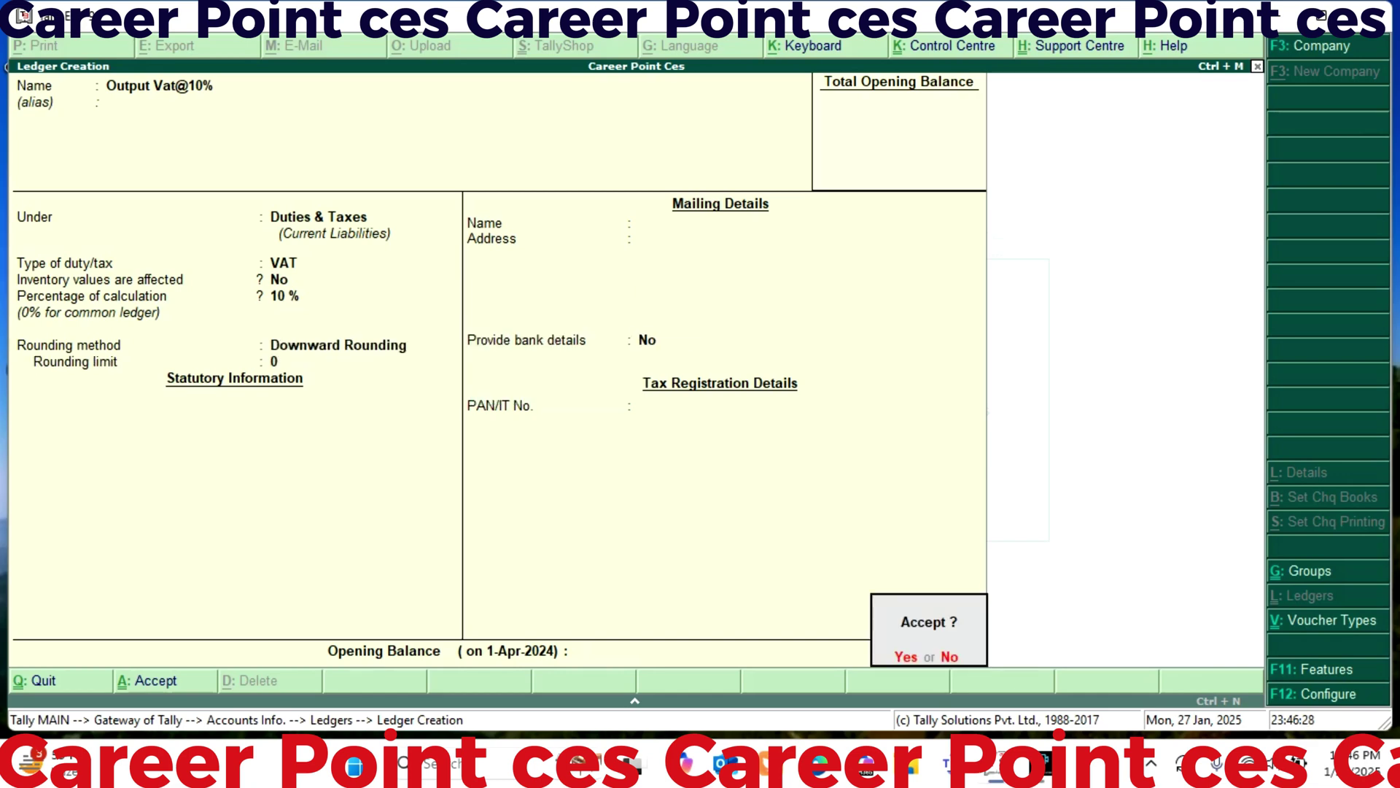
{"action": "key", "text": "Return"}
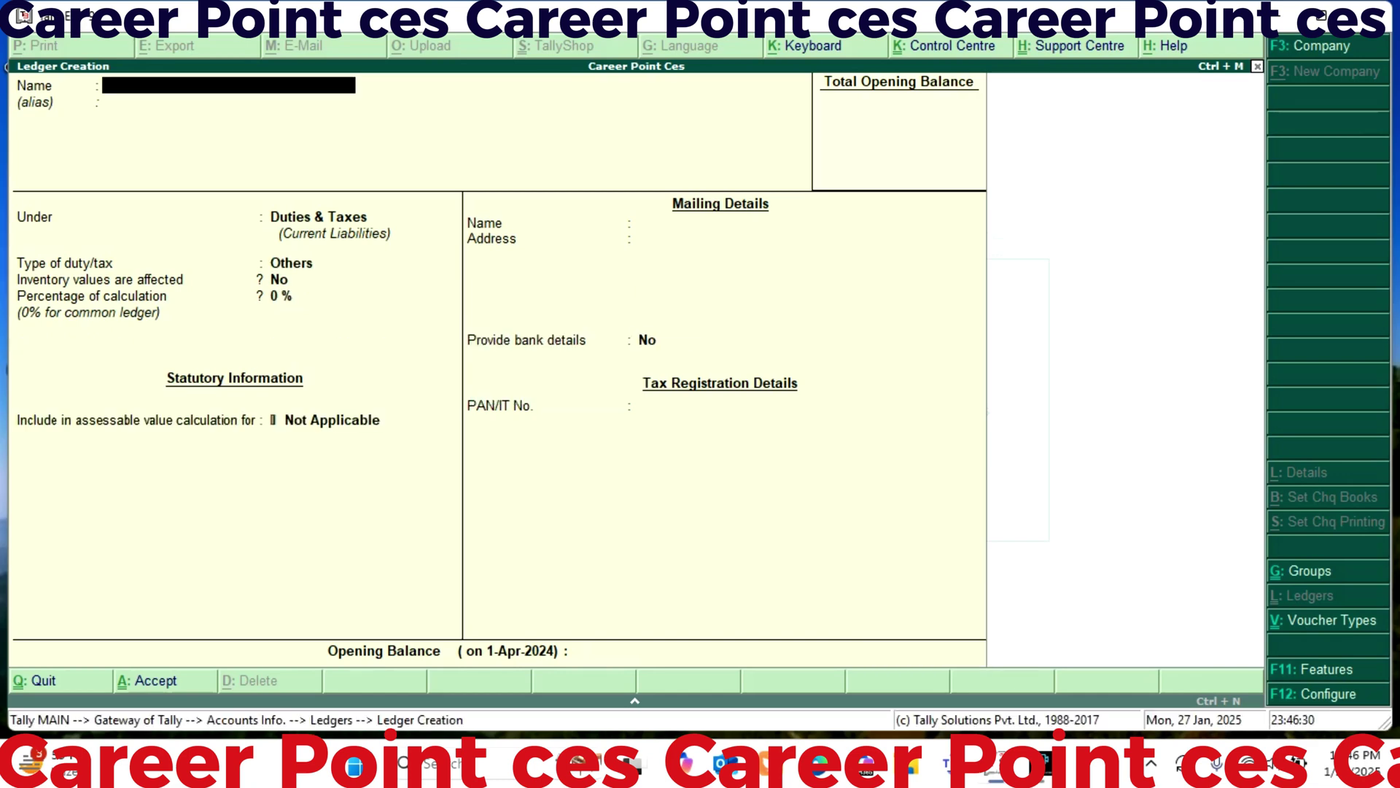
Create a single stock group named Elctronics under Primary, leaving the adding of item quantities off.
{"action": "key", "text": "Escape"}
{"action": "key", "text": "Return"}
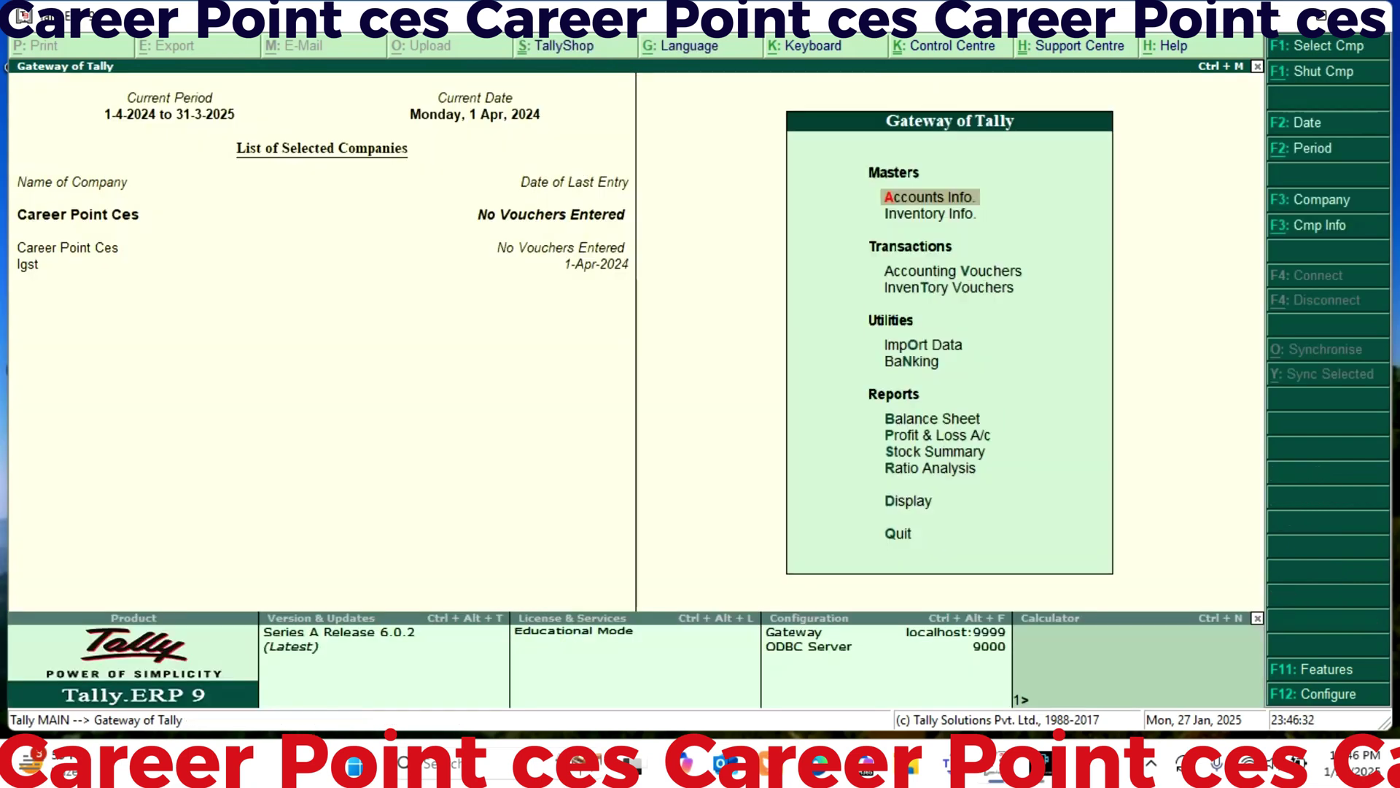
{"action": "key", "text": "Down"}
{"action": "key", "text": "Return"}
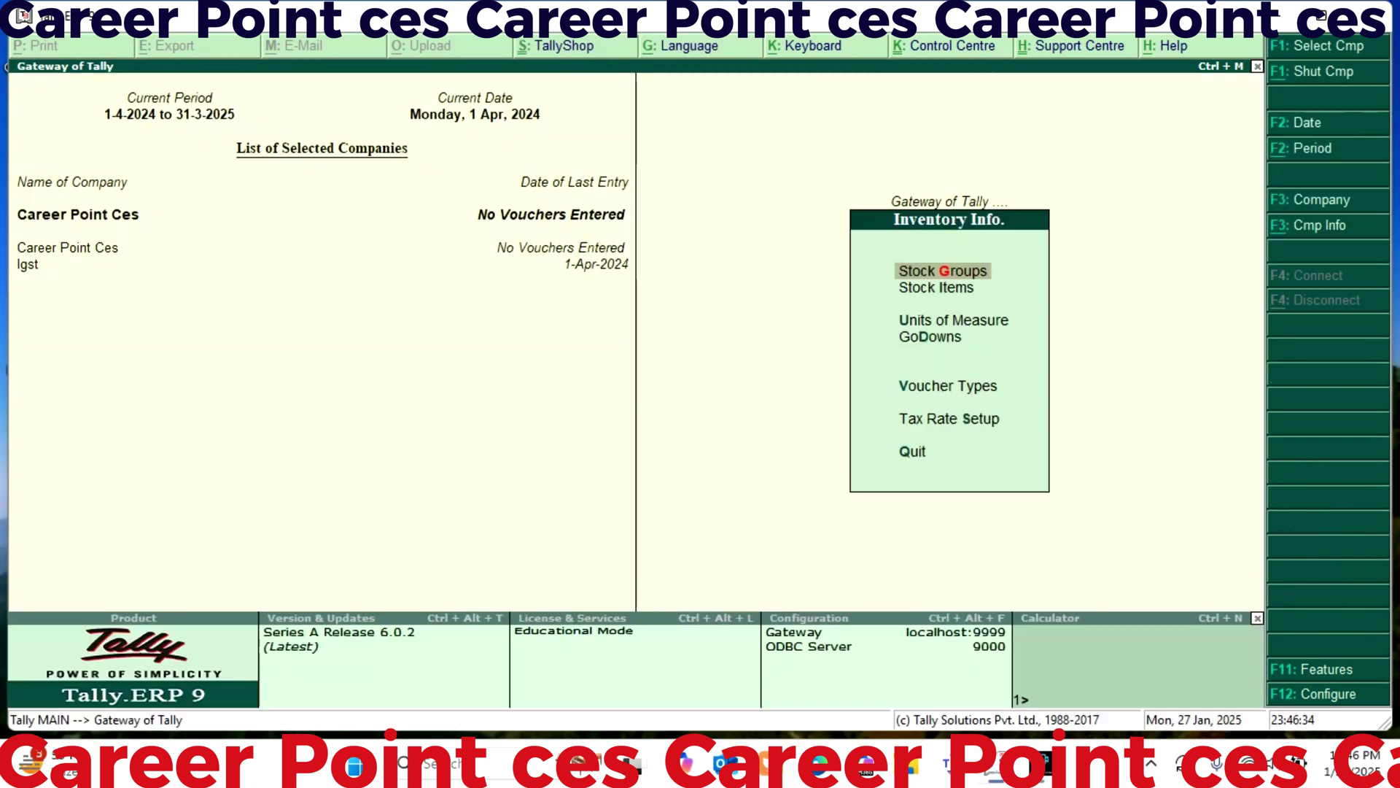
{"action": "key", "text": "Return"}
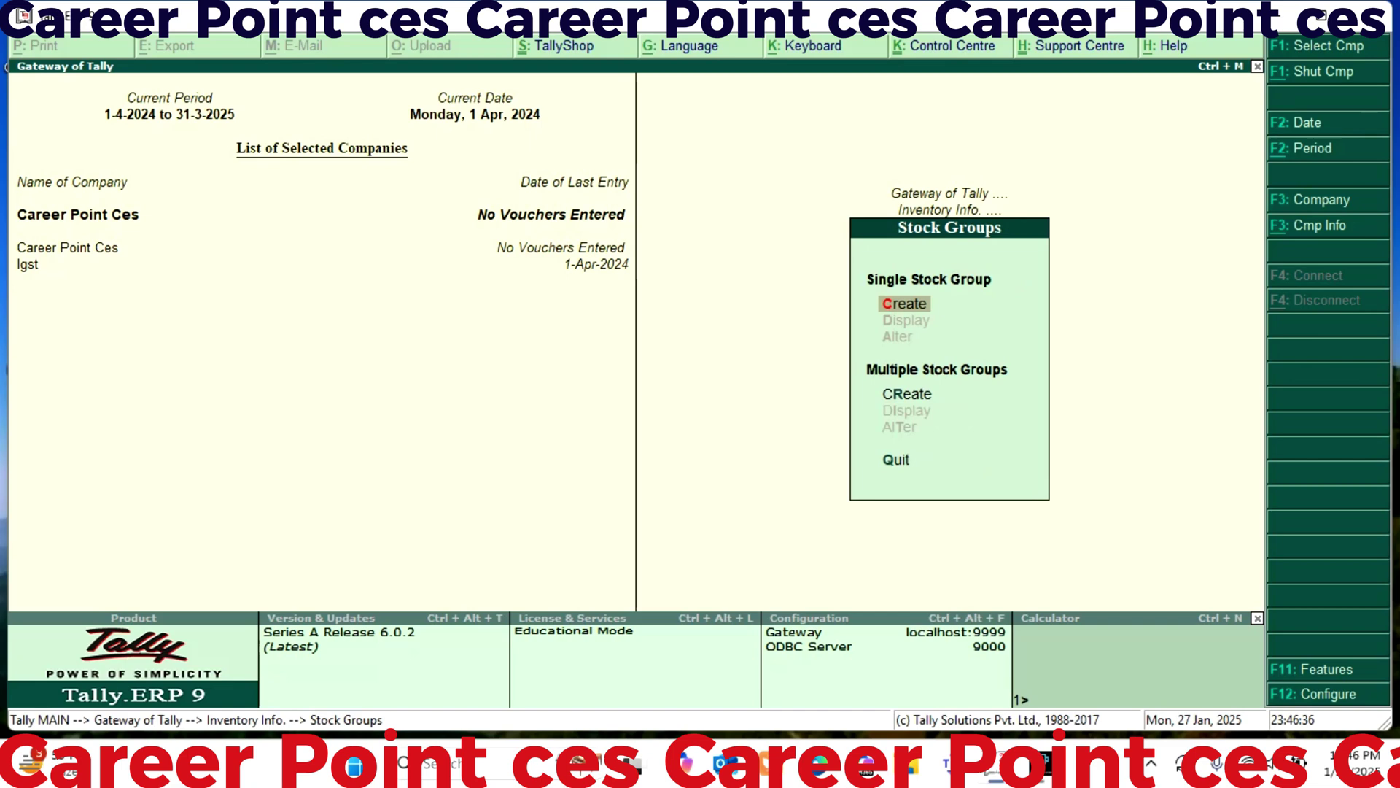
{"action": "key", "text": "Return"}
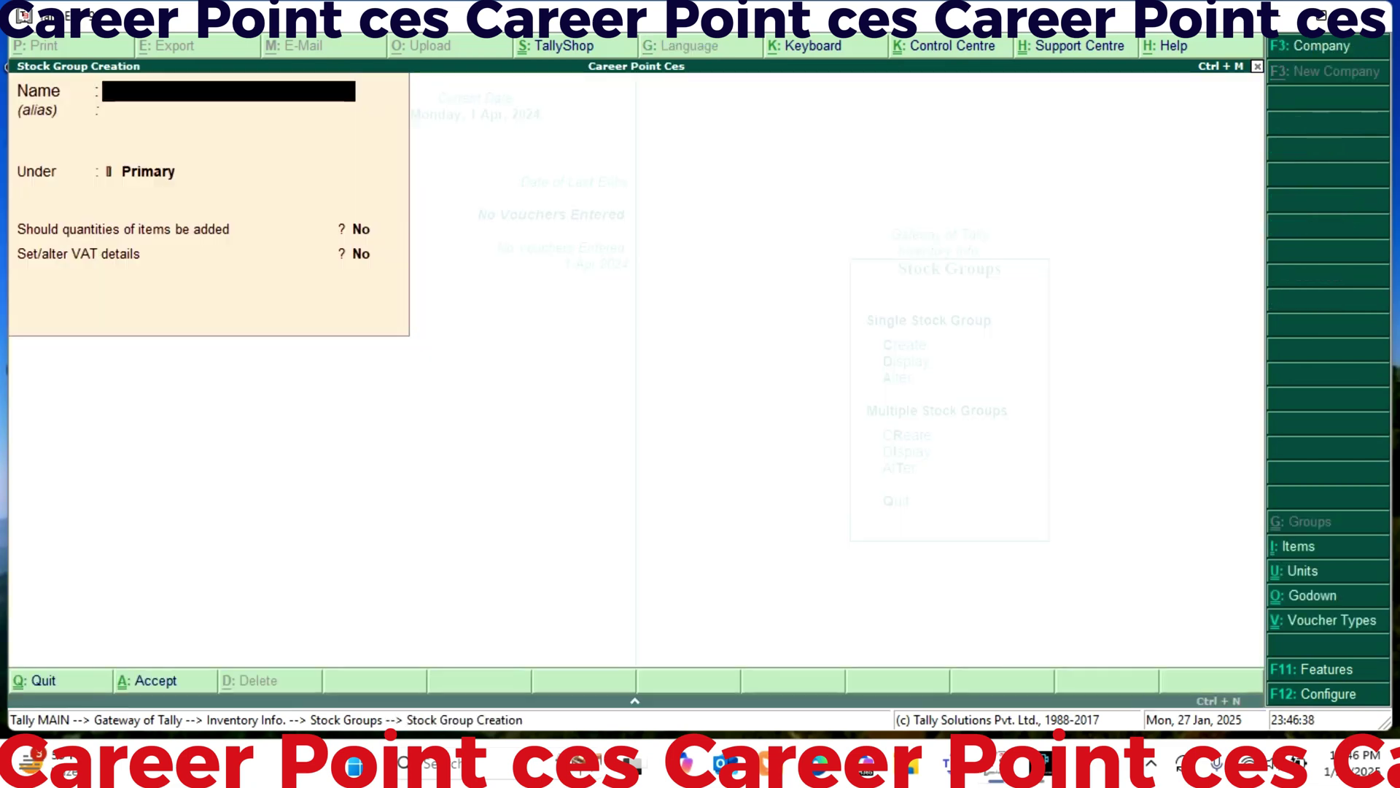
{"action": "type", "text": "Elc"}
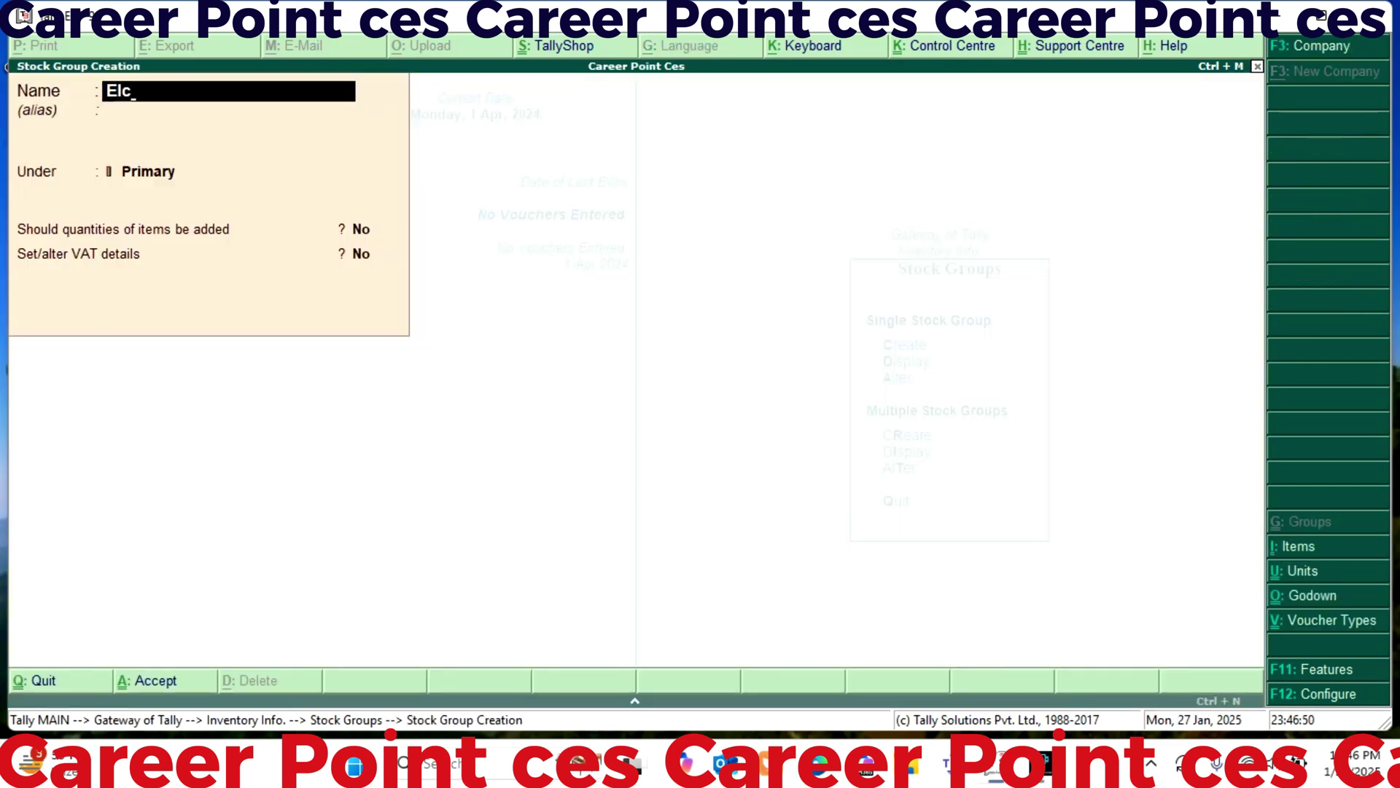
{"action": "type", "text": "tronics"}
{"action": "key", "text": "Return"}
{"action": "key", "text": "Return"}
{"action": "key", "text": "Return"}
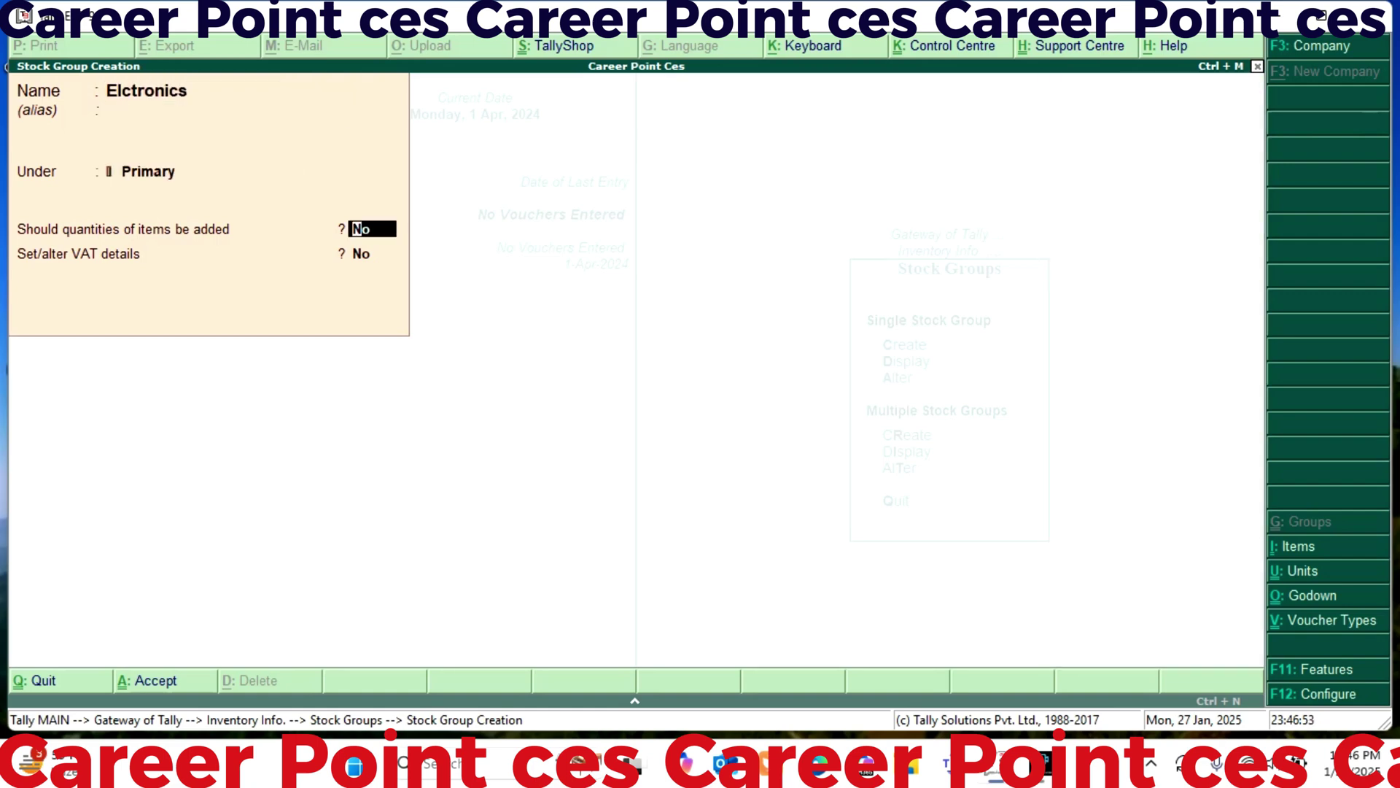
{"action": "key", "text": "Return"}
Set the Elctronics group's VAT details to a 10% tax rate and 10% additional tax, applicable from 1-Apr-2024, and save the group.
{"action": "type", "text": "y"}
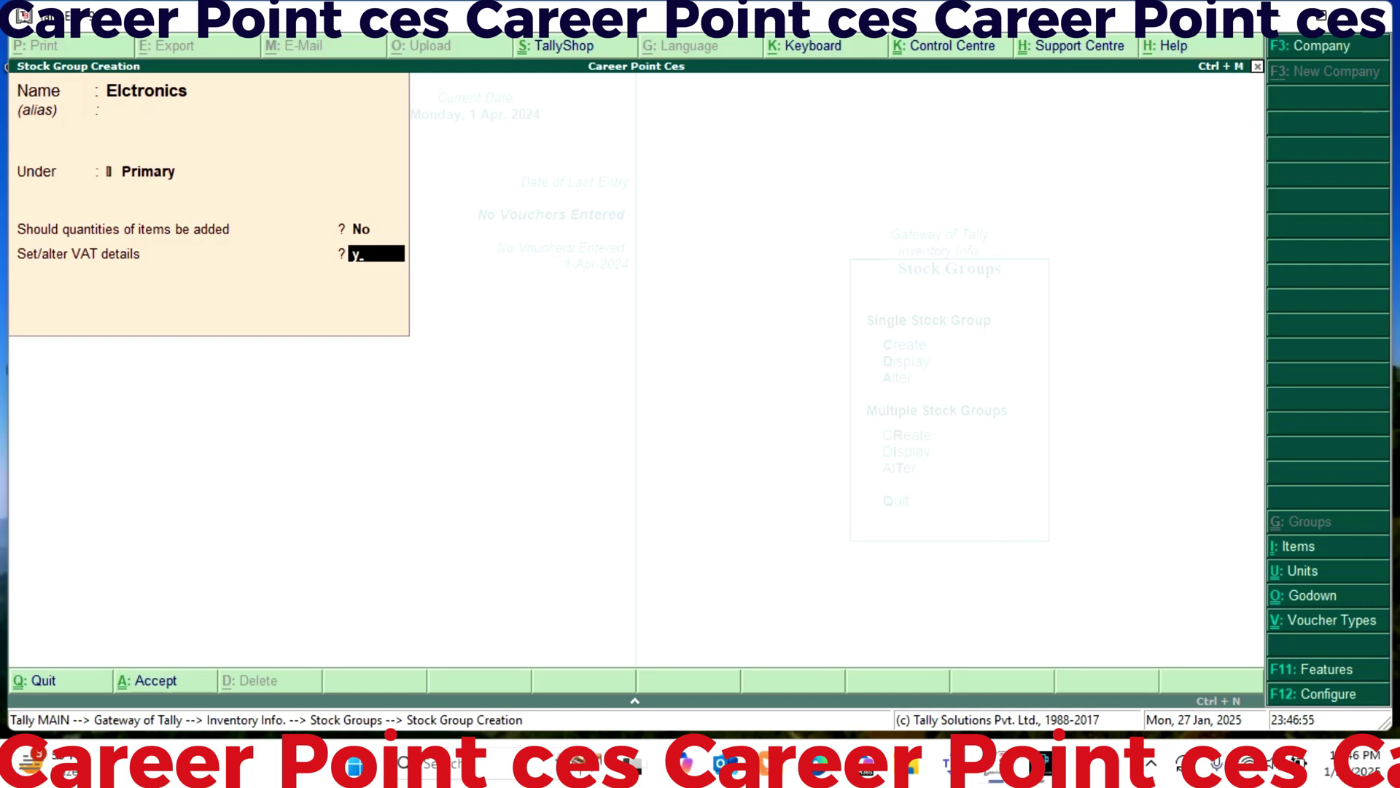
{"action": "key", "text": "Return"}
{"action": "type", "text": "10"}
{"action": "key", "text": "Return"}
{"action": "key", "text": "Return"}
{"action": "key", "text": "Return"}
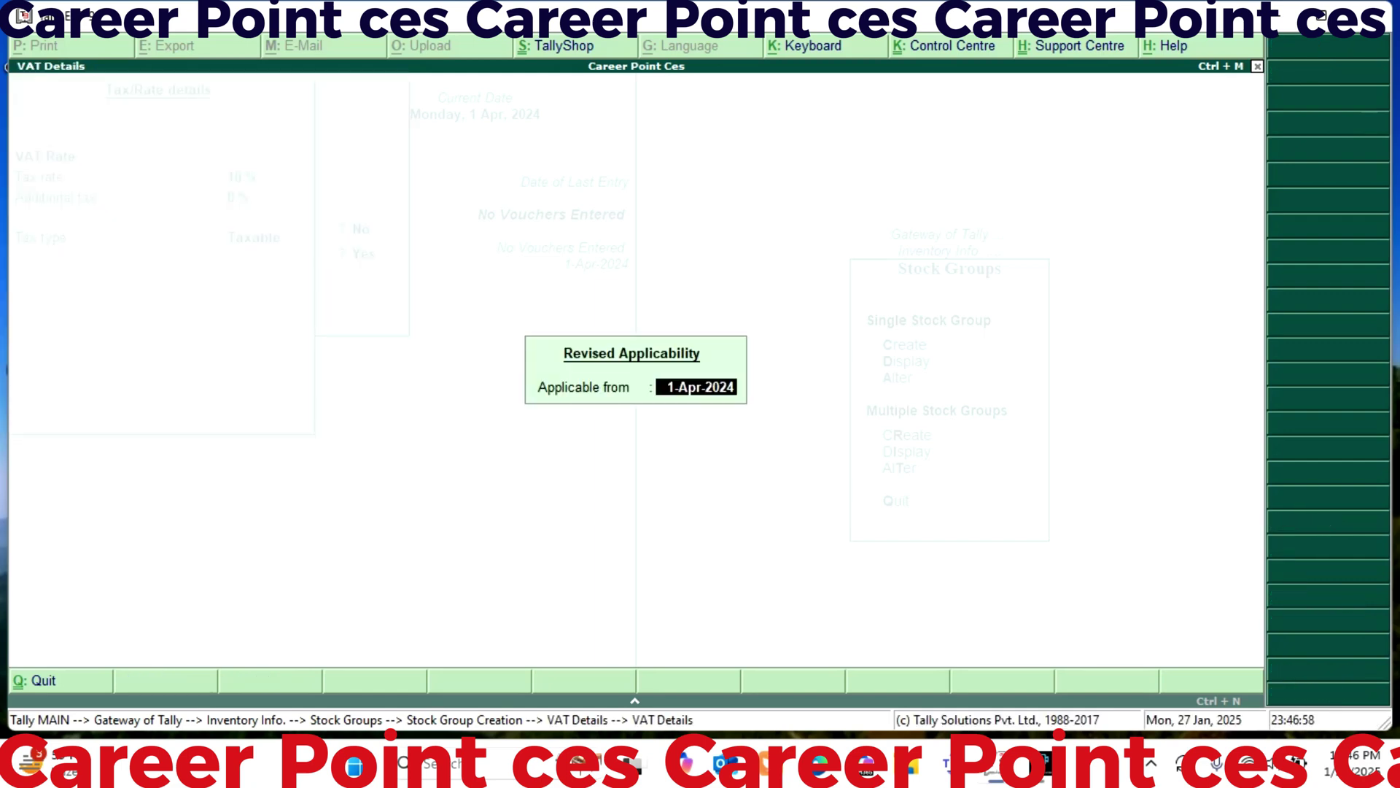
{"action": "key", "text": "Return"}
{"action": "type", "text": "10"}
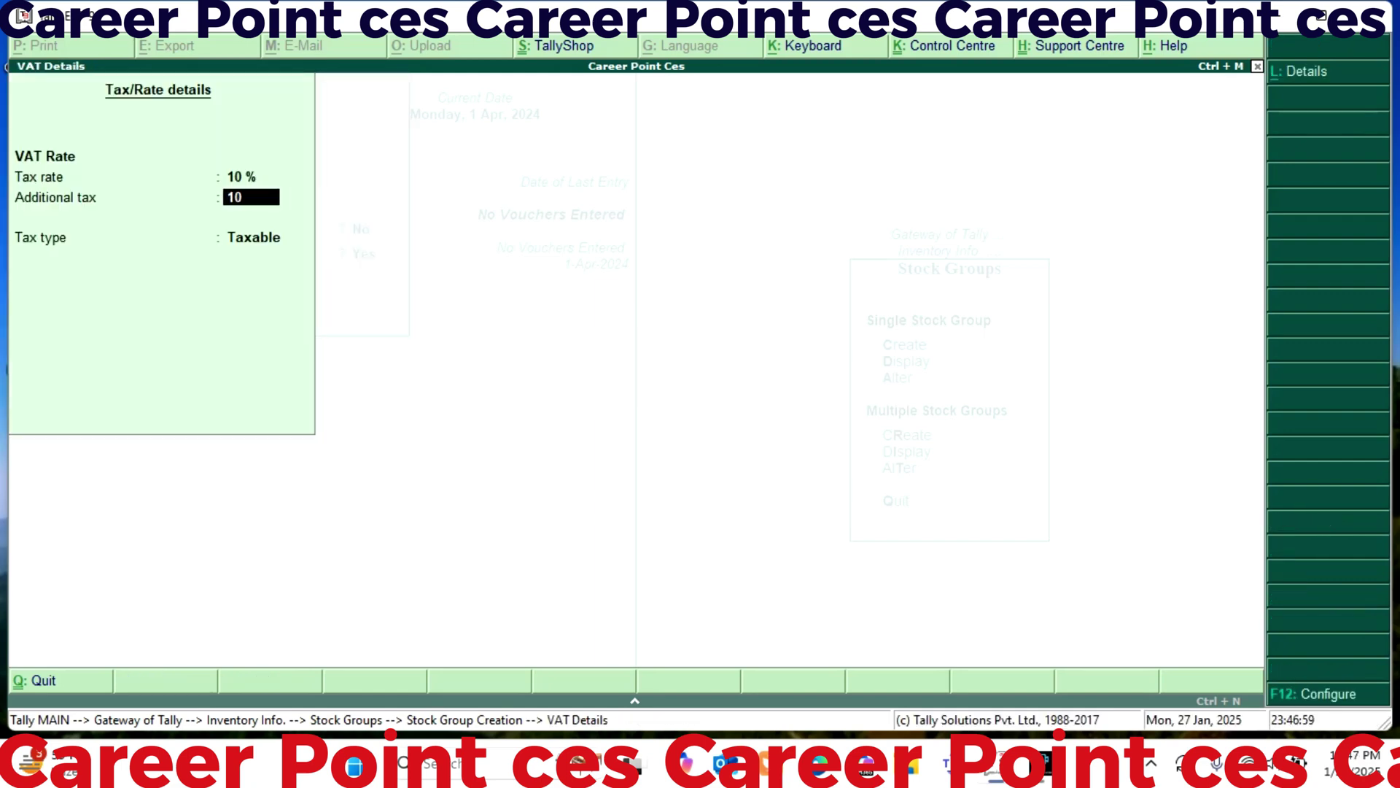
{"action": "key", "text": "Return"}
{"action": "key", "text": "Return"}
{"action": "key", "text": "Return"}
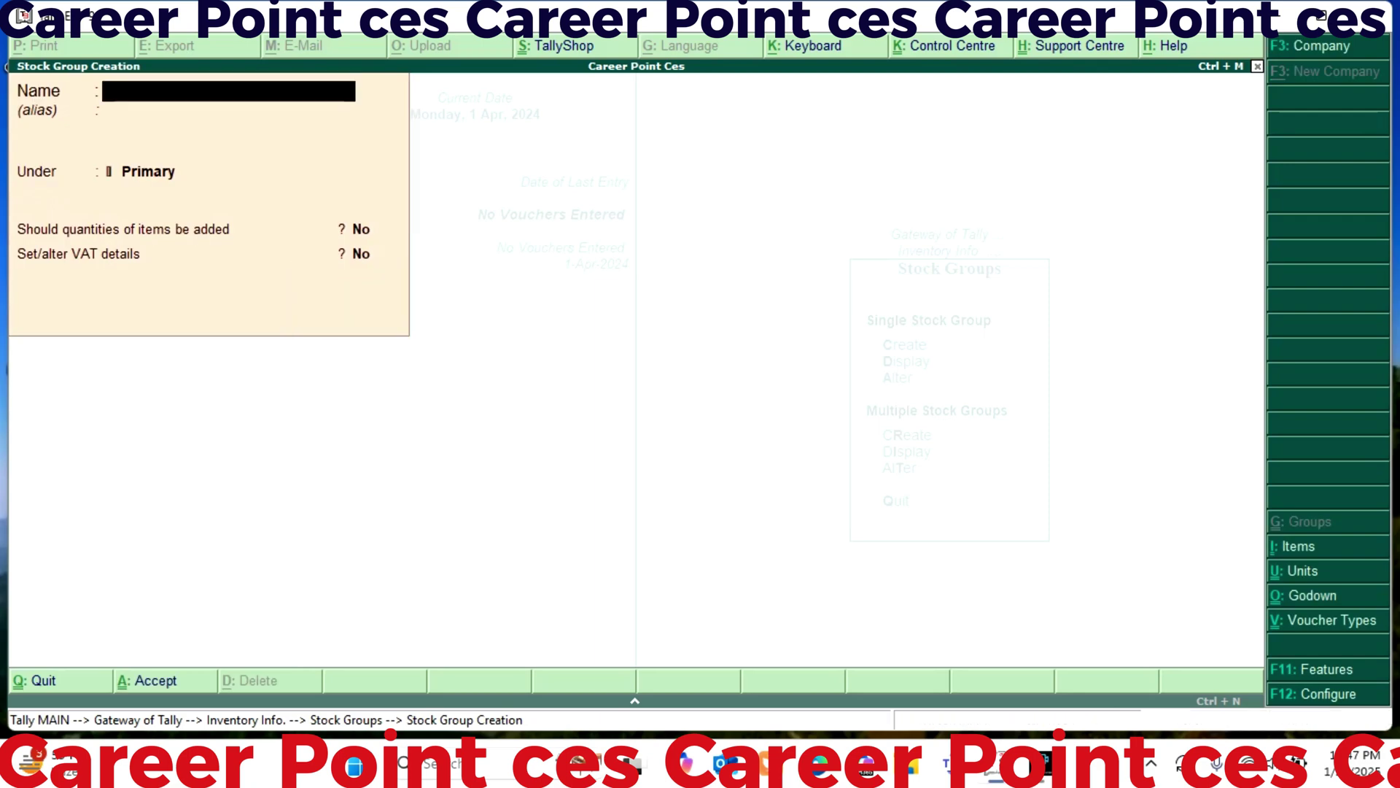
{"action": "key", "text": "Escape"}
{"action": "key", "text": "Return"}
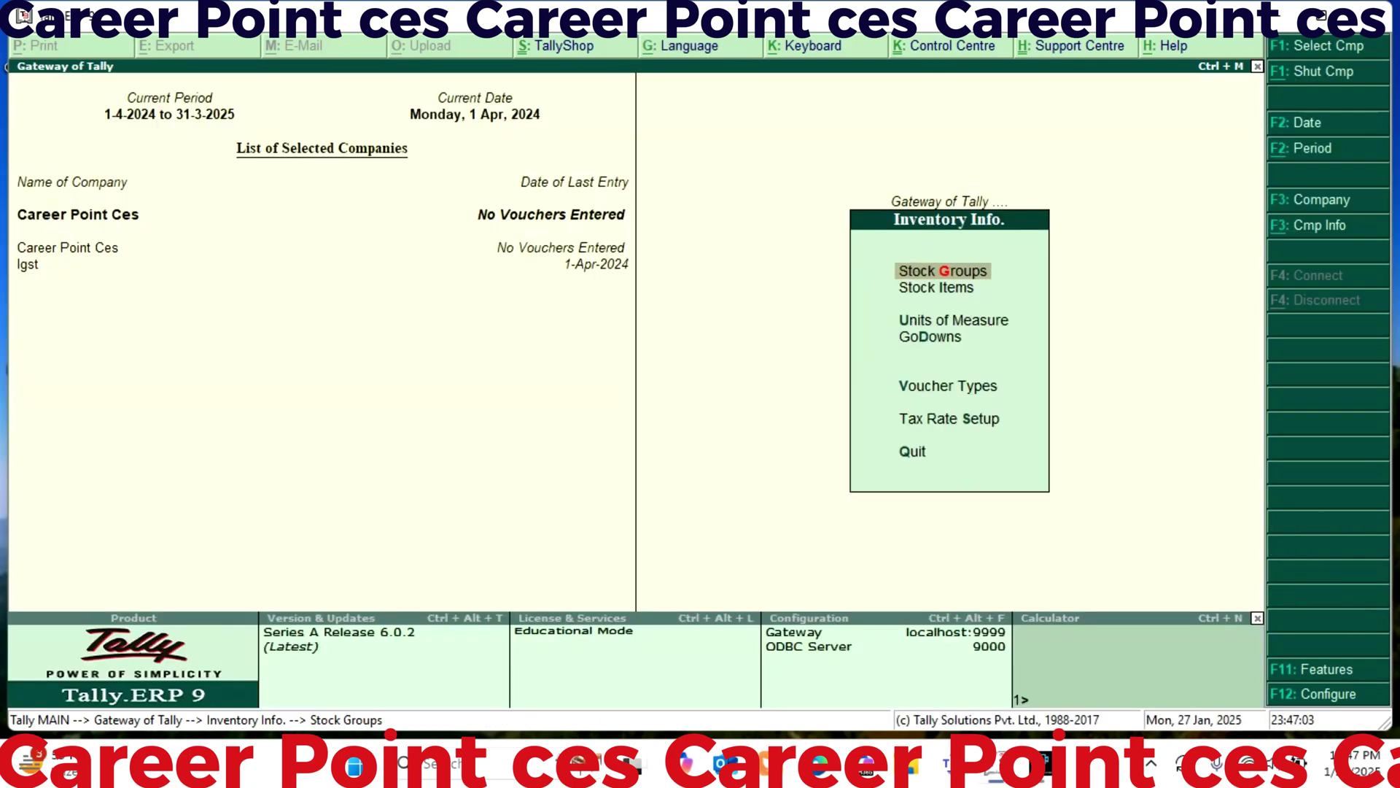
{"action": "key", "text": "Escape"}
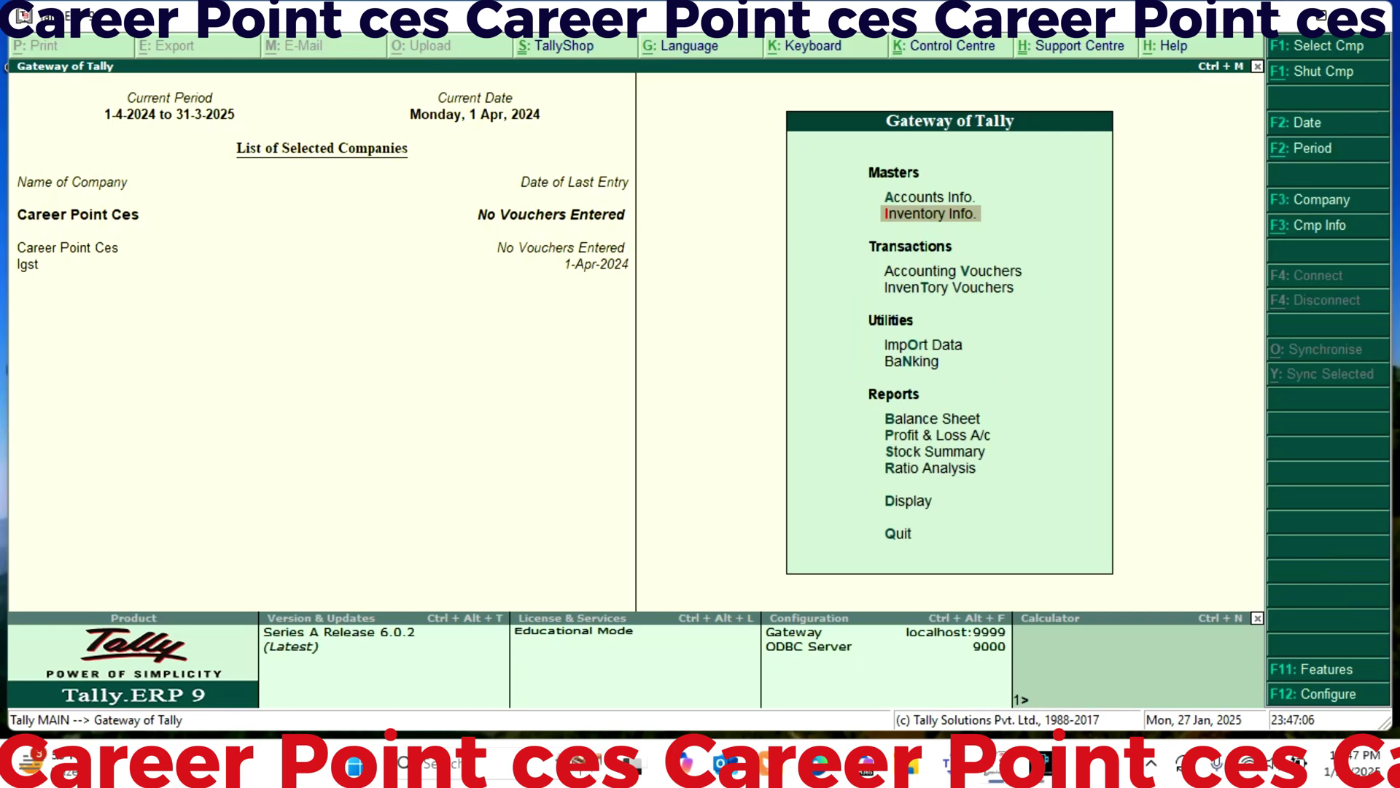
Create a simple unit of measure with symbol pces, formal name Pieces and 0 decimal places.
{"action": "key", "text": "Return"}
{"action": "key", "text": "Down"}
{"action": "key", "text": "Down"}
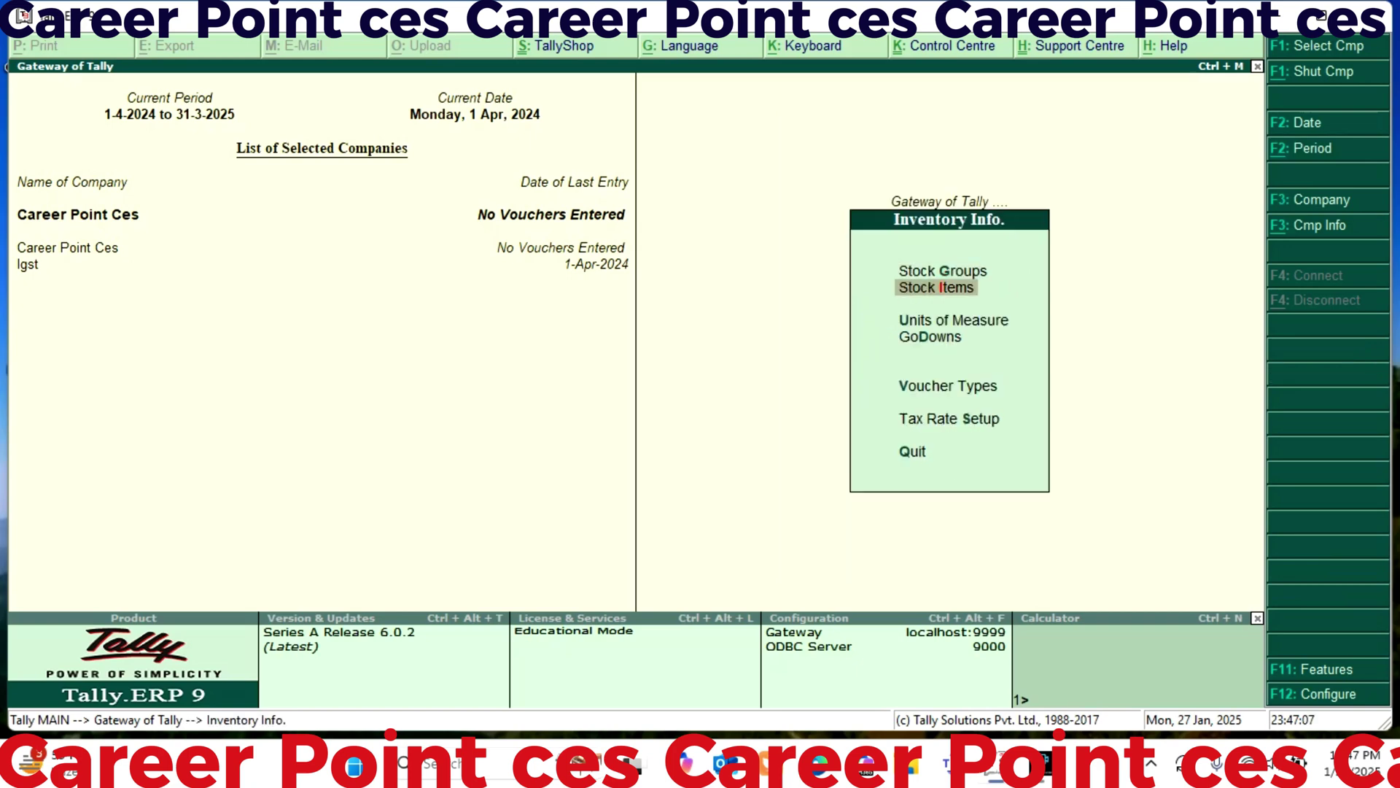
{"action": "key", "text": "Return"}
{"action": "key", "text": "Return"}
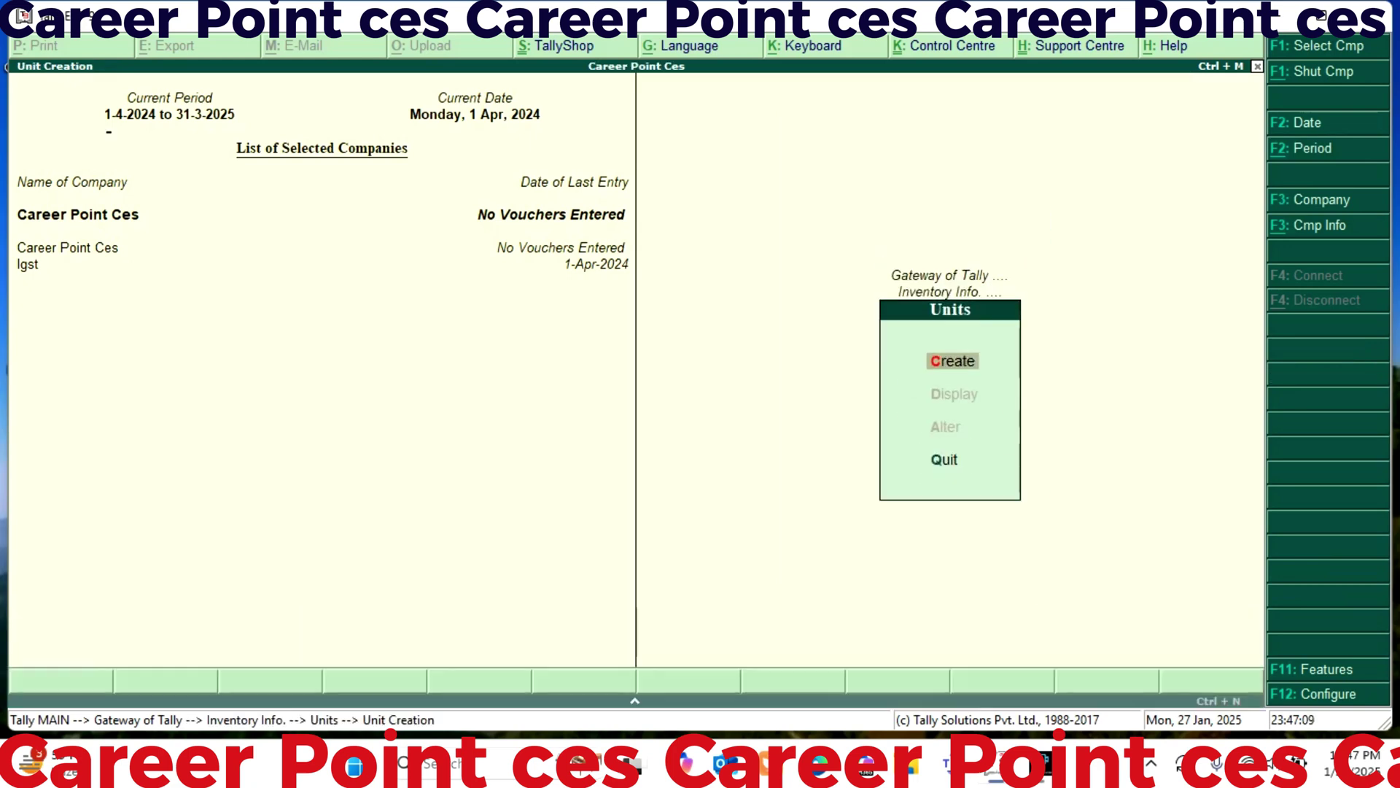
{"action": "type", "text": "pces"}
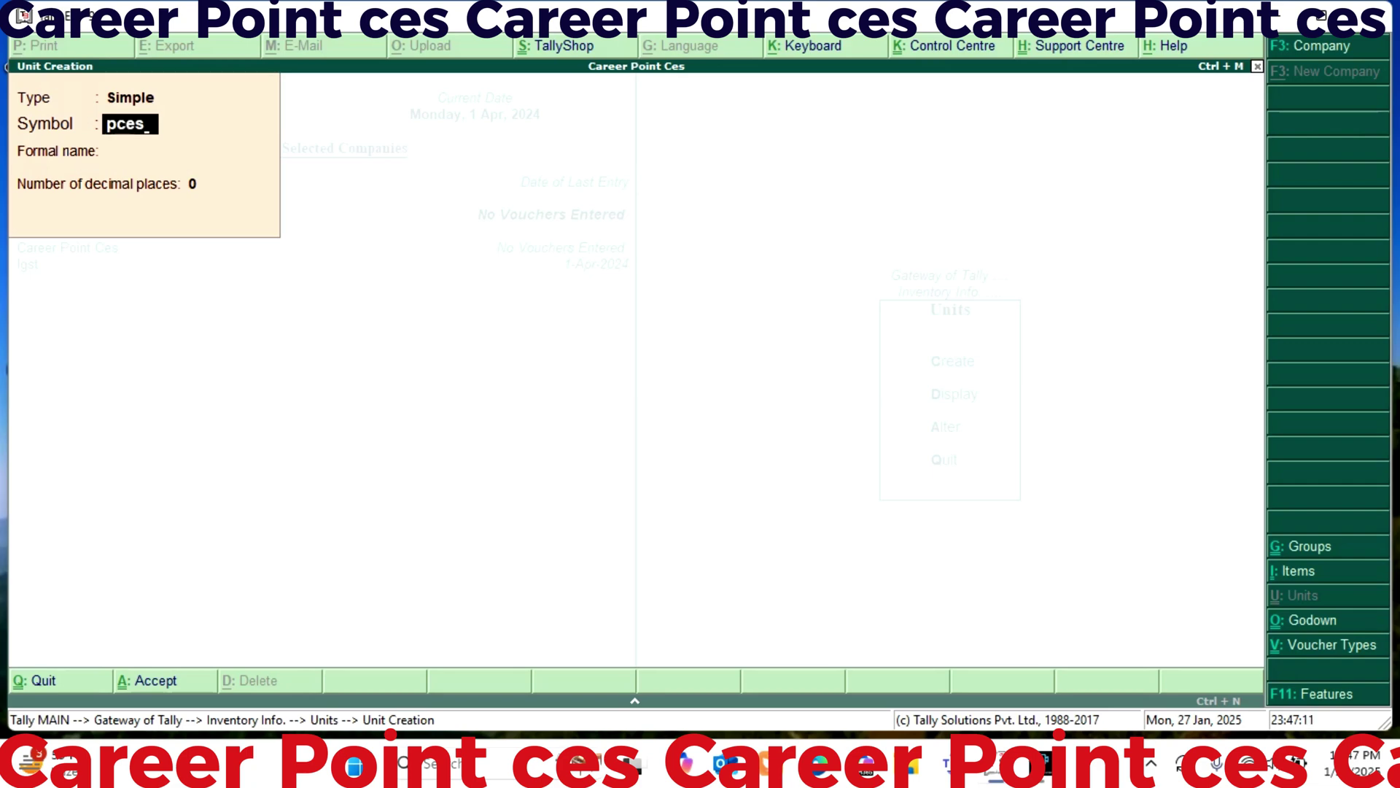
{"action": "key", "text": "Return"}
{"action": "type", "text": "Pieces"}
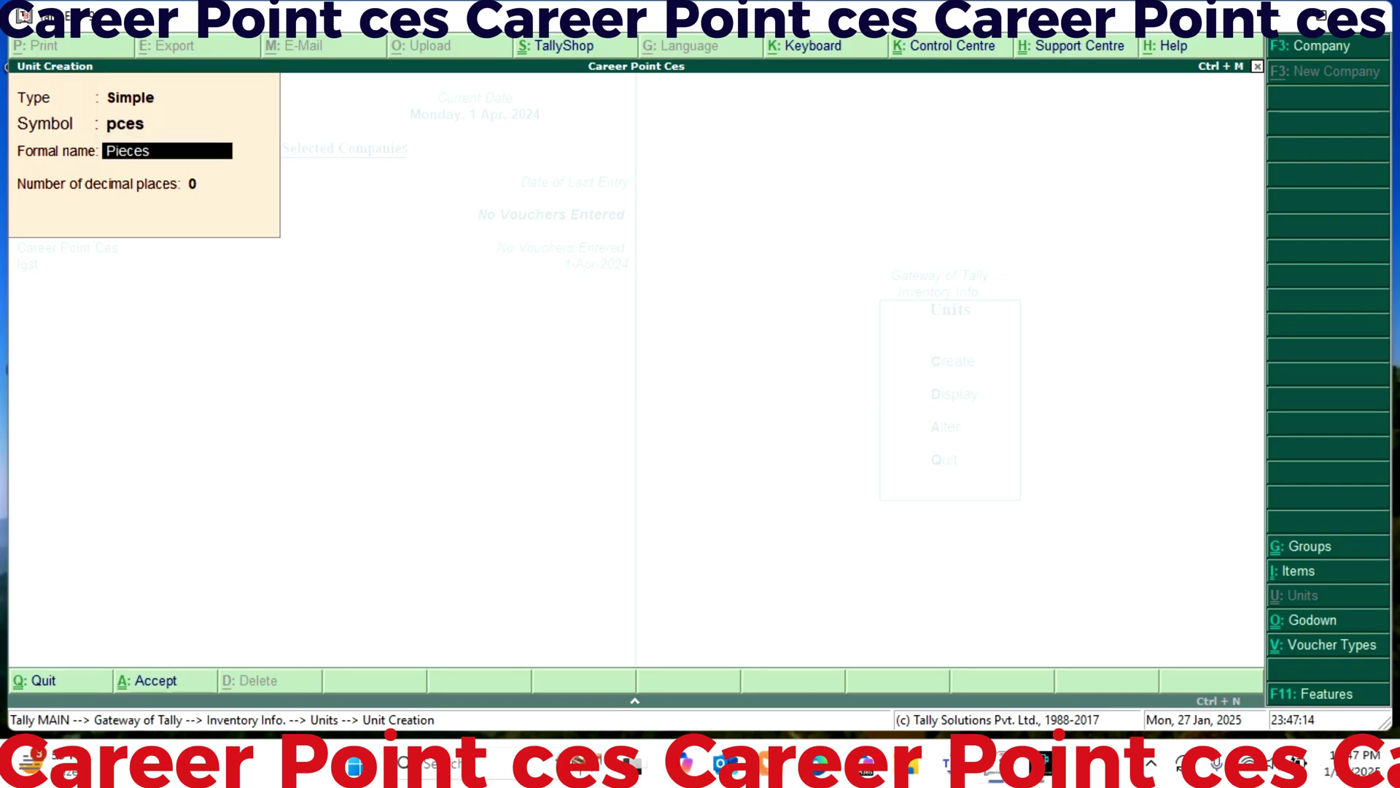
{"action": "key", "text": "Return"}
{"action": "key", "text": "Return"}
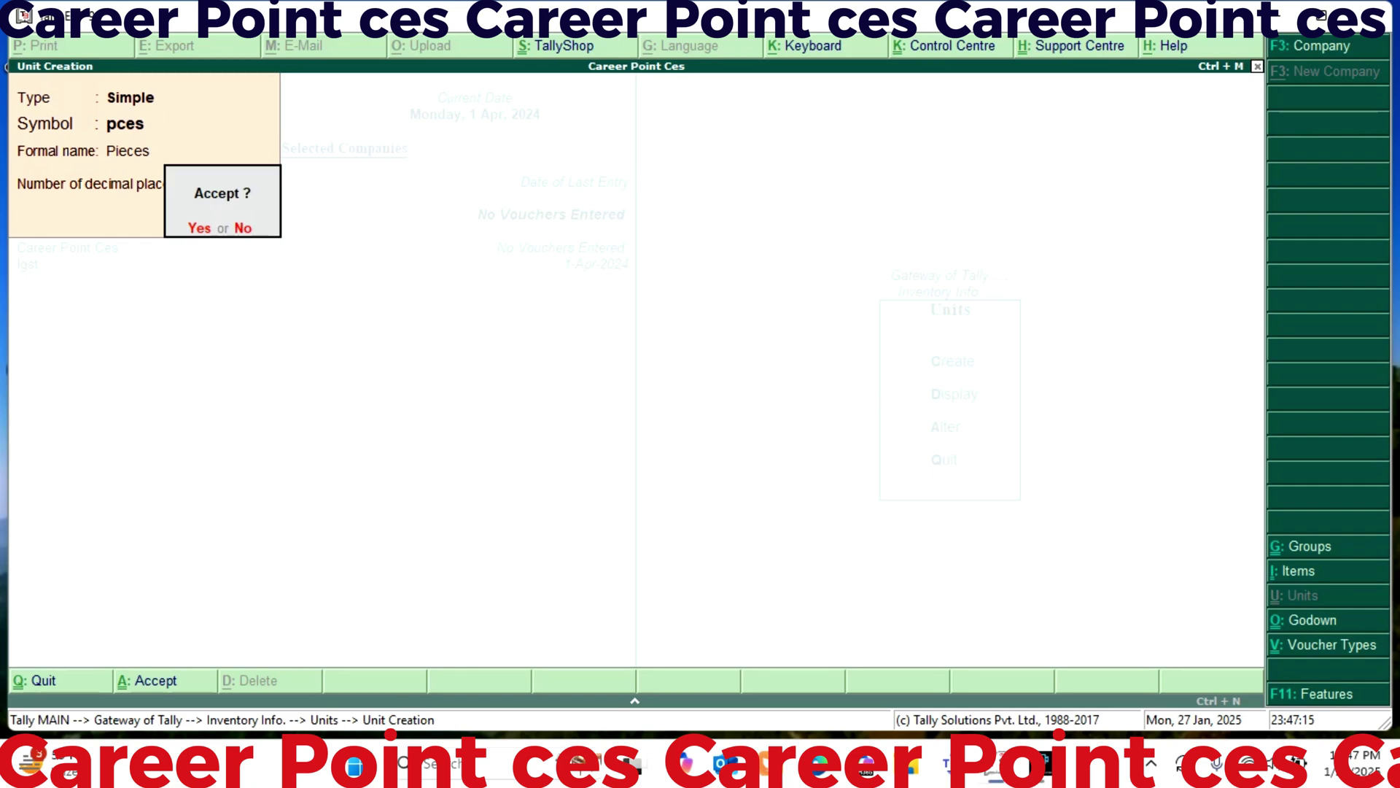
{"action": "key", "text": "Return"}
{"action": "key", "text": "Escape"}
{"action": "key", "text": "Return"}
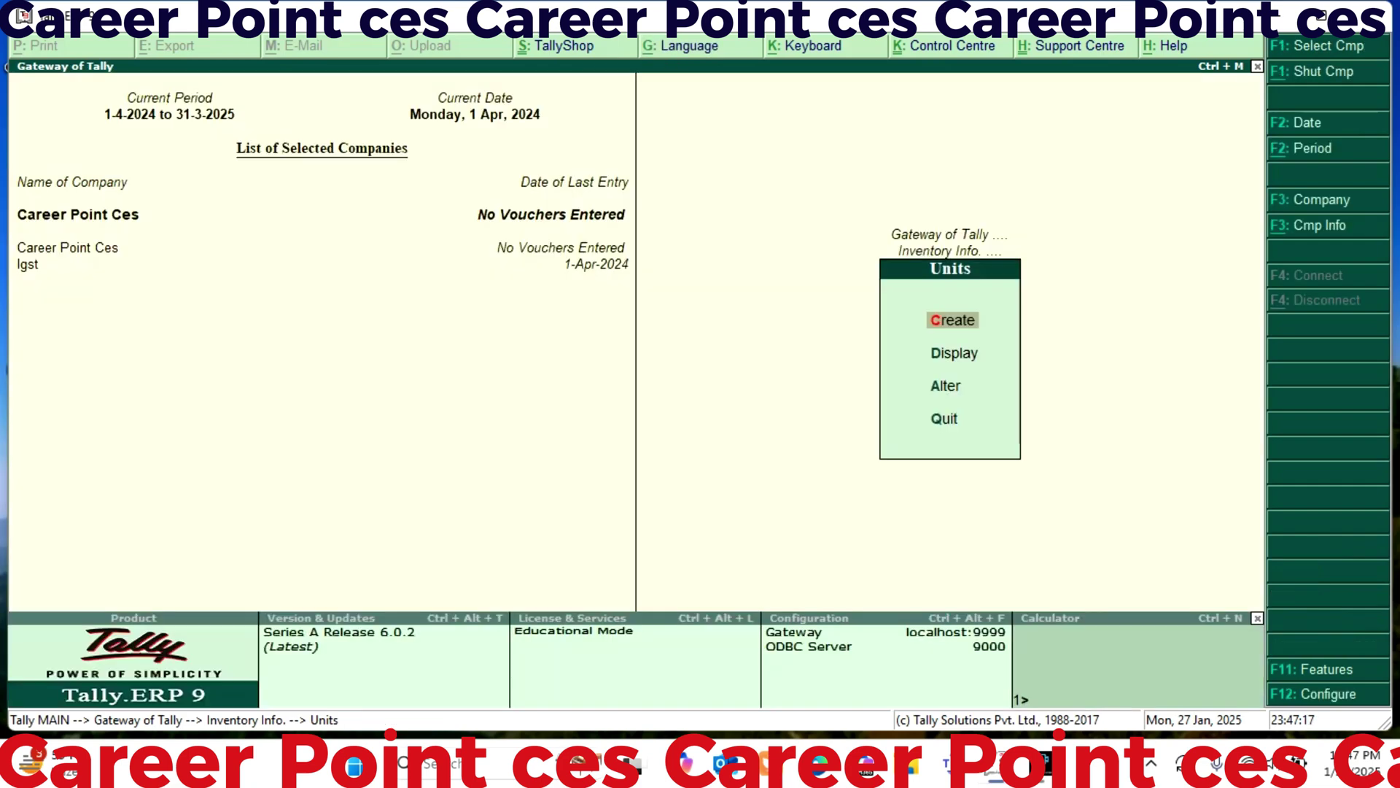
{"action": "key", "text": "Escape"}
Create a single stock item named LCD under the Elctronics group with pces as its unit.
{"action": "key", "text": "Up"}
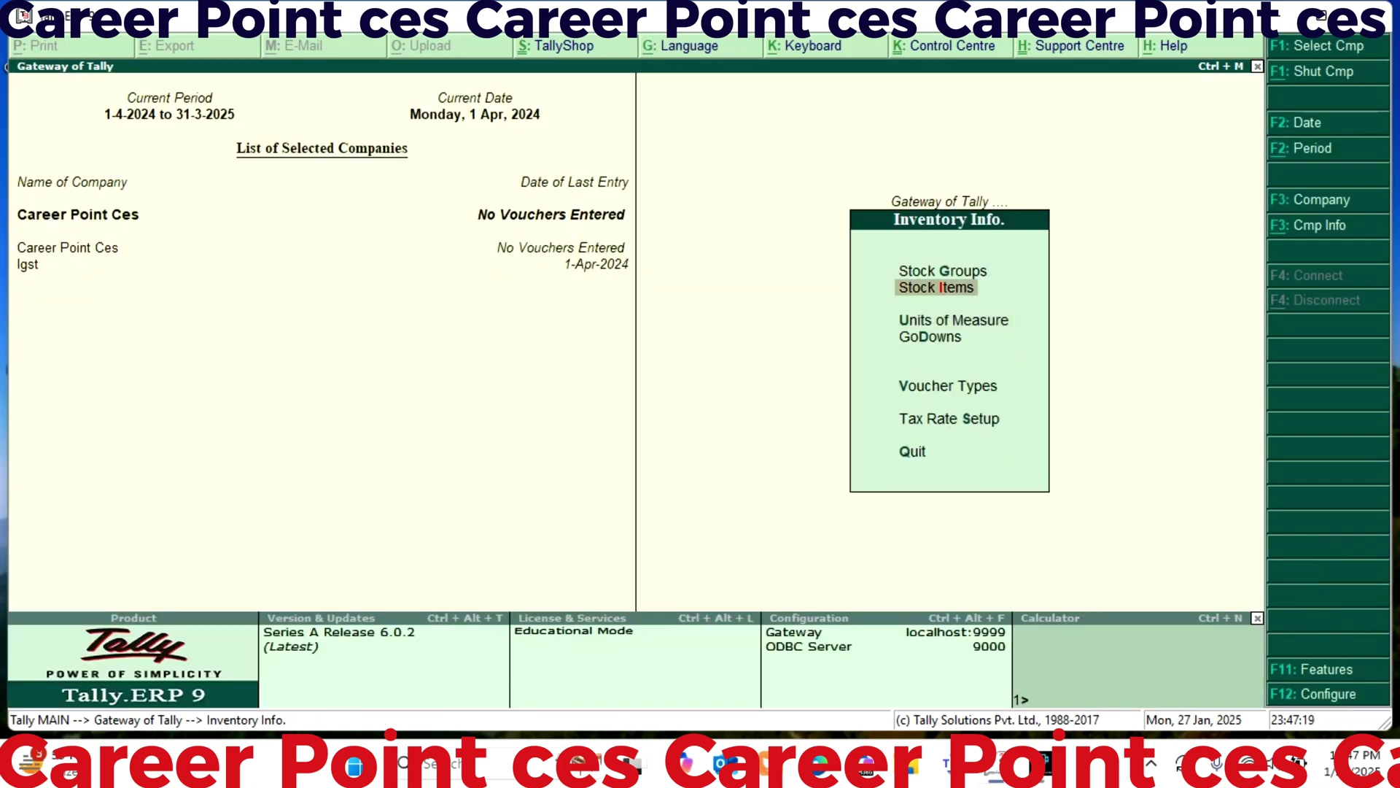
{"action": "key", "text": "Return"}
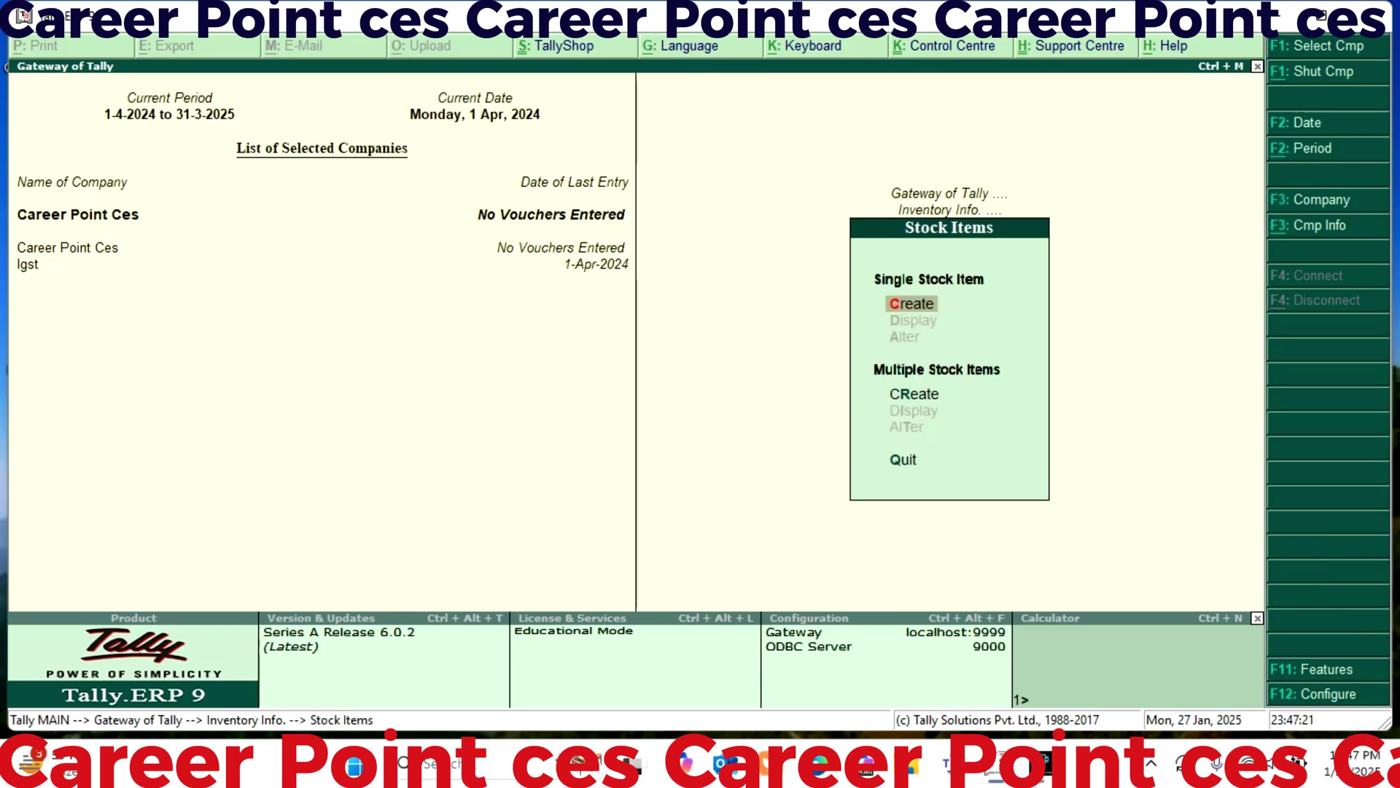
{"action": "key", "text": "Return"}
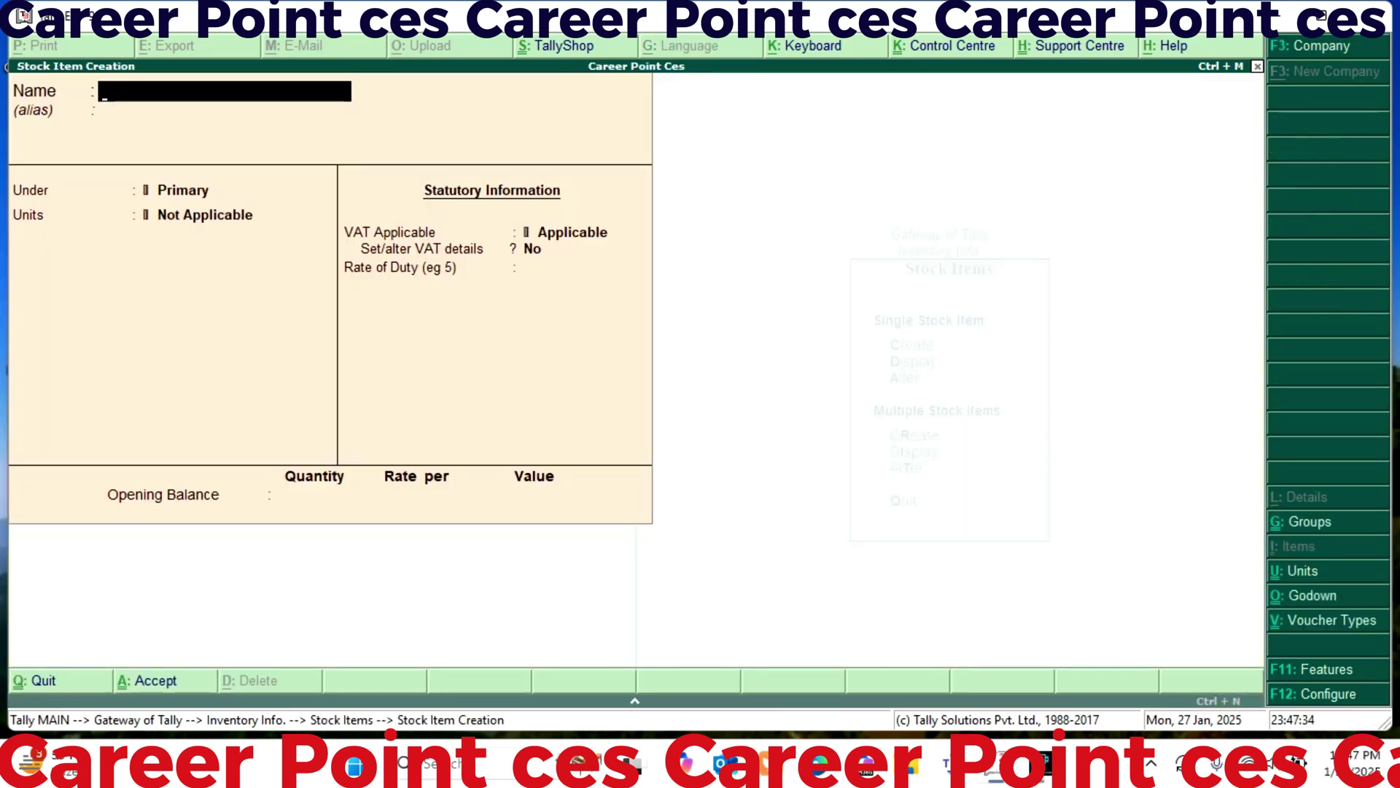
{"action": "type", "text": "LCD"}
{"action": "key", "text": "Return"}
{"action": "key", "text": "Return"}
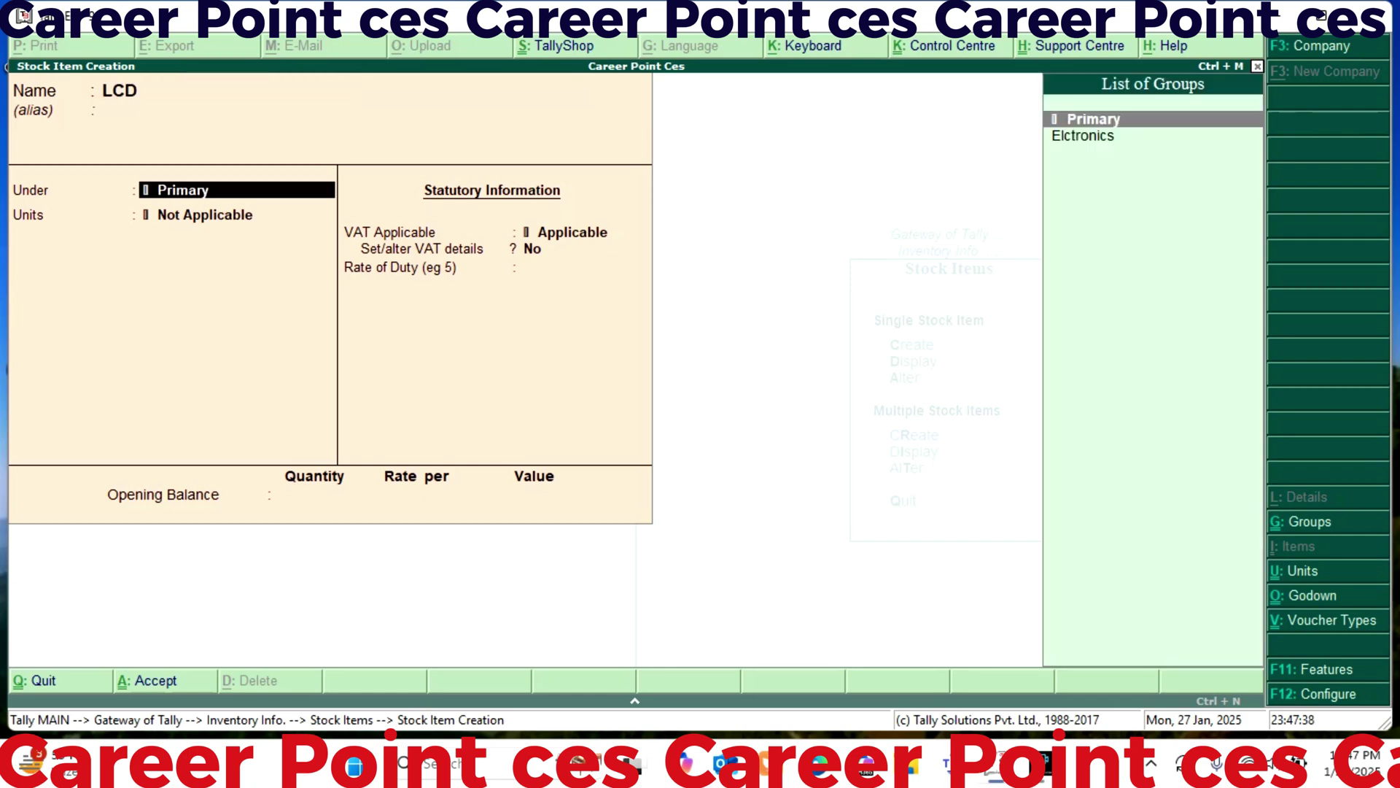
{"action": "key", "text": "Down"}
{"action": "key", "text": "Return"}
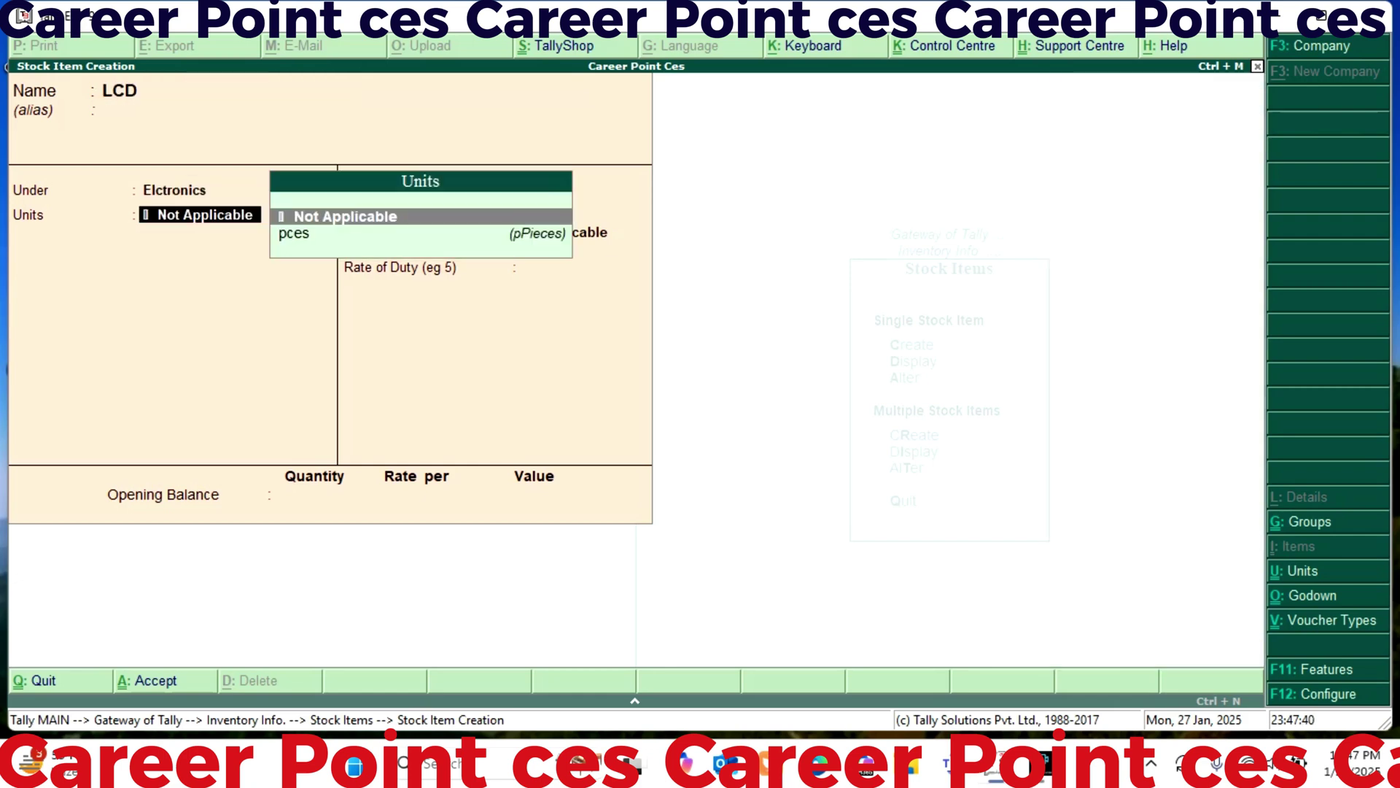
{"action": "key", "text": "Down"}
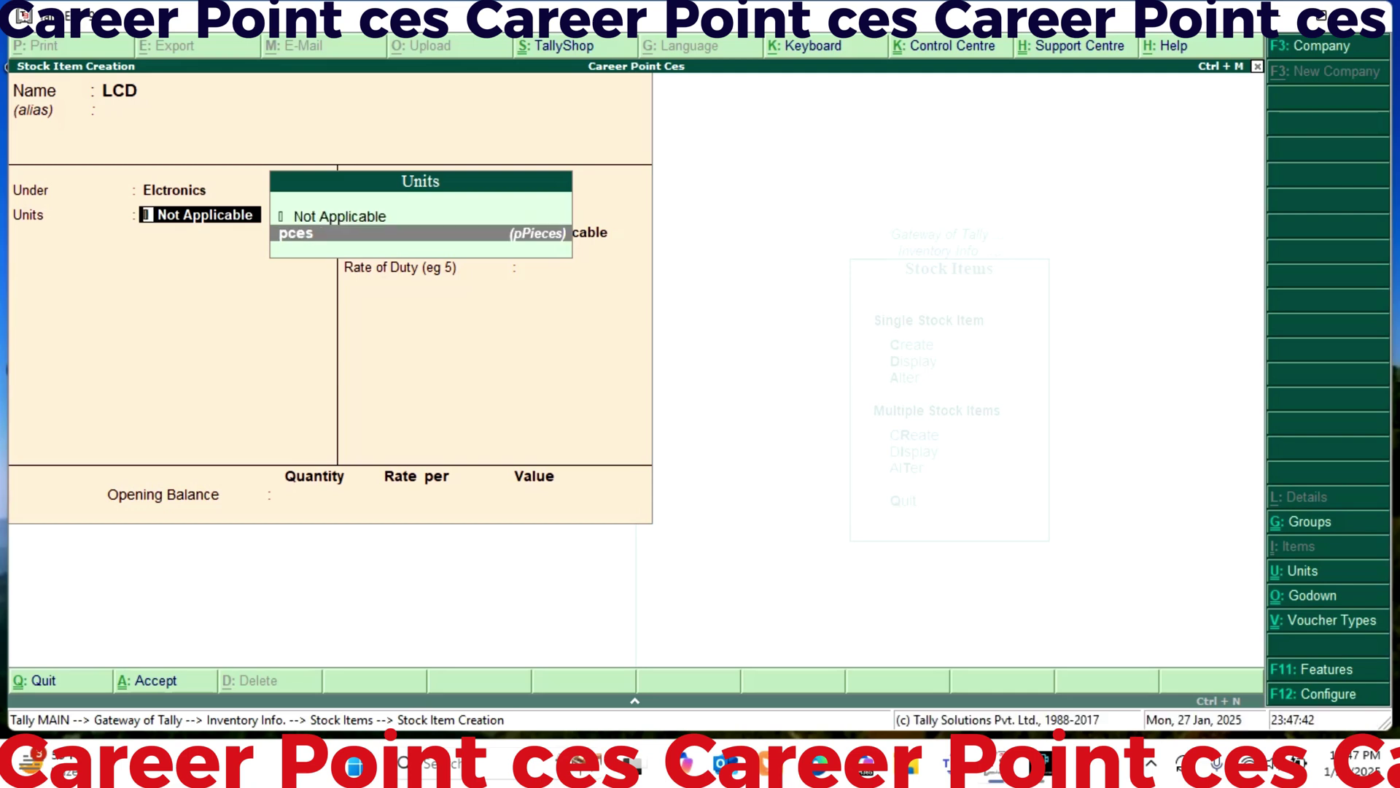
{"action": "key", "text": "Return"}
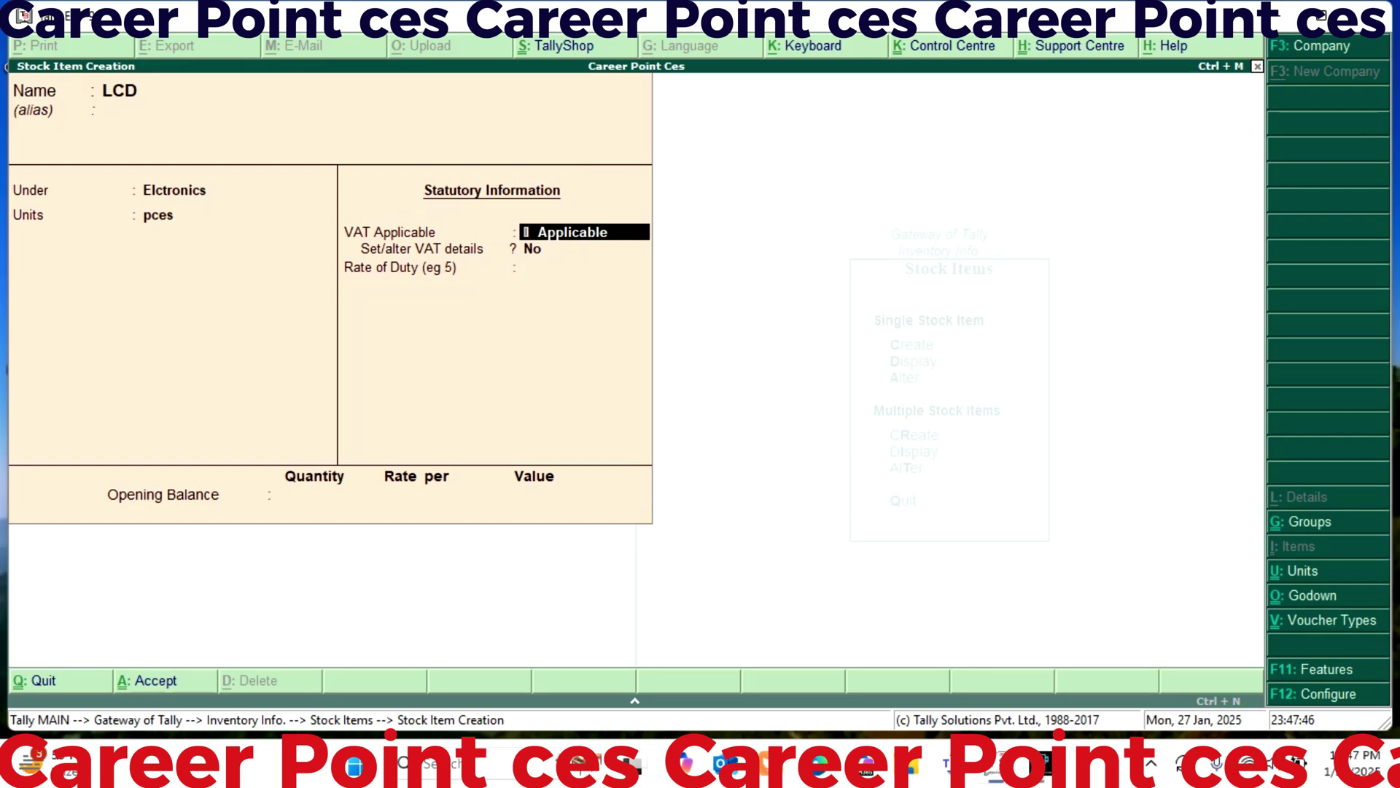
Set the LCD item's VAT details to a 10% tax rate and 10% additional tax, save it, and return to the Gateway of Tally.
{"action": "key", "text": "Return"}
{"action": "type", "text": "y"}
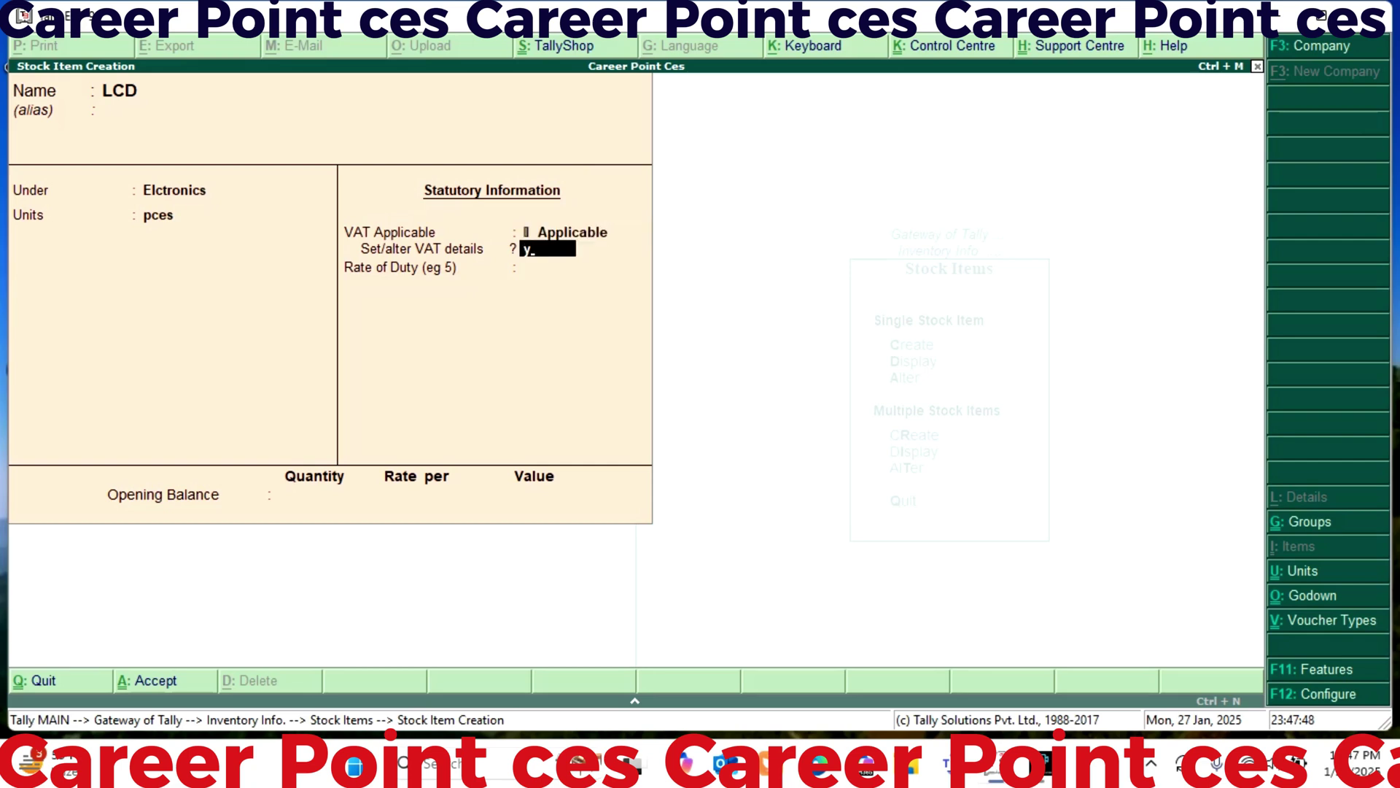
{"action": "key", "text": "Return"}
{"action": "type", "text": "10"}
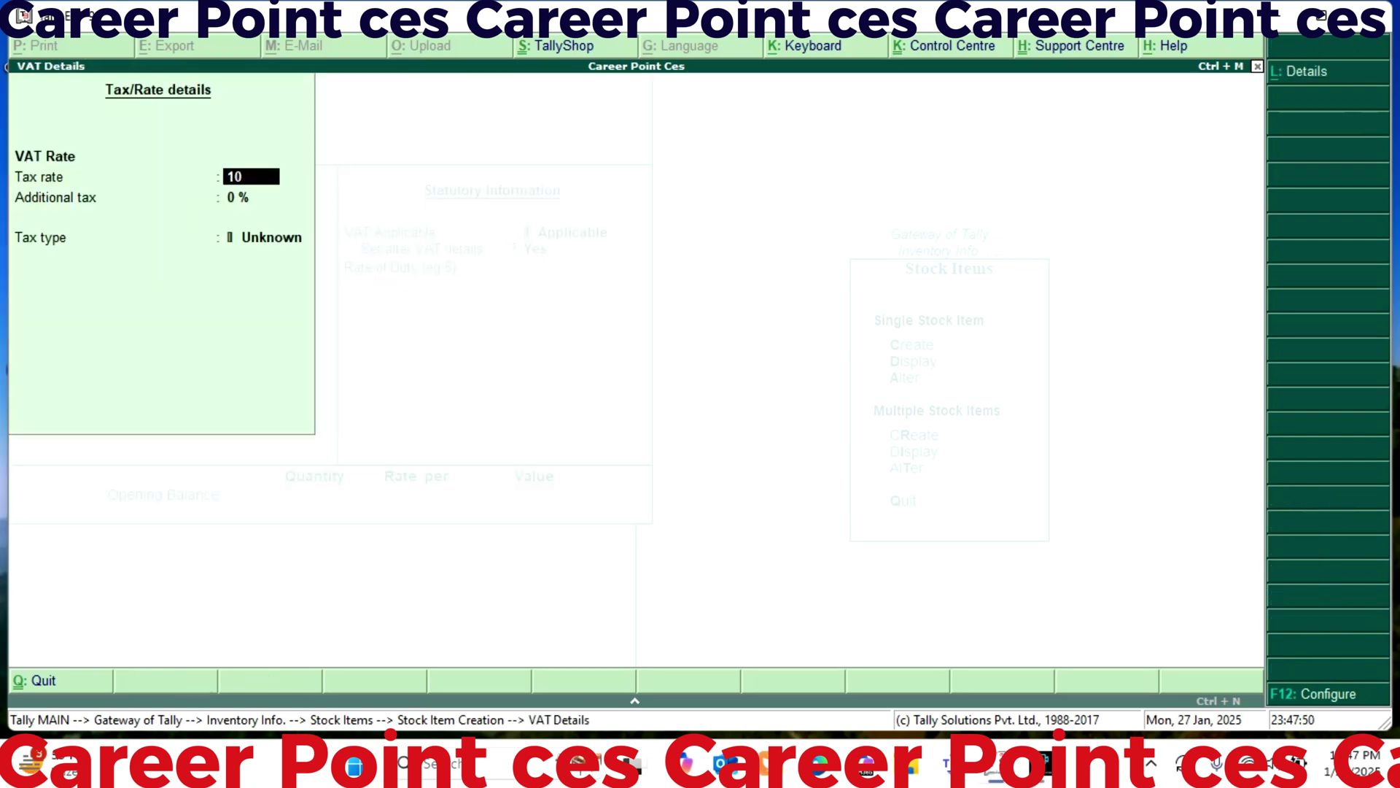
{"action": "key", "text": "Return"}
{"action": "key", "text": "Return"}
{"action": "type", "text": "10"}
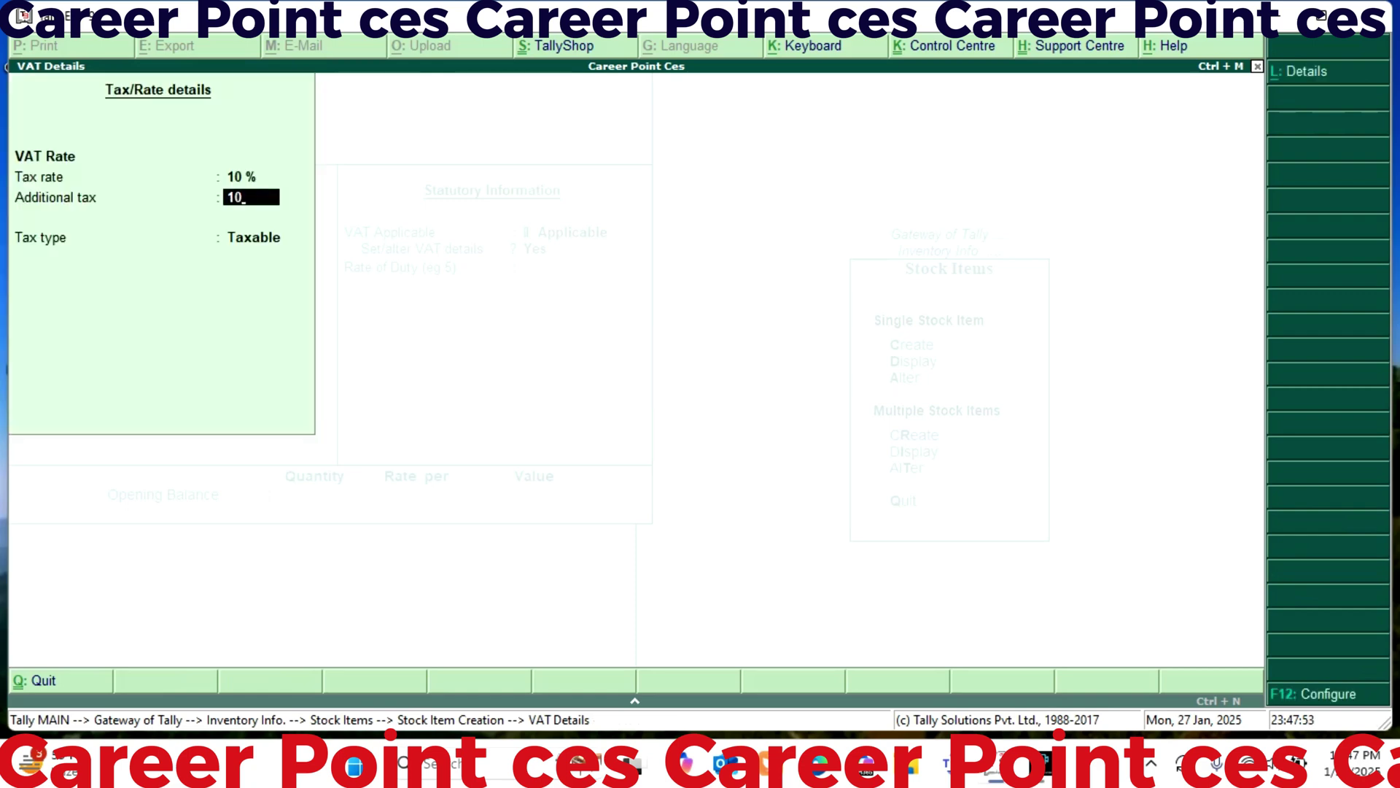
{"action": "key", "text": "Return"}
{"action": "key", "text": "ctrl+a"}
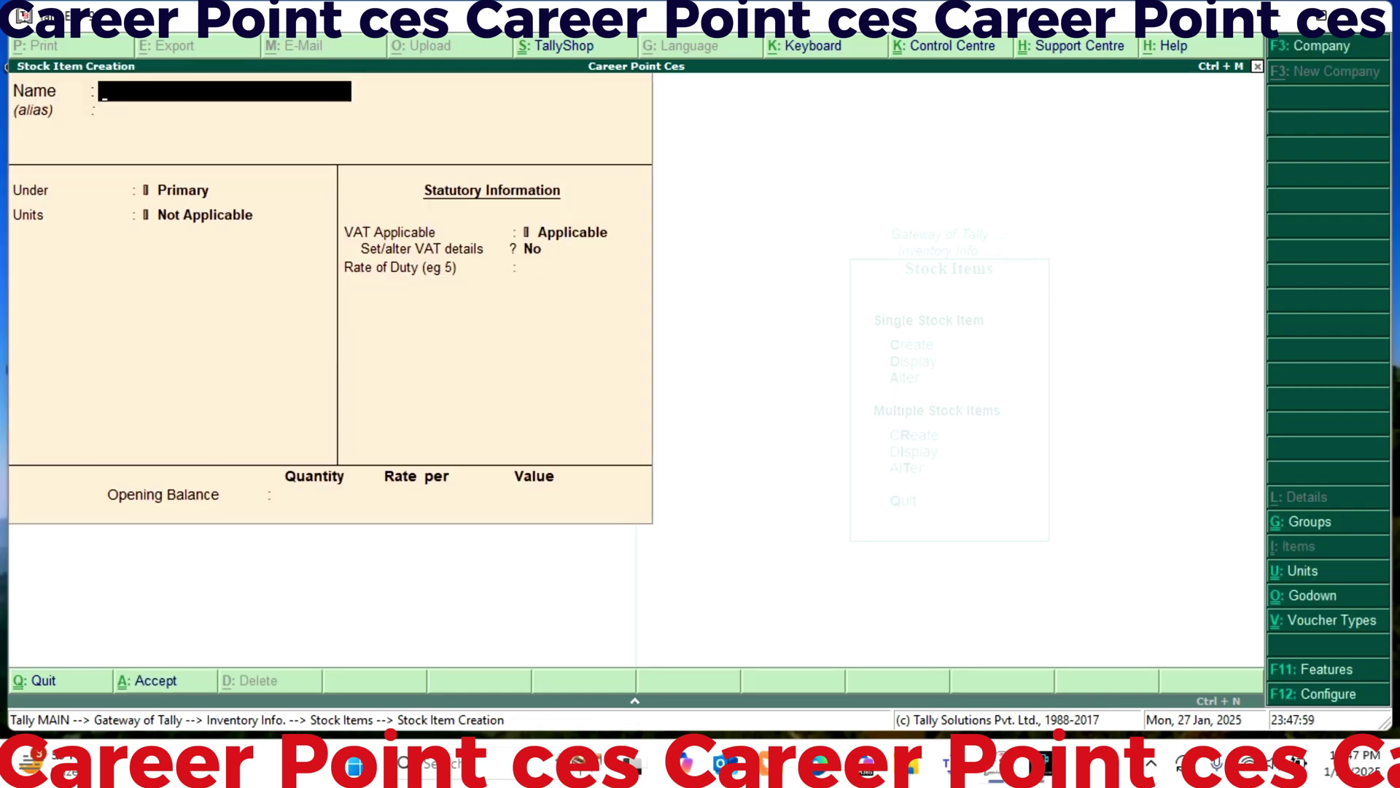
{"action": "key", "text": "Escape"}
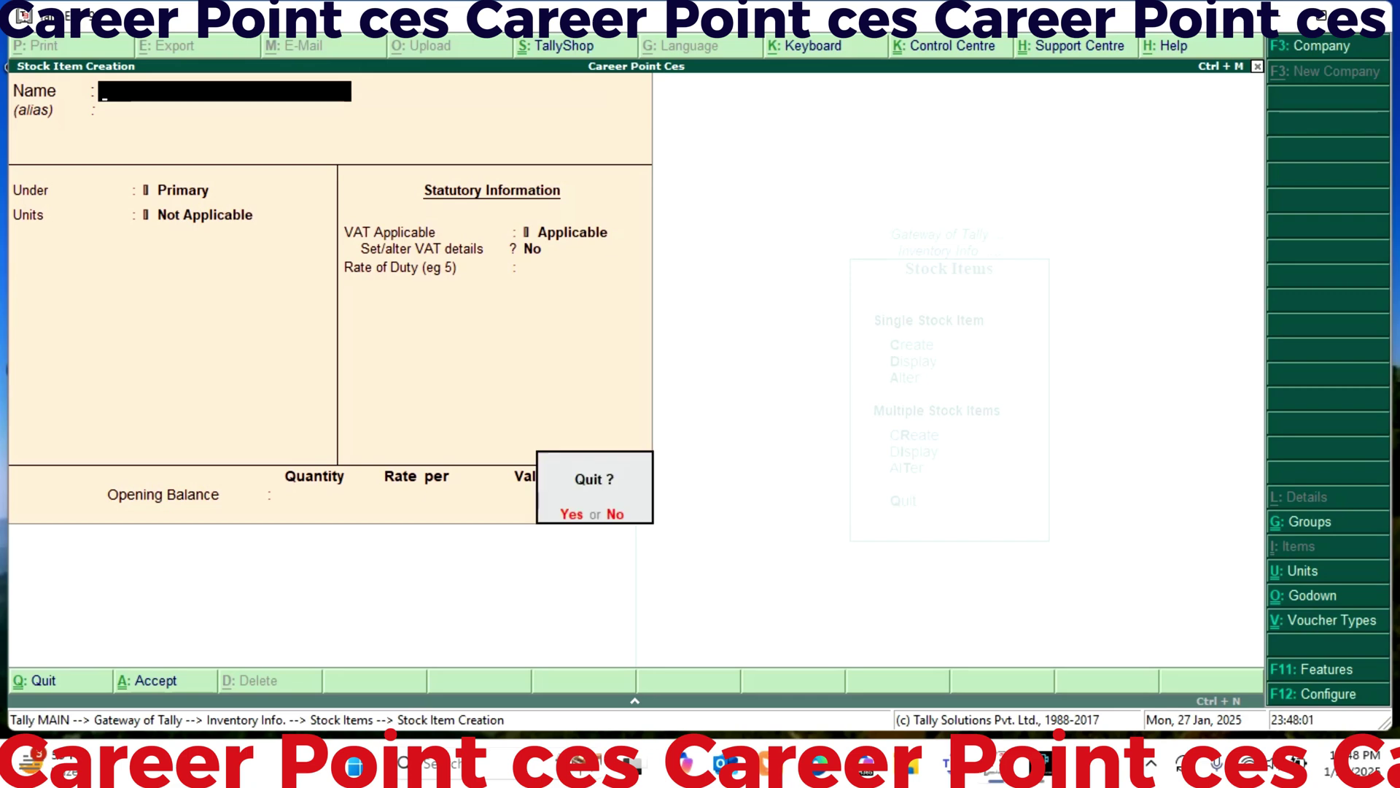
{"action": "key", "text": "y"}
{"action": "key", "text": "Escape"}
{"action": "key", "text": "Escape"}
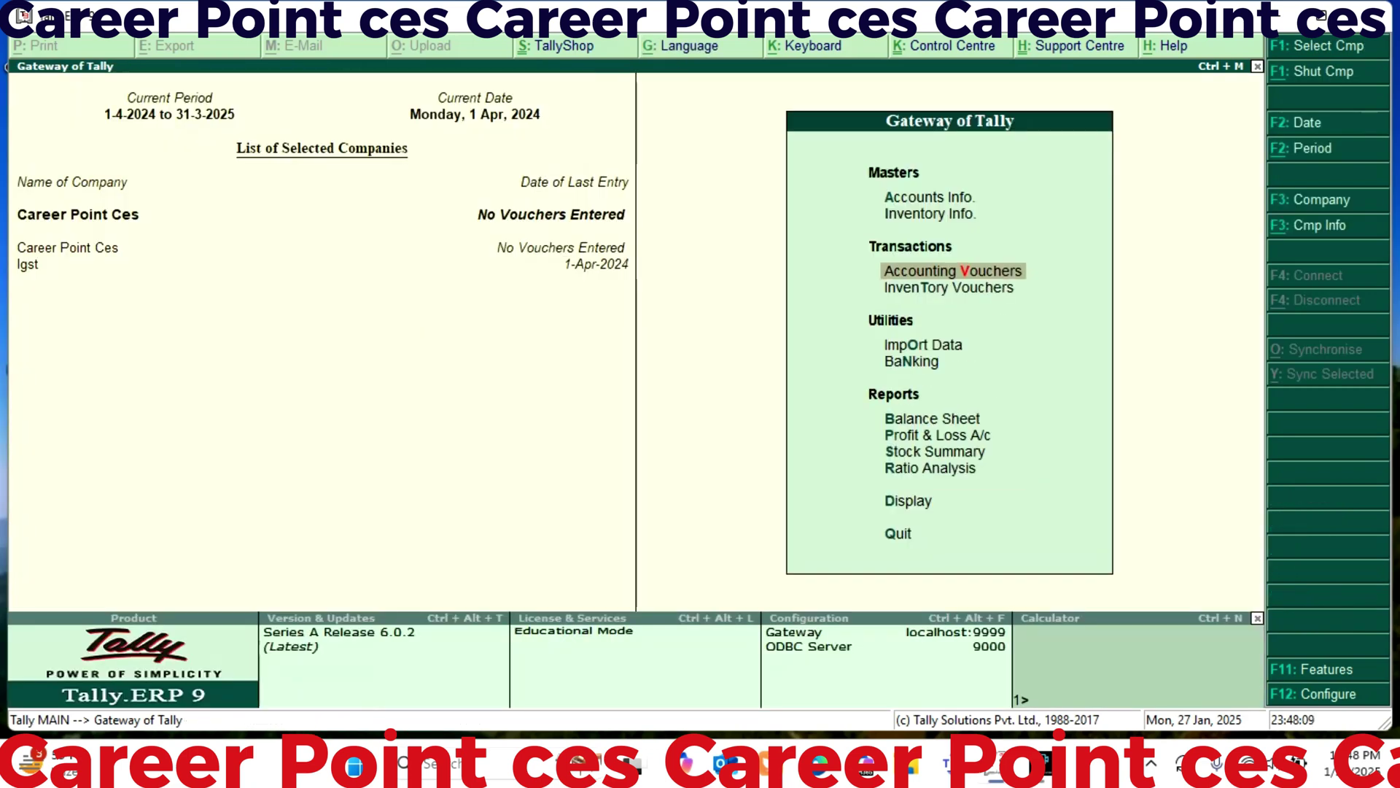
Start a purchase voucher with supplier invoice number 01 dated 1-Apr-2024.
{"action": "key", "text": "Return"}
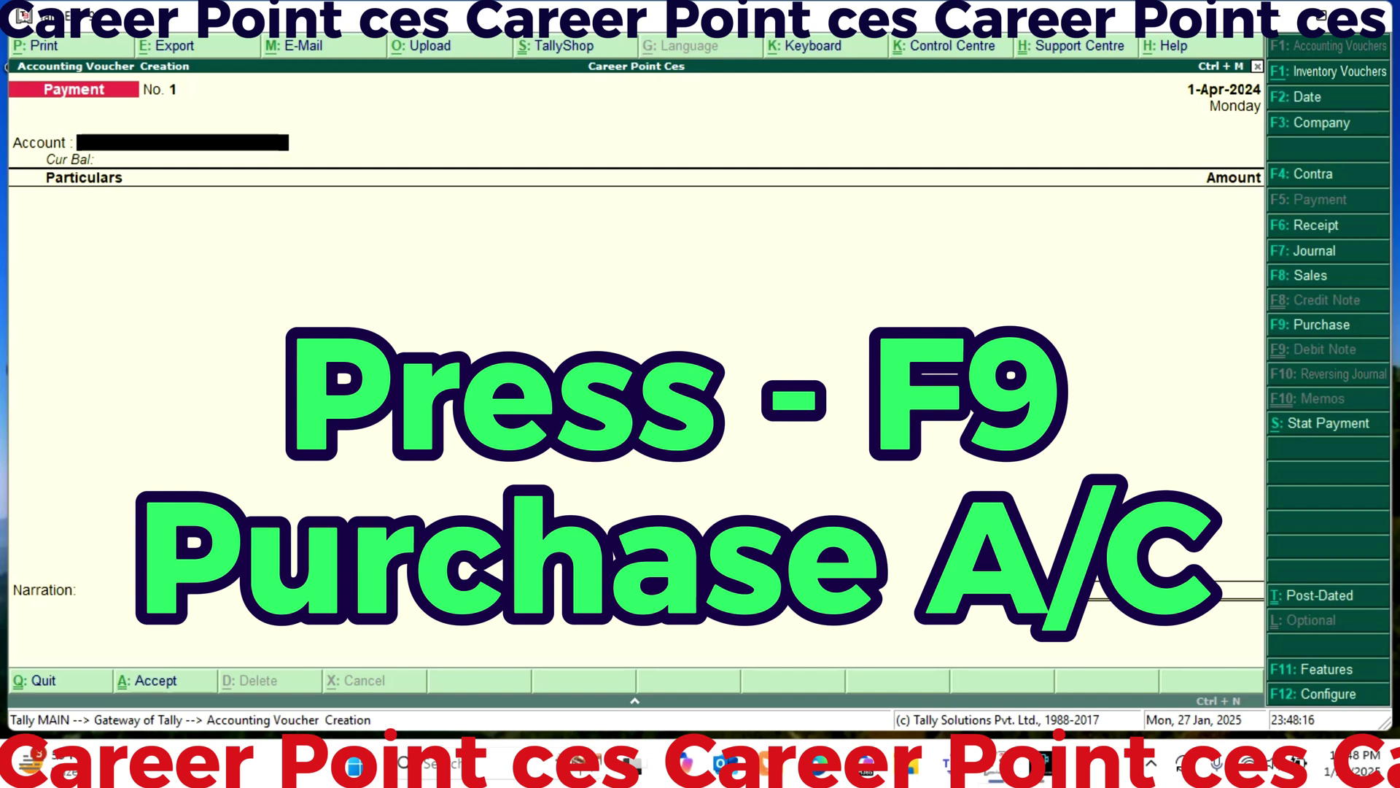
{"action": "key", "text": "F9"}
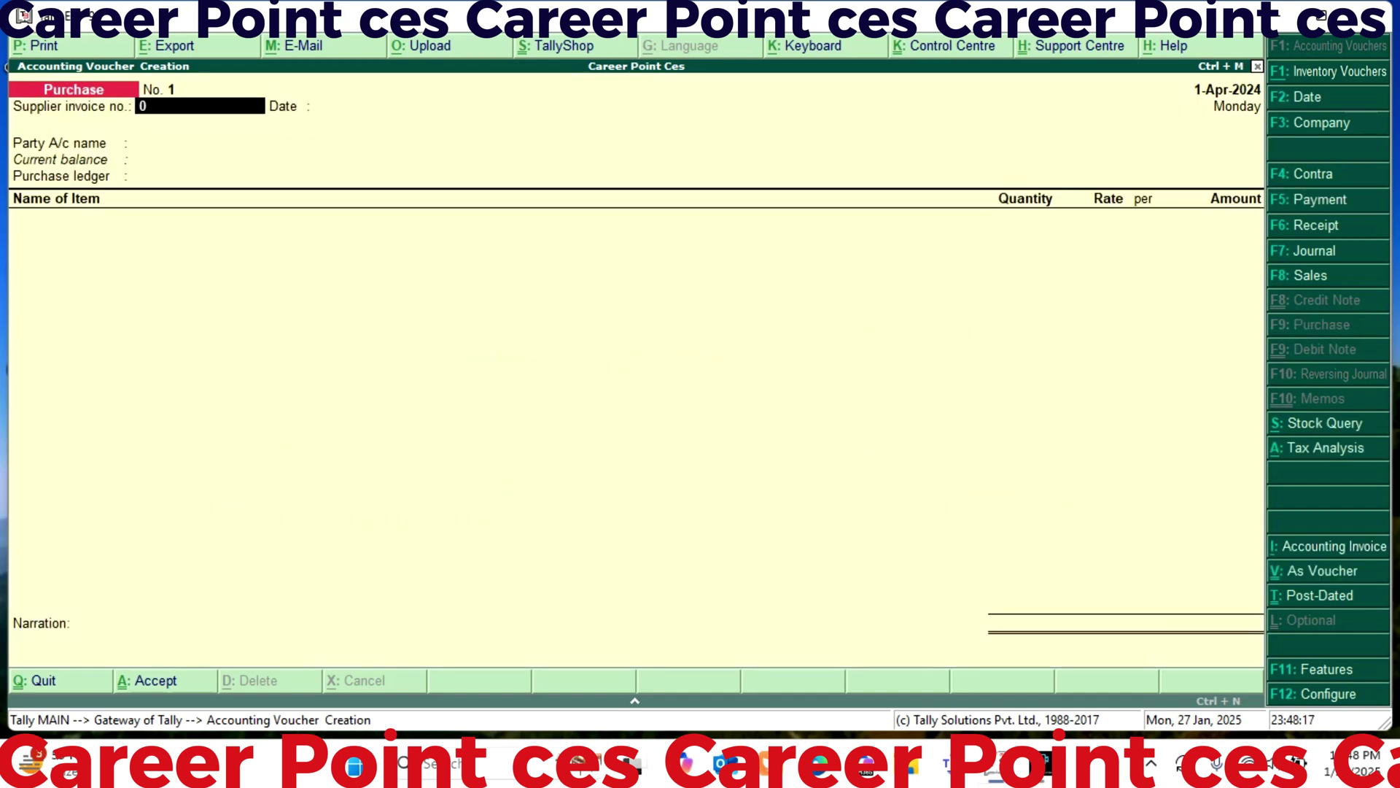
{"action": "type", "text": "01"}
{"action": "key", "text": "Return"}
{"action": "key", "text": "Return"}
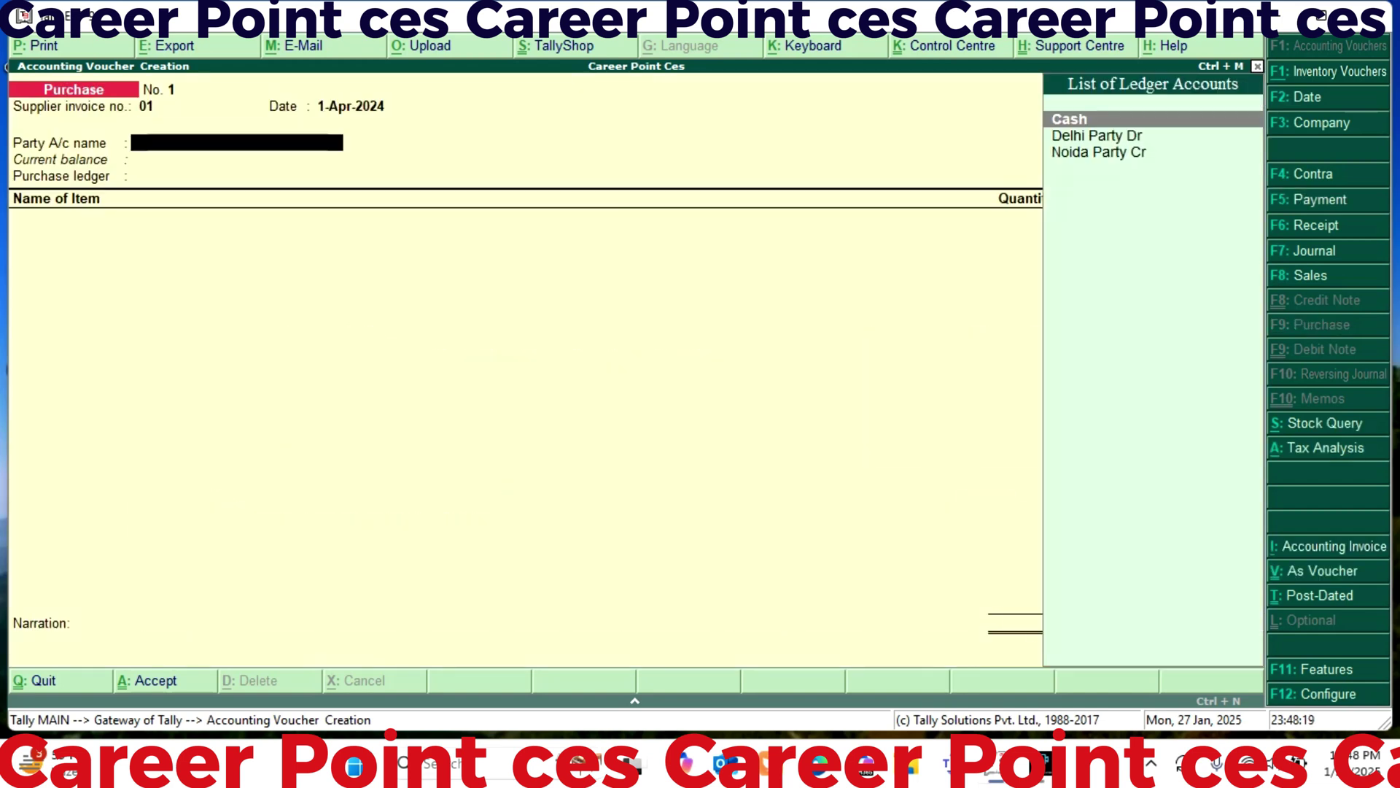
Choose Noida Party Cr as the purchase voucher's party account and accept its party details without adding anything.
{"action": "key", "text": "Down"}
{"action": "key", "text": "Down"}
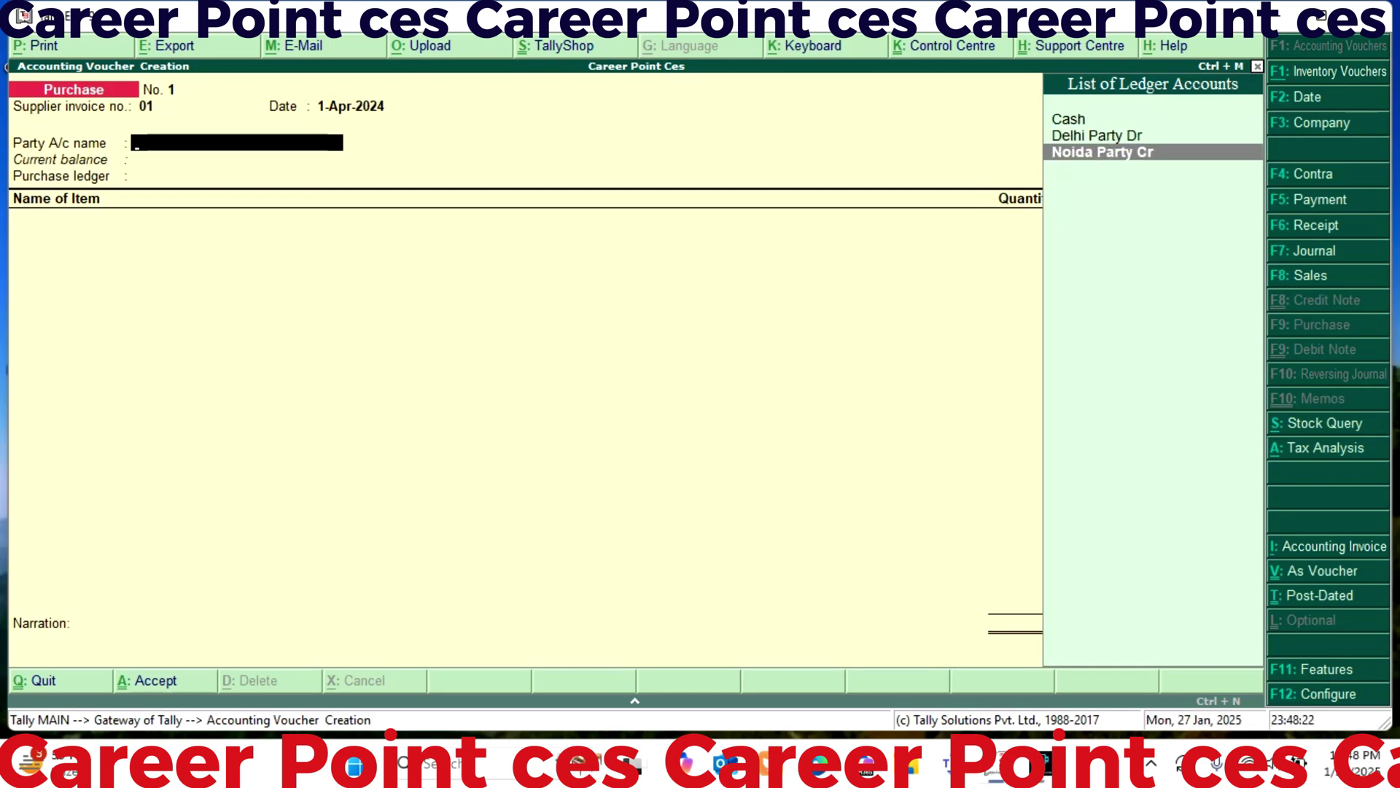
{"action": "key", "text": "Return"}
{"action": "key", "text": "Return"}
{"action": "key", "text": "Return"}
{"action": "key", "text": "Return"}
{"action": "key", "text": "Return"}
{"action": "key", "text": "Return"}
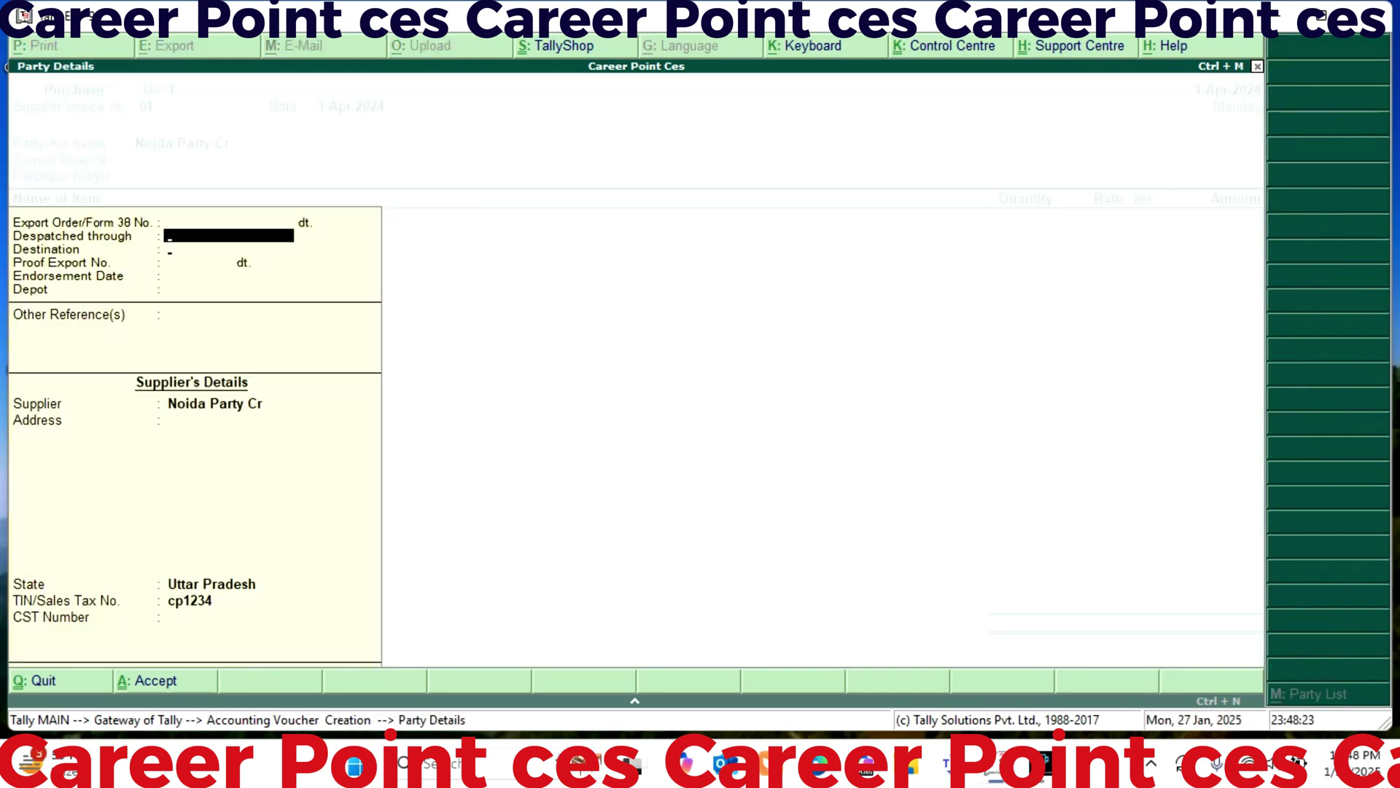
{"action": "key", "text": "Return"}
{"action": "key", "text": "Return"}
{"action": "key", "text": "Return"}
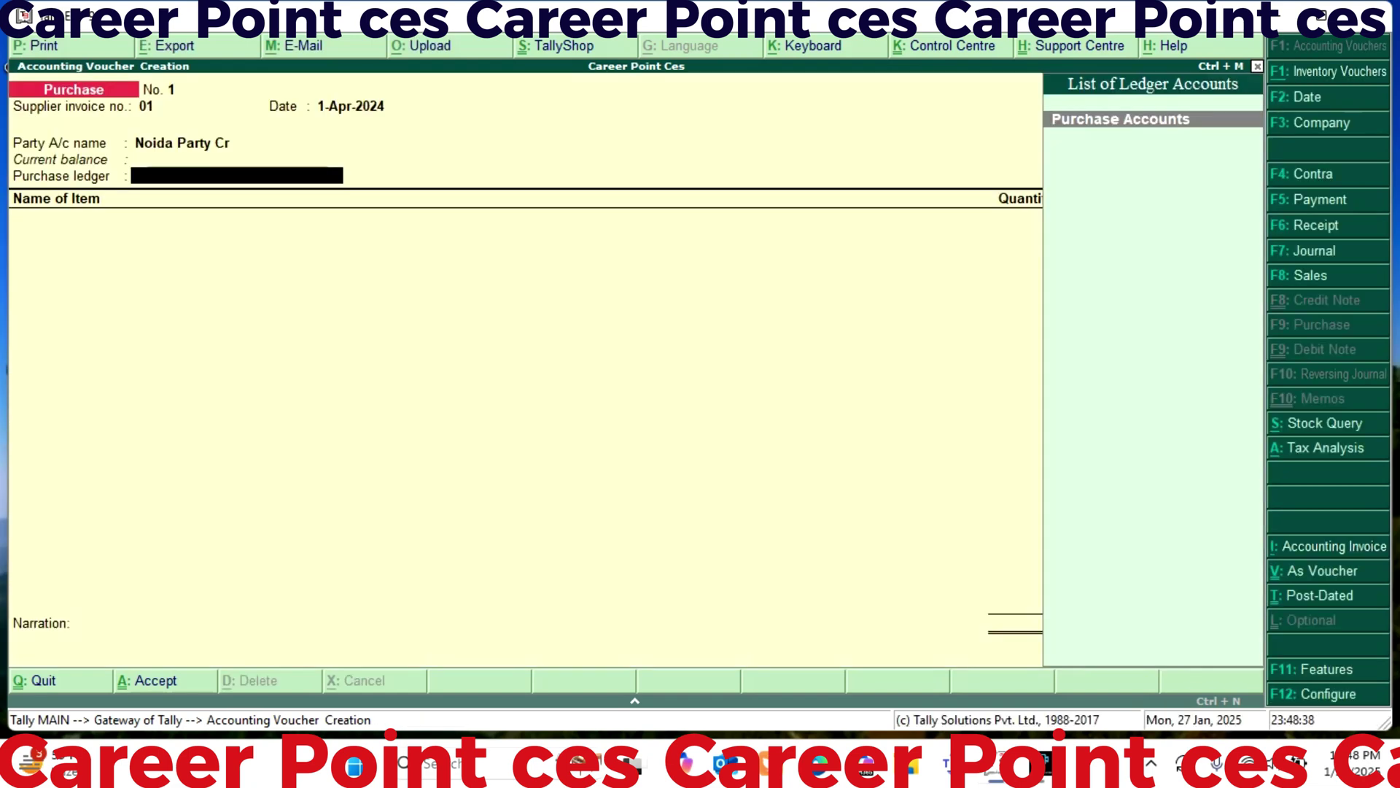
Use Purchase Accounts as the purchase ledger and enter 20 pces of LCD from Main Location at a rate of 5,000.
{"action": "key", "text": "Return"}
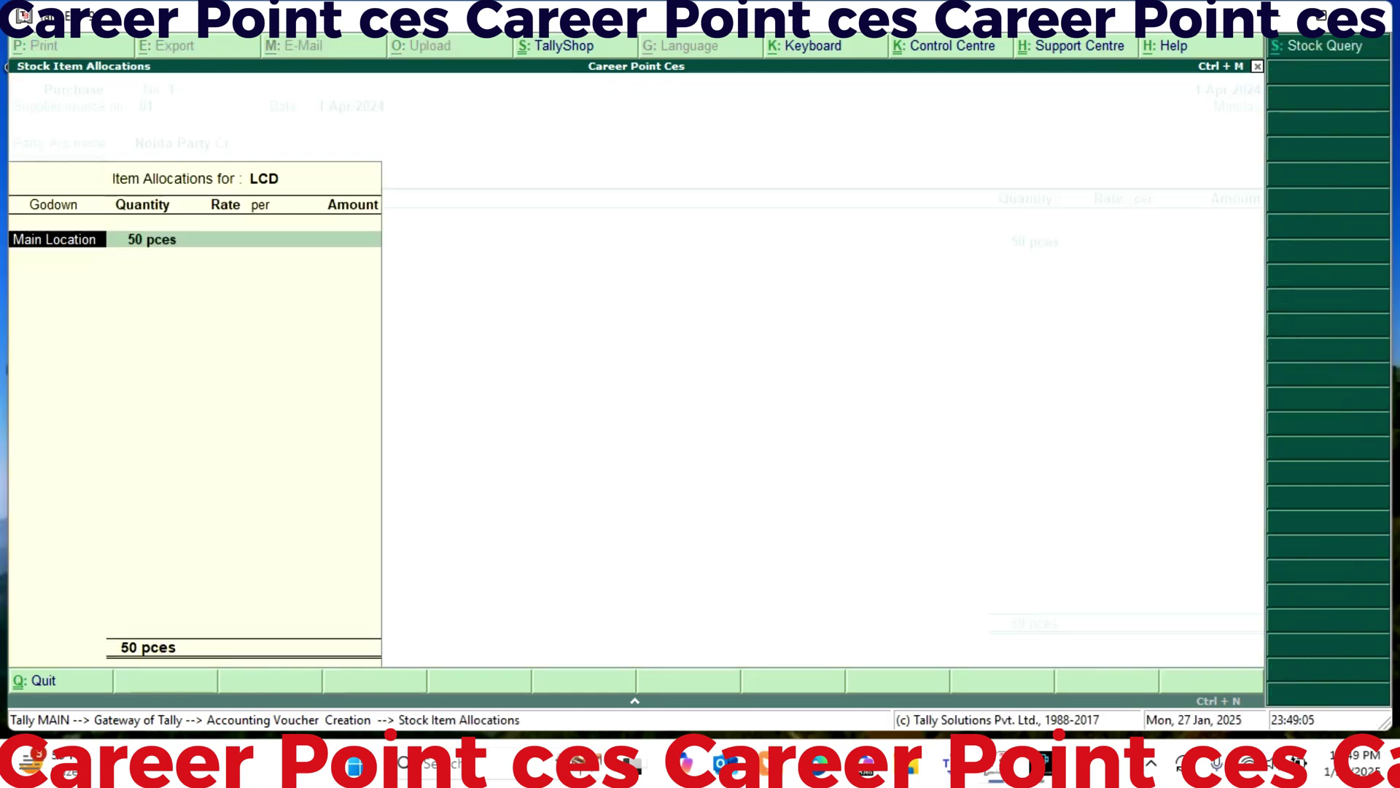
{"action": "key", "text": "Return"}
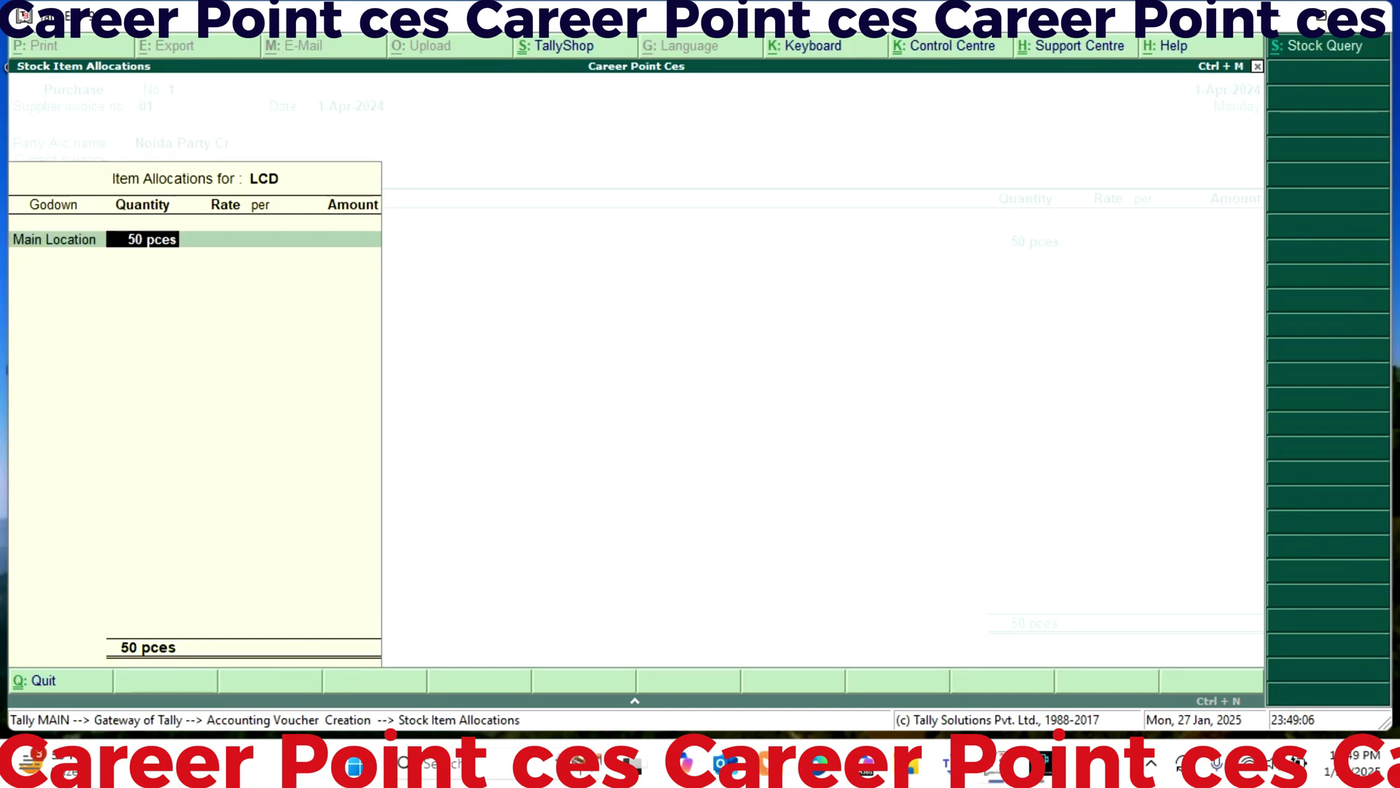
{"action": "type", "text": "20"}
{"action": "key", "text": "Return"}
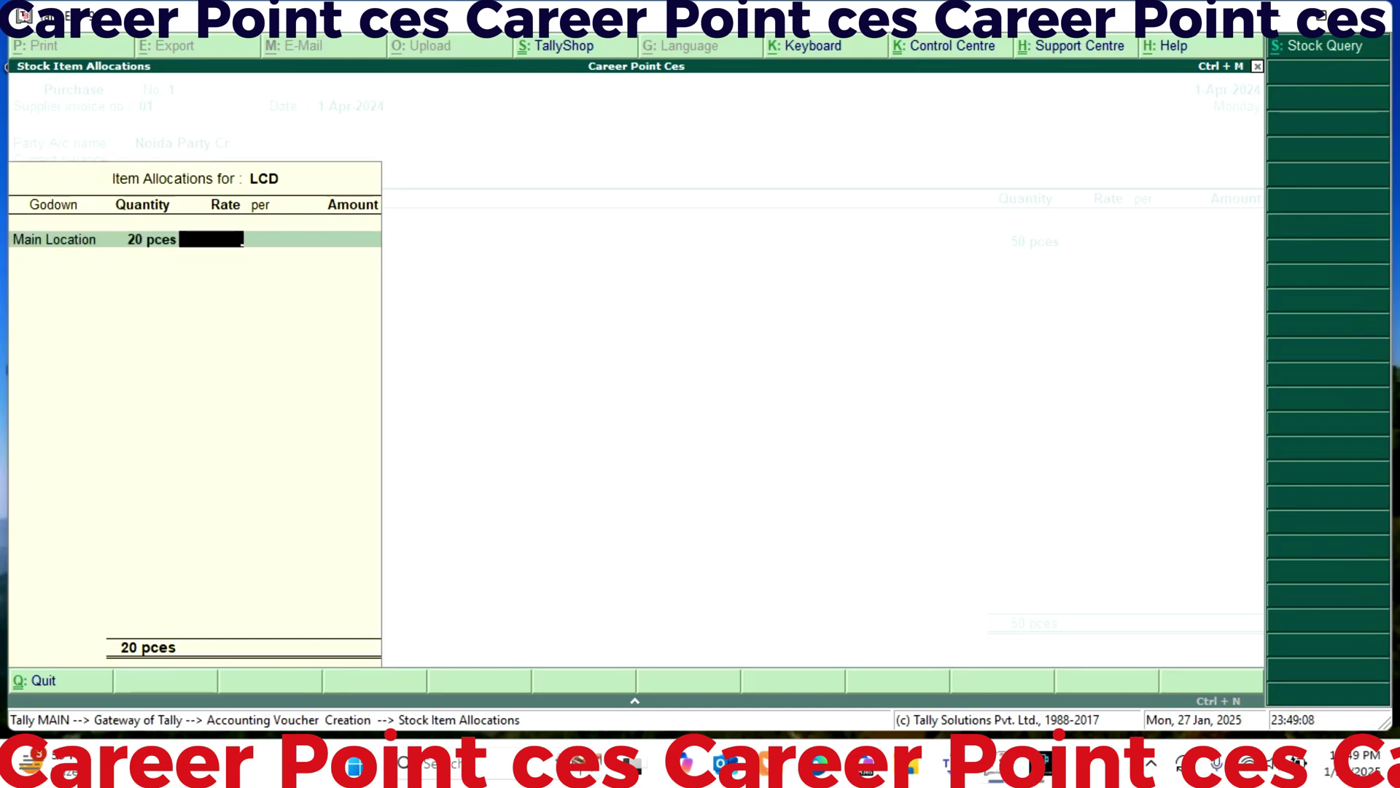
{"action": "type", "text": "5000"}
{"action": "key", "text": "Return"}
{"action": "key", "text": "Return"}
{"action": "key", "text": "Return"}
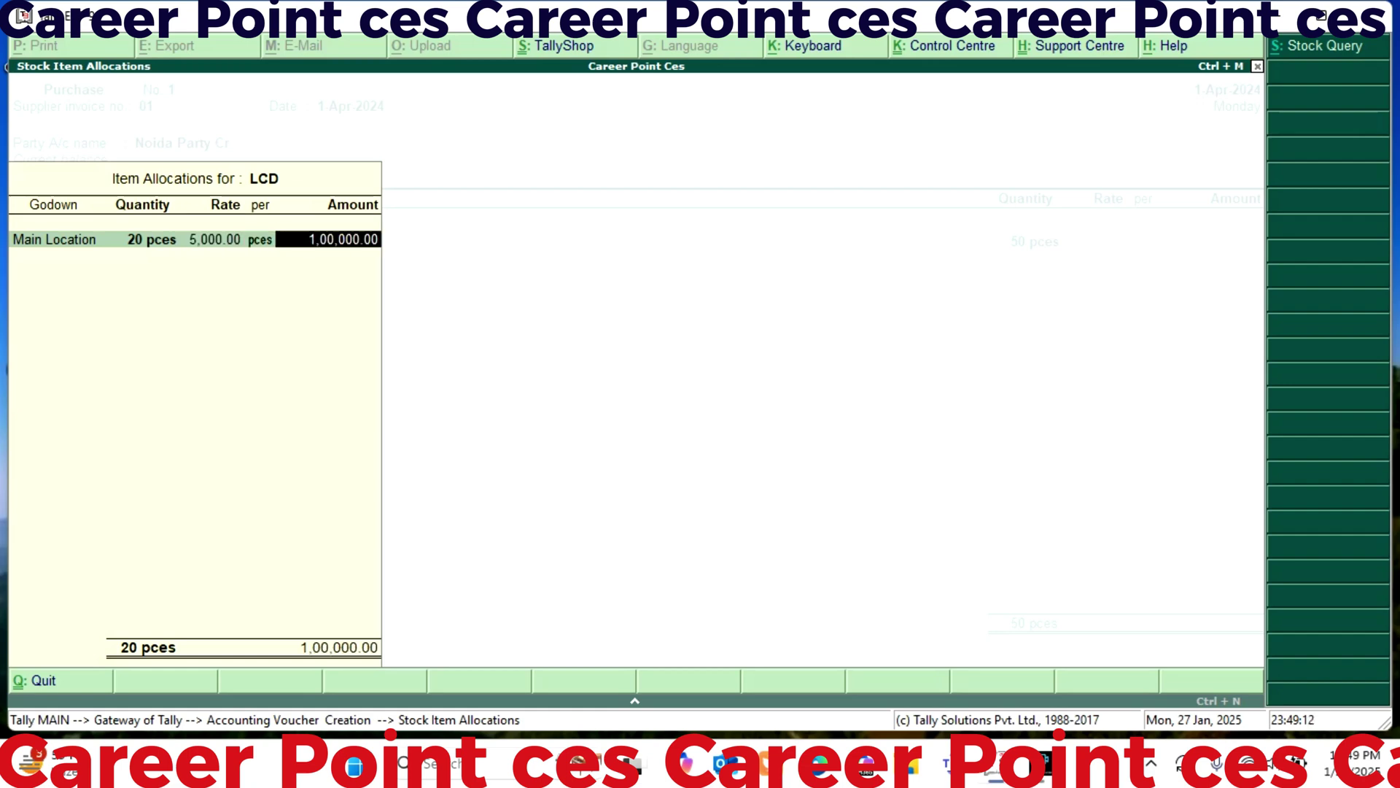
{"action": "key", "text": "Return"}
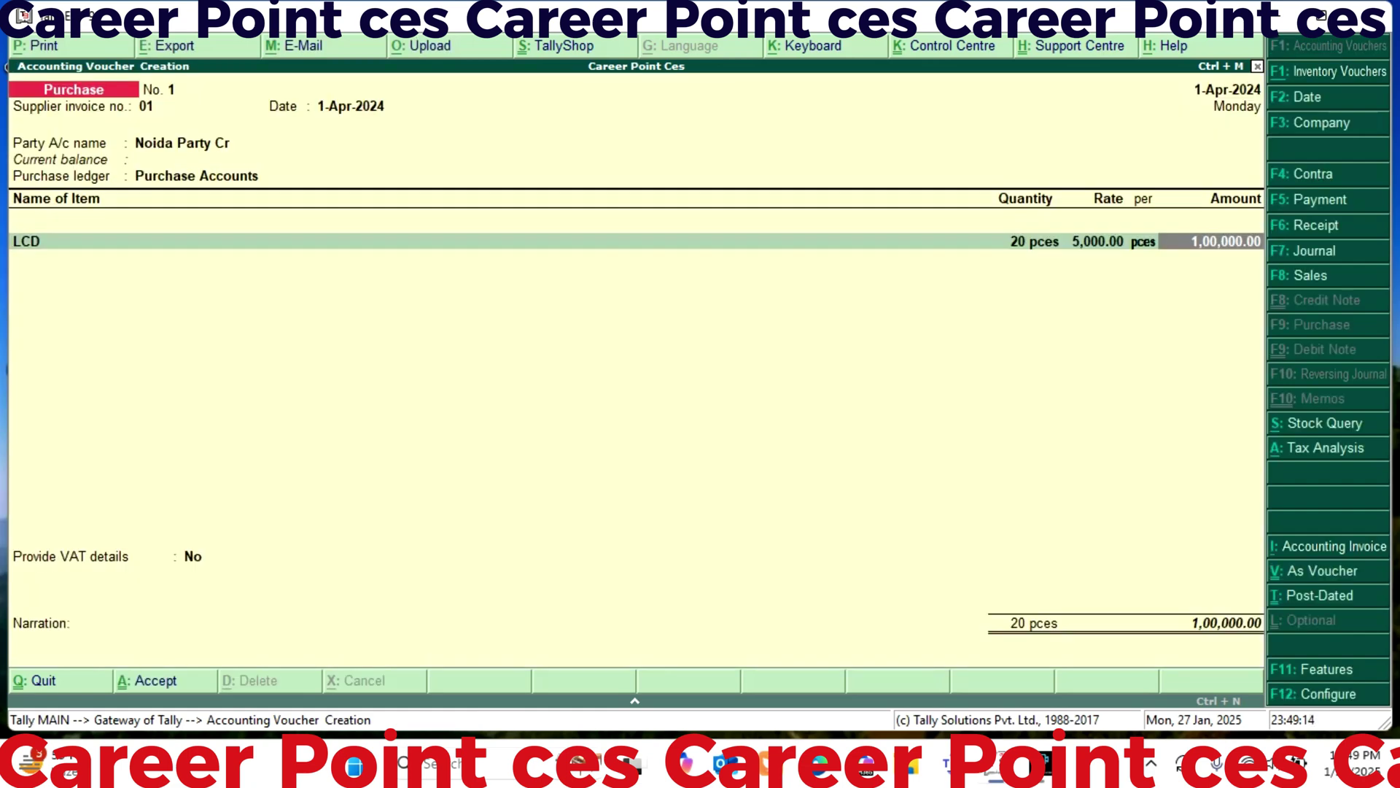
End the purchase voucher's item list and add the Input Vat@10% ledger beneath the LCD line.
{"action": "key", "text": "Return"}
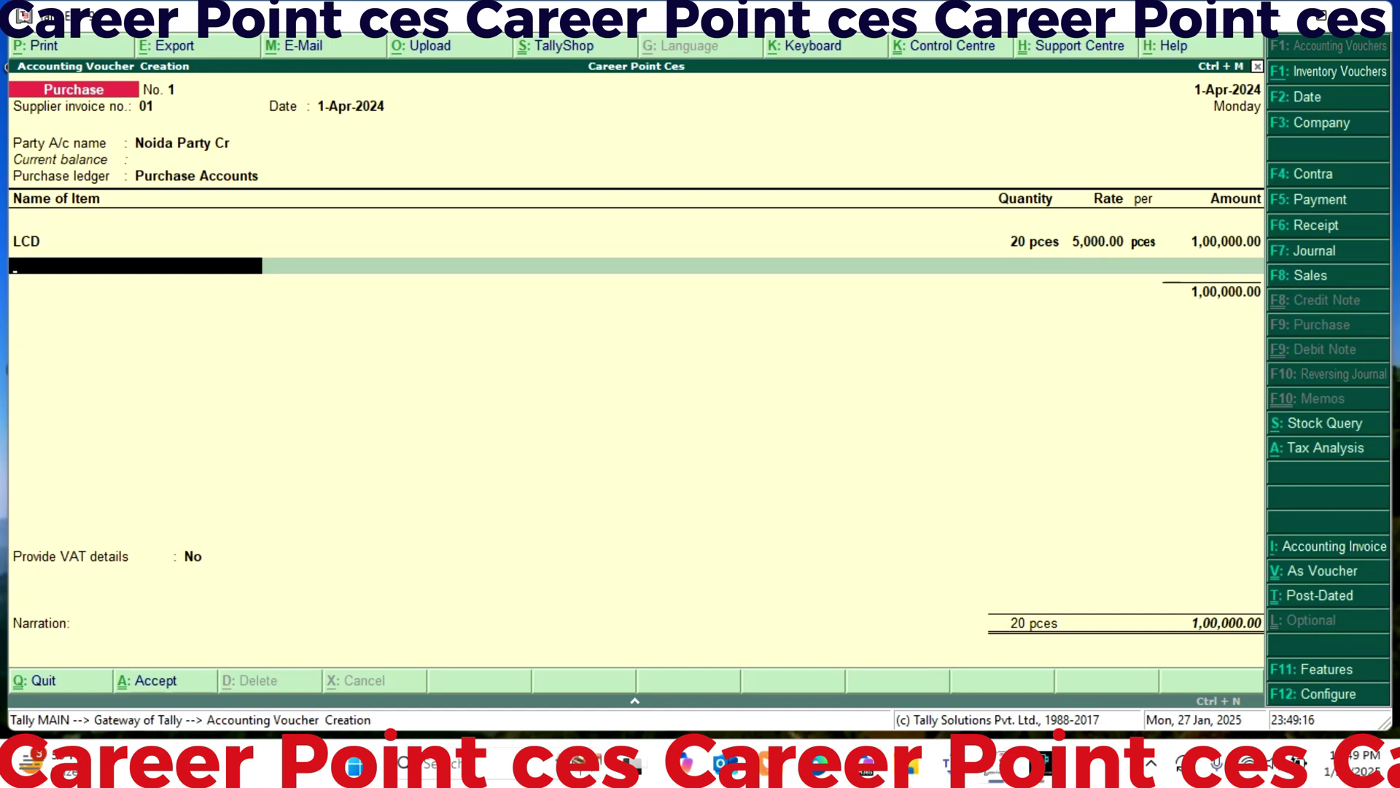
{"action": "key", "text": "Return"}
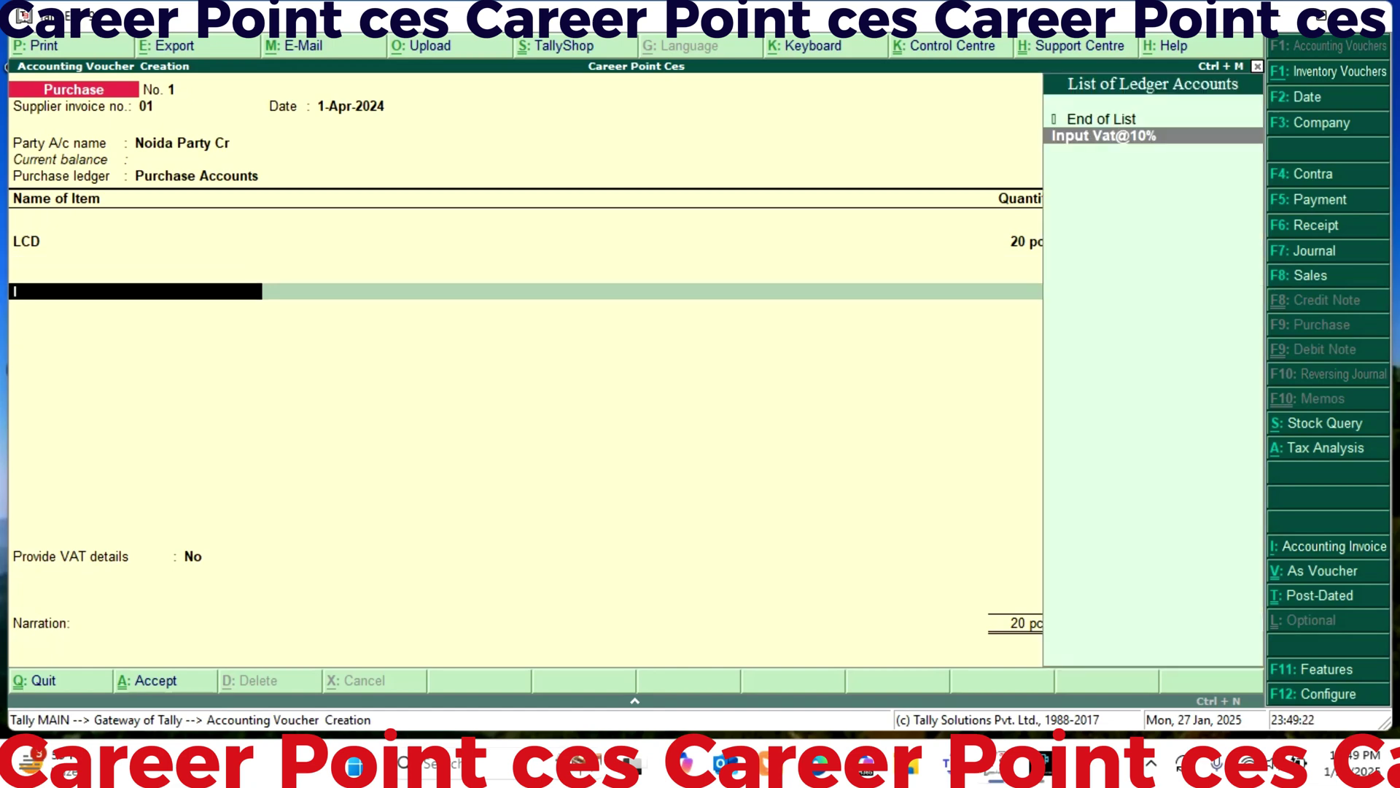
{"action": "type", "text": "In"}
{"action": "key", "text": "Return"}
{"action": "key", "text": "Return"}
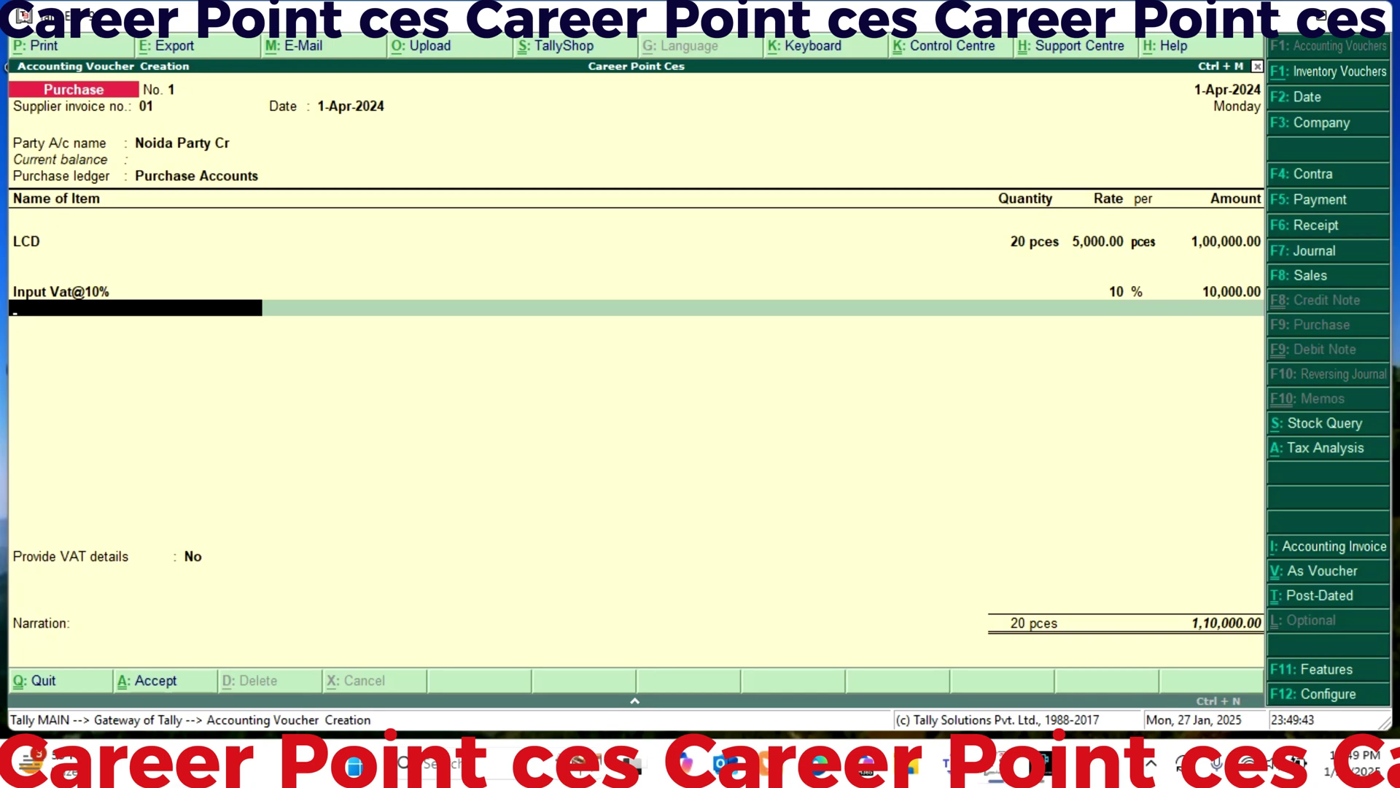
Finish the purchase voucher with VAT details left at No and a blank narration, and save it.
{"action": "key", "text": "Return"}
{"action": "key", "text": "Return"}
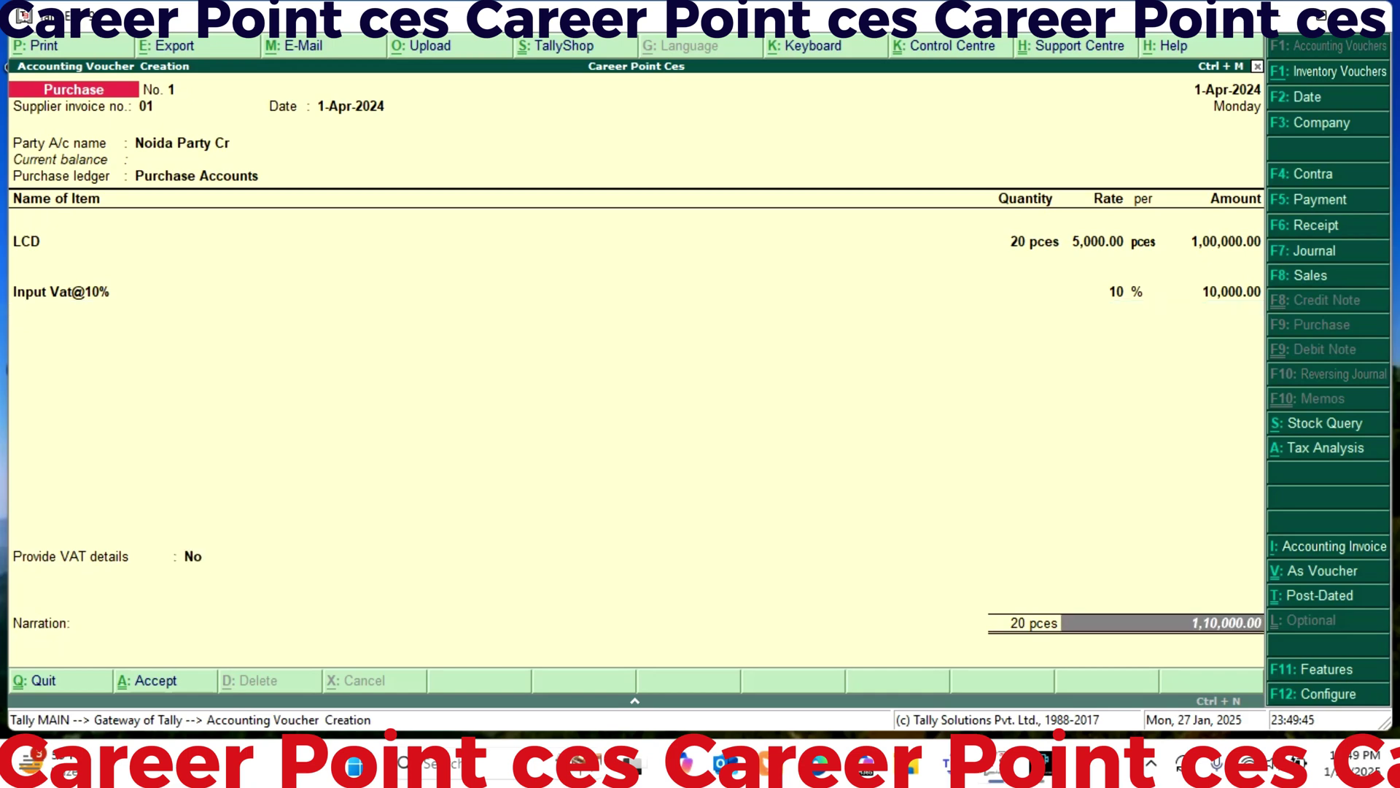
{"action": "key", "text": "Return"}
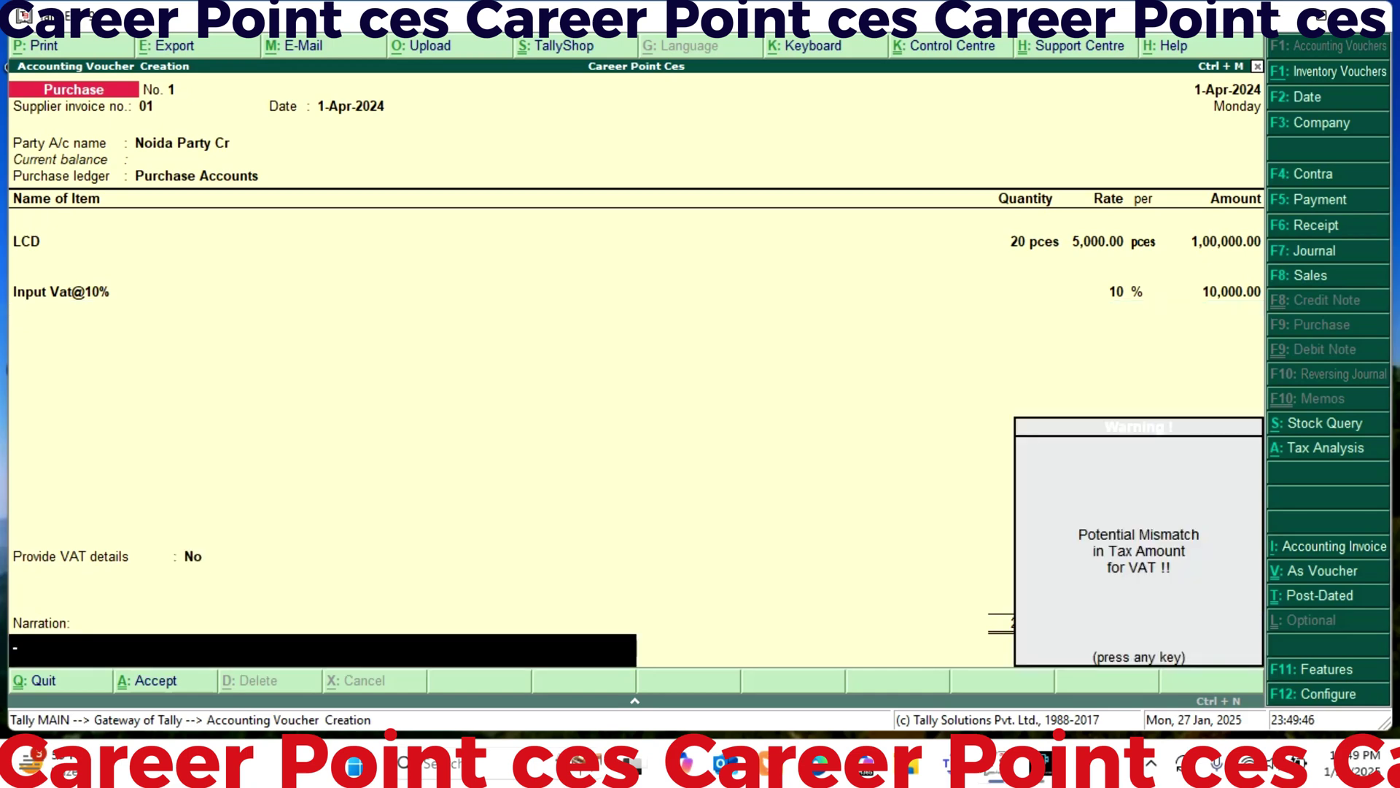
{"action": "key", "text": "Return"}
{"action": "key", "text": "Return"}
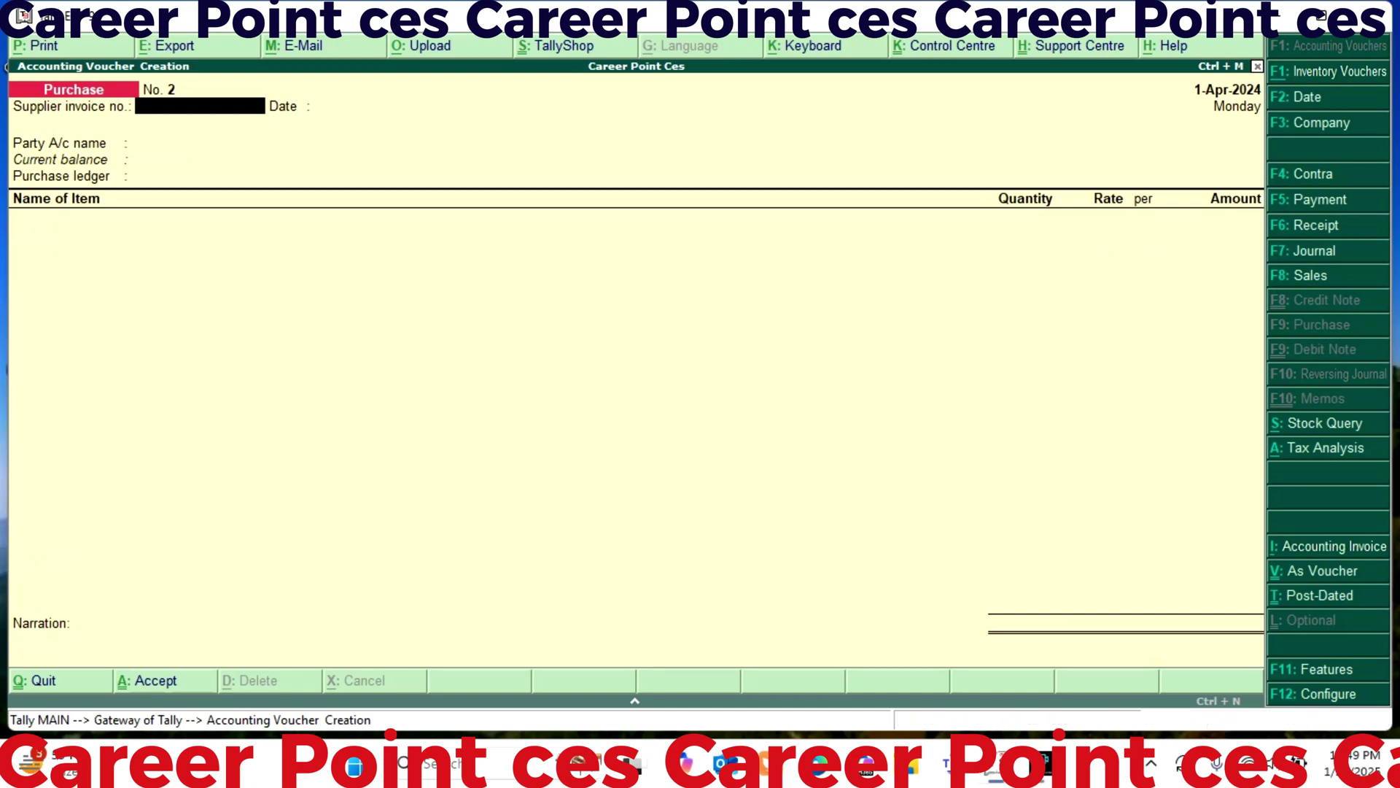
Switch to a sales voucher and enter reference number 01.
{"action": "key", "text": "F8"}
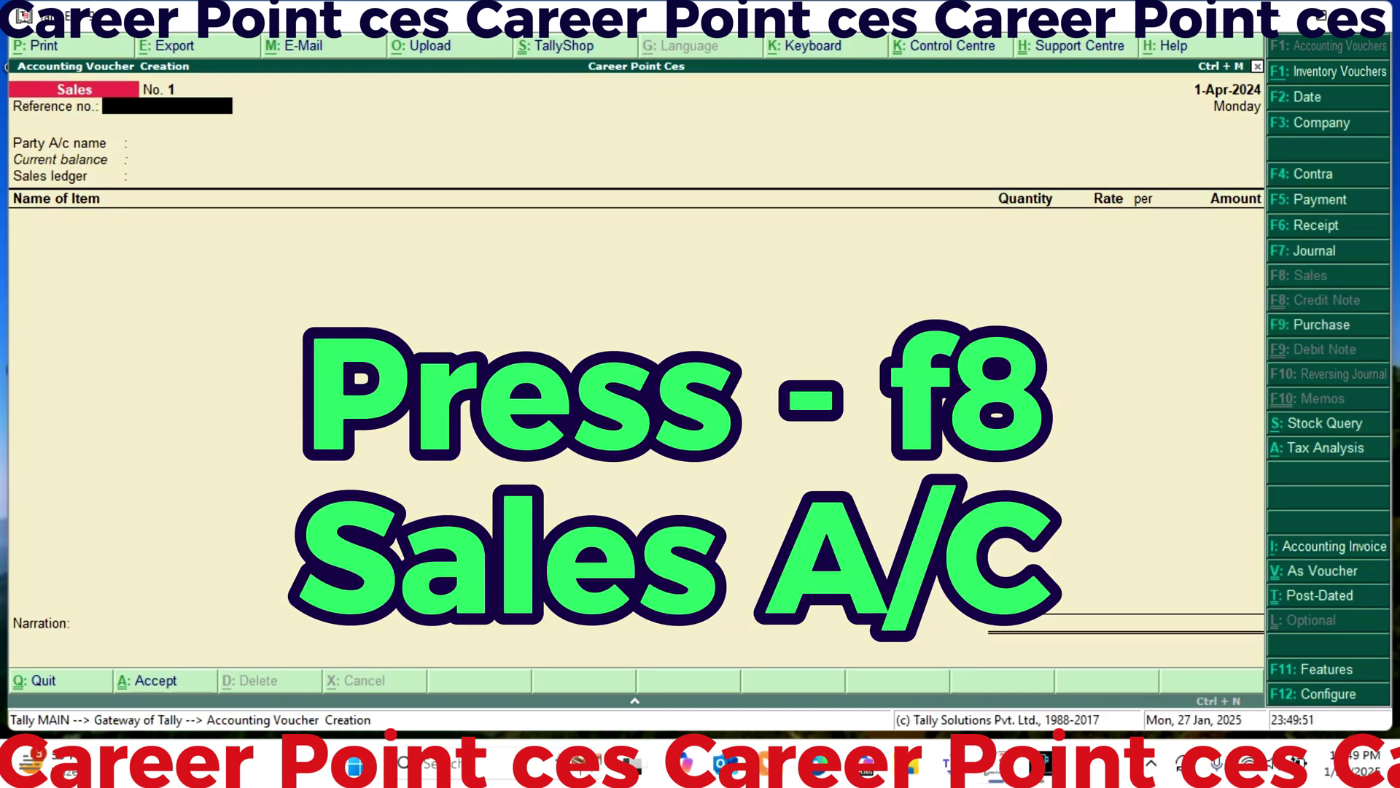
{"action": "type", "text": "01"}
{"action": "key", "text": "Return"}
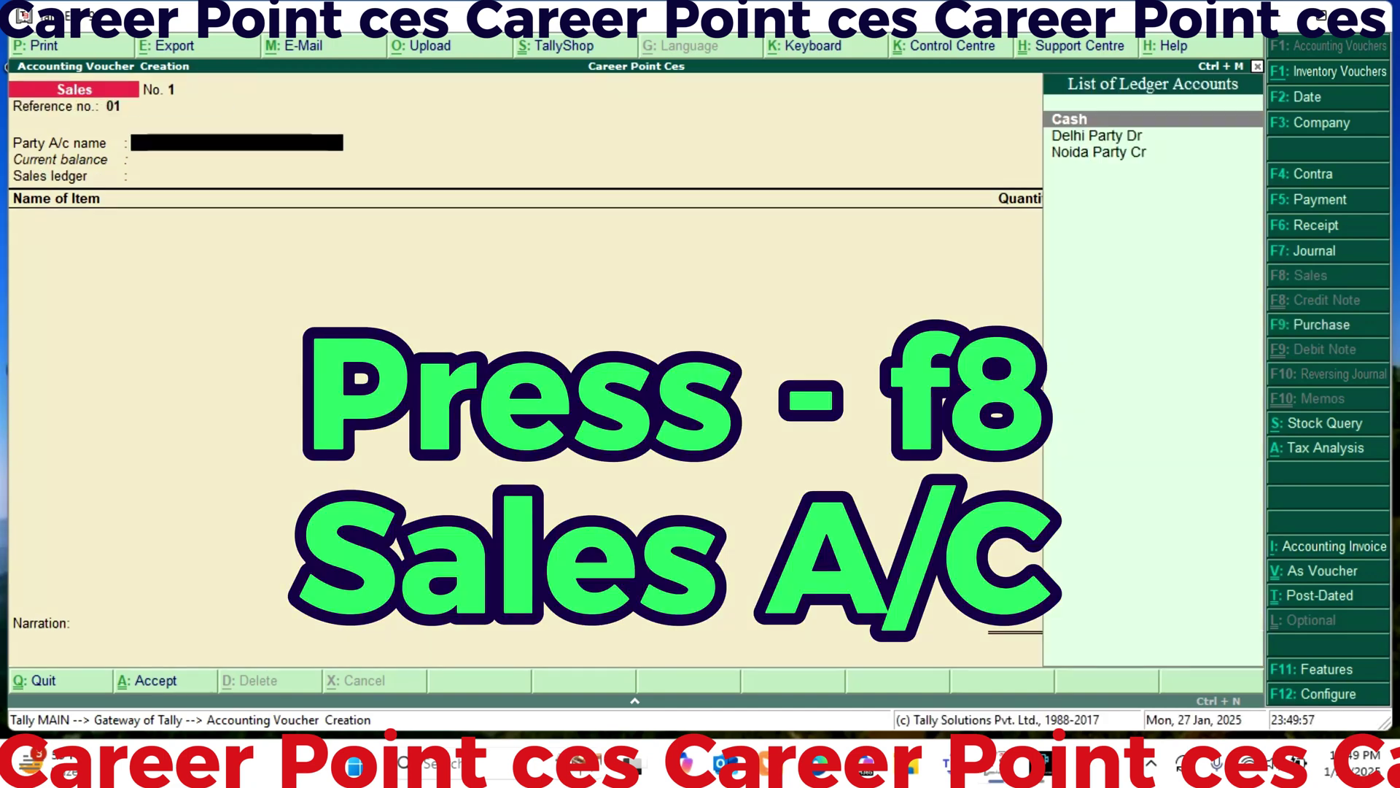
Choose Delhi Party Dr as the sales voucher's party account and accept its despatch, order and buyer details without adding anything.
{"action": "left_click", "coordinate": [1100, 136]}
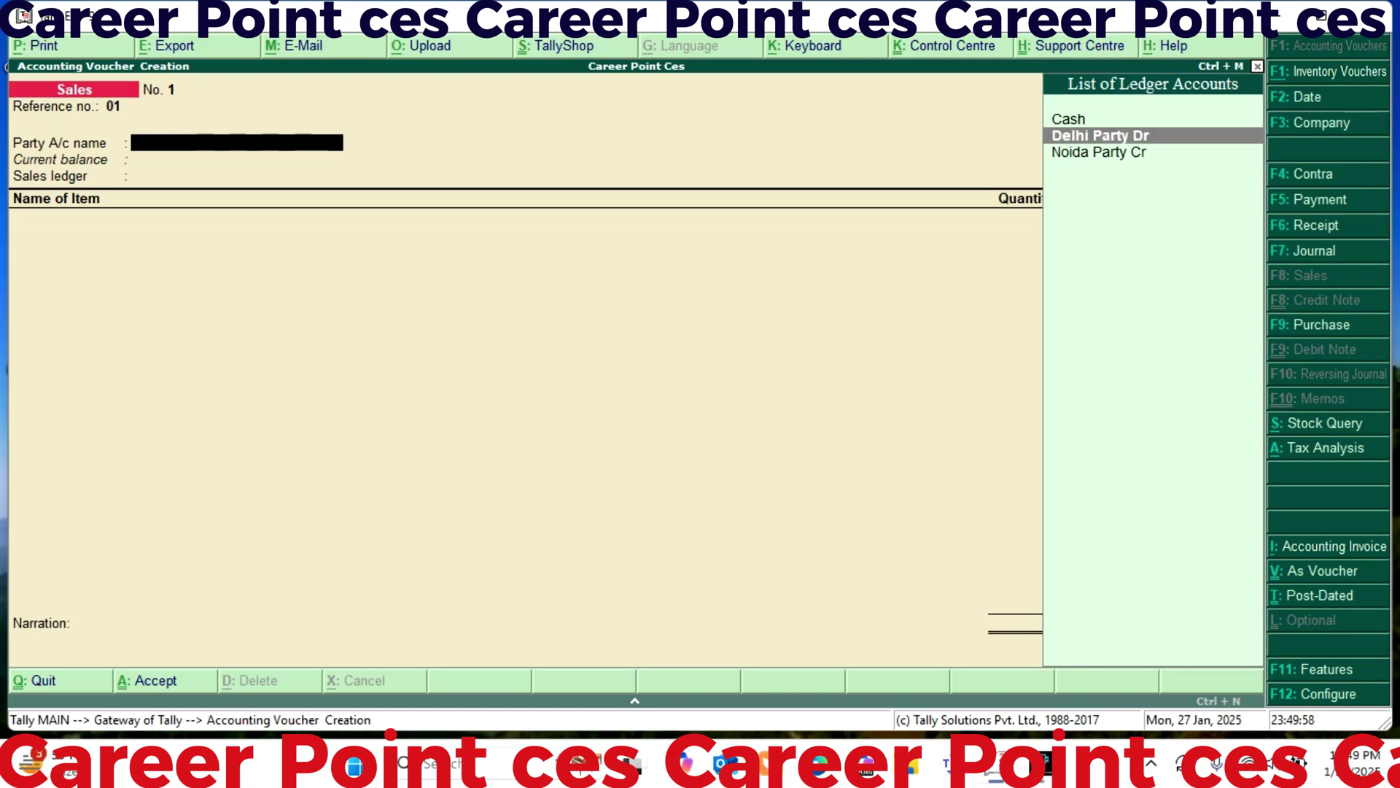
{"action": "key", "text": "Return"}
{"action": "key", "text": "Return"}
{"action": "key", "text": "Return"}
{"action": "key", "text": "Return"}
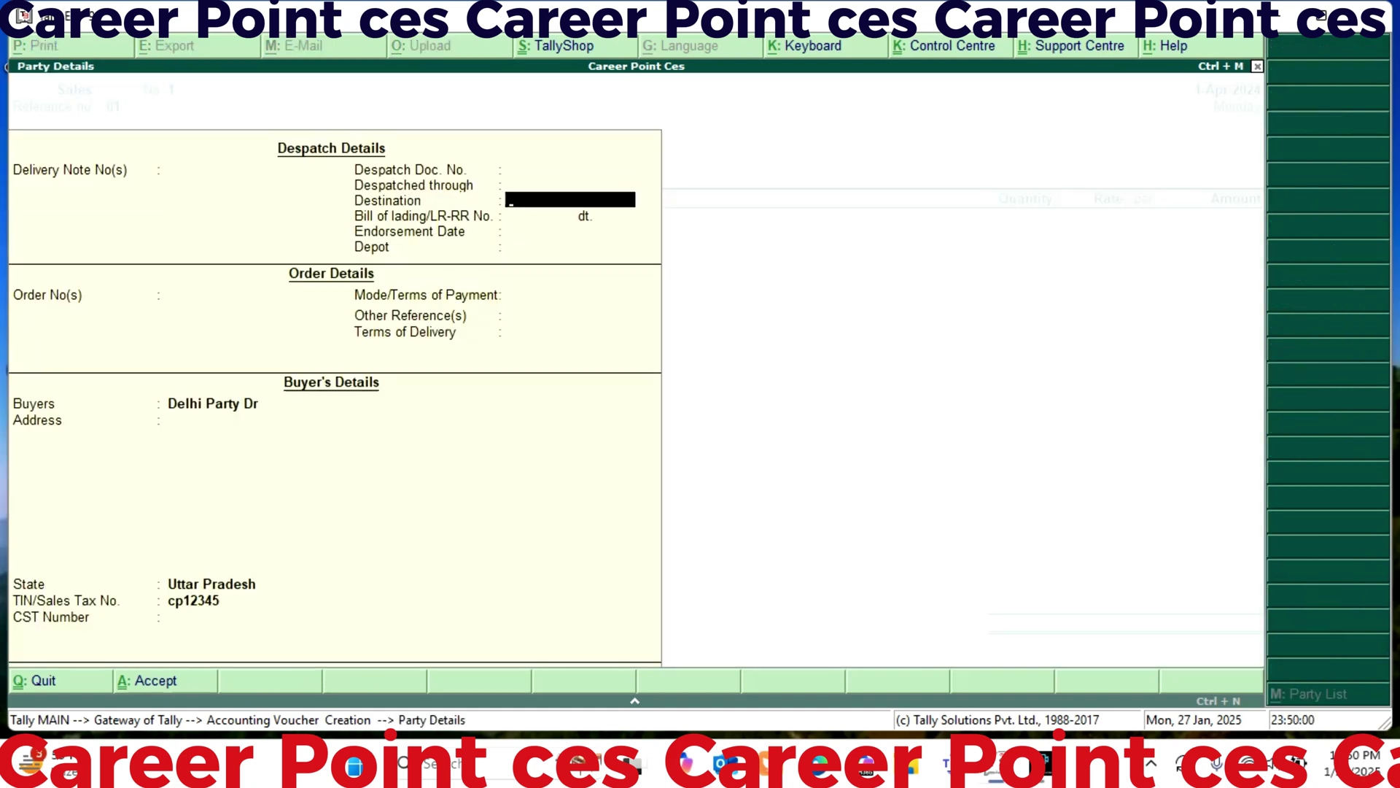
{"action": "key", "text": "Return"}
{"action": "key", "text": "Return"}
{"action": "key", "text": "Return"}
{"action": "key", "text": "Return"}
{"action": "key", "text": "Return"}
{"action": "key", "text": "Return"}
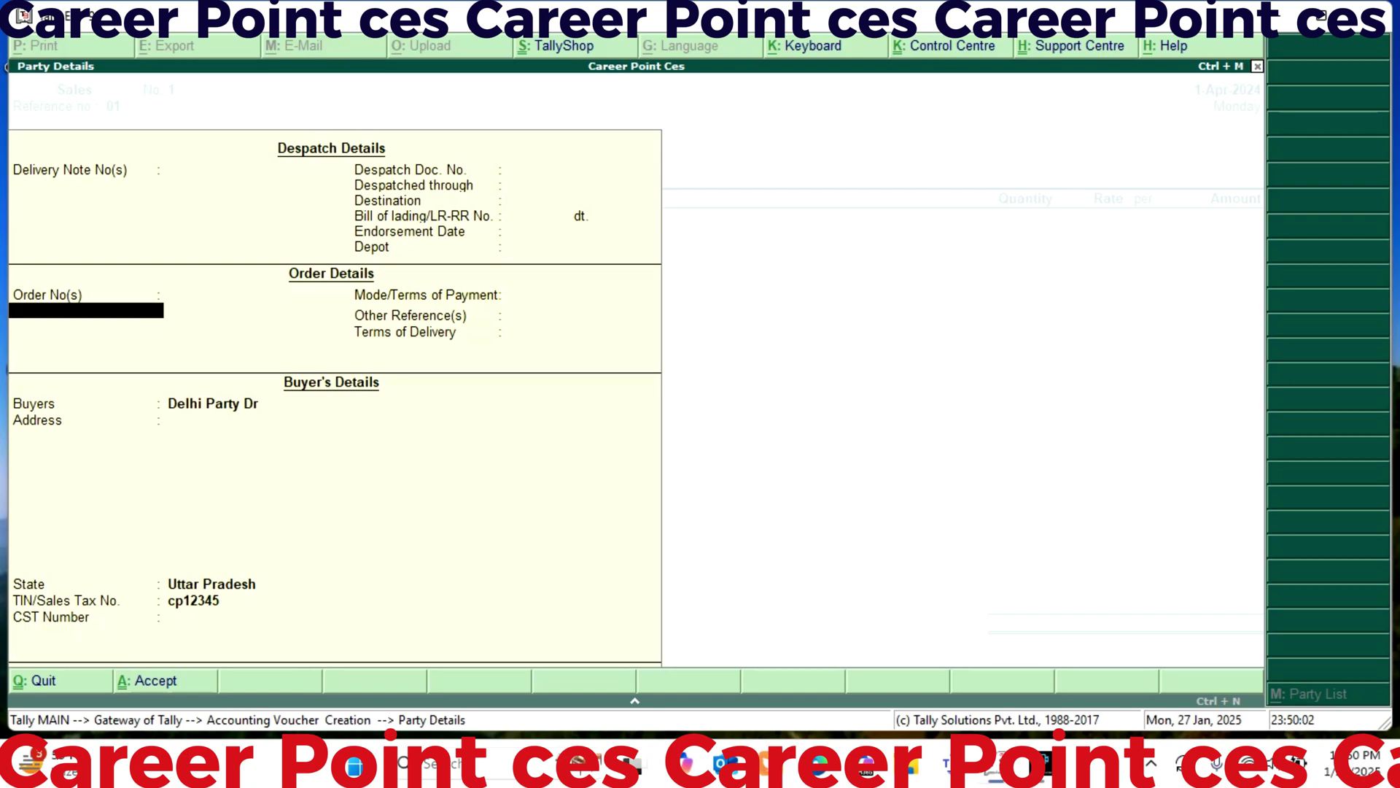
{"action": "key", "text": "Return"}
{"action": "key", "text": "Return"}
{"action": "key", "text": "Return"}
{"action": "key", "text": "Return"}
{"action": "key", "text": "Return"}
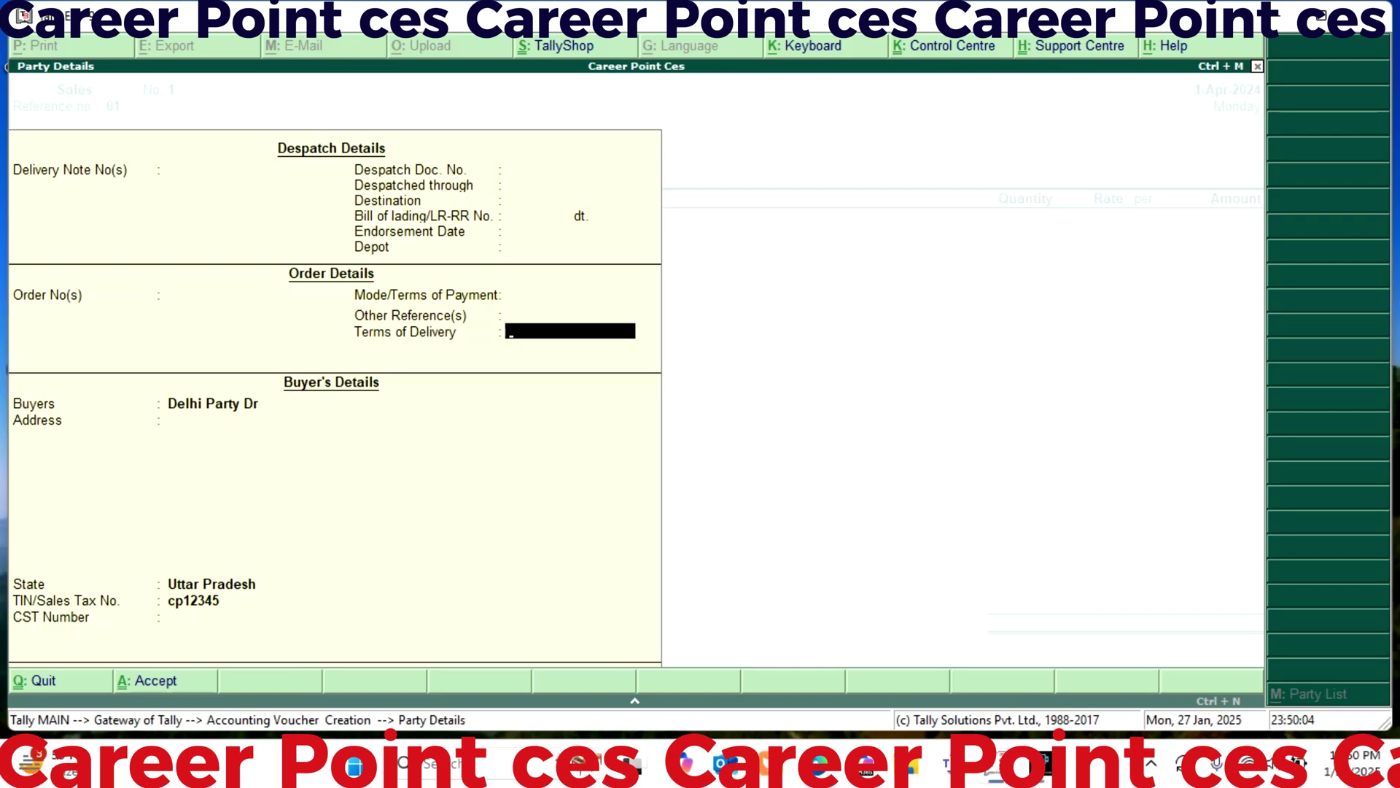
{"action": "key", "text": "Return"}
{"action": "key", "text": "Return"}
{"action": "key", "text": "Return"}
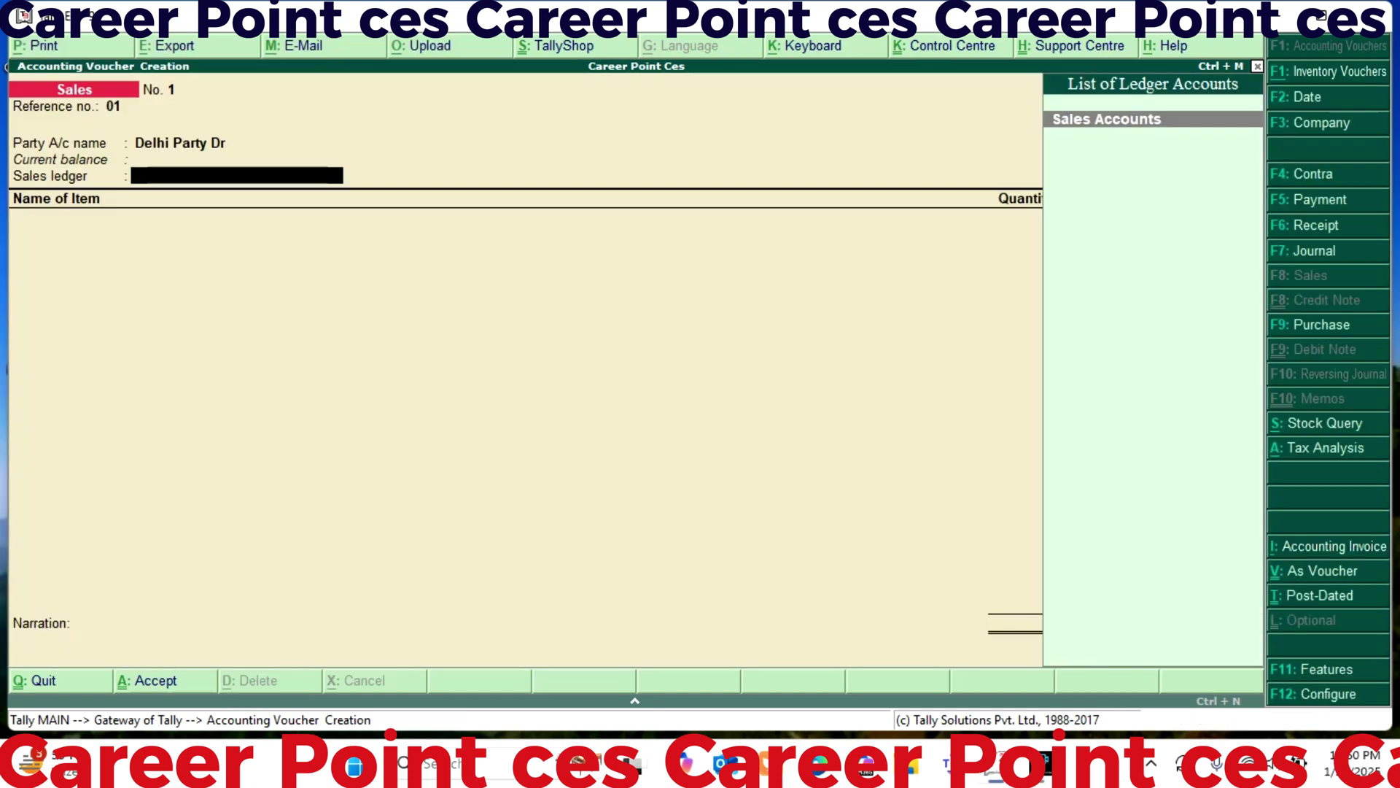
Return to the sales voucher's party account and accept Delhi Party Dr with its unchanged details again.
{"action": "key", "text": "BackSpace"}
{"action": "key", "text": "Return"}
{"action": "key", "text": "Return"}
{"action": "key", "text": "Return"}
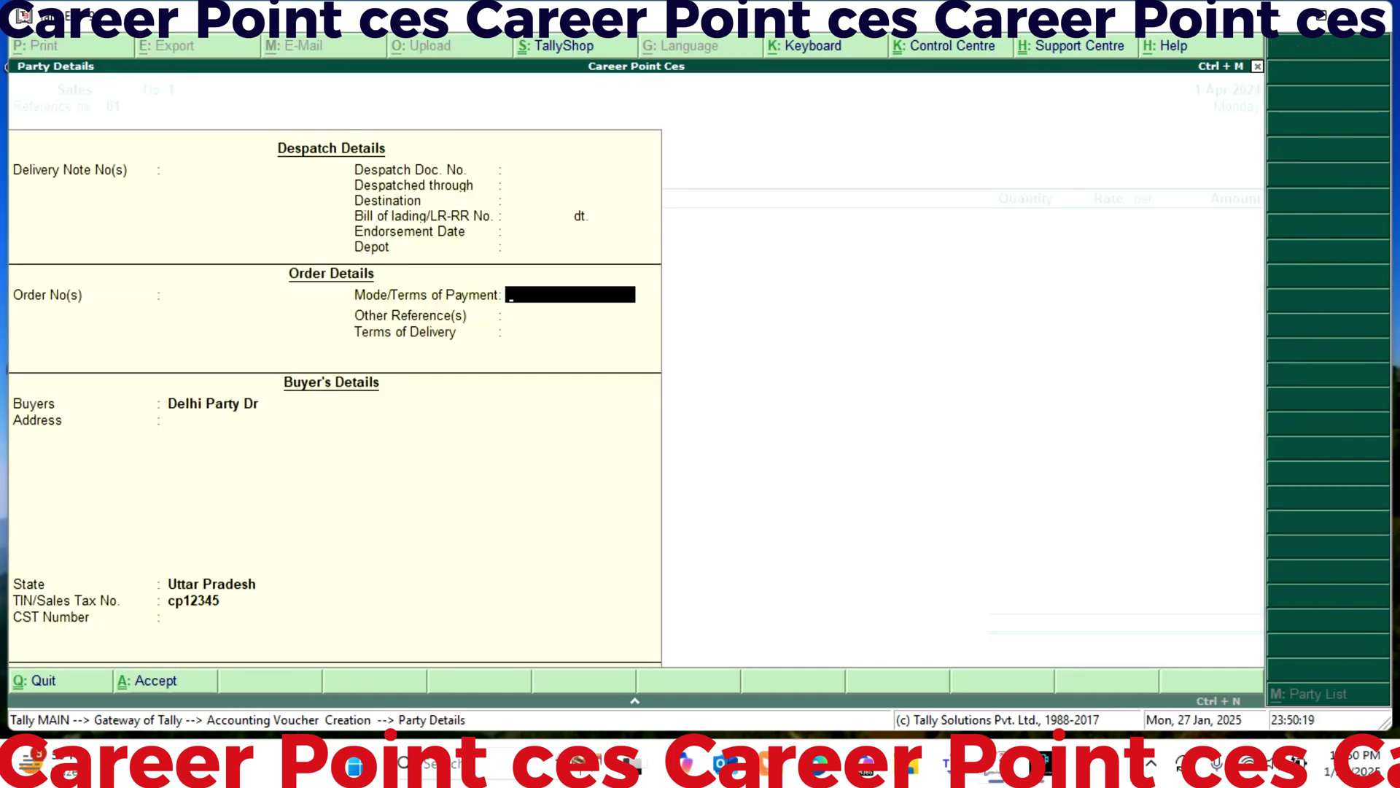
{"action": "key", "text": "Return"}
{"action": "key", "text": "Return"}
{"action": "key", "text": "Return"}
{"action": "key", "text": "Return"}
{"action": "key", "text": "Return"}
{"action": "key", "text": "Return"}
{"action": "key", "text": "Return"}
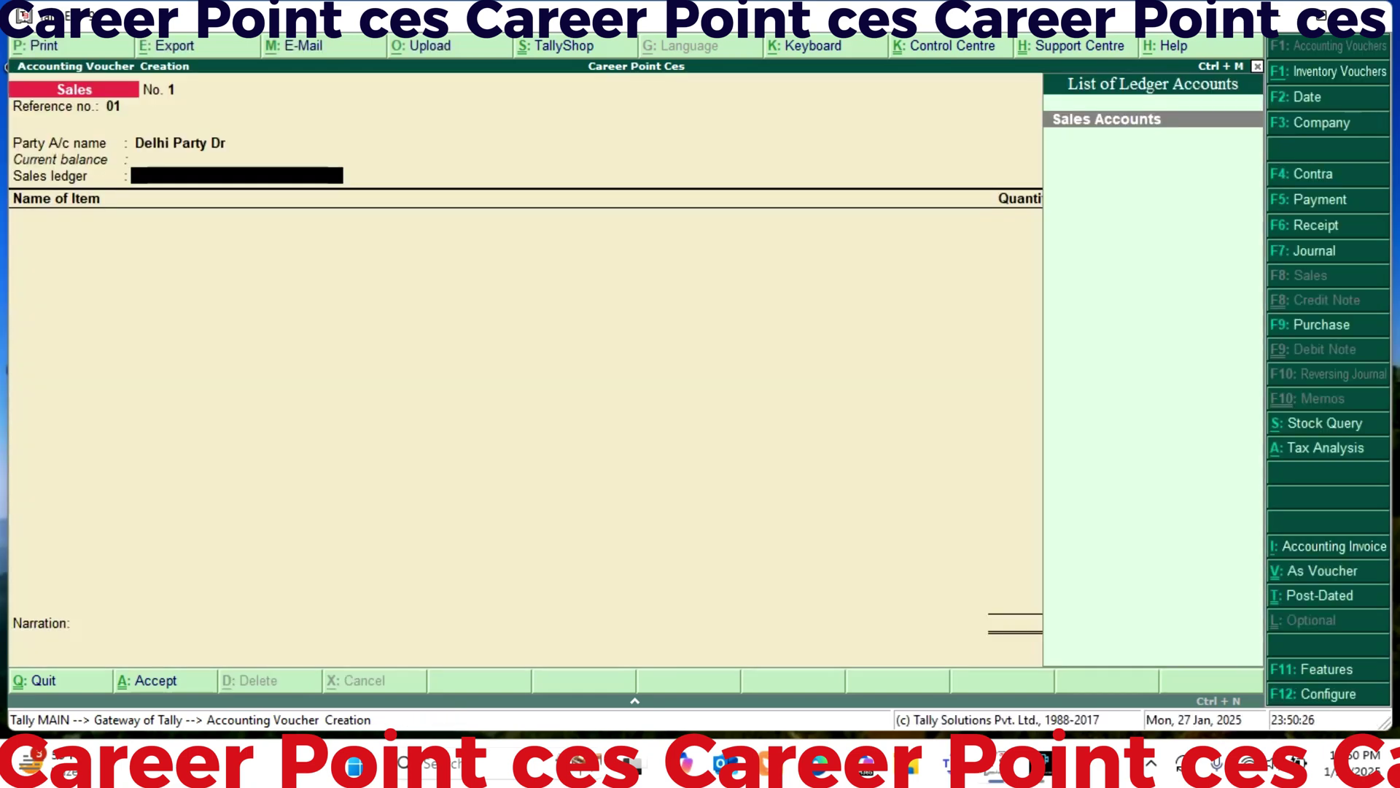
Use Sales Accounts as the sales ledger and enter 20 pces of LCD from Main Location at a rate of 7,000.
{"action": "key", "text": "Return"}
{"action": "type", "text": "L"}
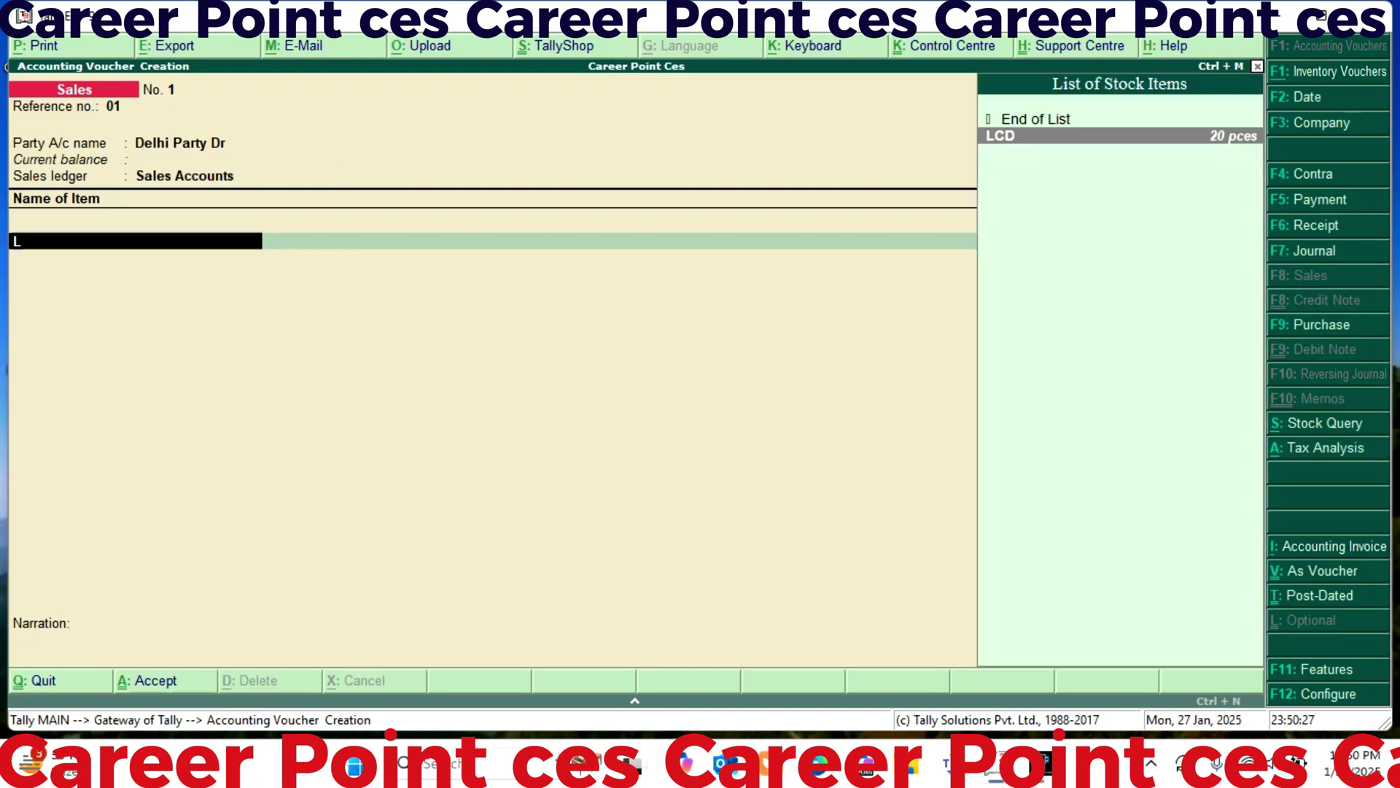
{"action": "key", "text": "Return"}
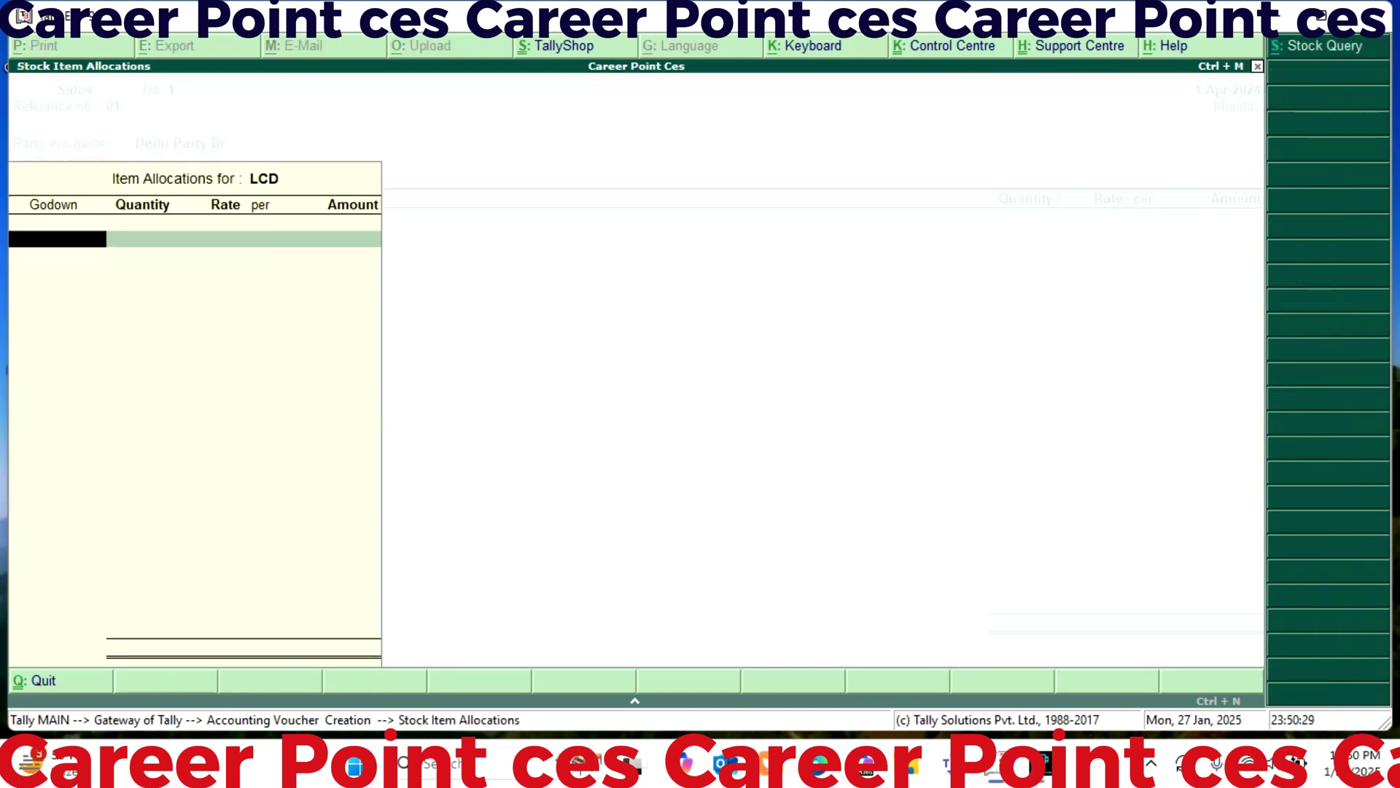
{"action": "key", "text": "Return"}
{"action": "type", "text": "20"}
{"action": "key", "text": "Return"}
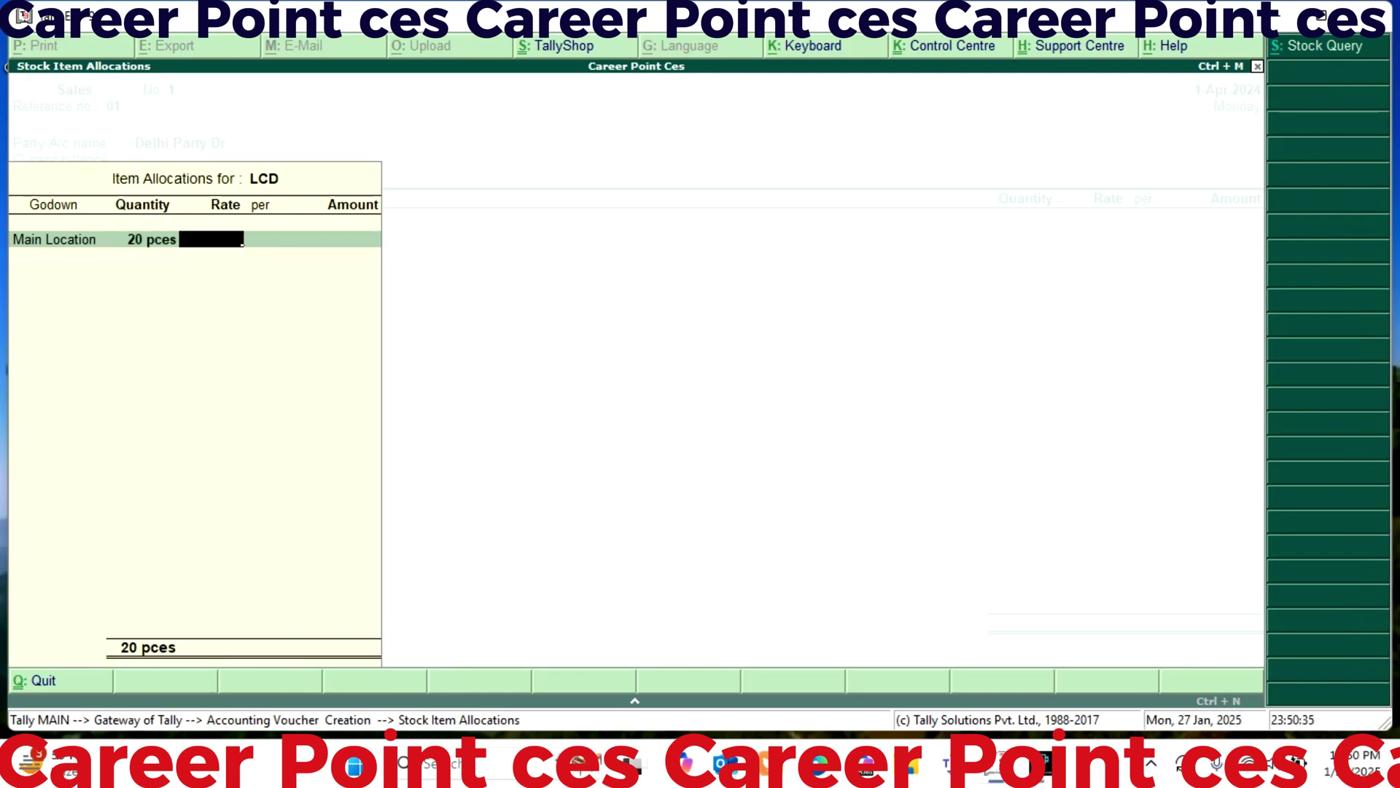
{"action": "type", "text": "7,00"}
{"action": "type", "text": "000"}
{"action": "key", "text": "Return"}
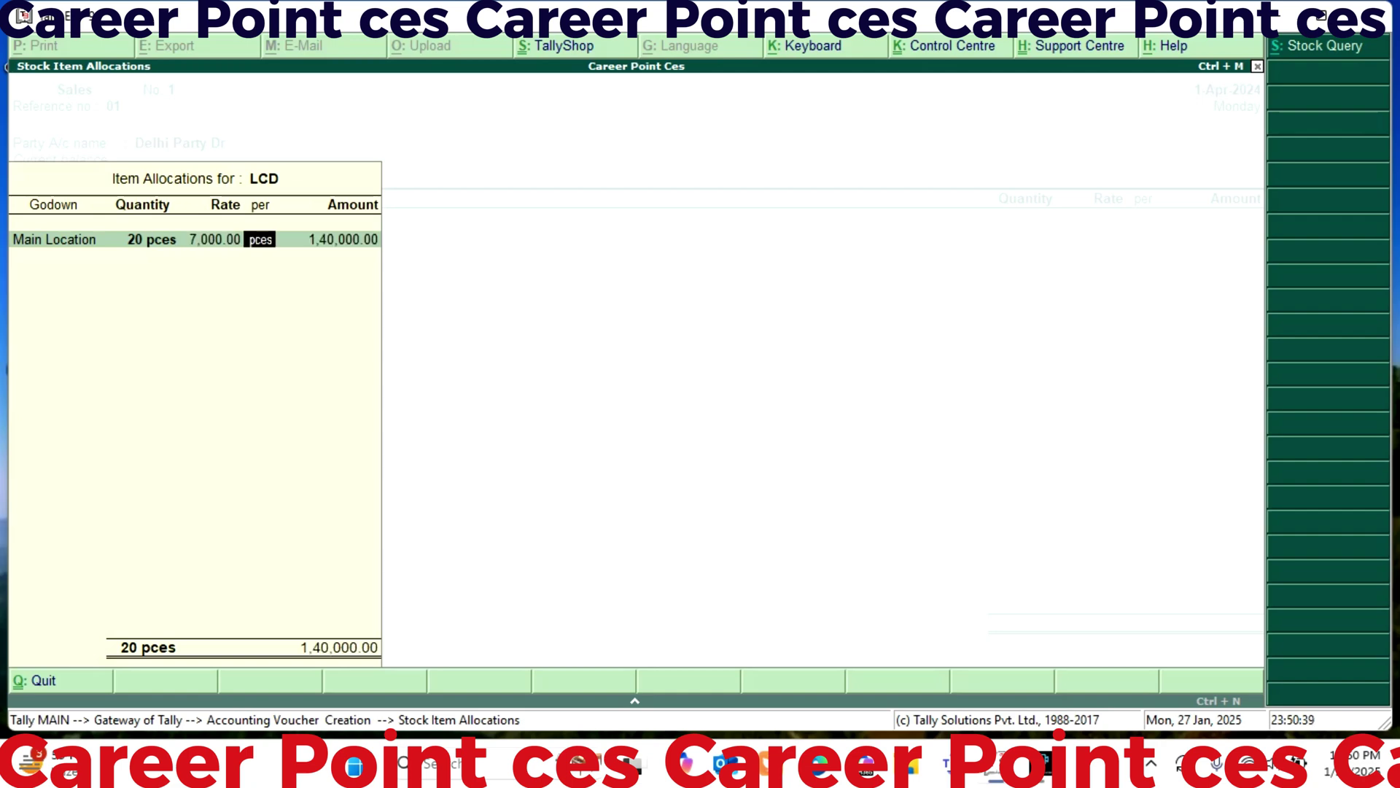
{"action": "key", "text": "Return"}
{"action": "key", "text": "Return"}
{"action": "key", "text": "Return"}
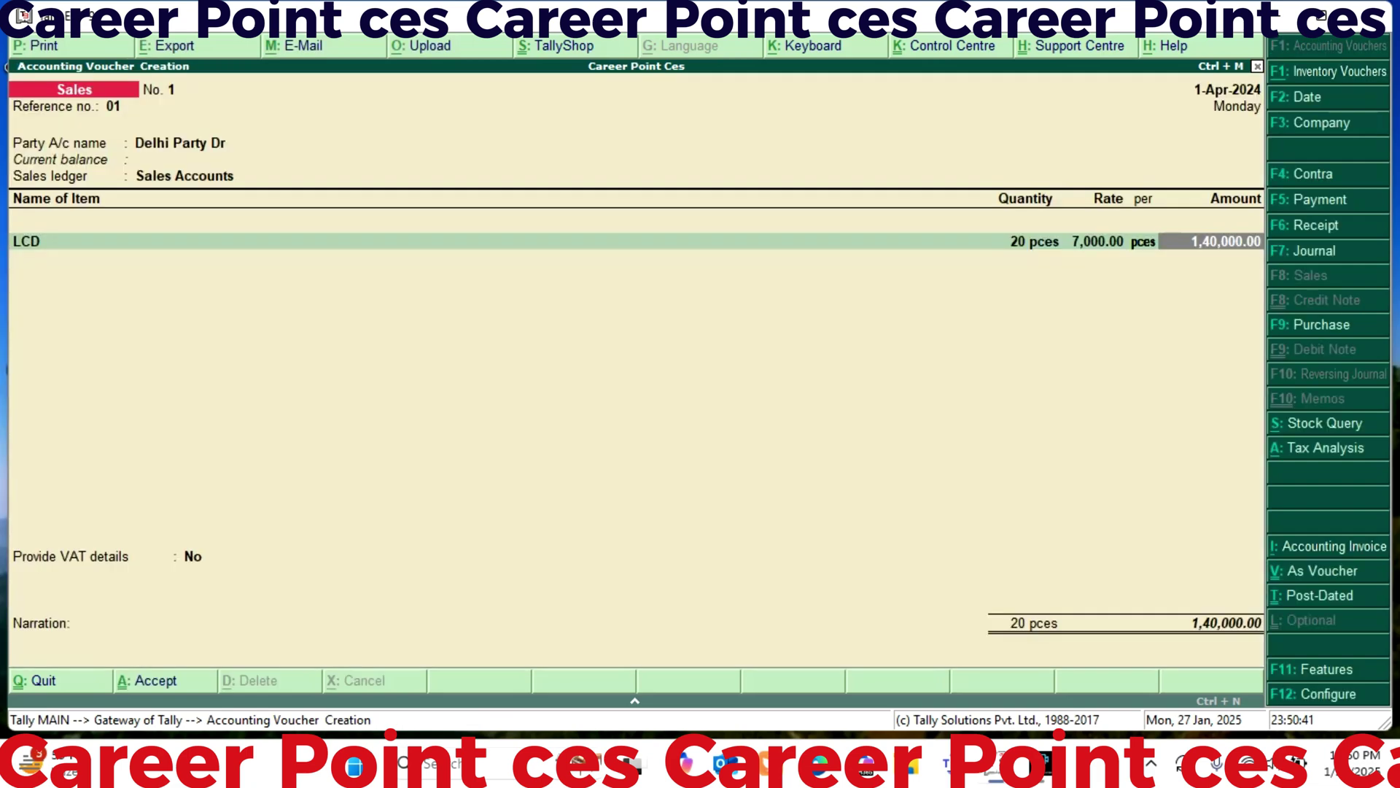
End the sales voucher's item list and add the Output Vat@10% ledger beneath the LCD line.
{"action": "key", "text": "Return"}
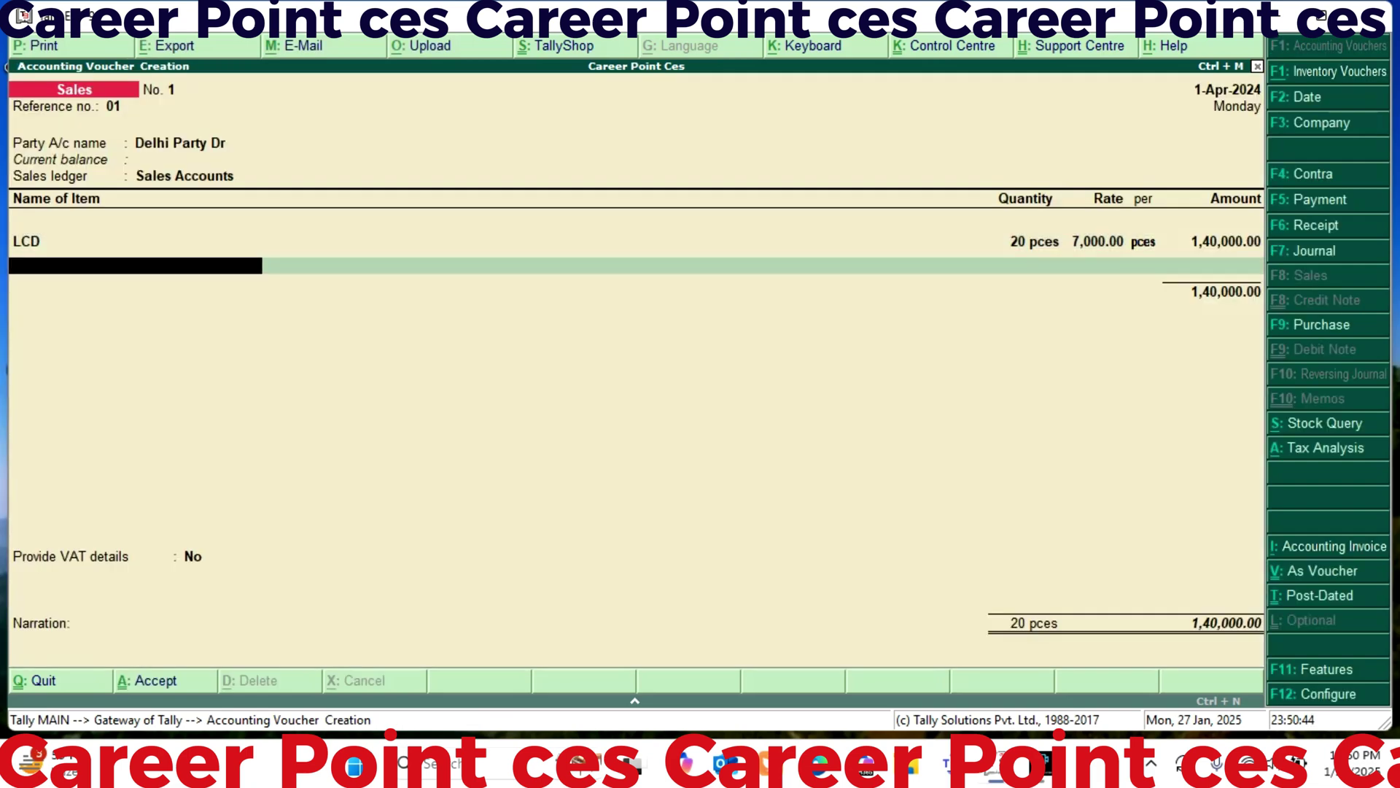
{"action": "key", "text": "Return"}
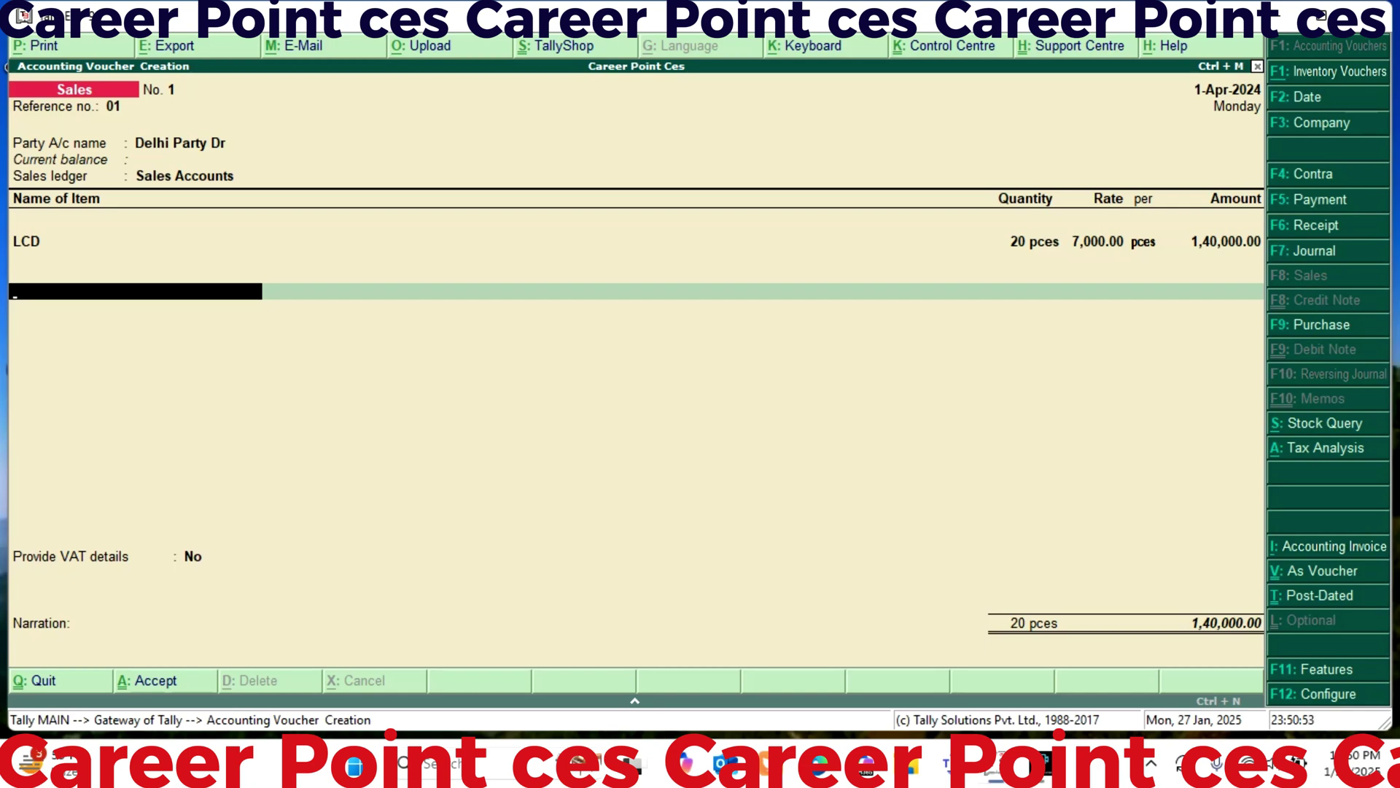
{"action": "type", "text": "Ou"}
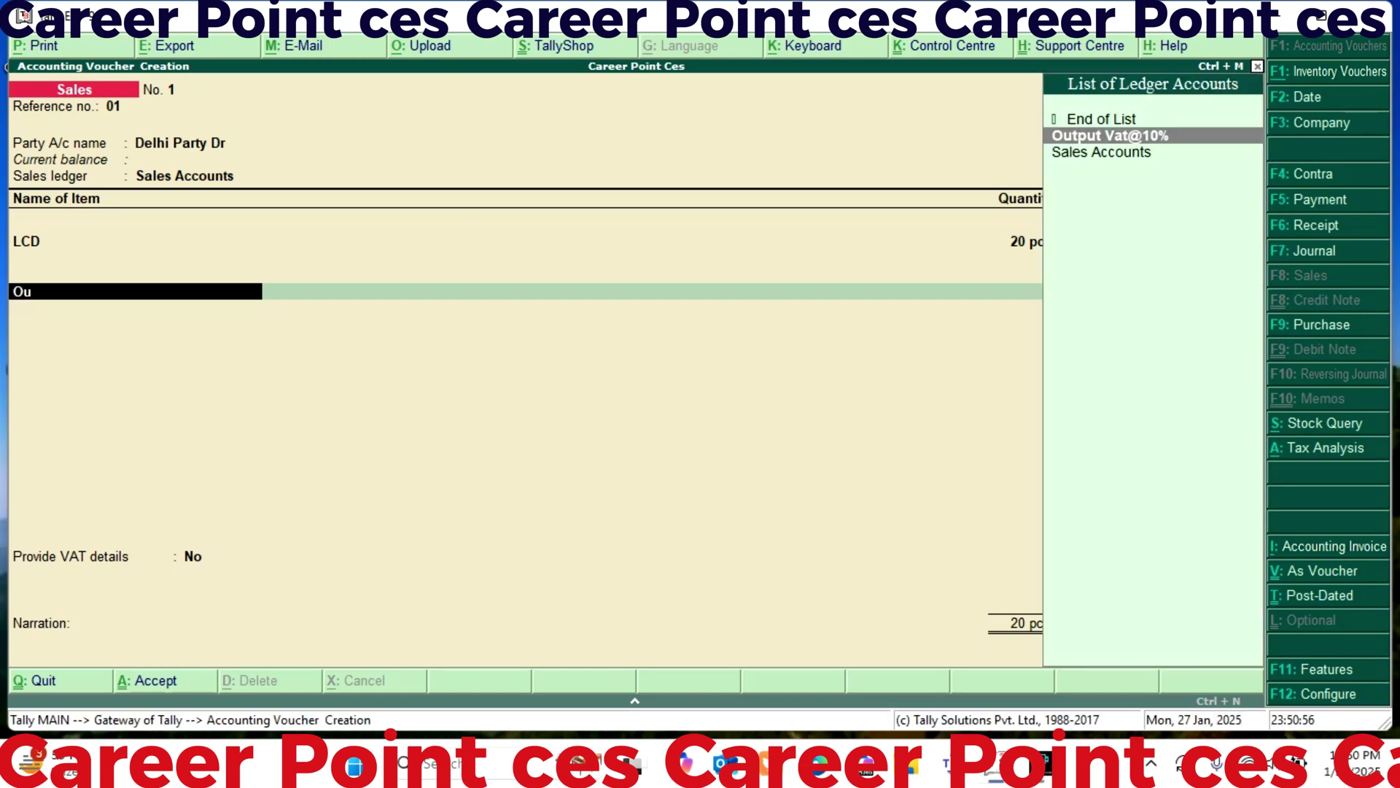
{"action": "key", "text": "Return"}
{"action": "key", "text": "Return"}
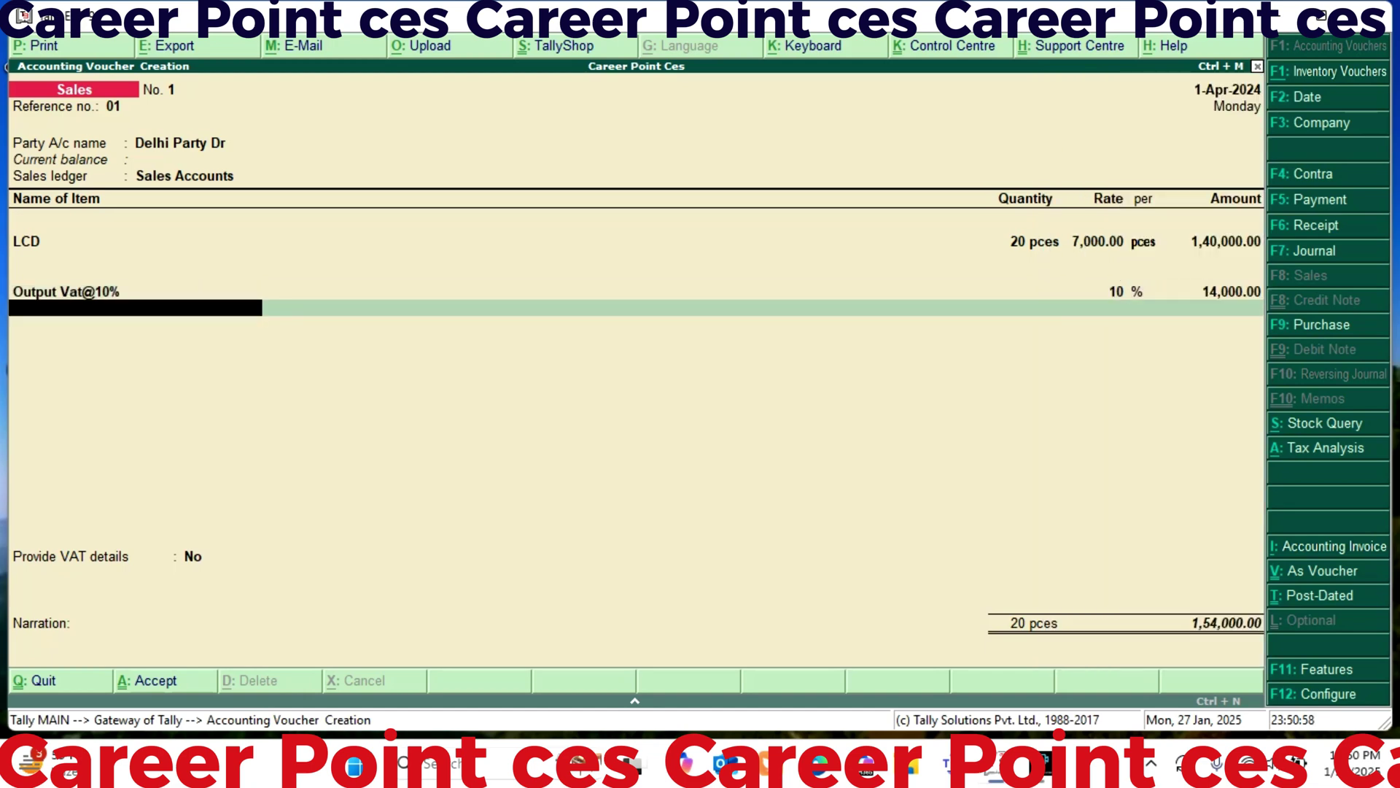
Complete the sales voucher after the Output Vat@10% line with no VAT details or narration, and save it.
{"action": "key", "text": "Return"}
{"action": "key", "text": "Return"}
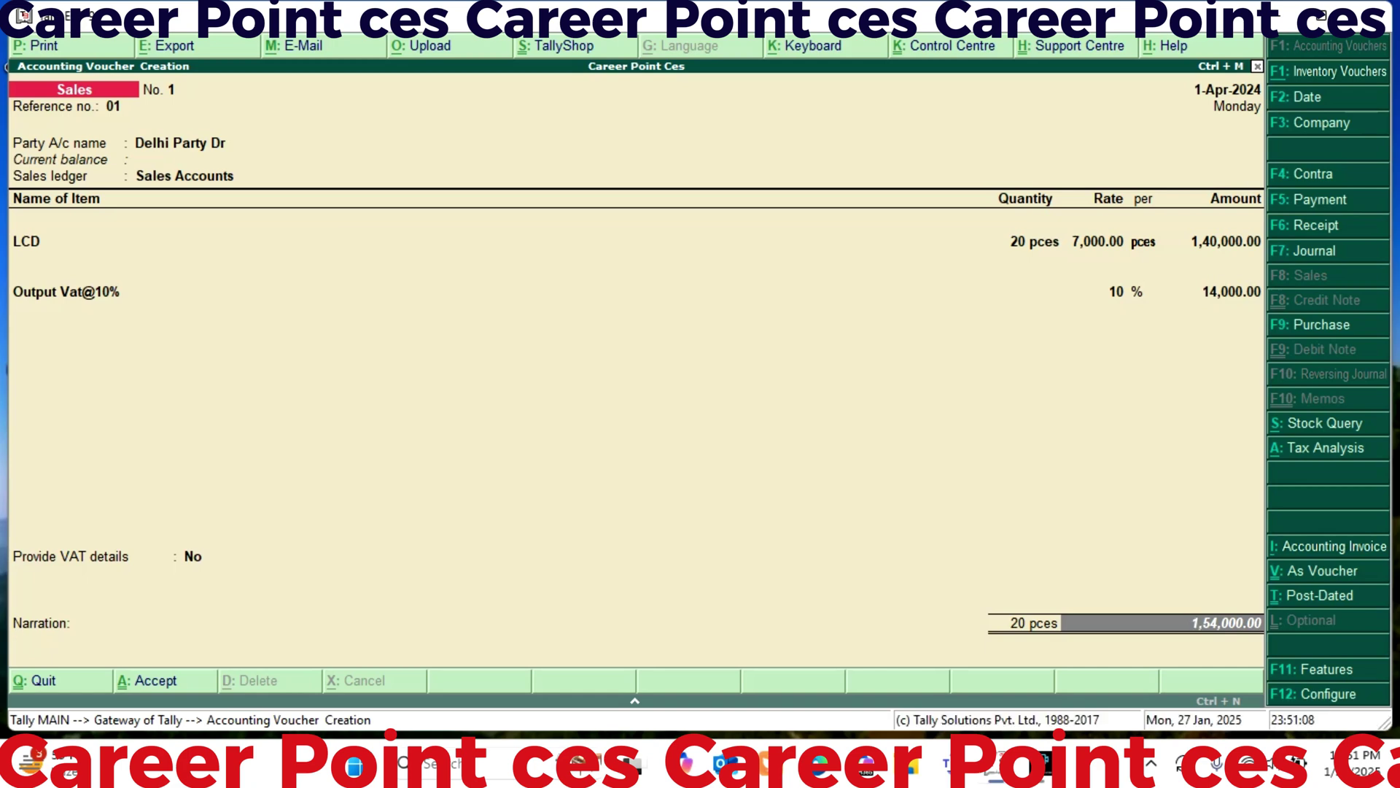
{"action": "key", "text": "Return"}
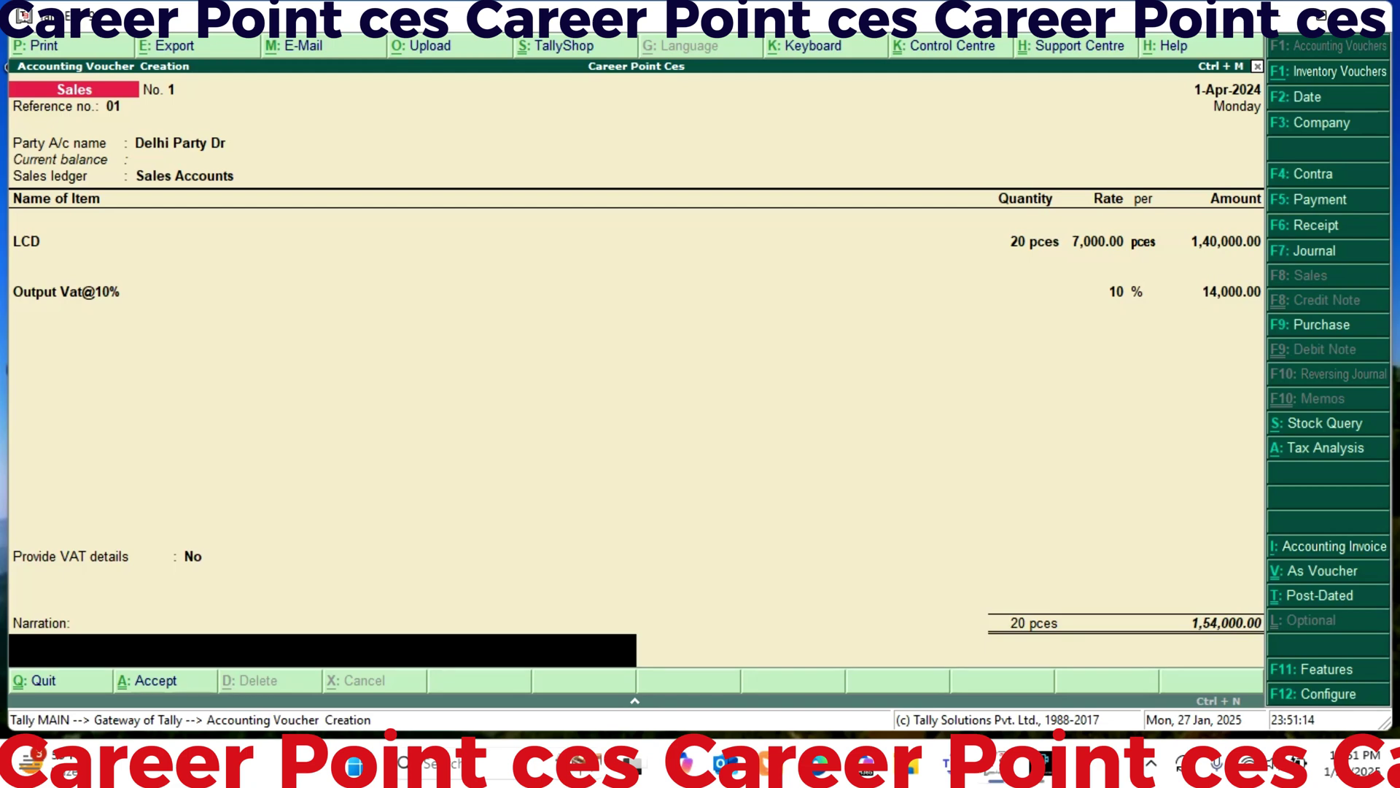
{"action": "key", "text": "Return"}
{"action": "key", "text": "Return"}
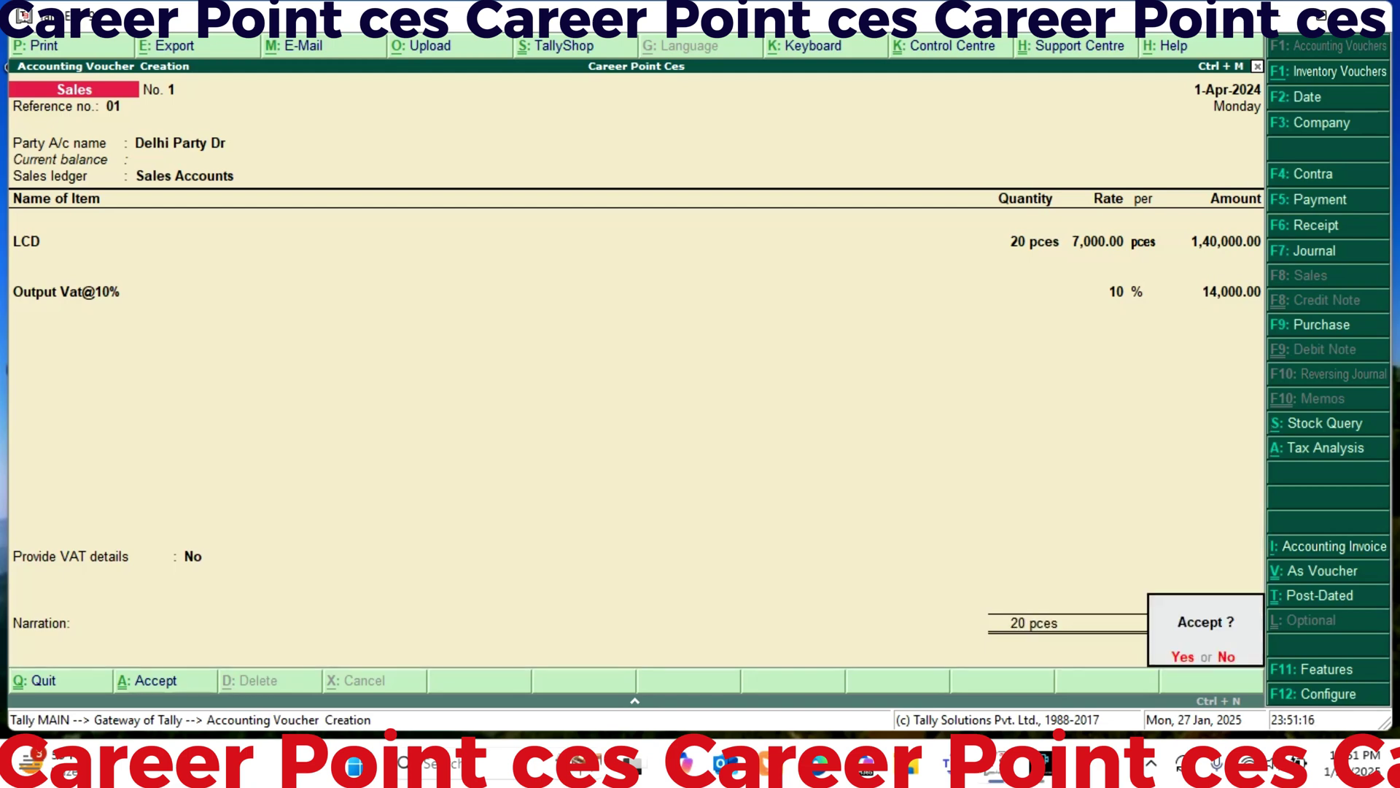
{"action": "key", "text": "Return"}
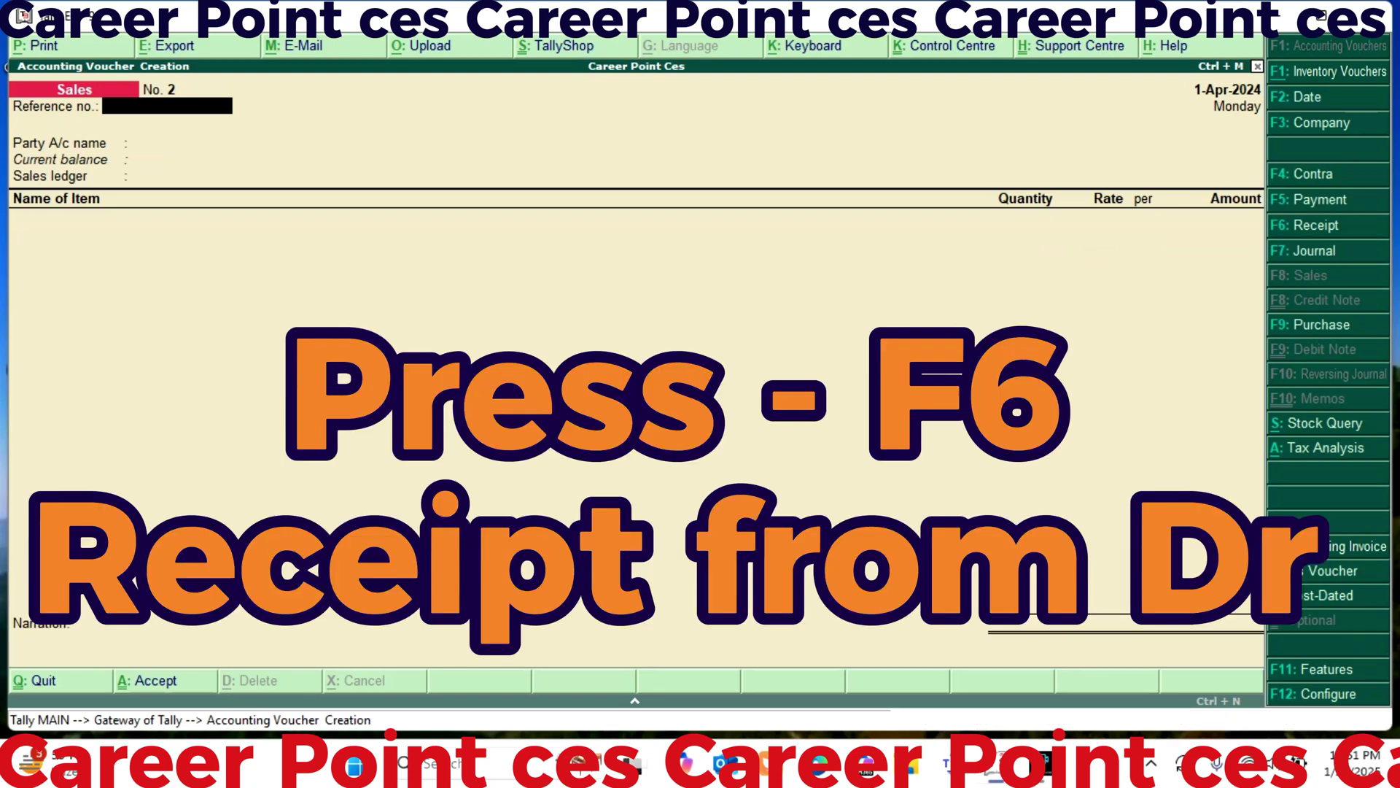
Start a receipt voucher into Cash and credit Delhi Party Dr with 1,54,000.
{"action": "key", "text": "F6"}
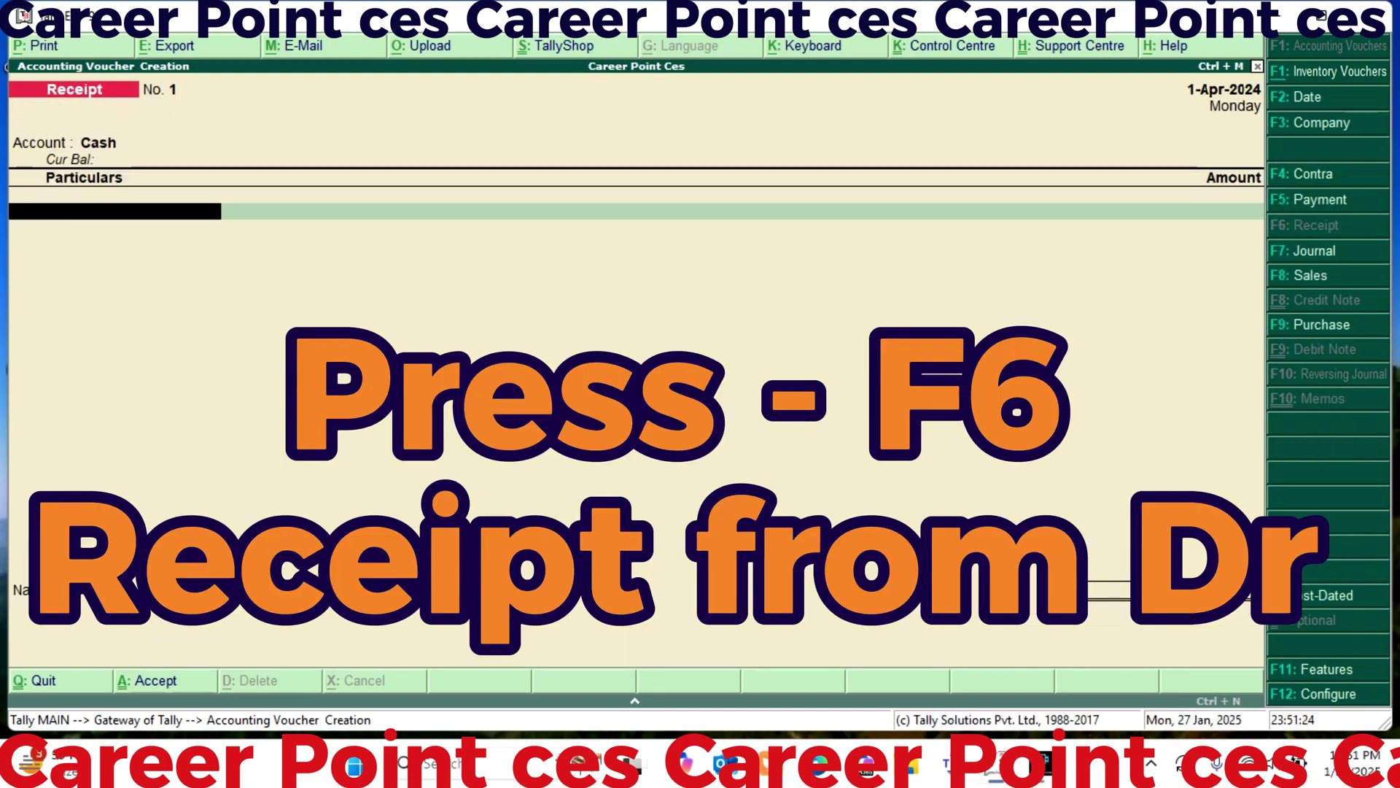
{"action": "type", "text": "D"}
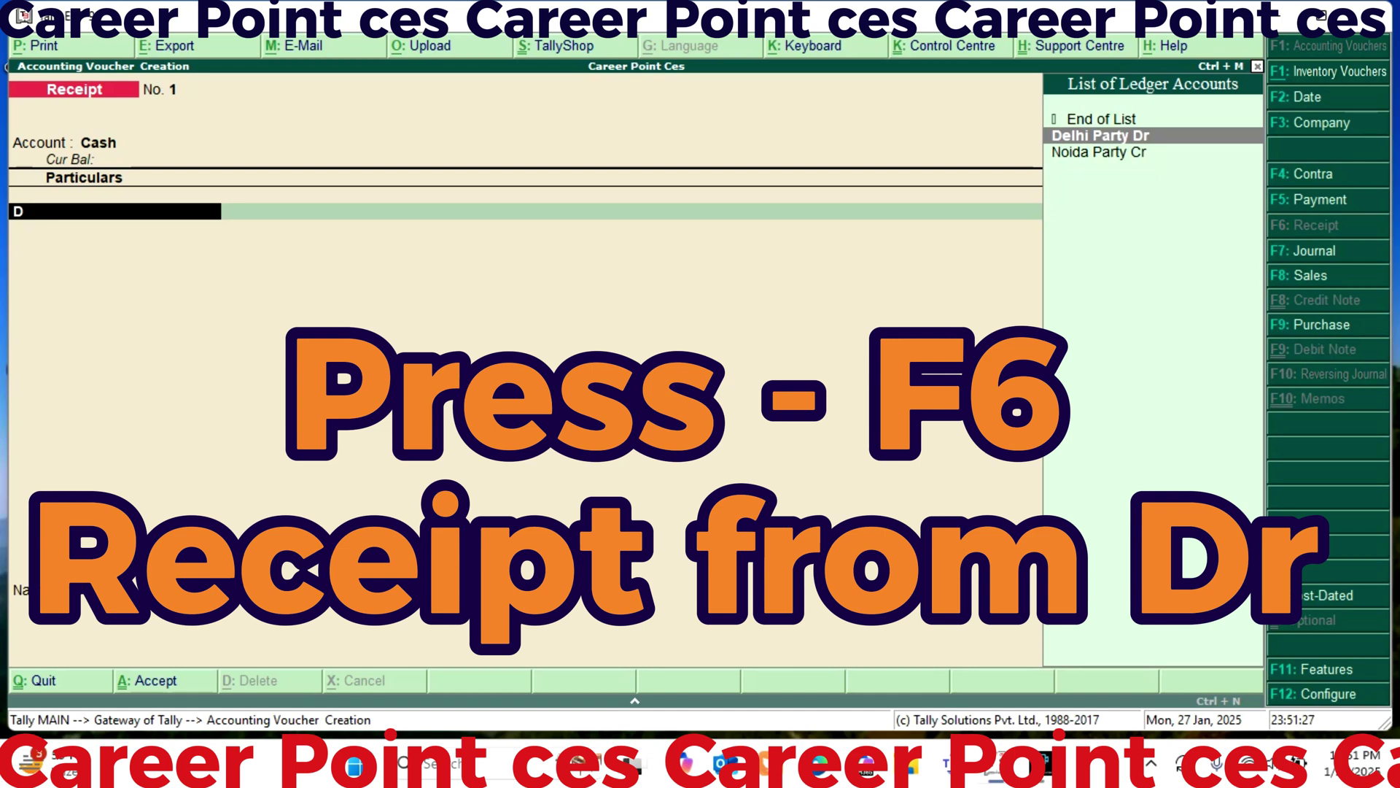
{"action": "key", "text": "Return"}
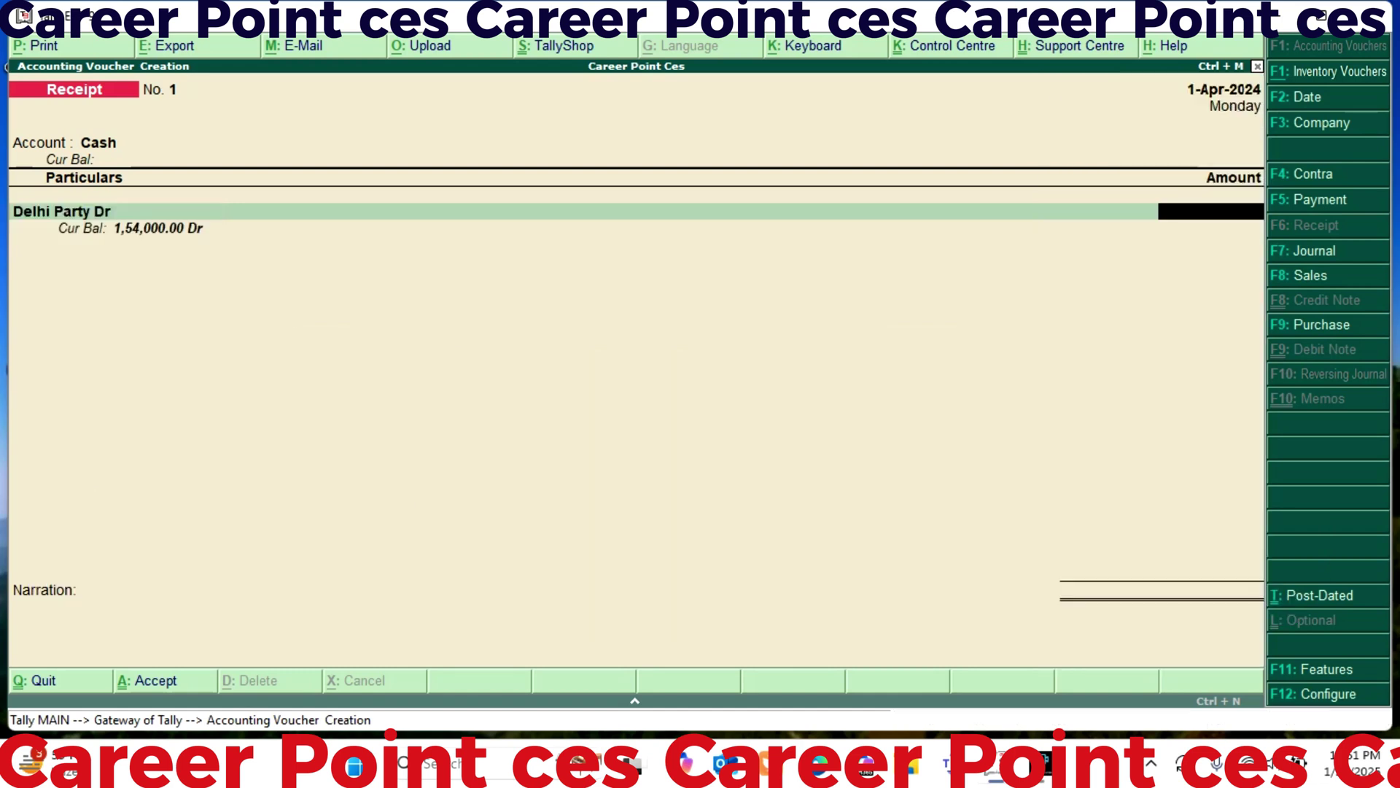
{"action": "type", "text": "1"}
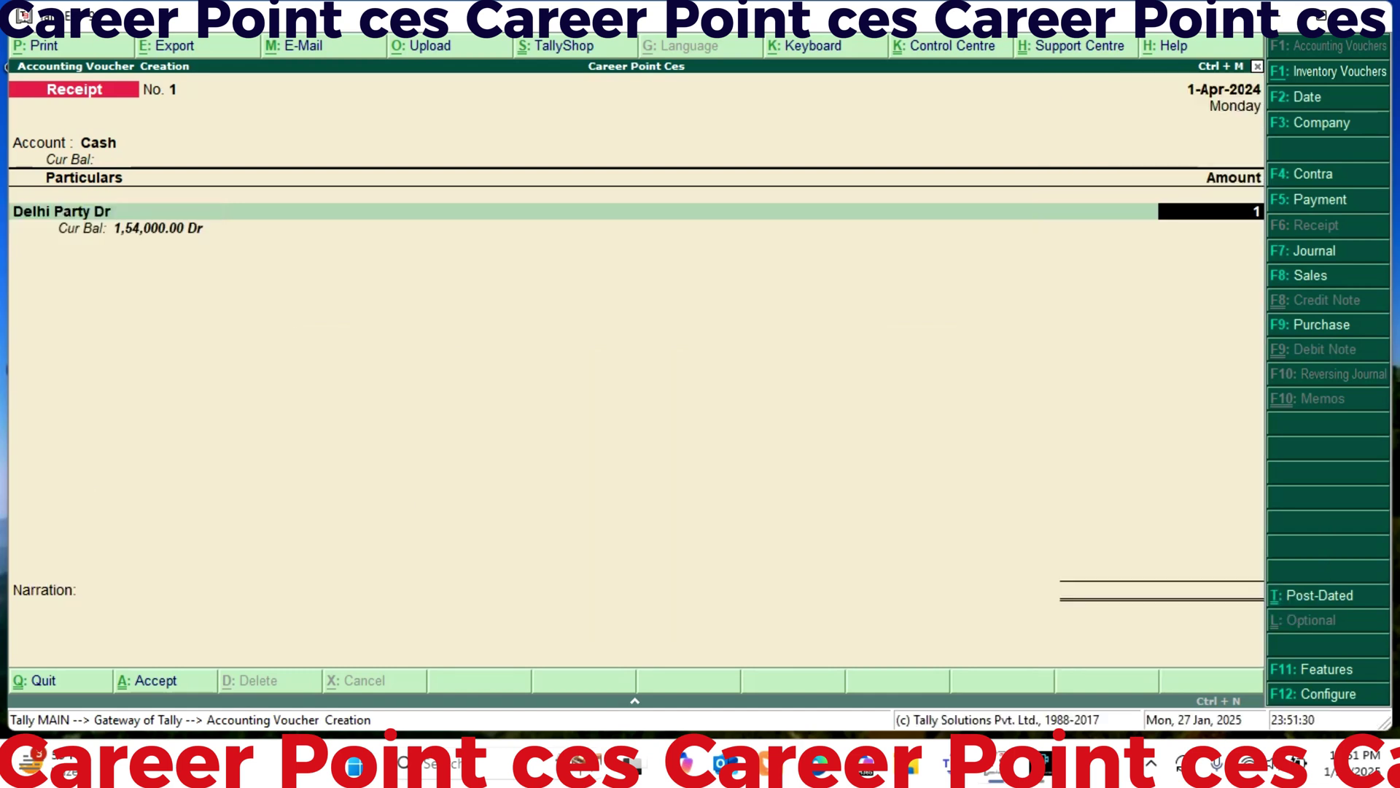
{"action": "type", "text": "54000"}
{"action": "key", "text": "Return"}
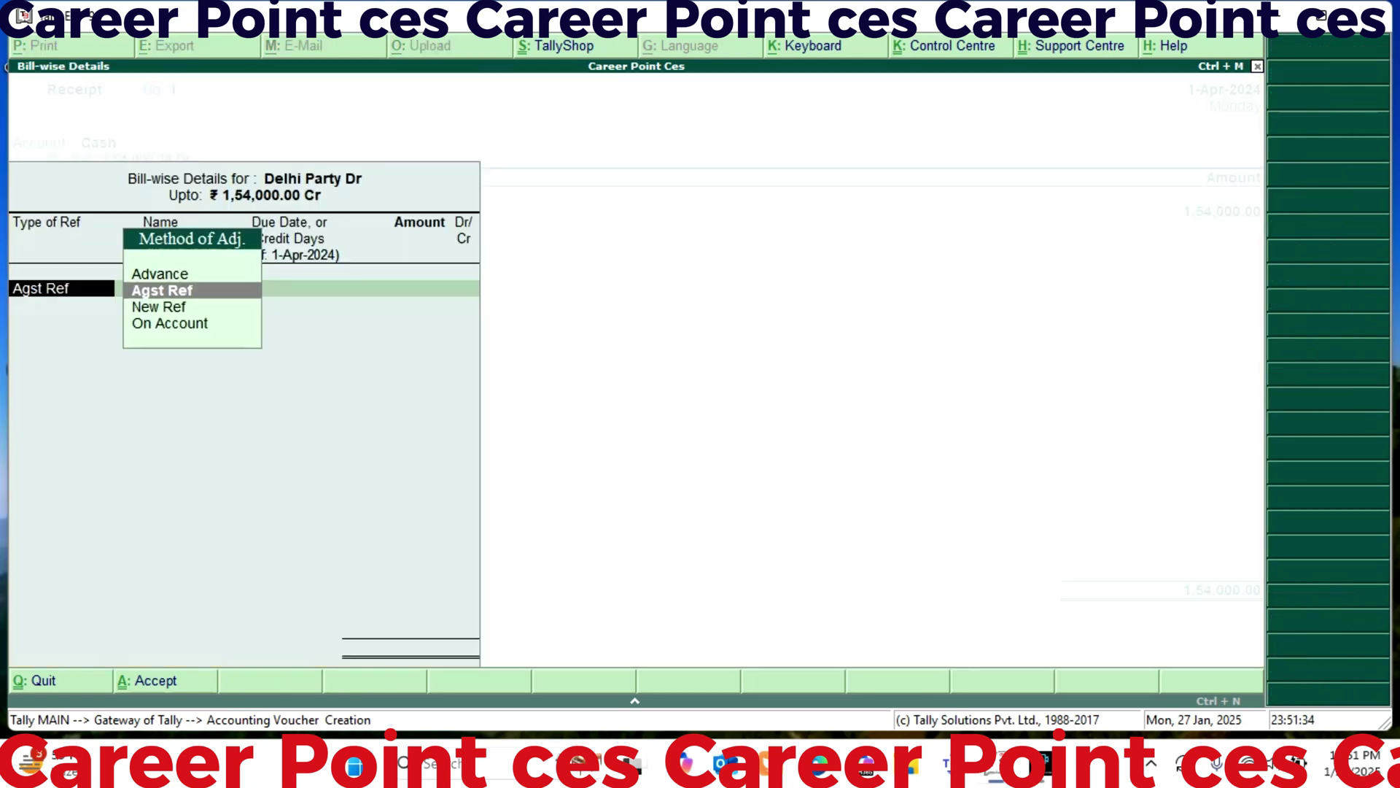
Allocate the full Delhi Party Dr receipt as On Account and save the receipt voucher without a narration.
{"action": "key", "text": "Down"}
{"action": "key", "text": "Down"}
{"action": "key", "text": "Return"}
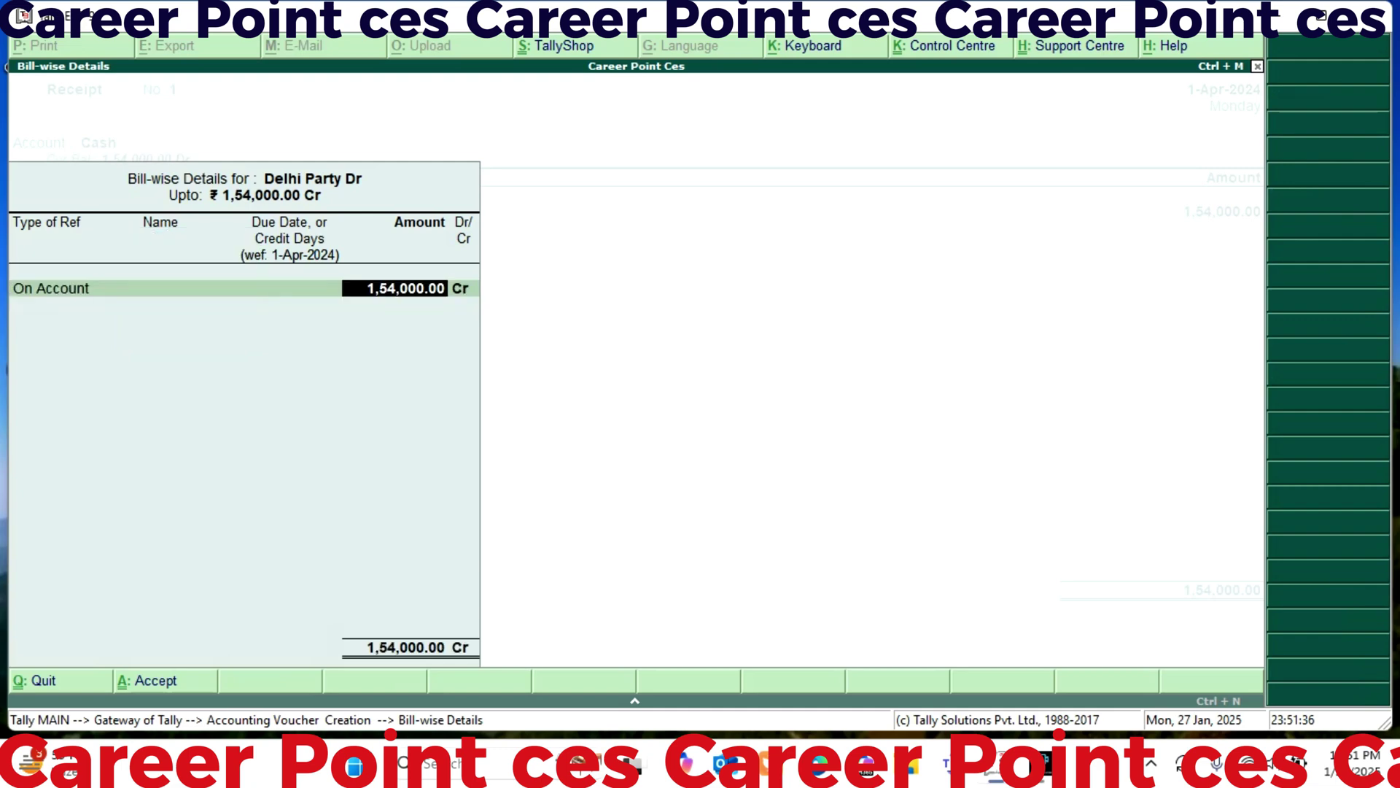
{"action": "key", "text": "Return"}
{"action": "key", "text": "Return"}
{"action": "key", "text": "Return"}
{"action": "key", "text": "Return"}
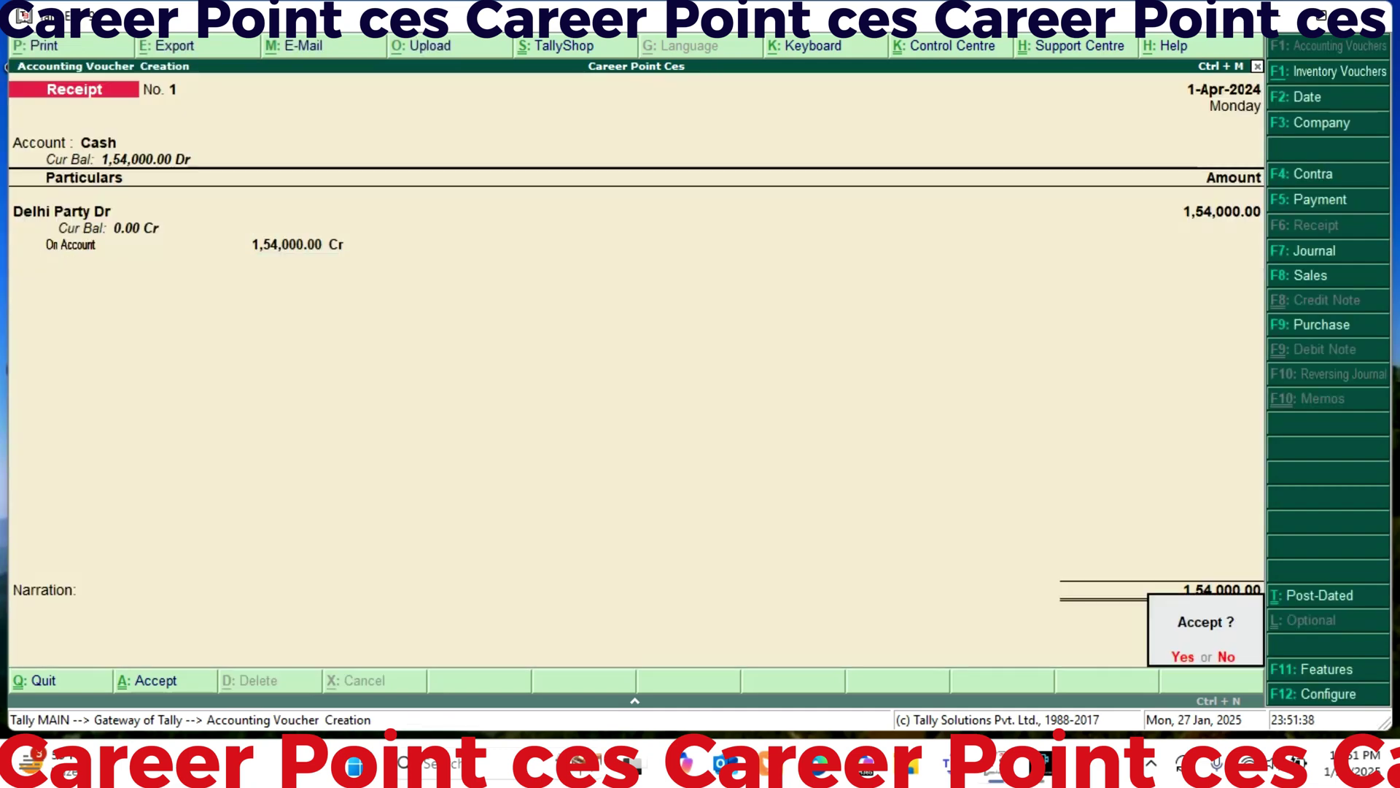
{"action": "key", "text": "Return"}
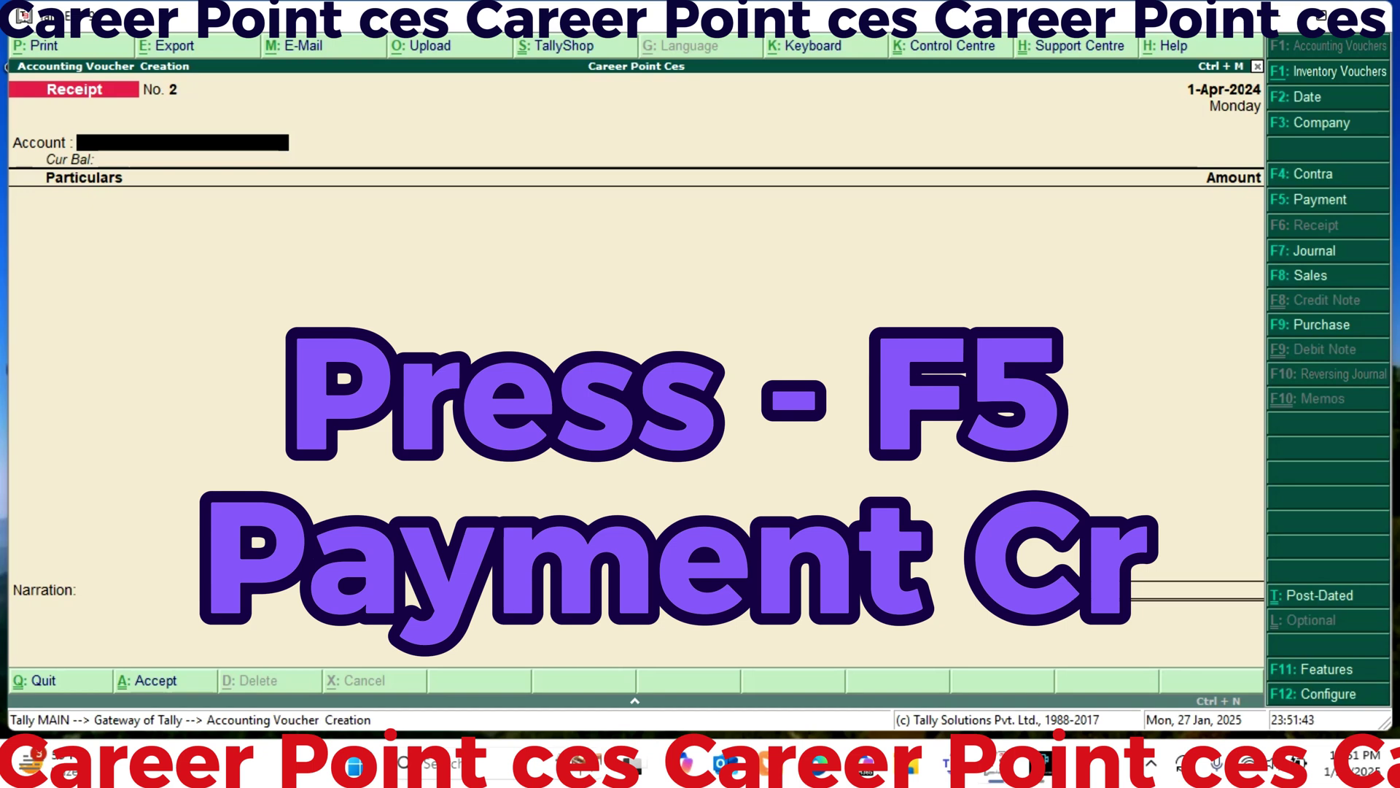
Start a payment voucher from Cash and enter 1,10,000 against Noida Party Cr.
{"action": "key", "text": "F5"}
{"action": "key", "text": "Return"}
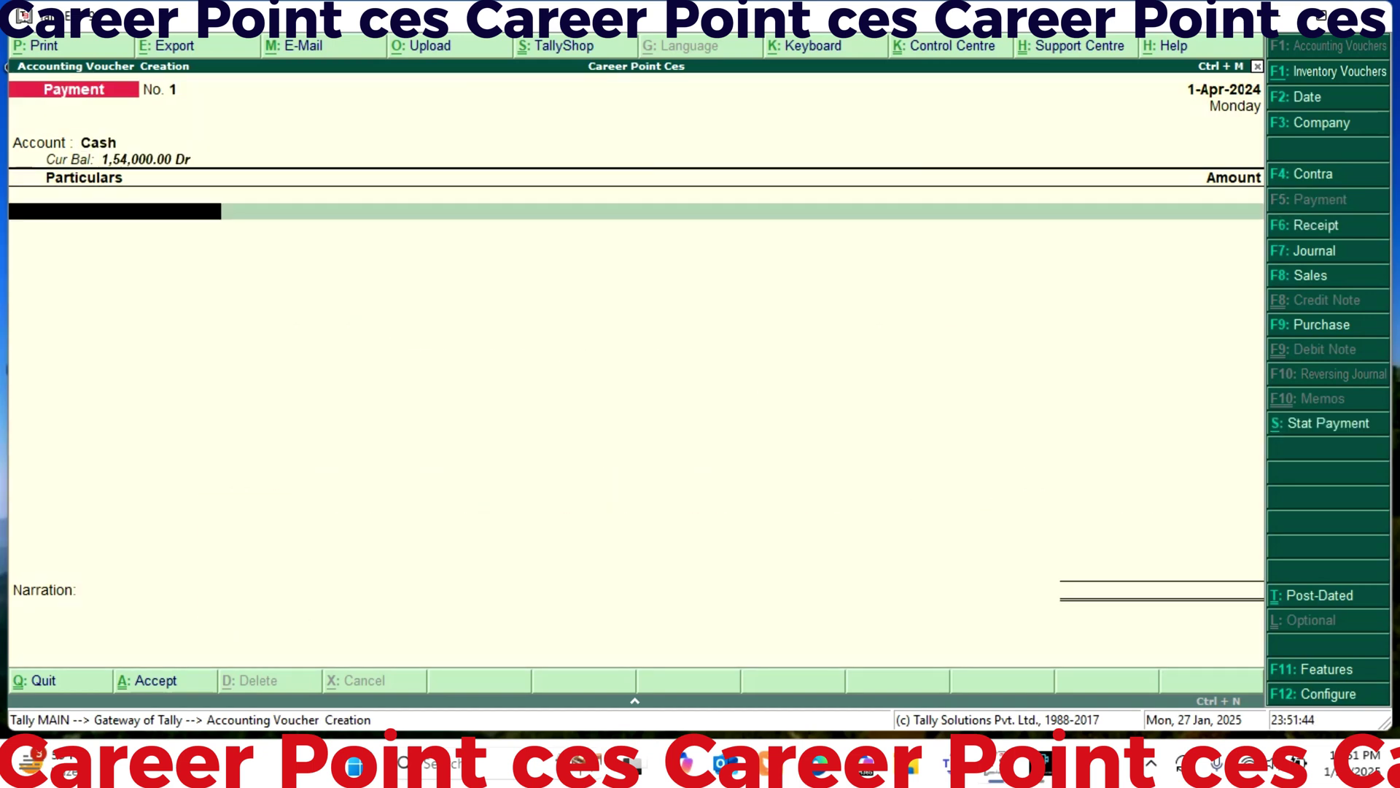
{"action": "type", "text": "N"}
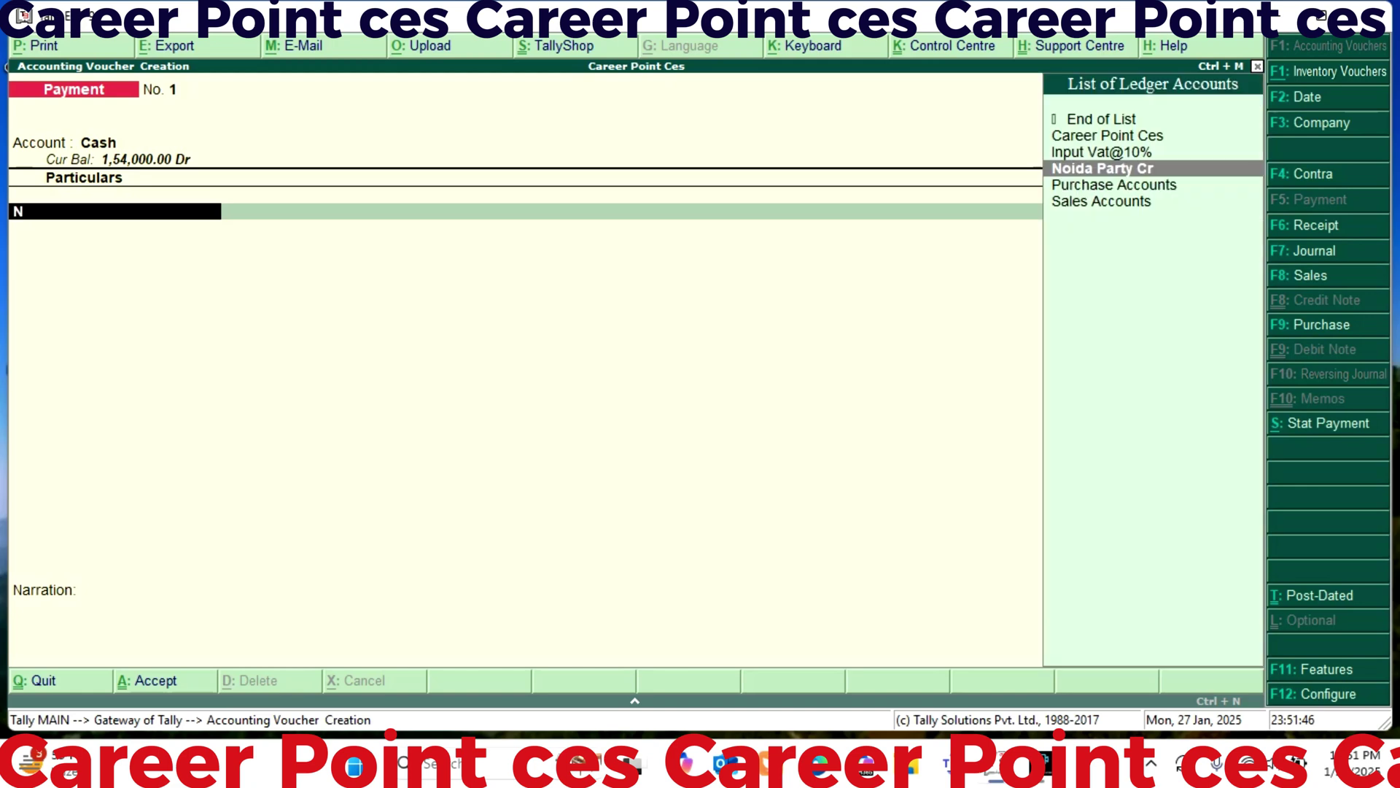
{"action": "key", "text": "Return"}
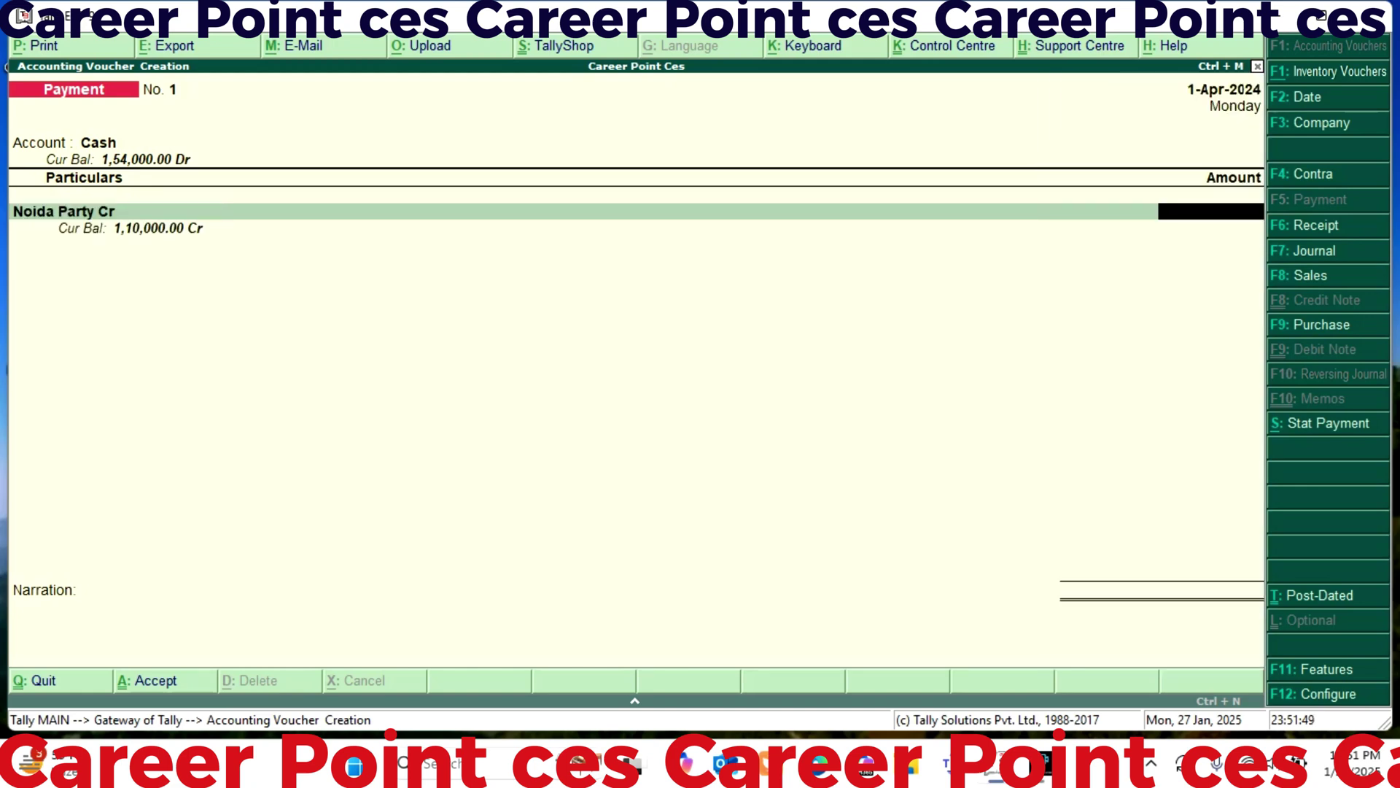
{"action": "type", "text": "110000"}
{"action": "key", "text": "Return"}
Allocate the full Noida Party Cr payment as On Account and save the payment voucher without a narration.
{"action": "key", "text": "Down"}
{"action": "key", "text": "Down"}
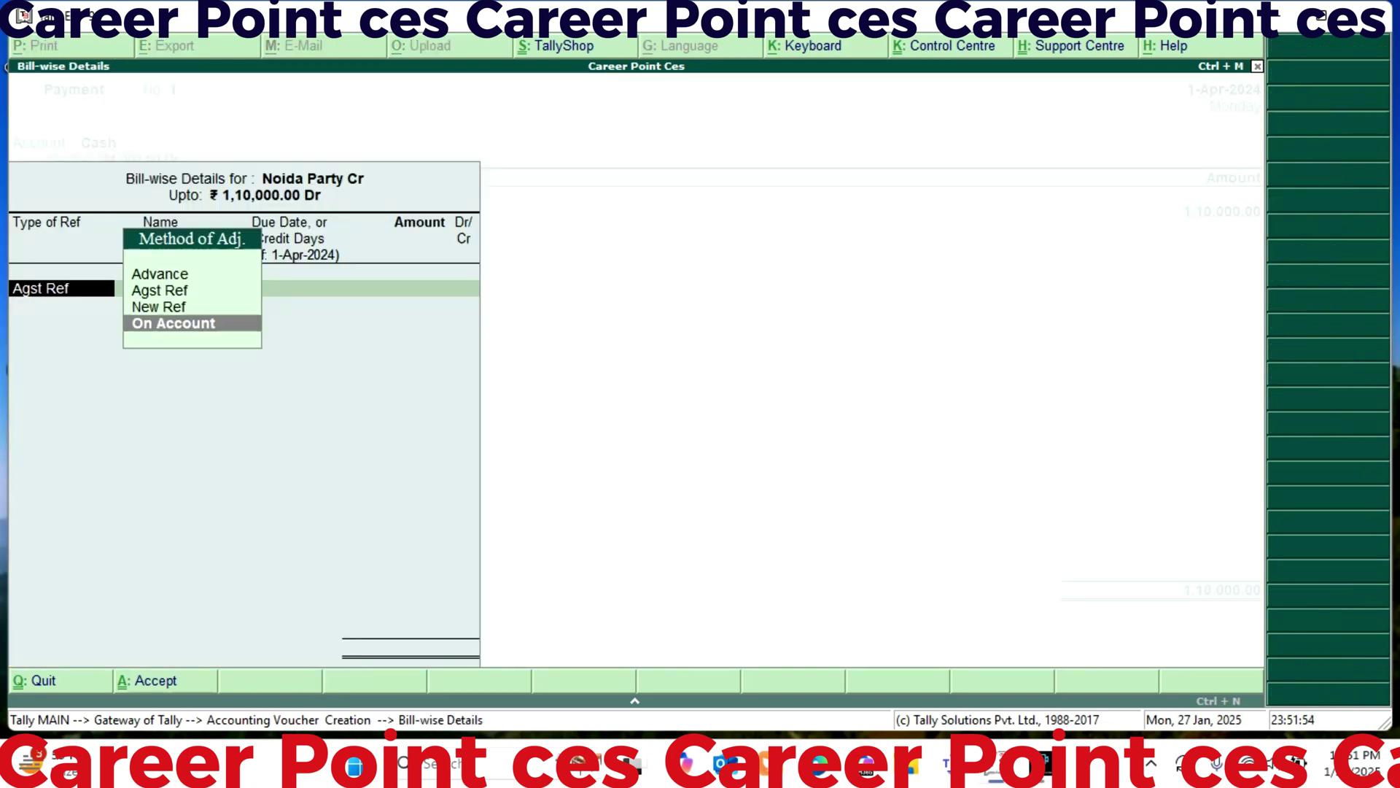
{"action": "key", "text": "Return"}
{"action": "key", "text": "Return"}
{"action": "key", "text": "Return"}
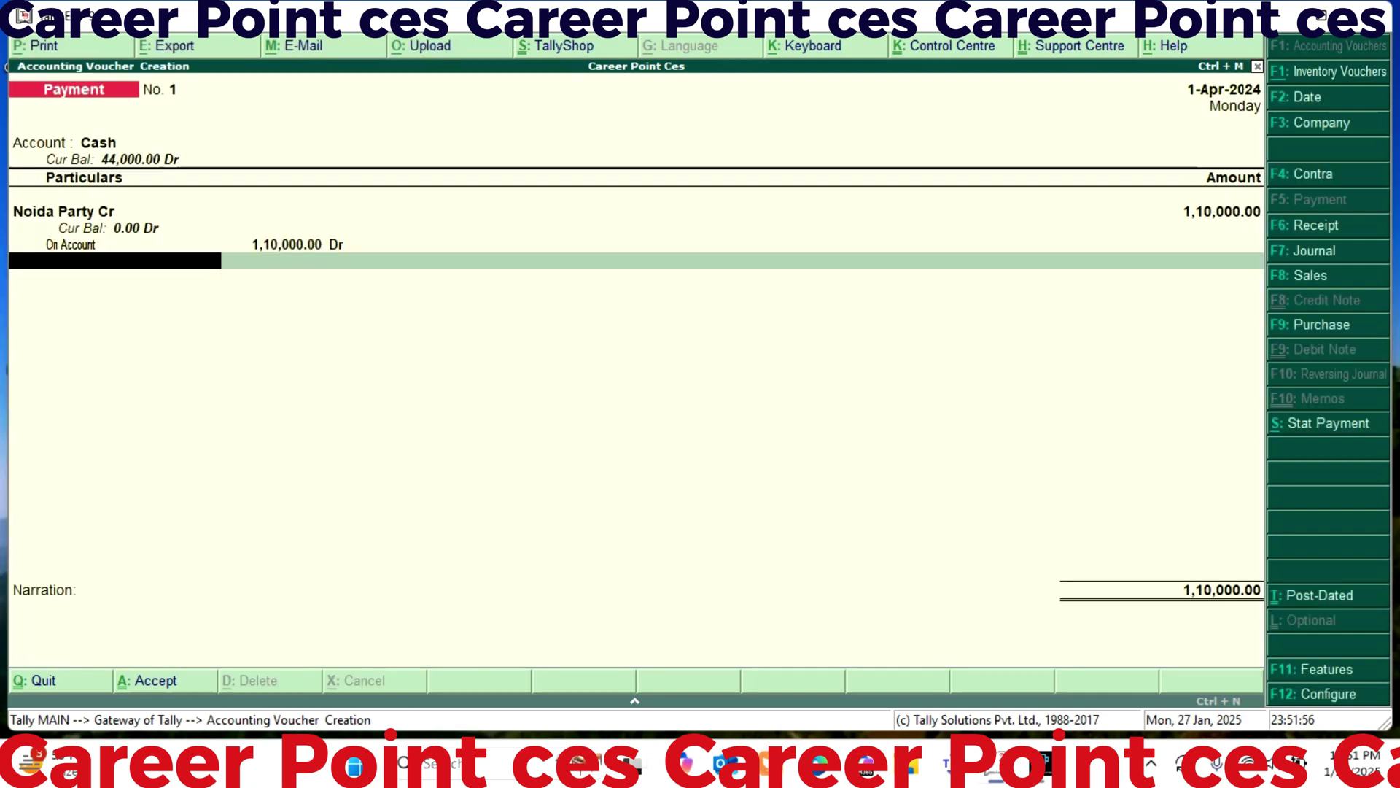
{"action": "key", "text": "Return"}
{"action": "key", "text": "Return"}
{"action": "key", "text": "Return"}
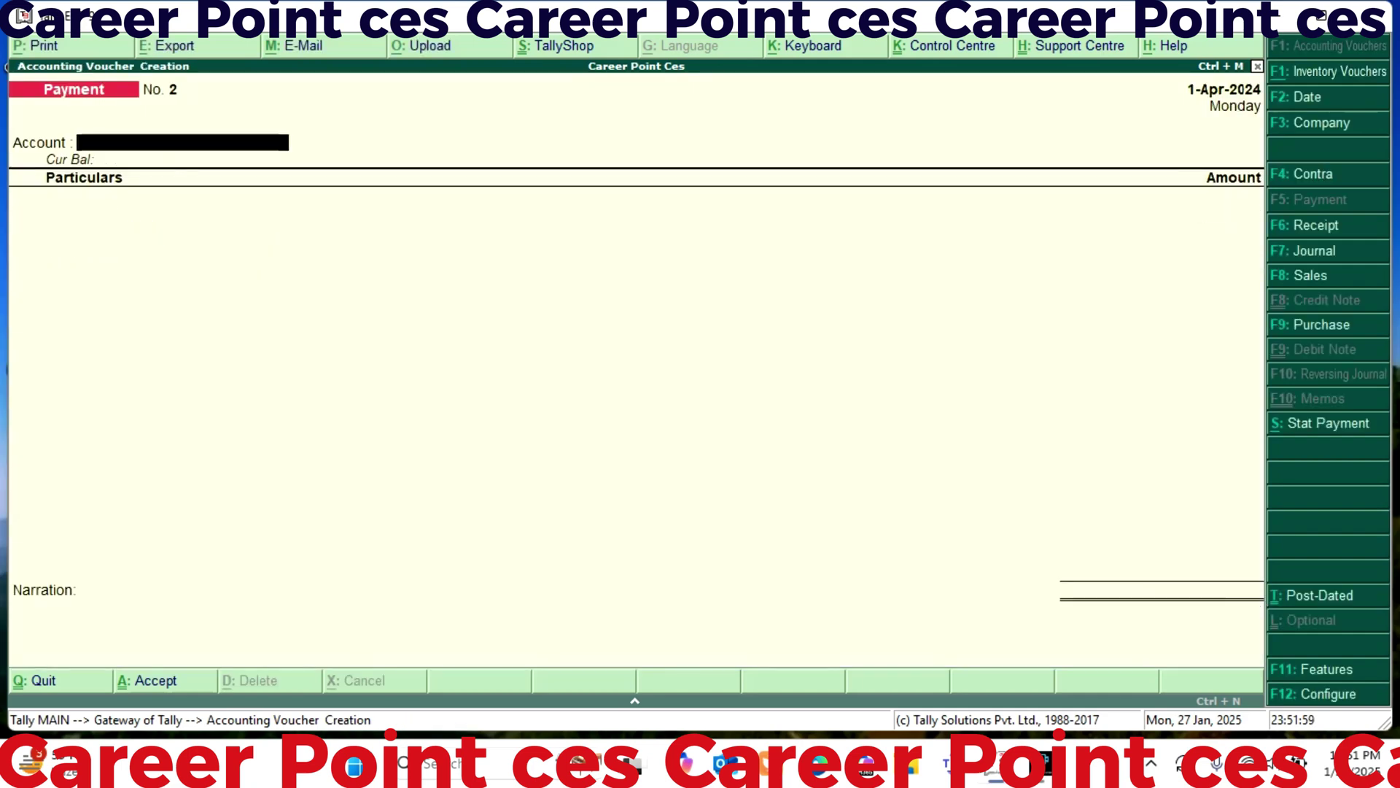
Record a second payment voucher from Cash to the Career Point Ces ledger for 44,000, without a narration, and save it.
{"action": "key", "text": "Return"}
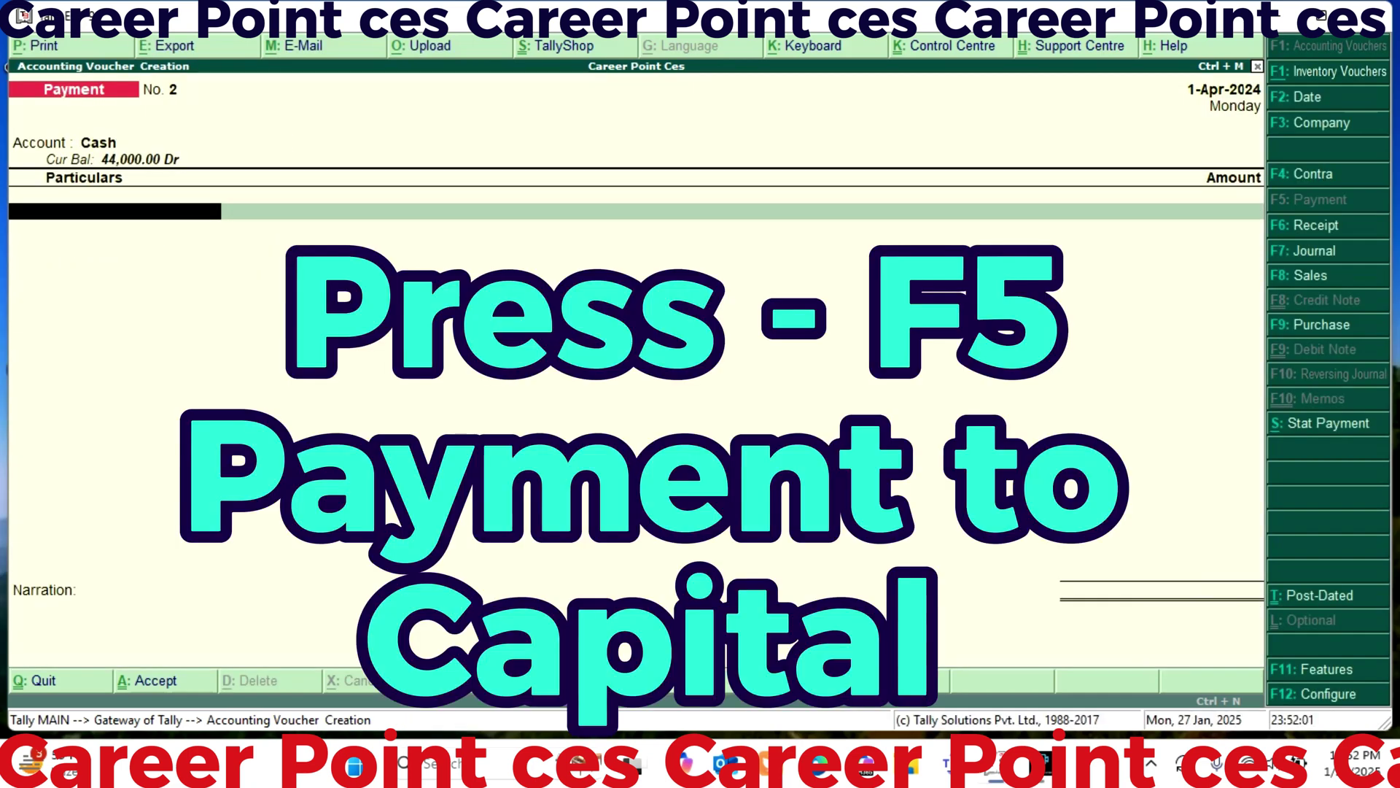
{"action": "type", "text": "Ca"}
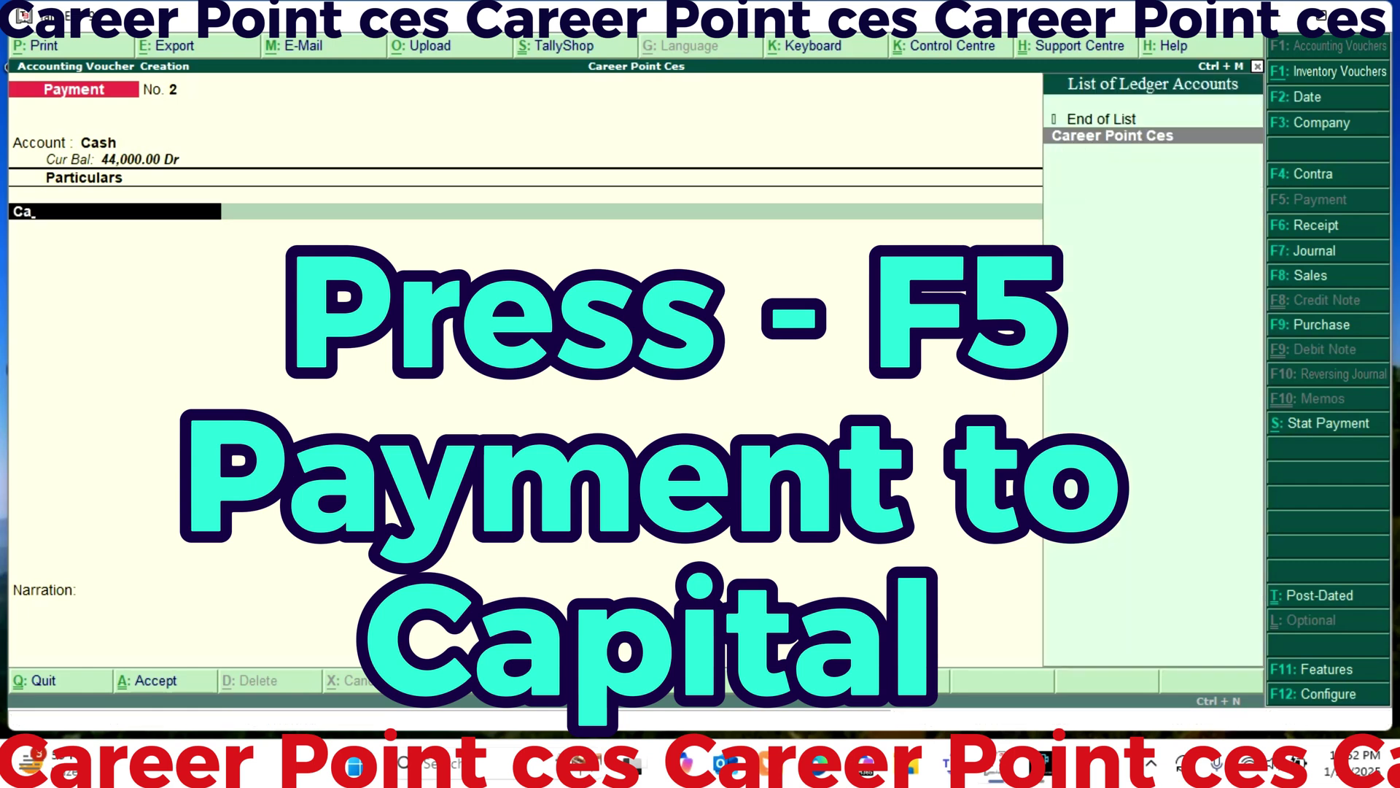
{"action": "key", "text": "Return"}
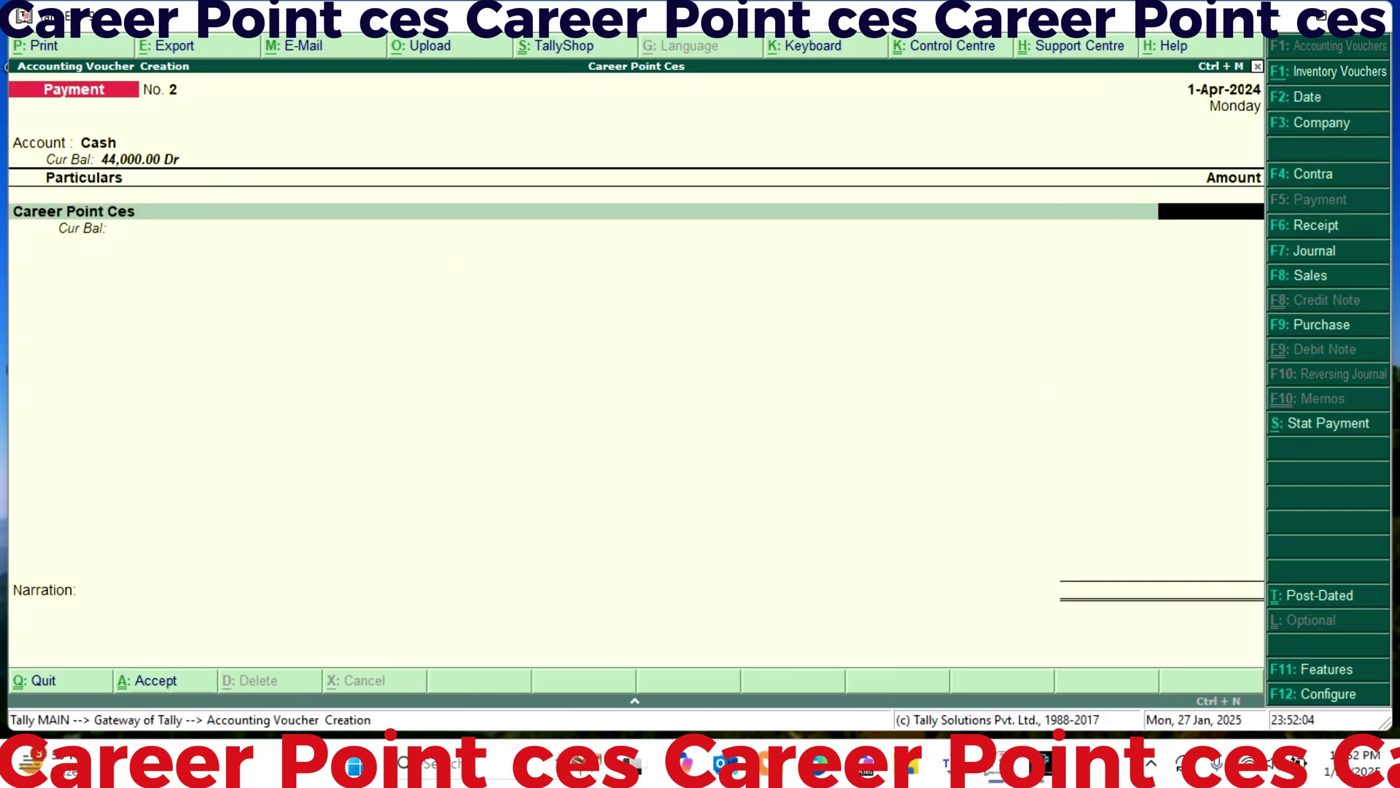
{"action": "type", "text": "44000"}
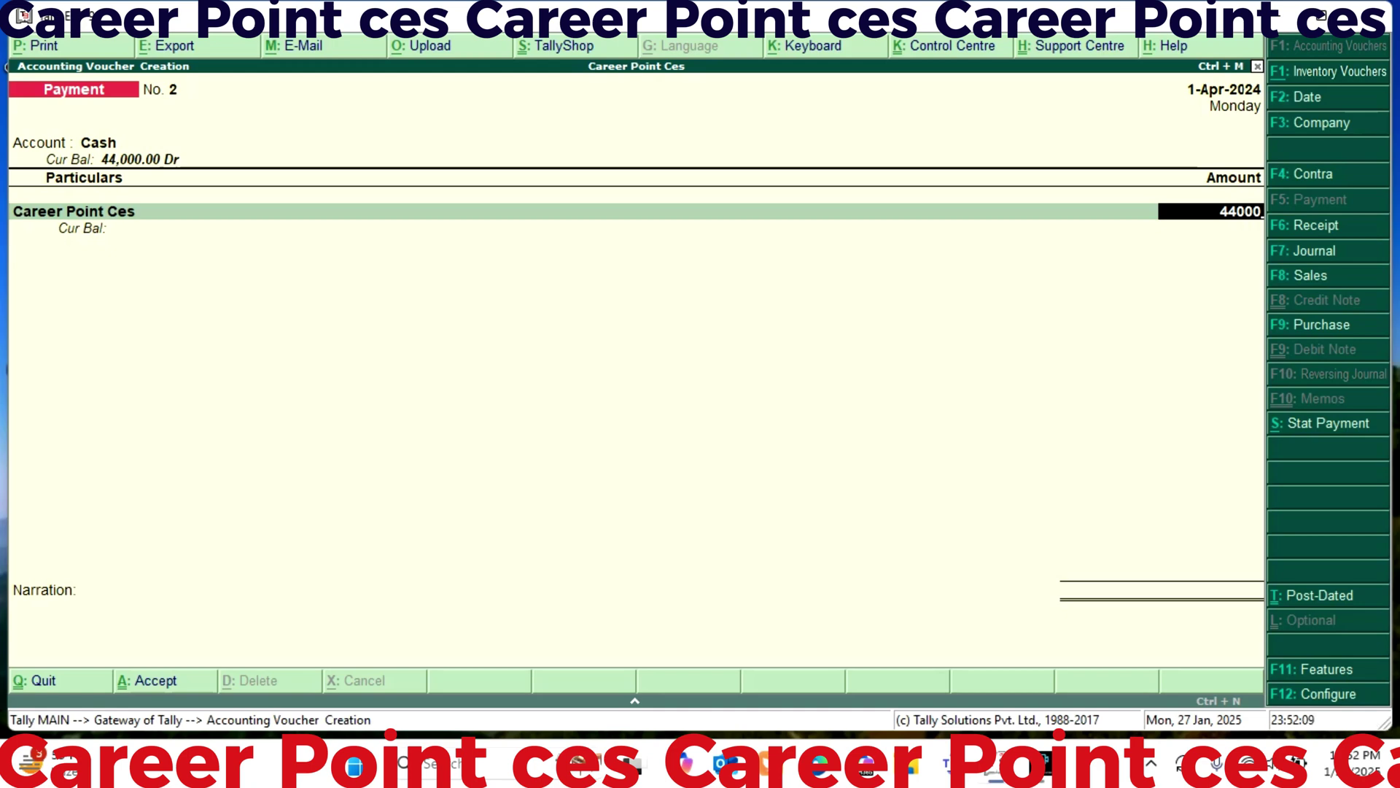
{"action": "key", "text": "Return"}
{"action": "key", "text": "Return"}
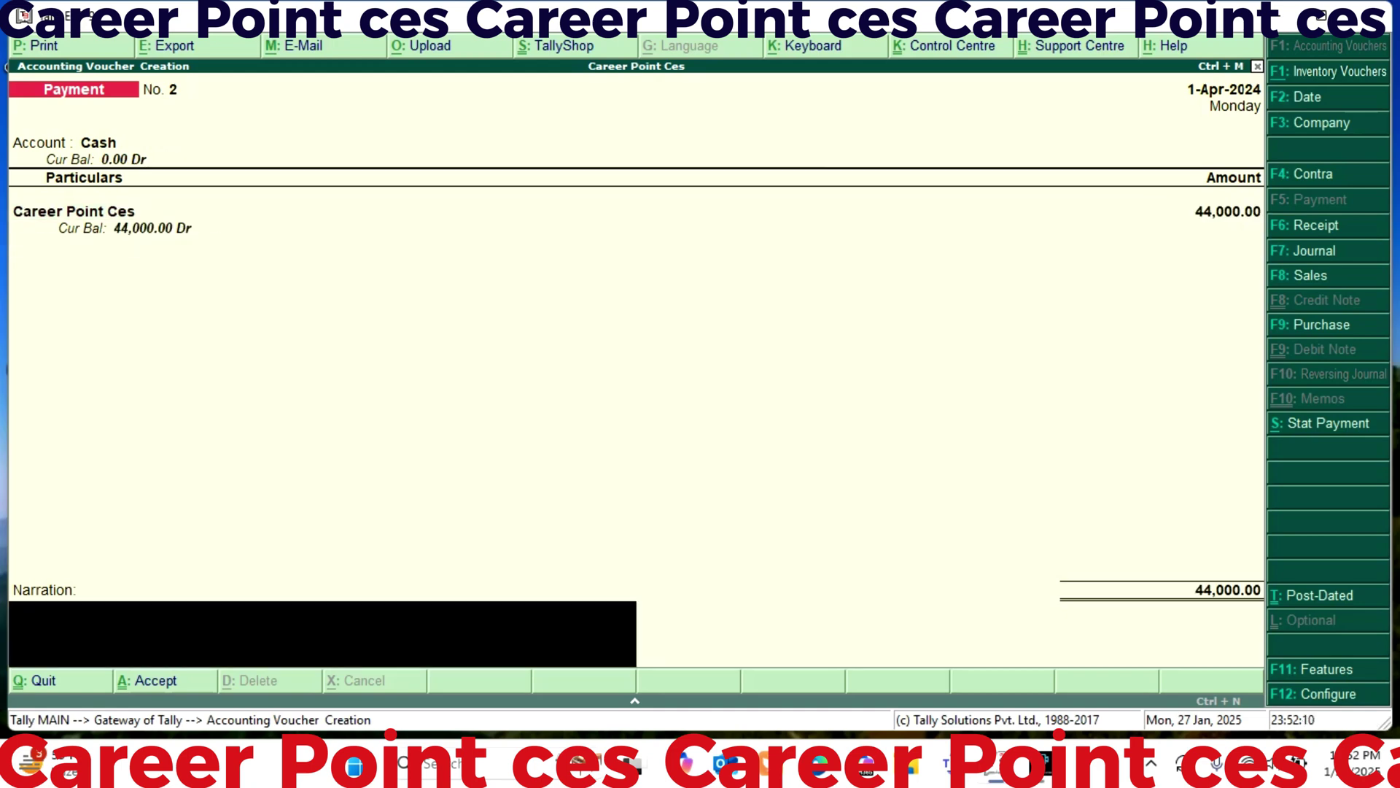
{"action": "key", "text": "Return"}
{"action": "key", "text": "Return"}
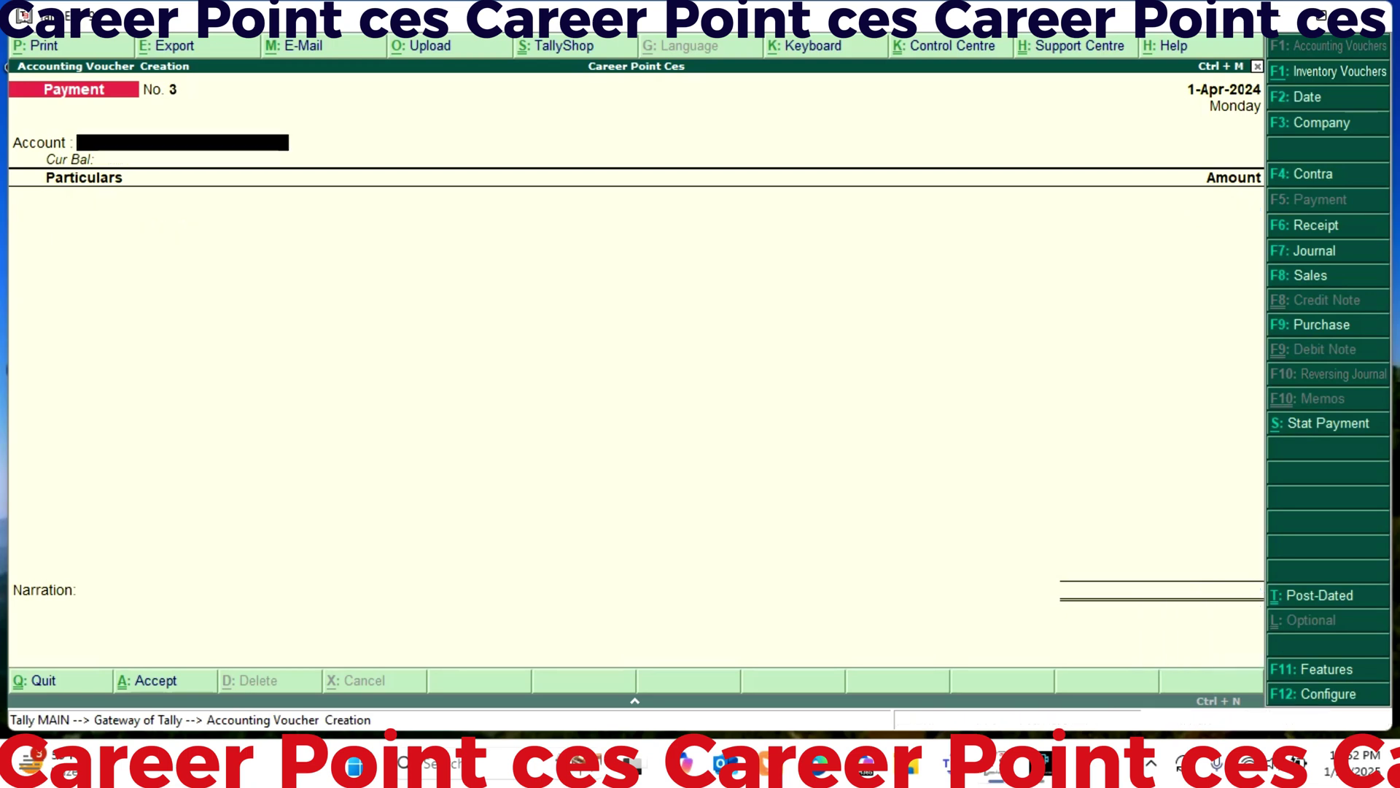
Quit the blank payment voucher and open the company's Balance Sheet.
{"action": "key", "text": "Return"}
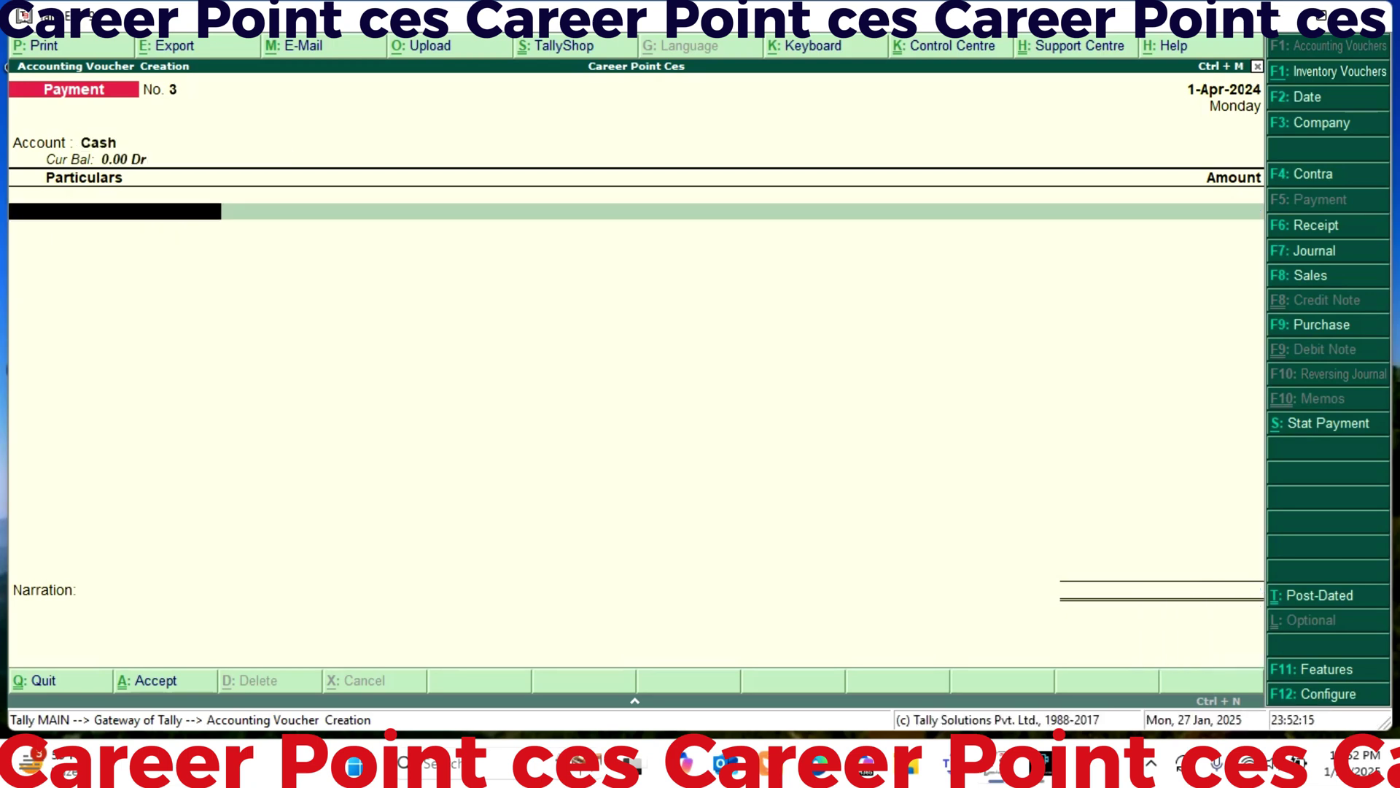
{"action": "key", "text": "Escape"}
{"action": "key", "text": "y"}
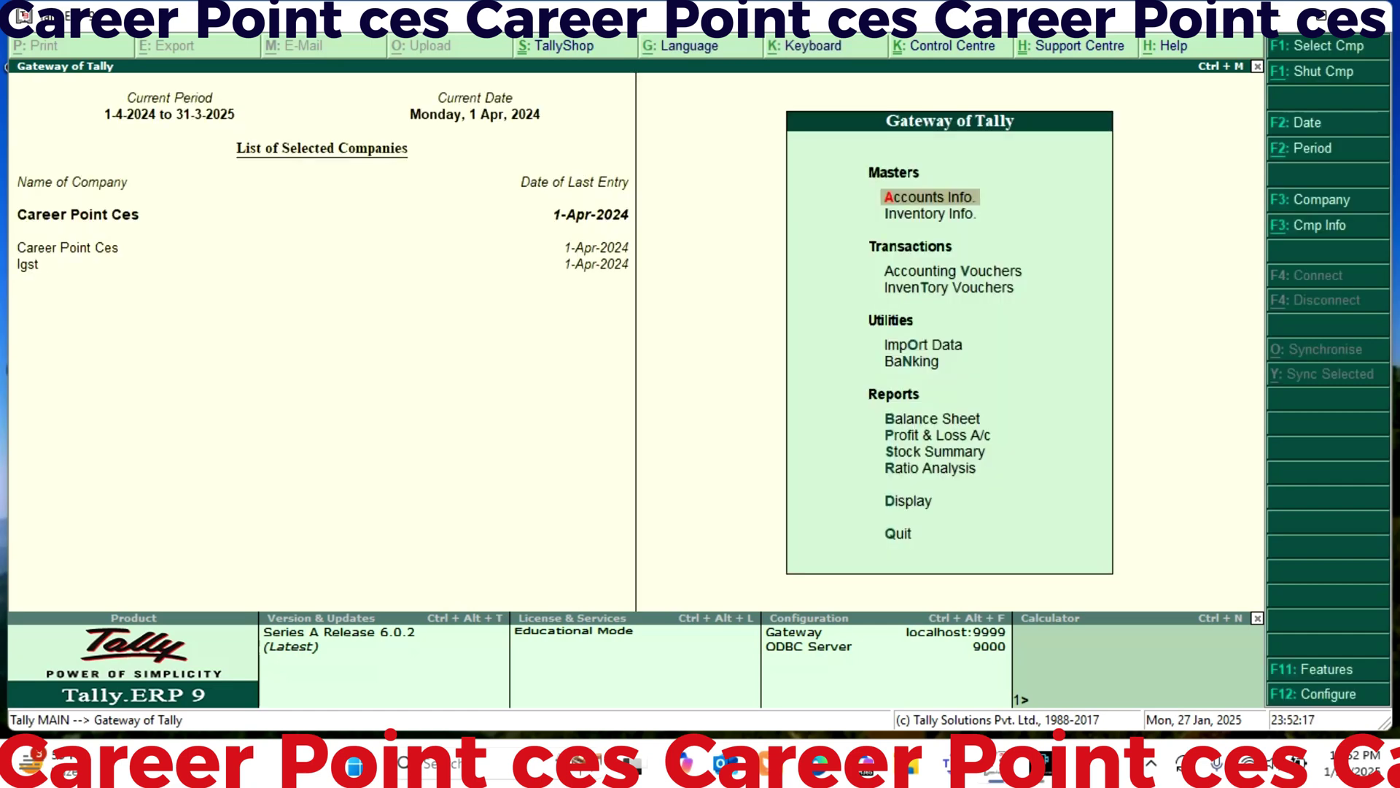
{"action": "key", "text": "Up"}
{"action": "key", "text": "Up"}
{"action": "key", "text": "Up"}
{"action": "key", "text": "Up"}
{"action": "key", "text": "Up"}
{"action": "key", "text": "Up"}
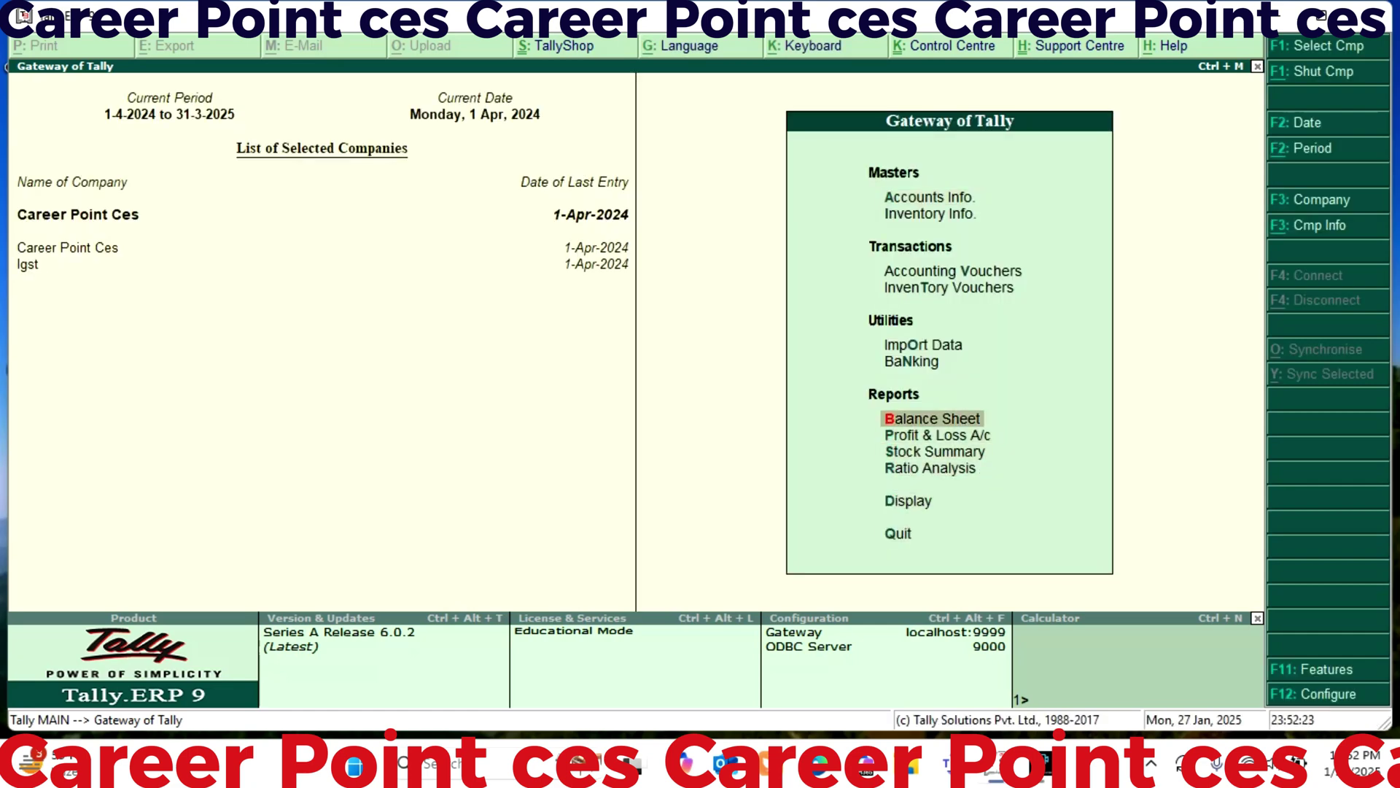
{"action": "key", "text": "Return"}
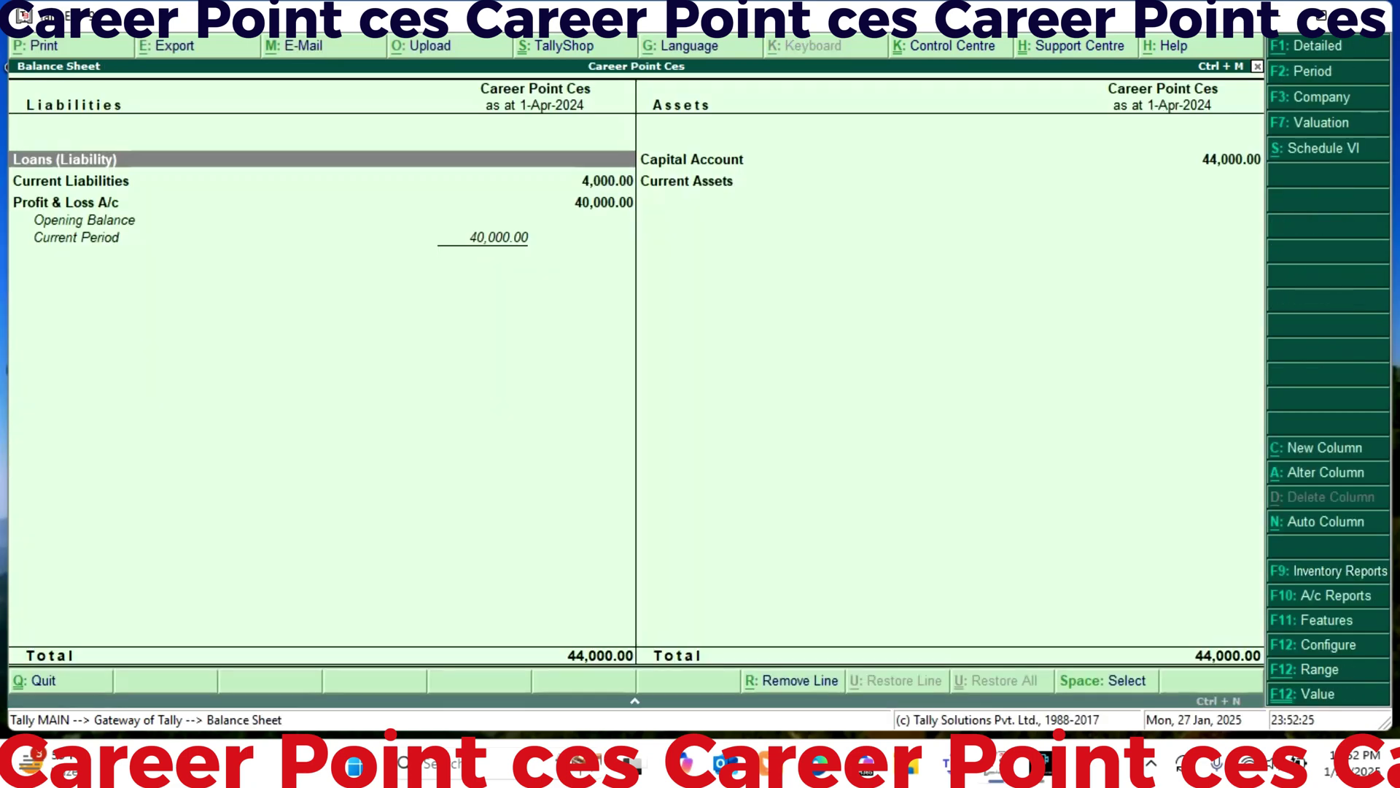
Drill down from Current Liabilities in the Balance Sheet to the Duties & Taxes group summary.
{"action": "key", "text": "Down"}
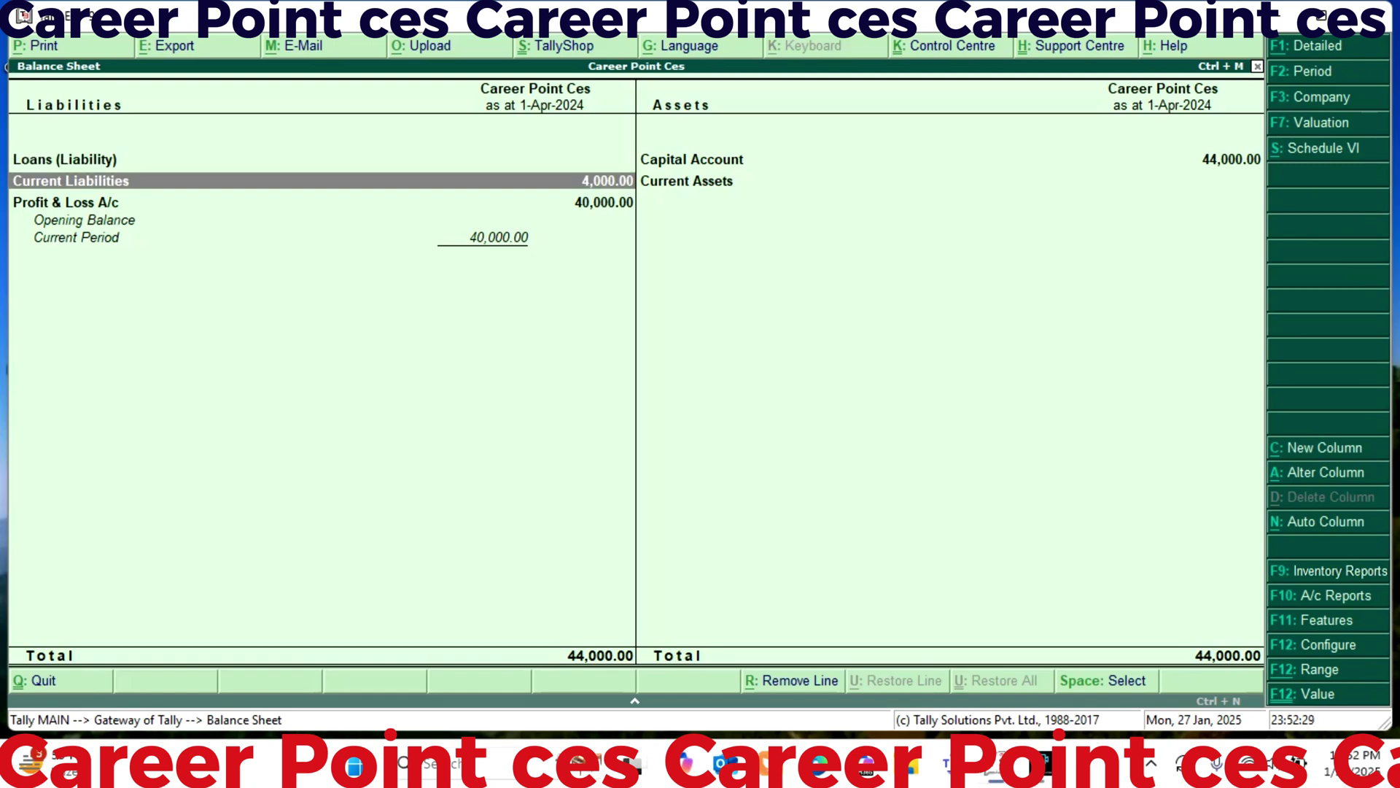
{"action": "key", "text": "Down"}
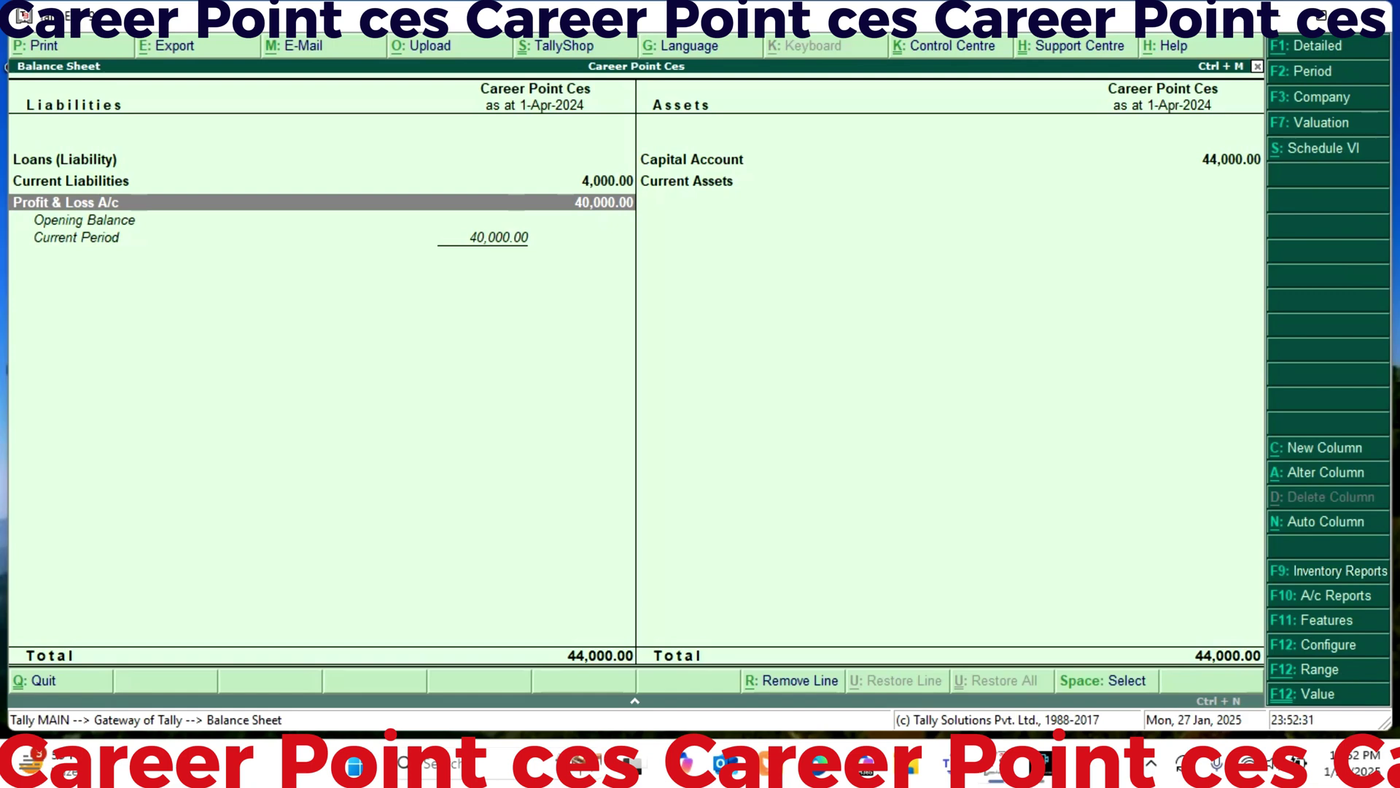
{"action": "key", "text": "Up"}
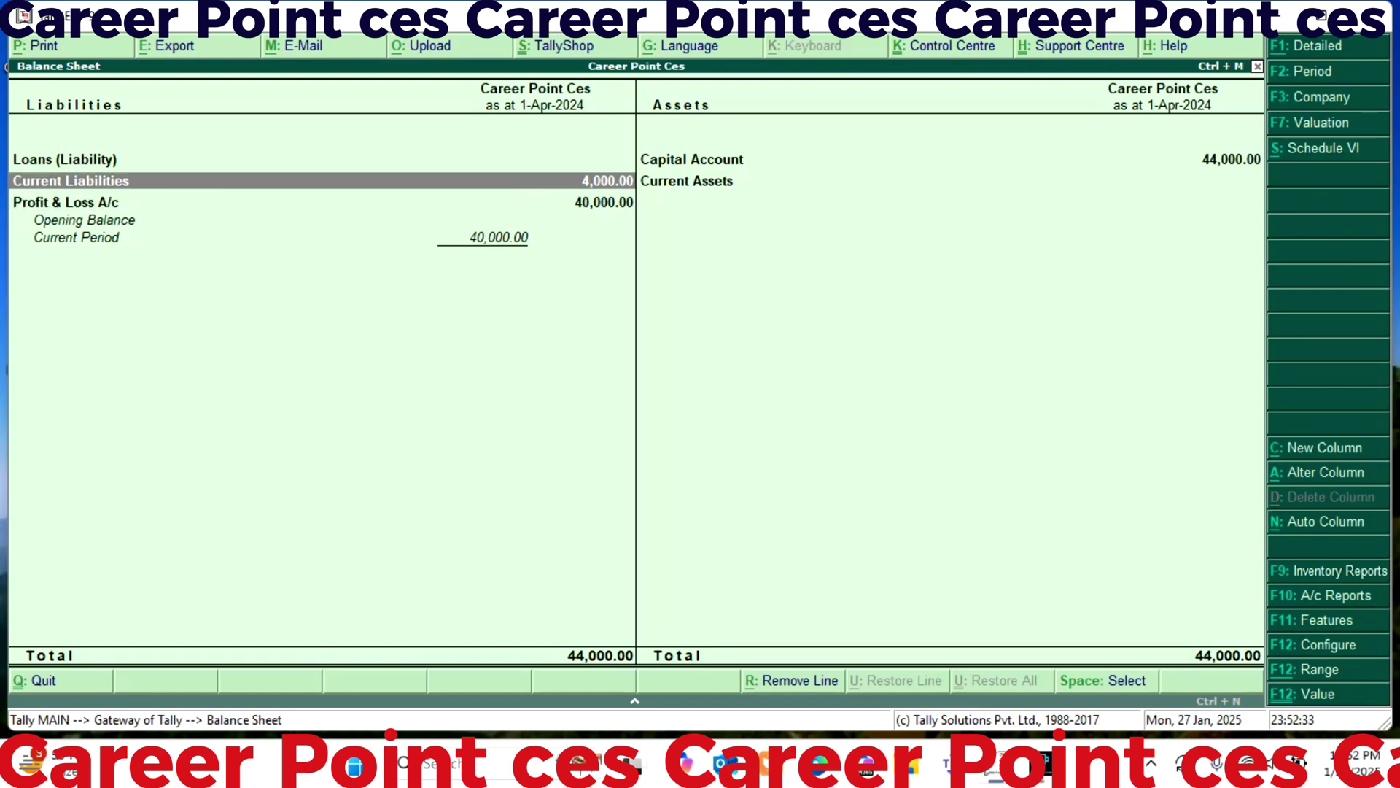
{"action": "key", "text": "Return"}
{"action": "key", "text": "Return"}
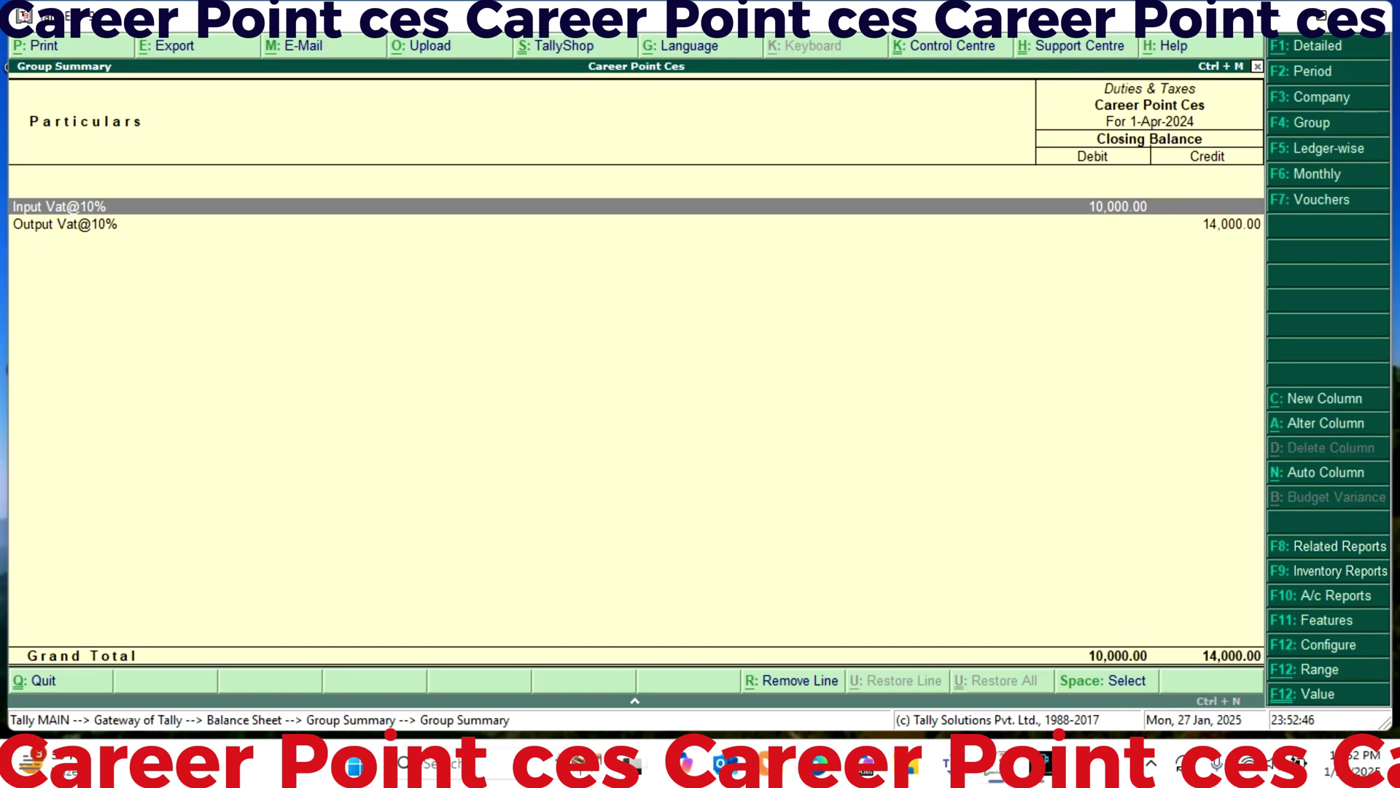
Compare the Input Vat@10% and Output Vat@10% closing balances, and return to the Gateway of Tally.
{"action": "key", "text": "Down"}
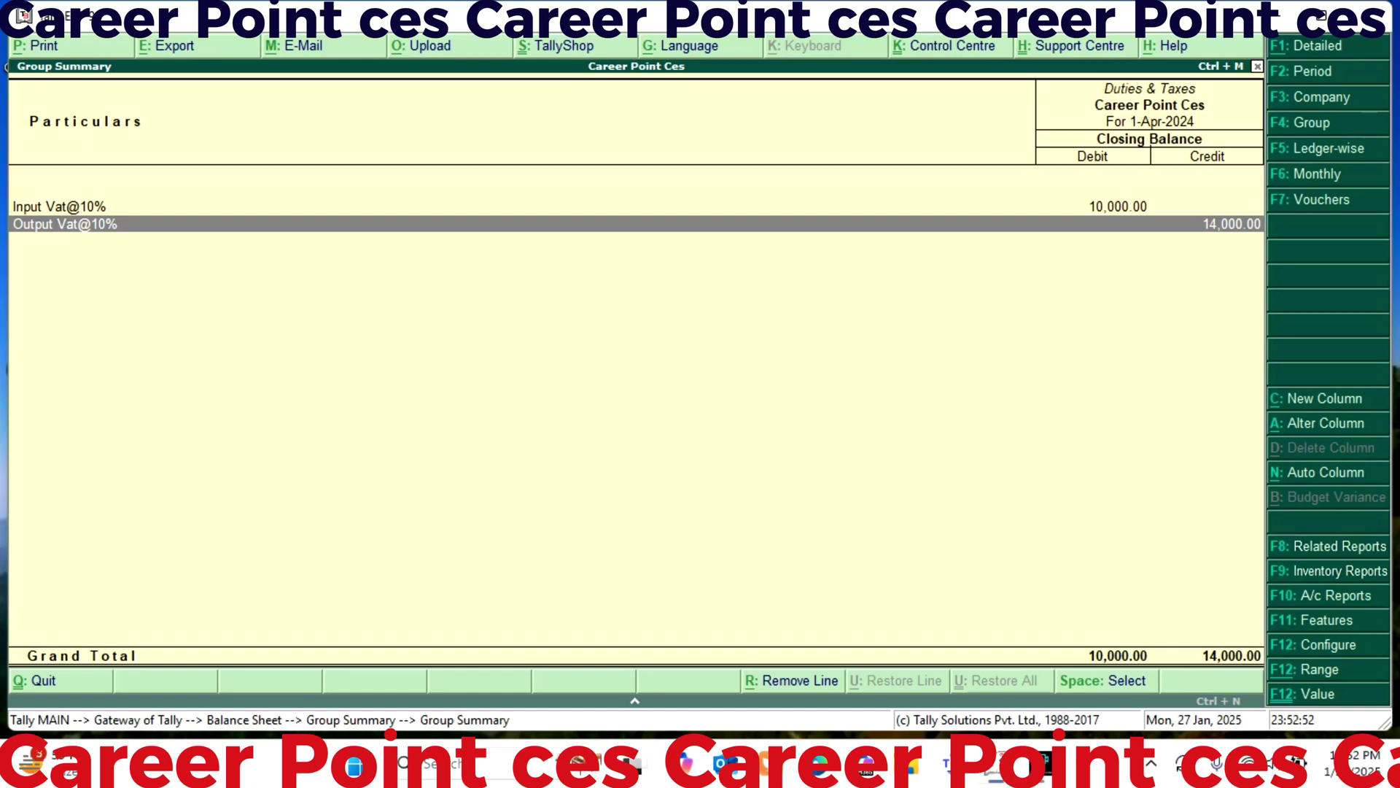
{"action": "key", "text": "Up"}
{"action": "key", "text": "Down"}
{"action": "key", "text": "Up"}
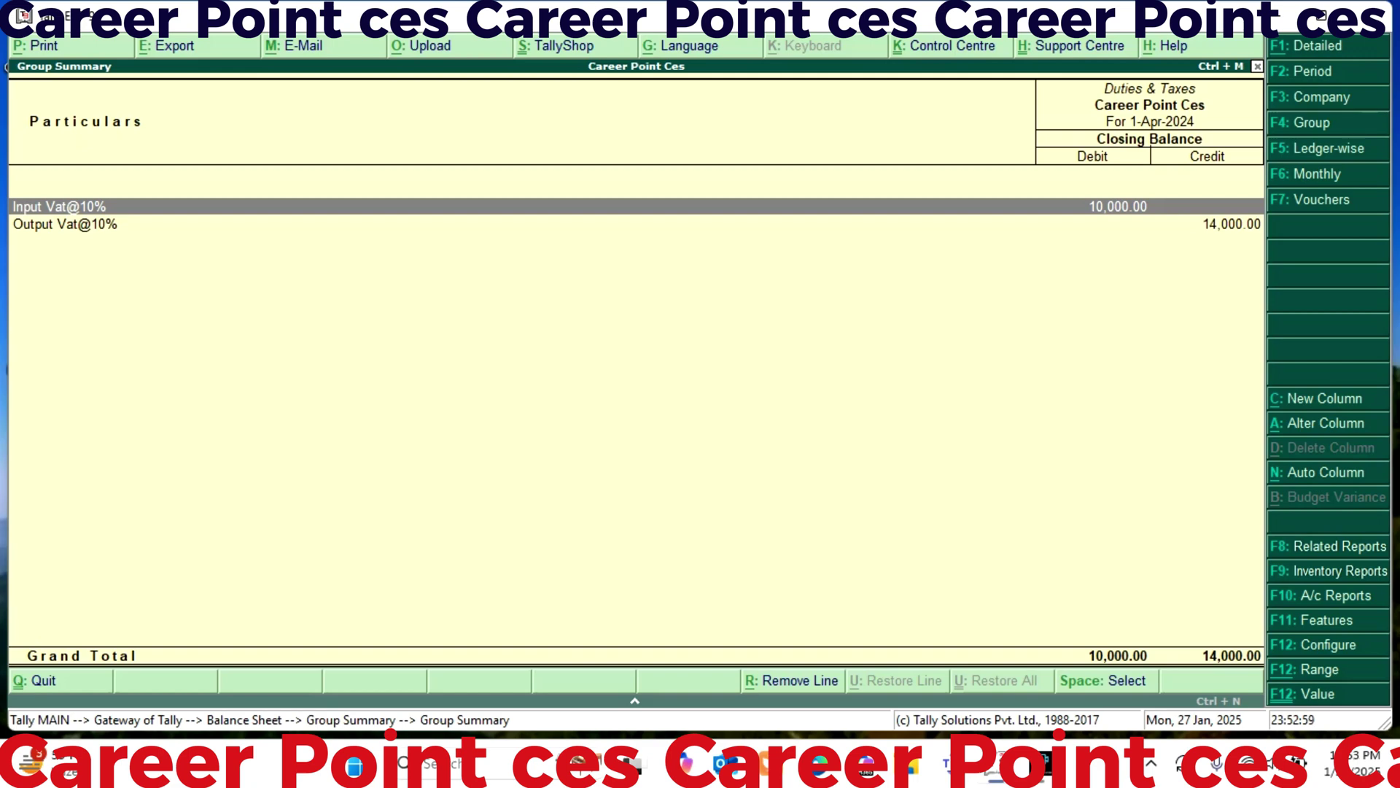
{"action": "key", "text": "Escape"}
{"action": "key", "text": "Escape"}
{"action": "key", "text": "Escape"}
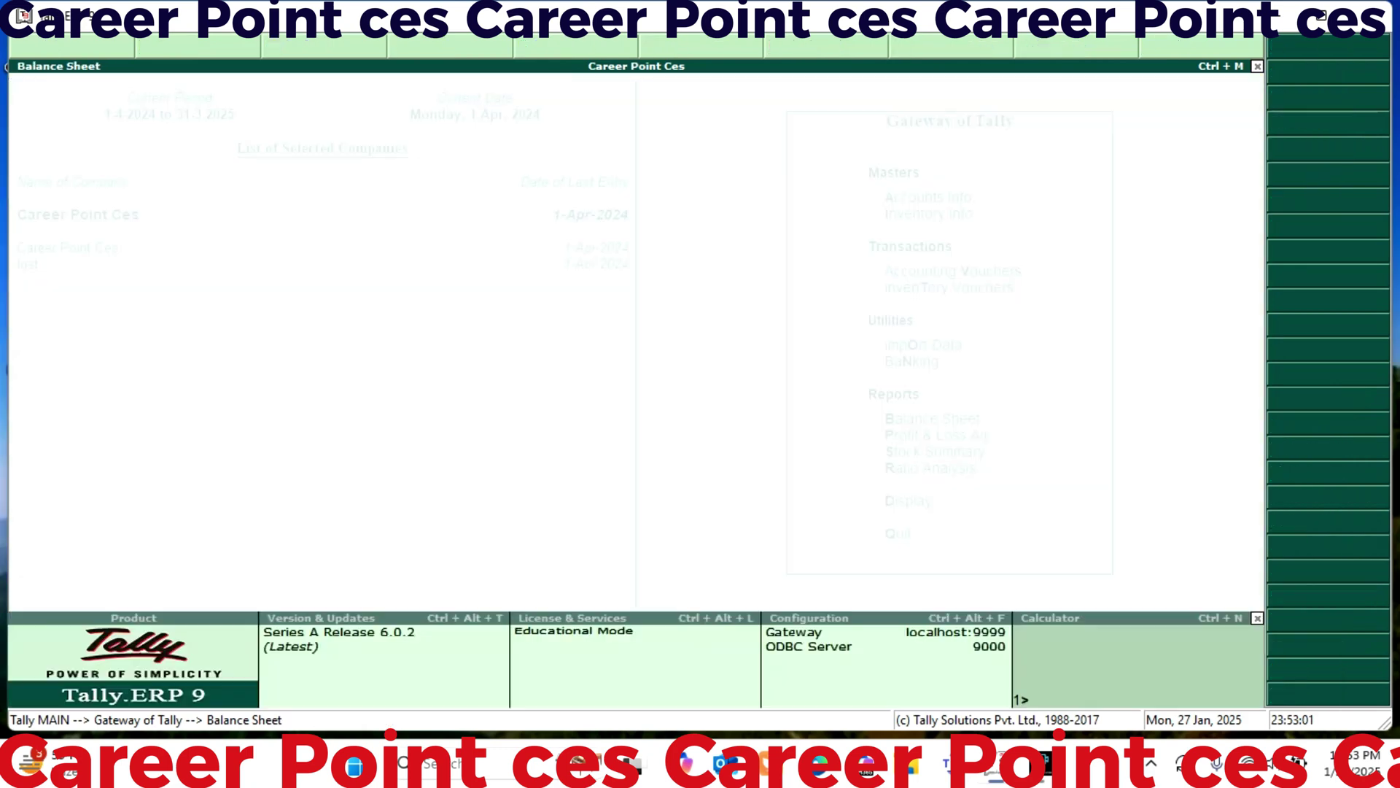
Start a new journal voucher for Career Point Ces.
{"action": "key", "text": "Down"}
{"action": "key", "text": "Down"}
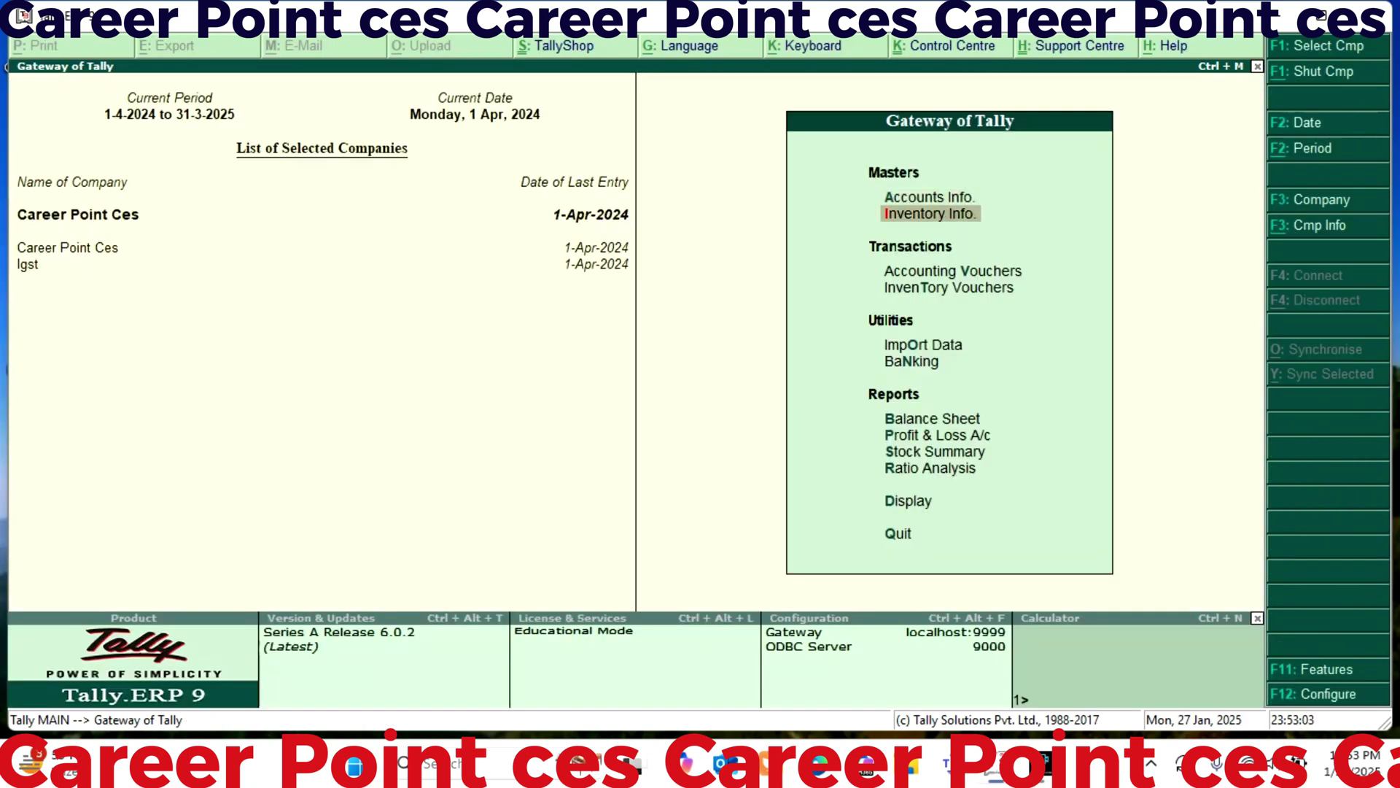
{"action": "key", "text": "Return"}
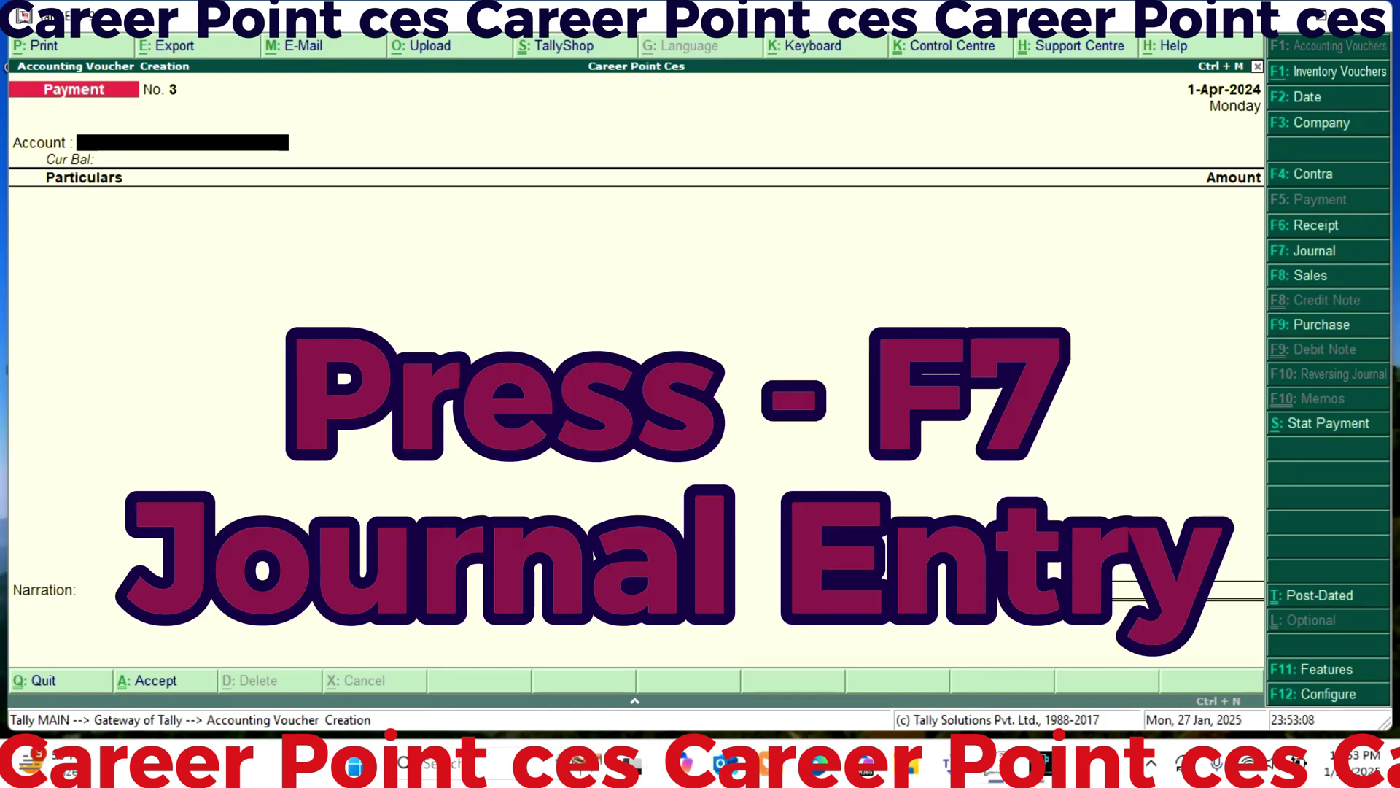
{"action": "key", "text": "F7"}
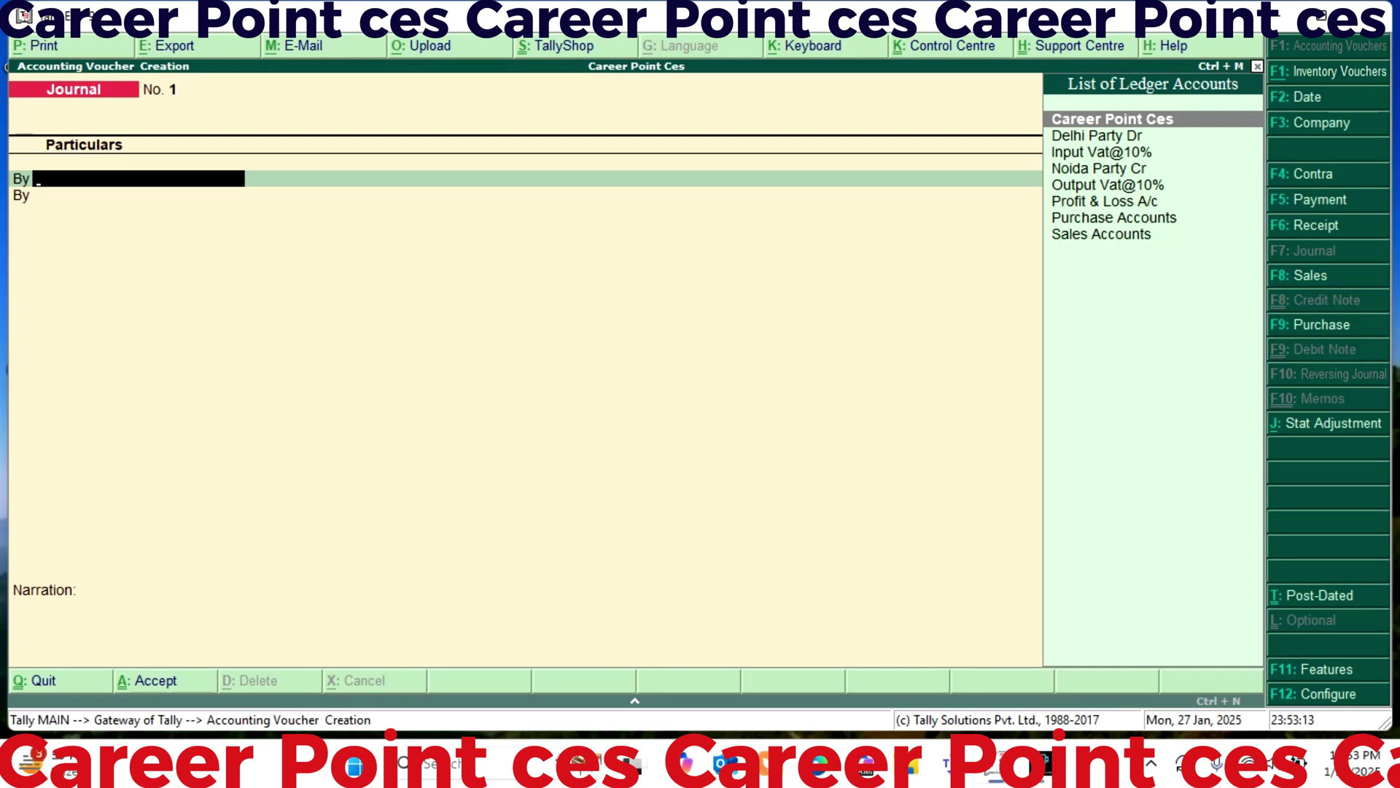
{"action": "key", "text": "Down"}
{"action": "key", "text": "Down"}
{"action": "key", "text": "Down"}
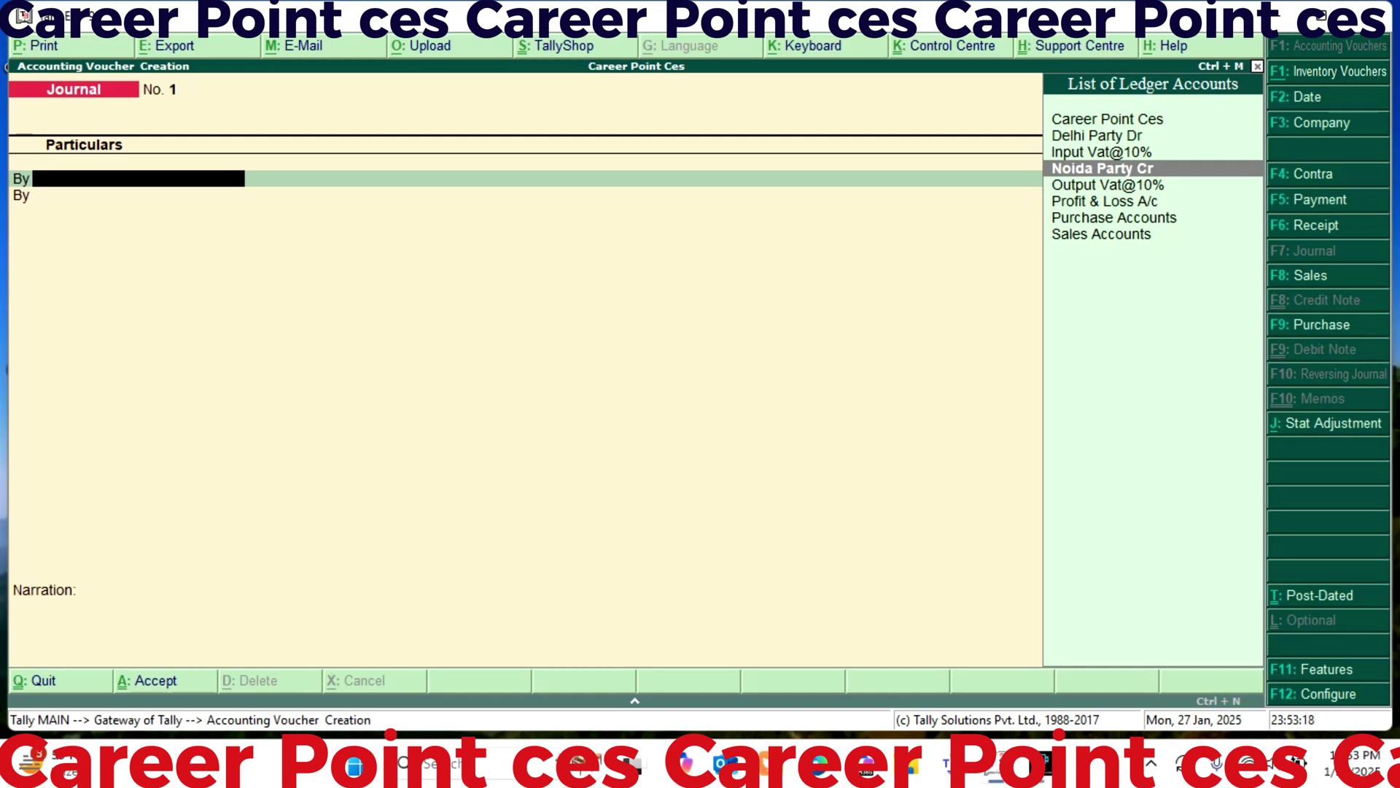
{"action": "key", "text": "Up"}
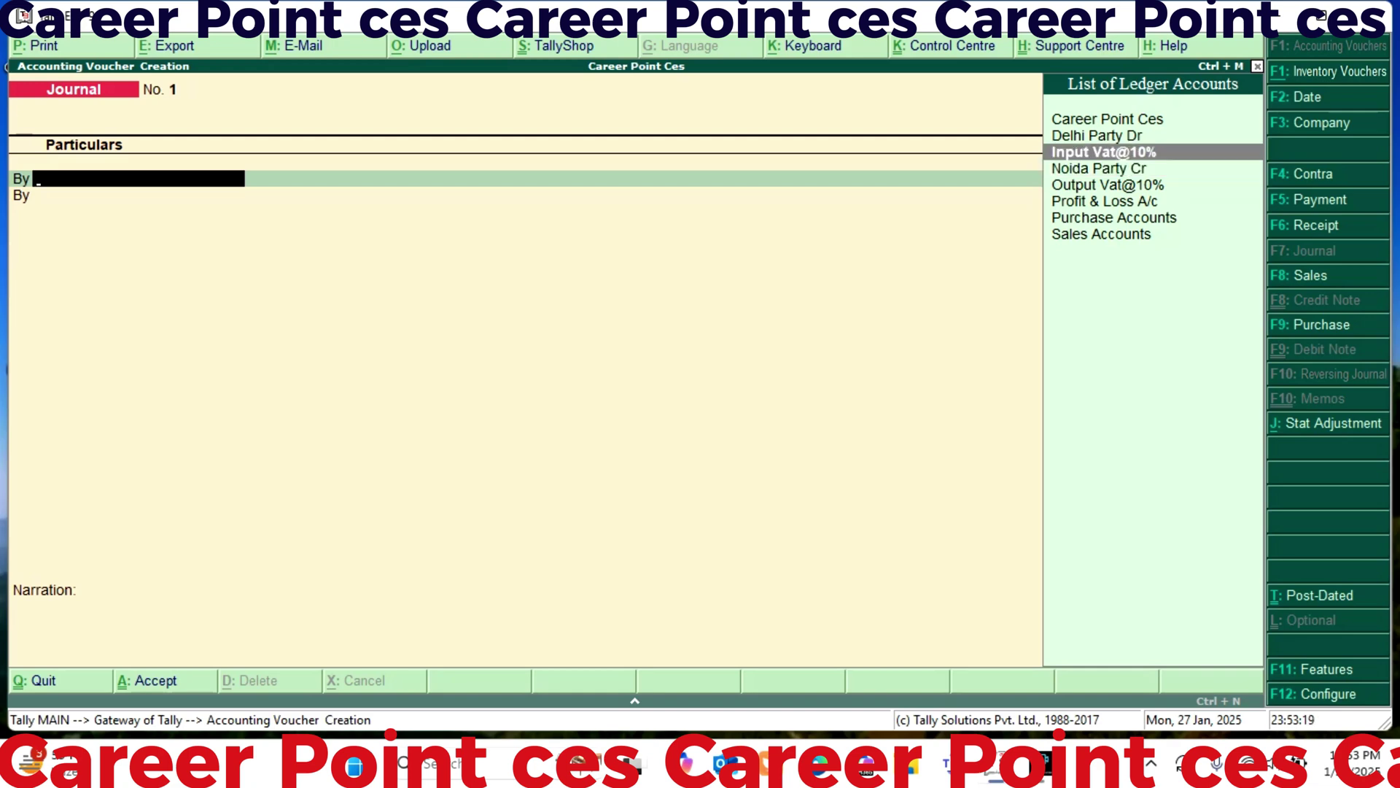
{"action": "key", "text": "Return"}
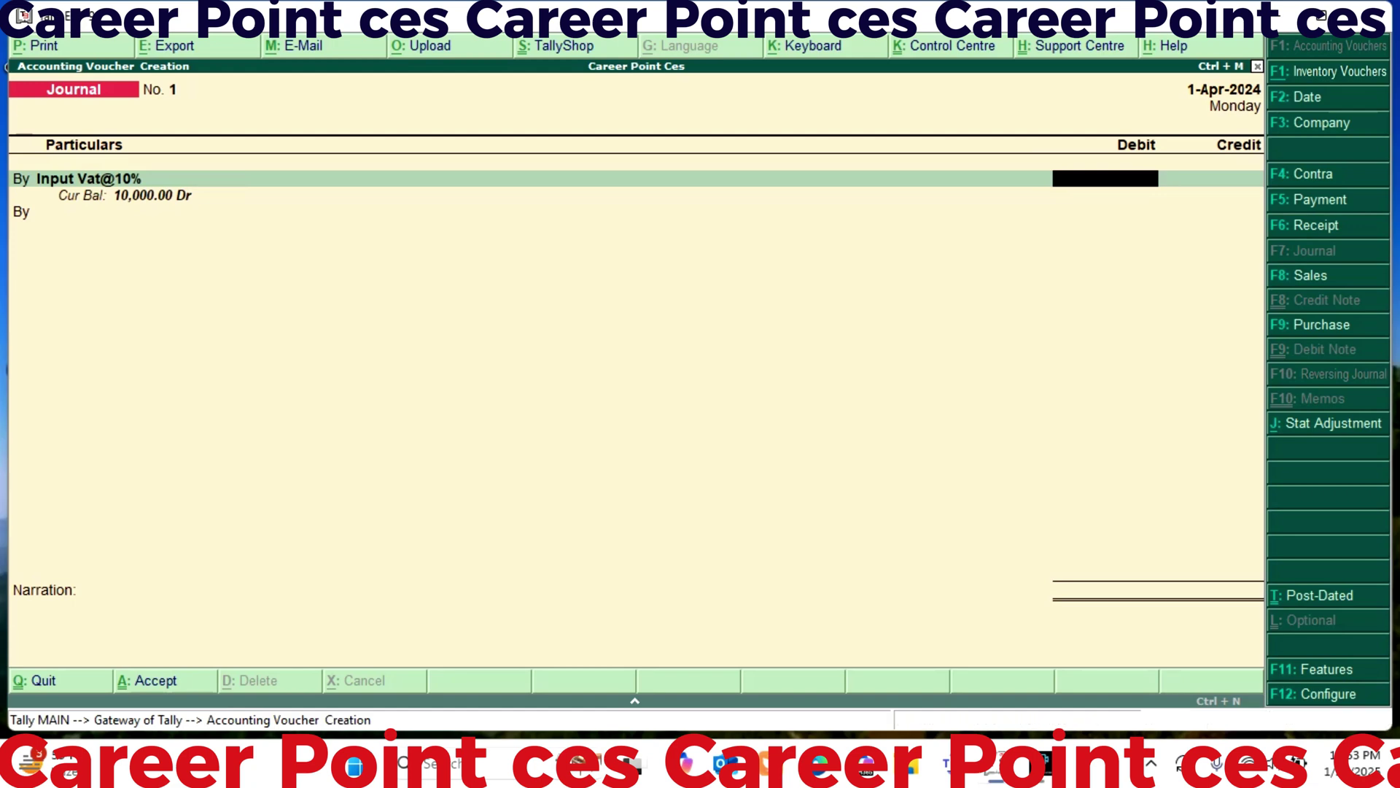
{"action": "key", "text": "BackSpace"}
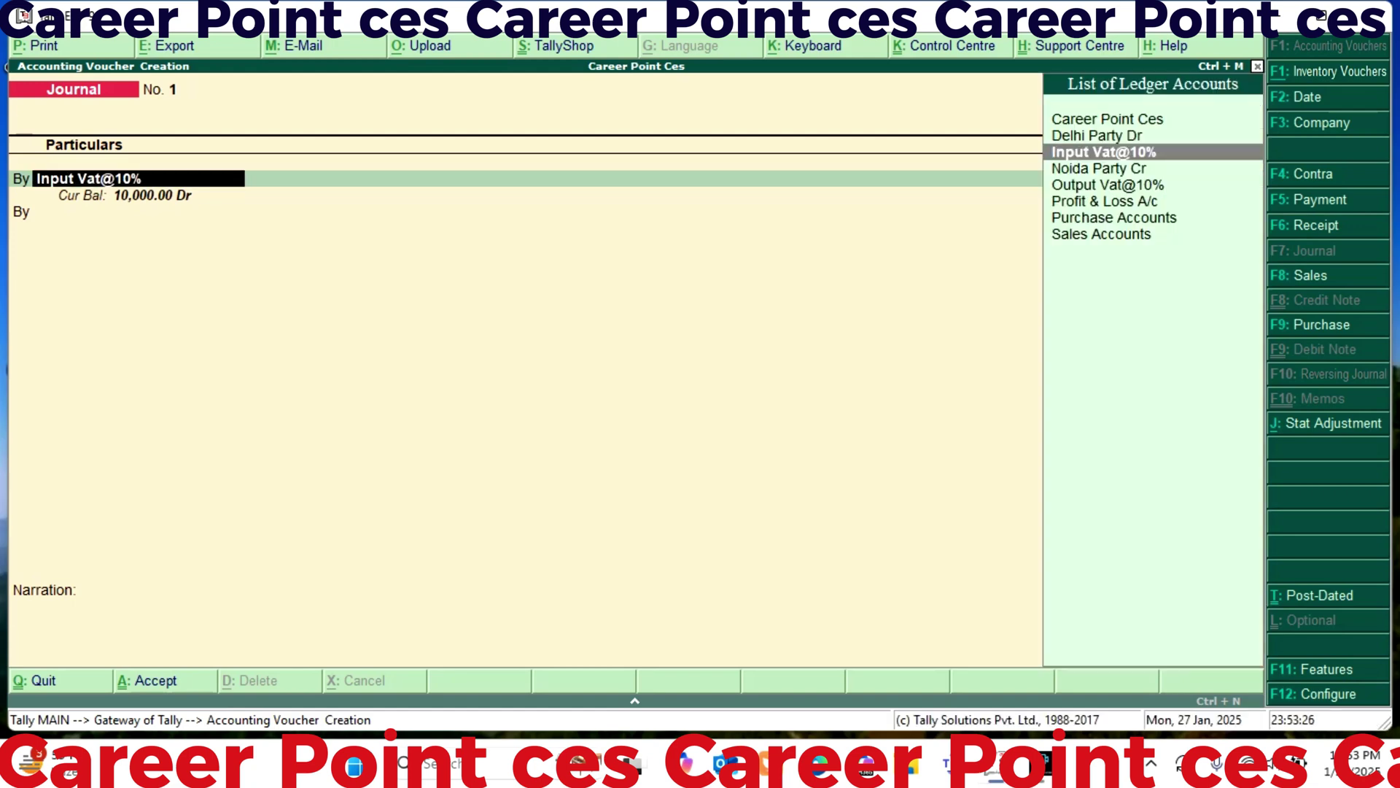
Debit the Career Point Ces ledger with 10,000 in the first journal voucher.
{"action": "key", "text": "Up"}
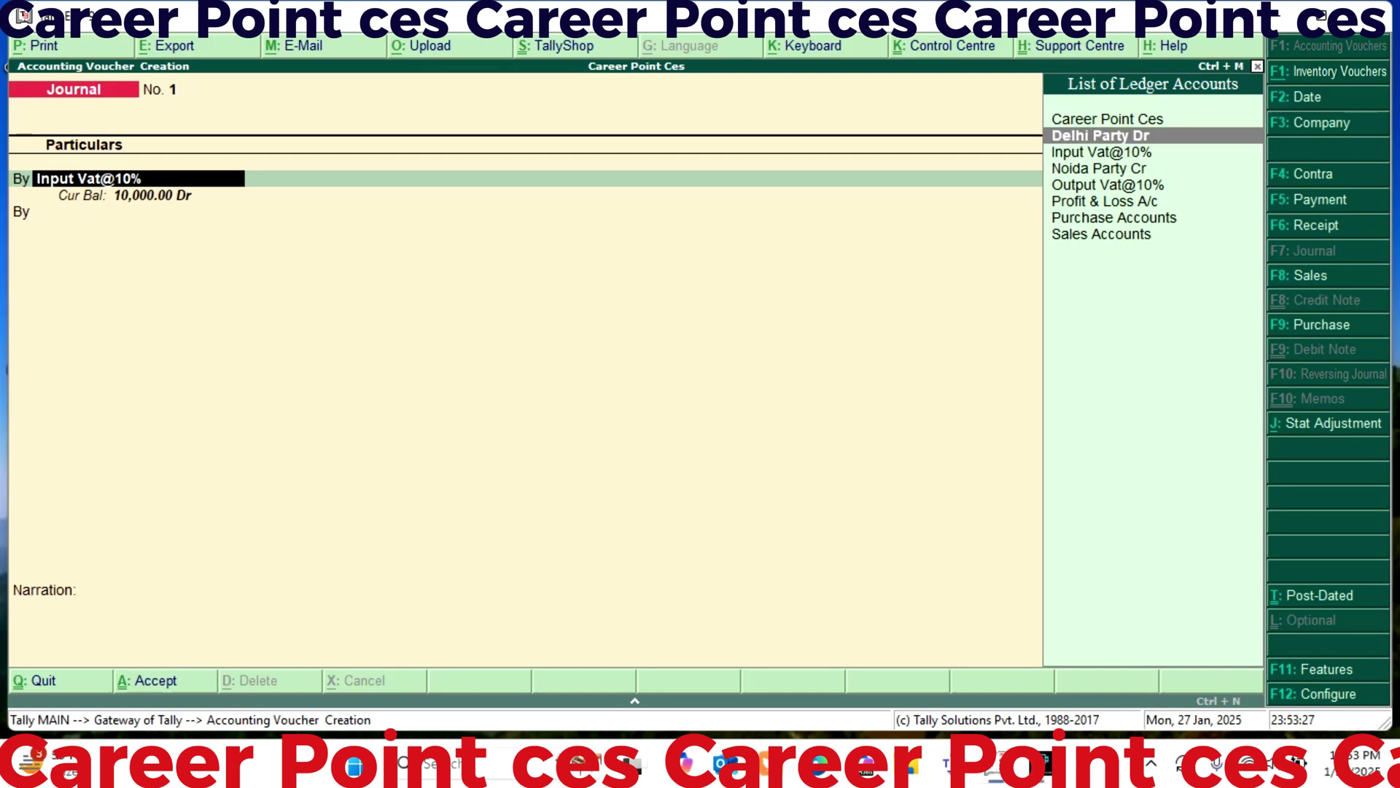
{"action": "key", "text": "Up"}
{"action": "key", "text": "Return"}
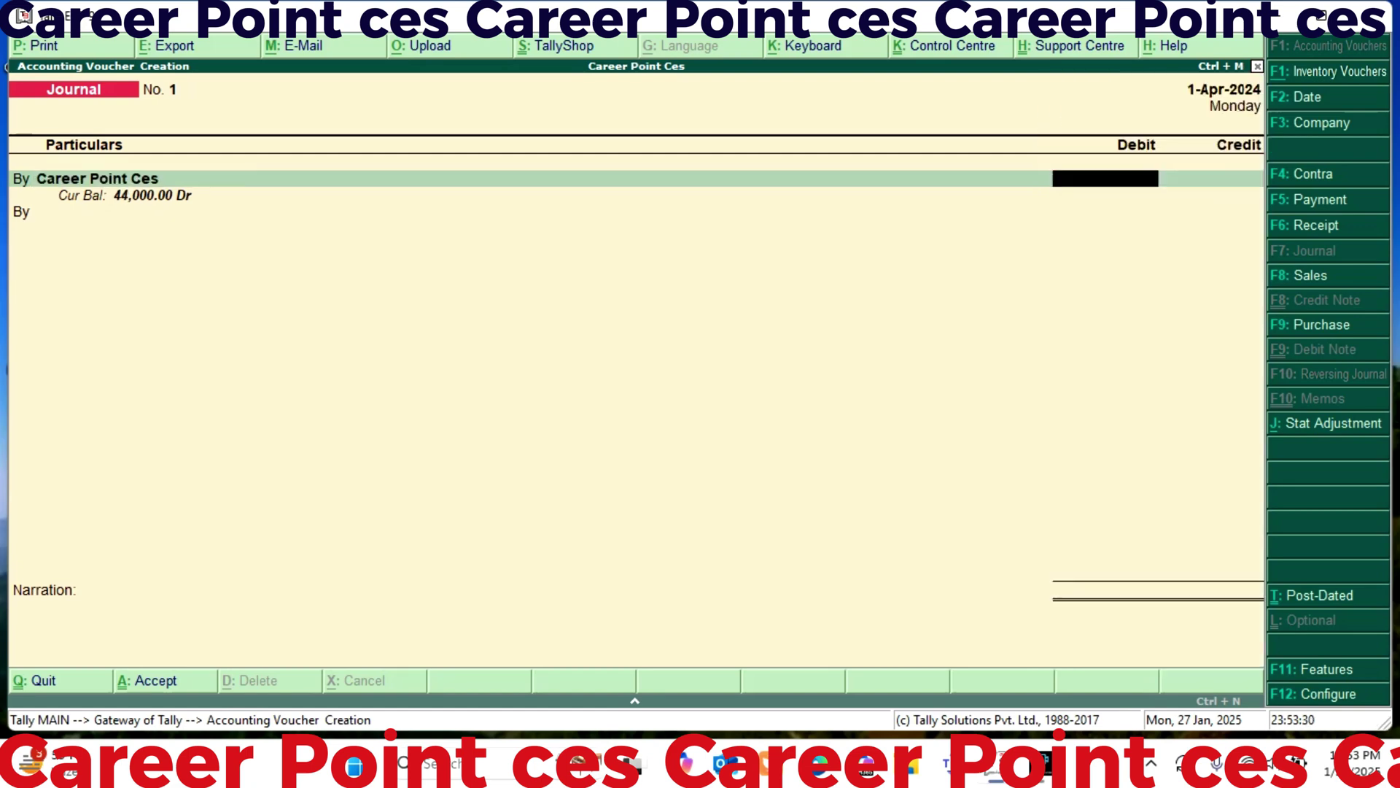
{"action": "type", "text": "10000"}
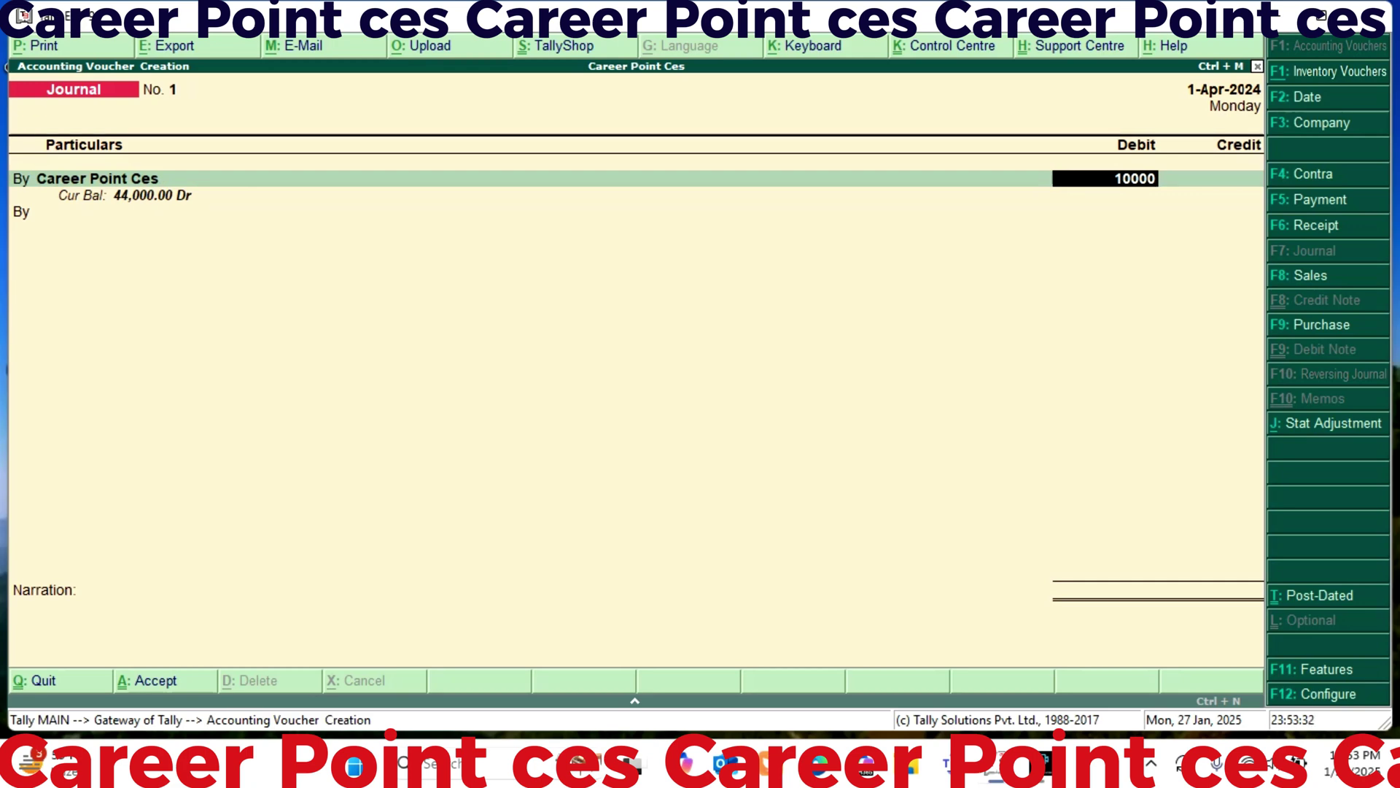
{"action": "key", "text": "Return"}
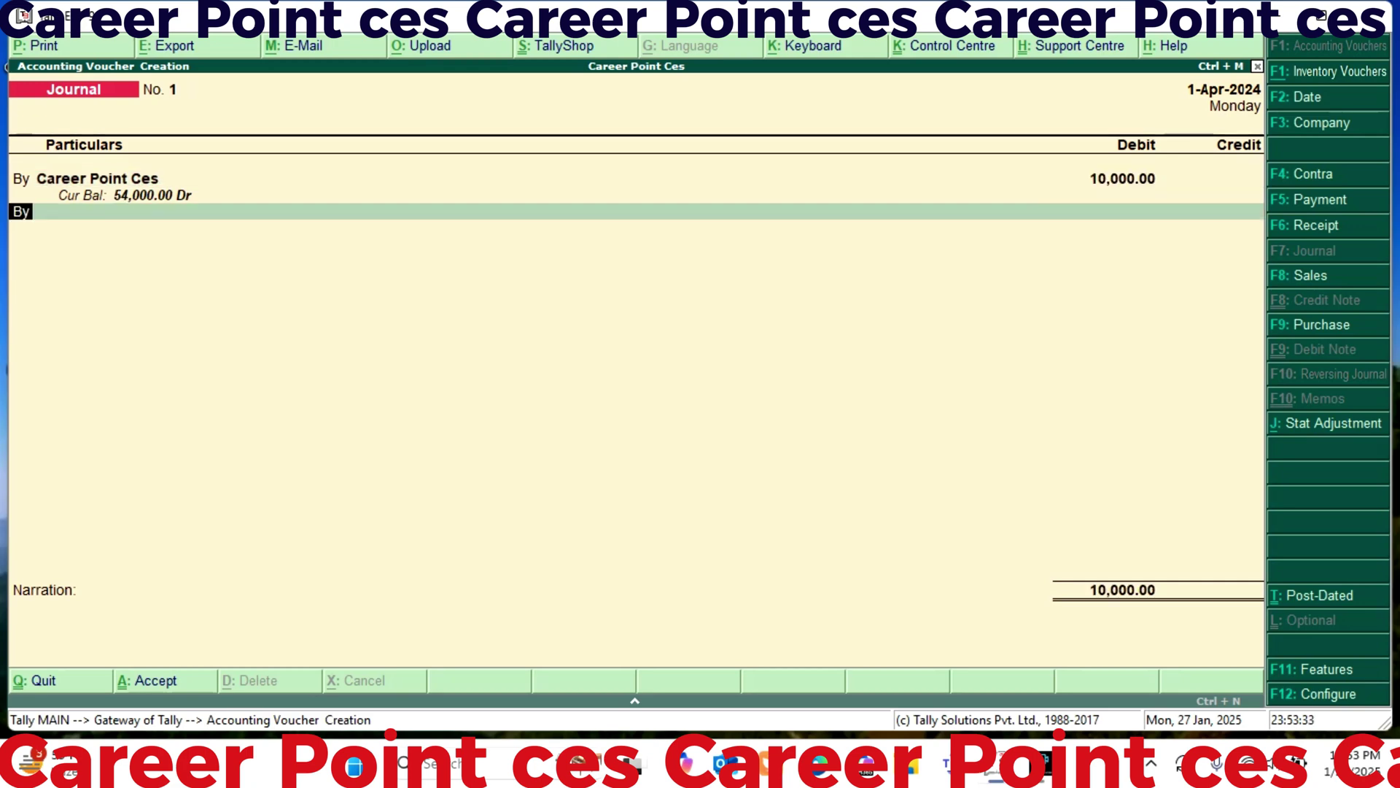
Credit the Input Vat@10% ledger with 10,000 and save the journal voucher without a narration.
{"action": "type", "text": "t"}
{"action": "key", "text": "Return"}
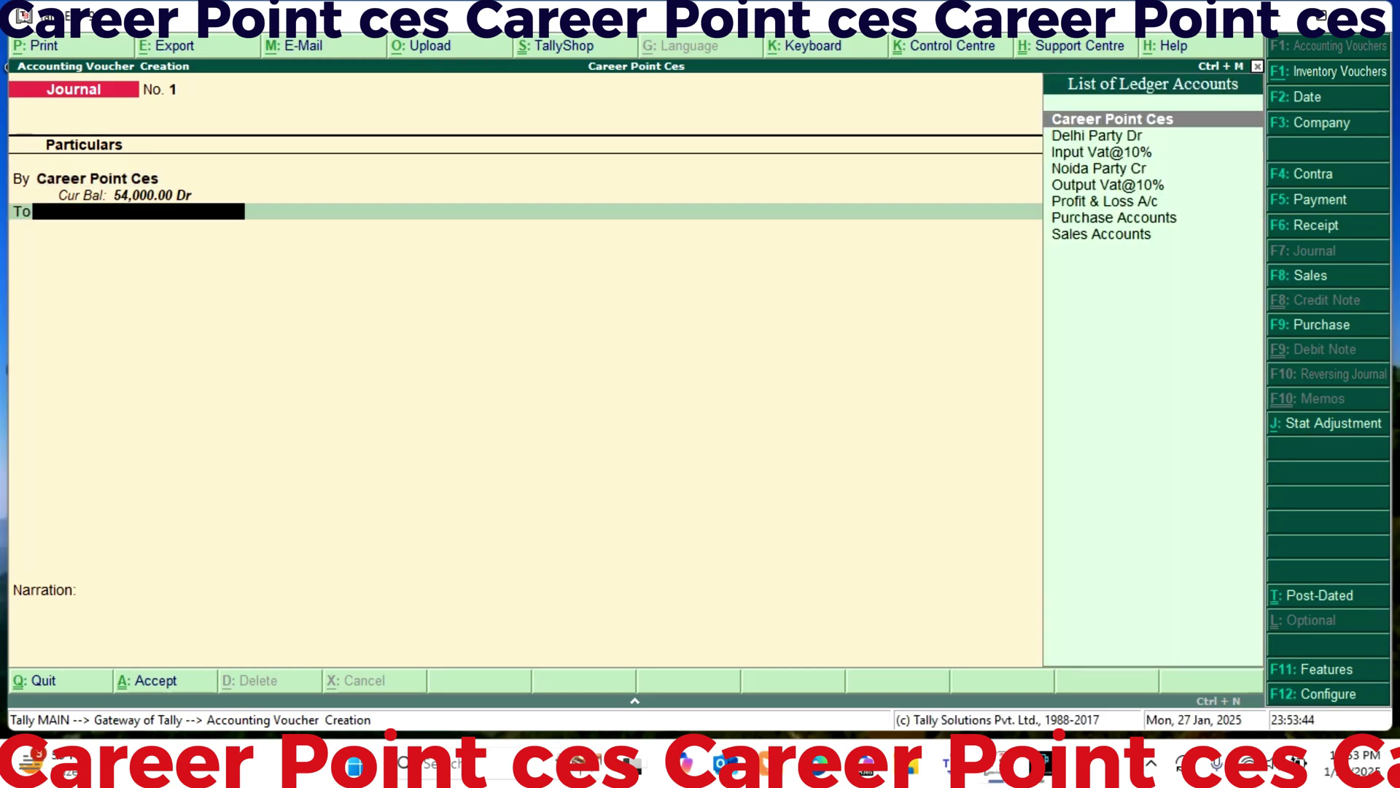
{"action": "key", "text": "Down"}
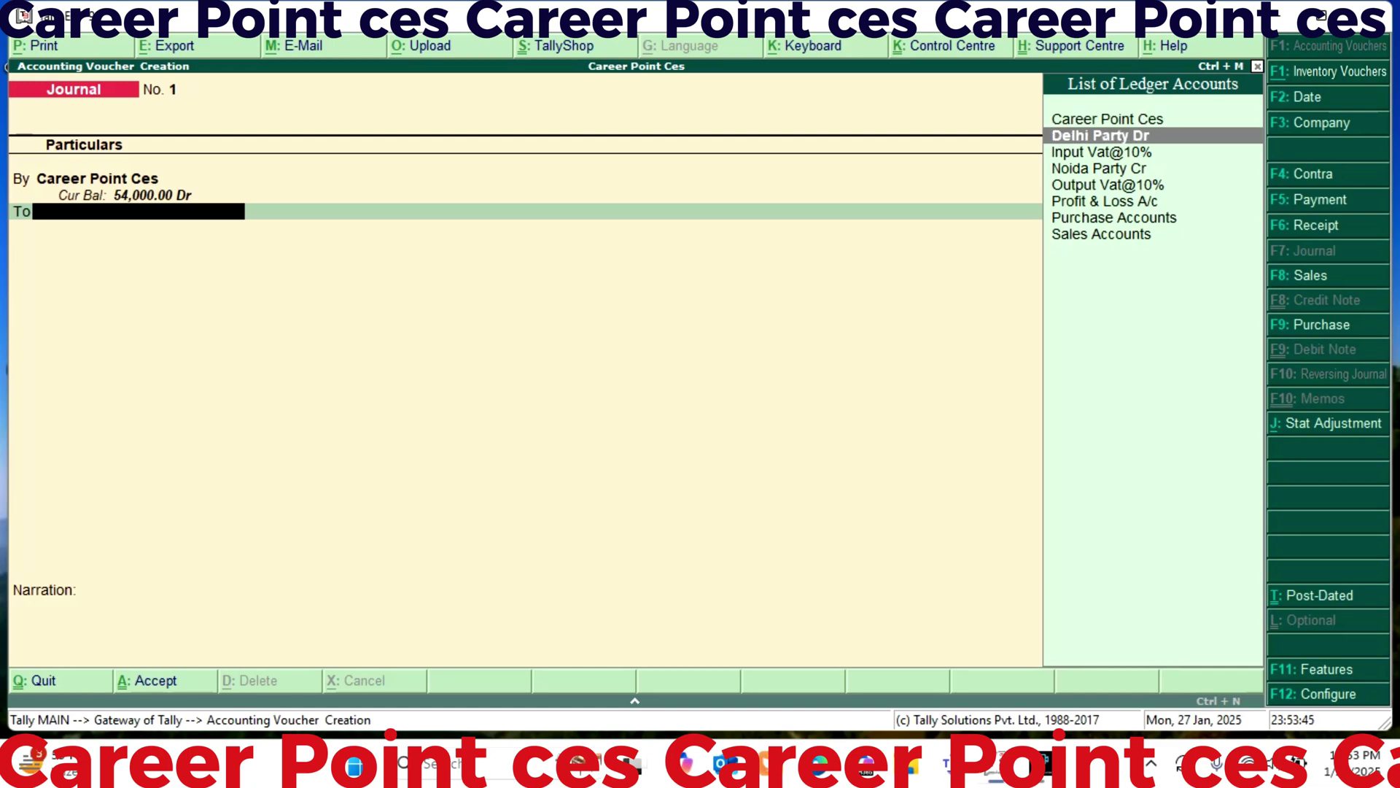
{"action": "key", "text": "Down"}
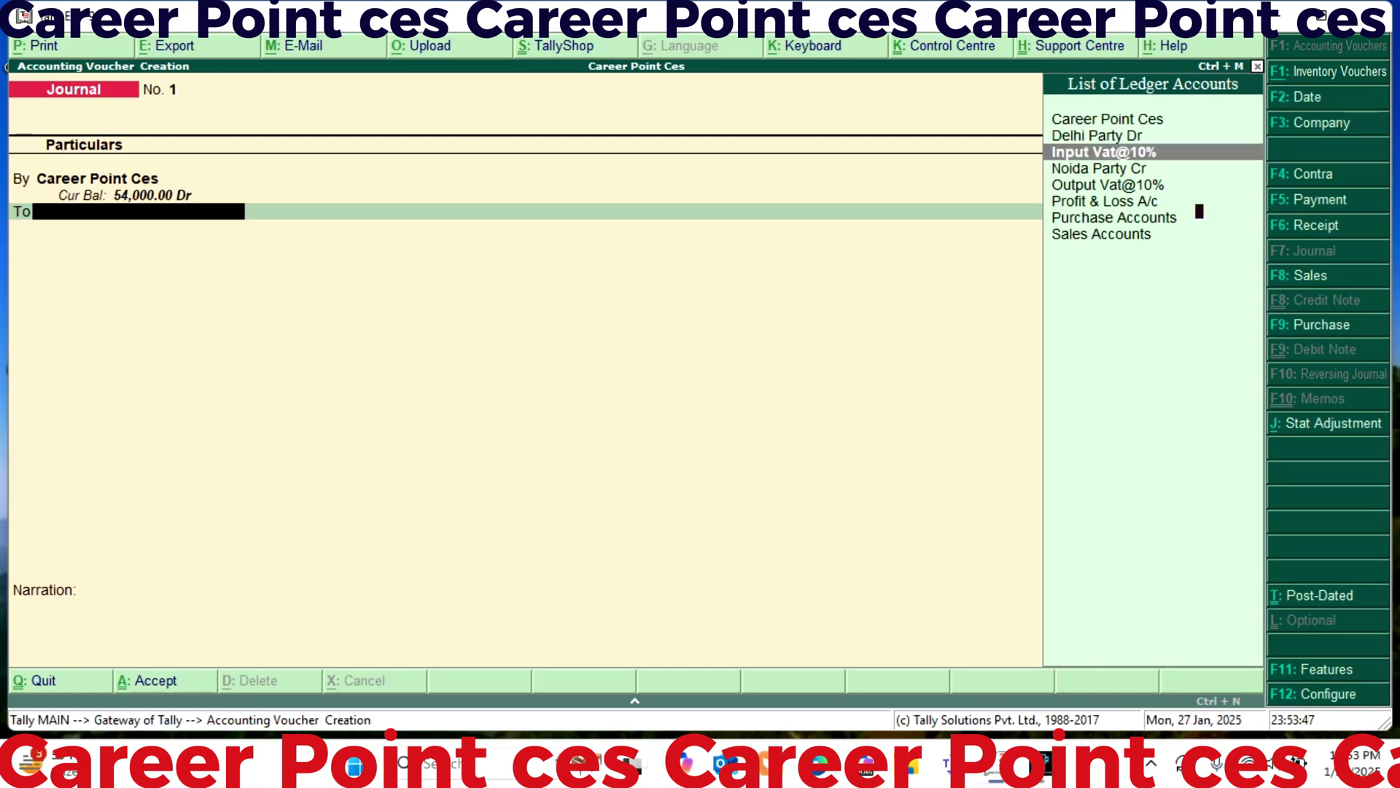
{"action": "key", "text": "Return"}
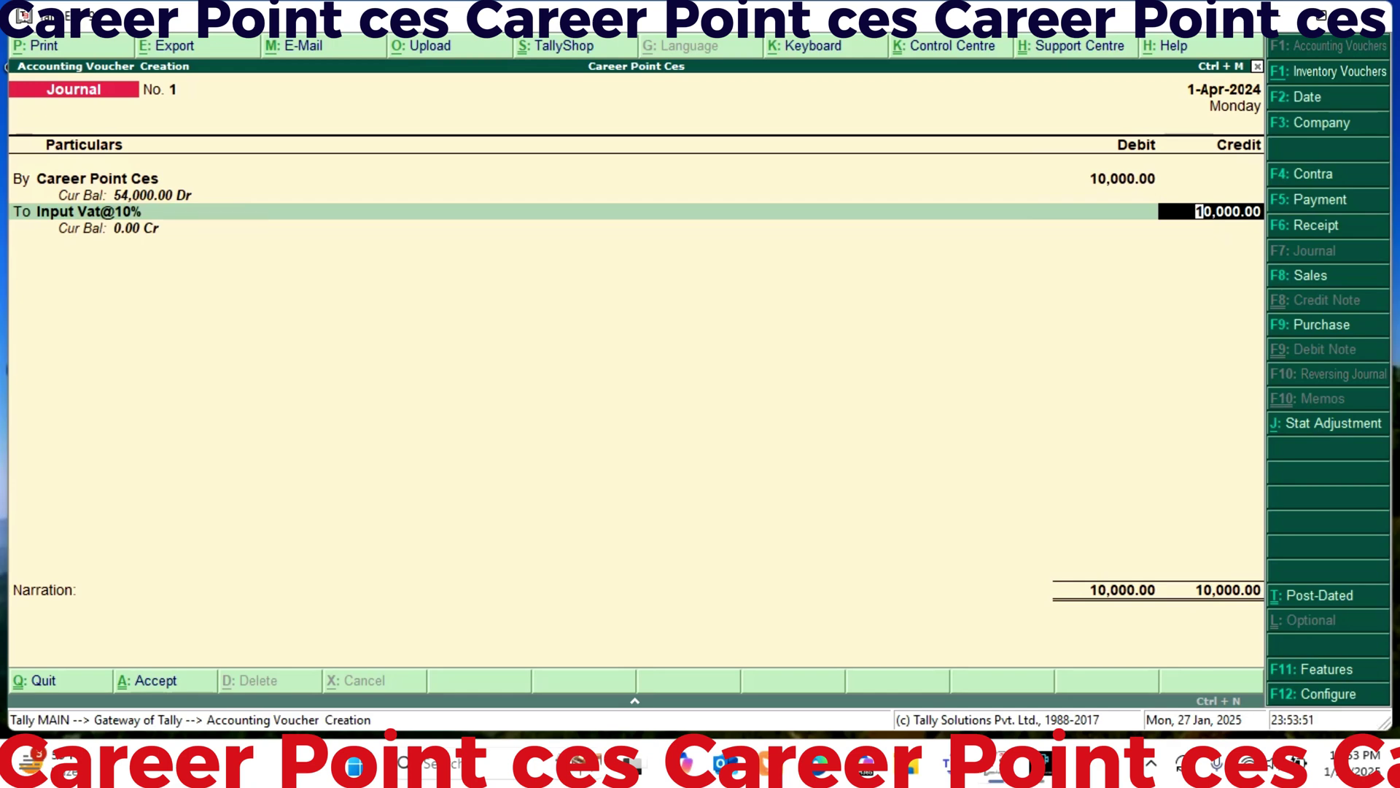
{"action": "key", "text": "Return"}
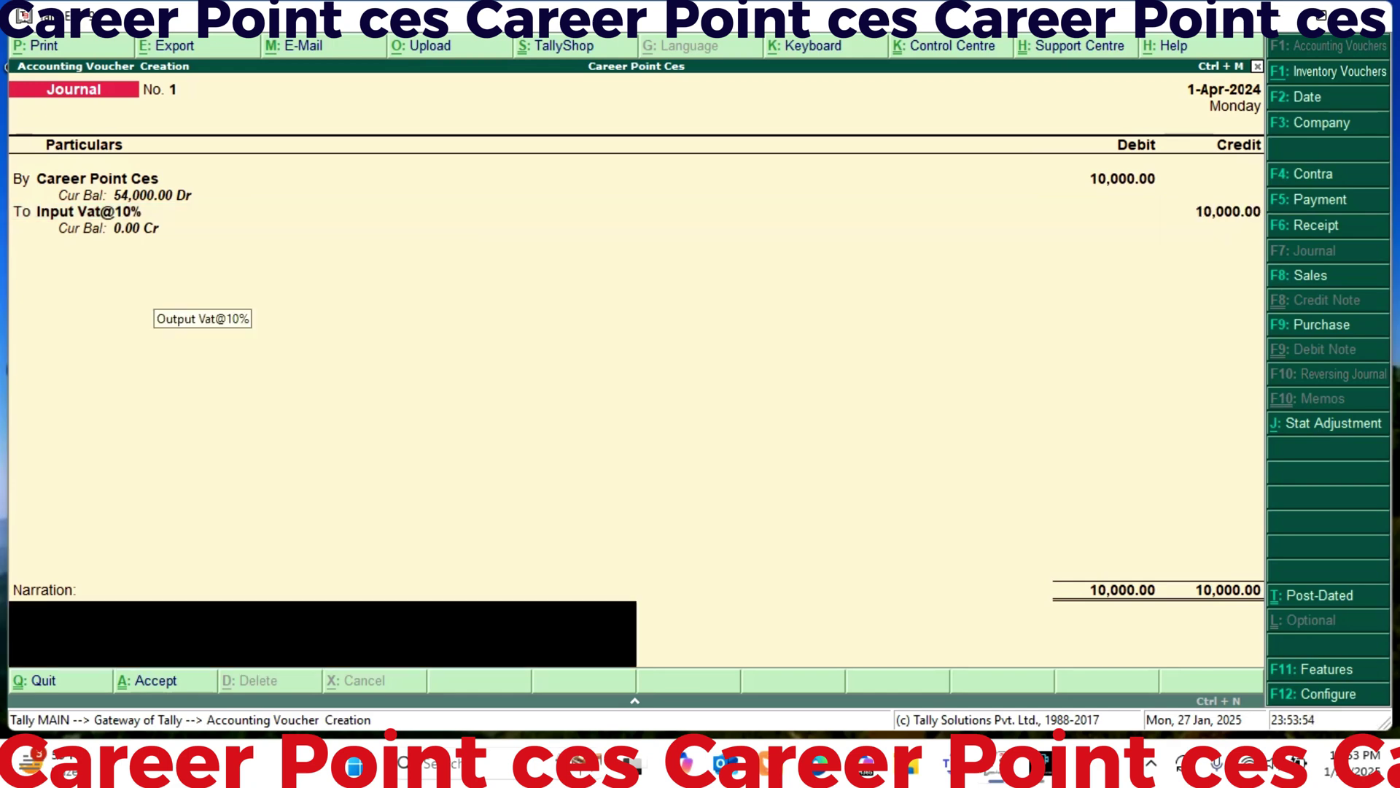
{"action": "key", "text": "Return"}
{"action": "key", "text": "Return"}
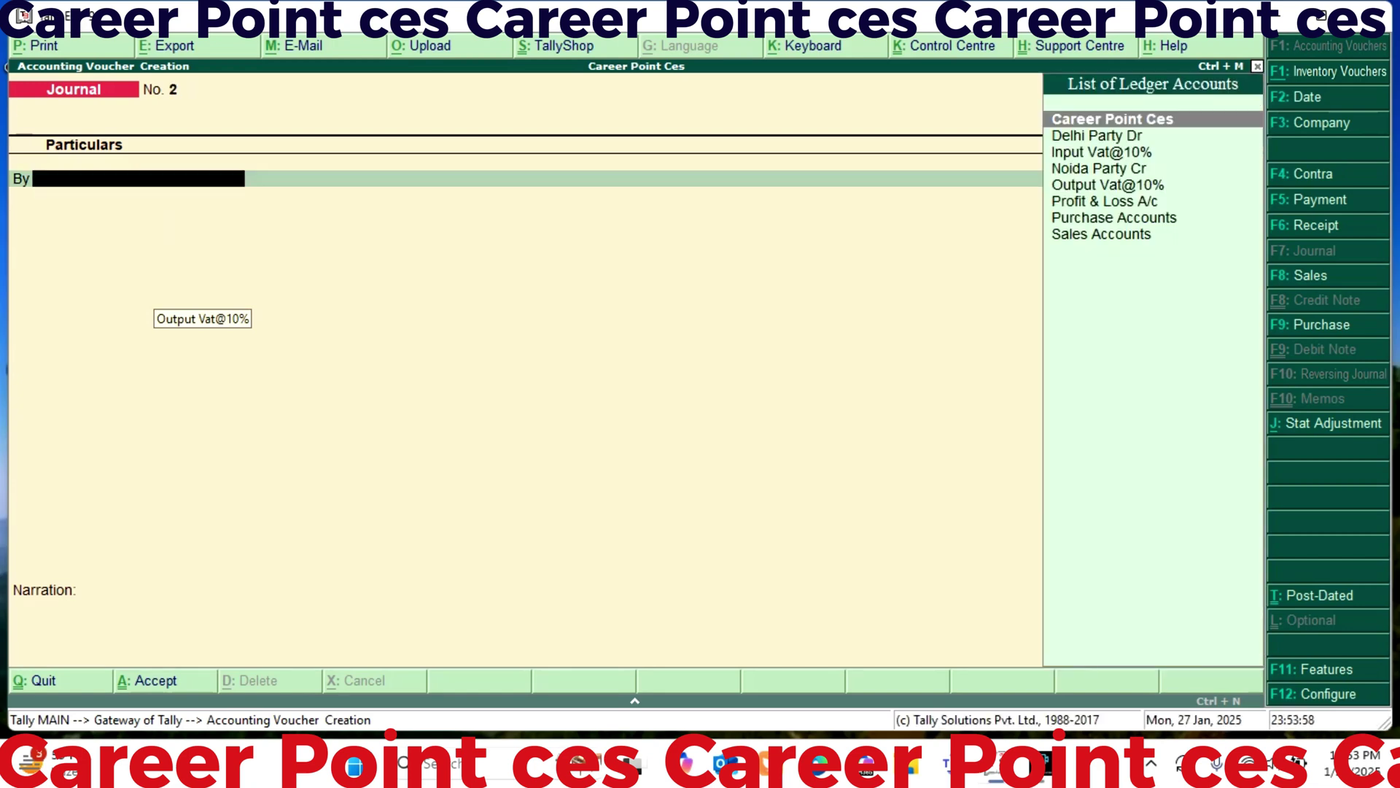
Debit the Output Vat@10% ledger with 14,000 in the second journal voucher.
{"action": "key", "text": "Down"}
{"action": "key", "text": "Down"}
{"action": "key", "text": "Down"}
{"action": "key", "text": "Down"}
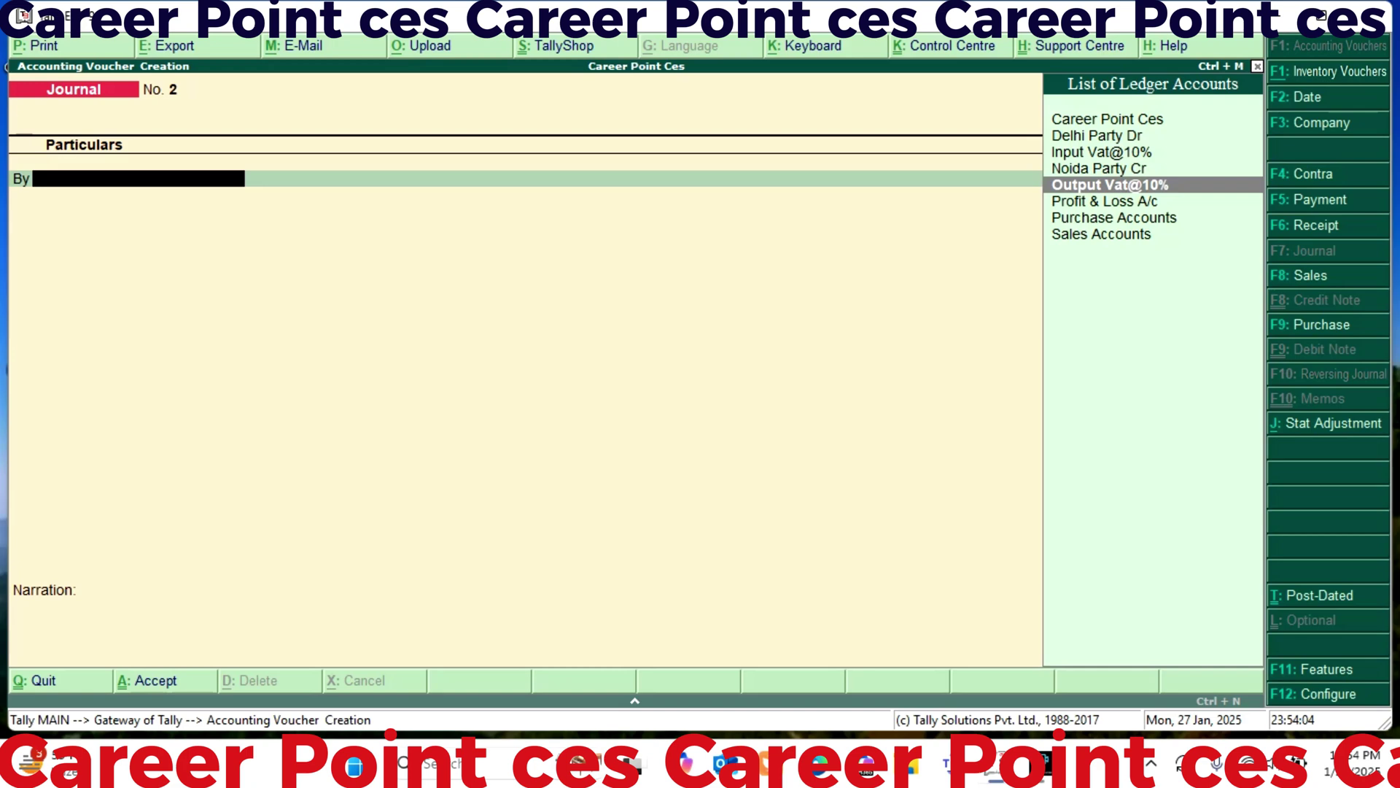
{"action": "key", "text": "Return"}
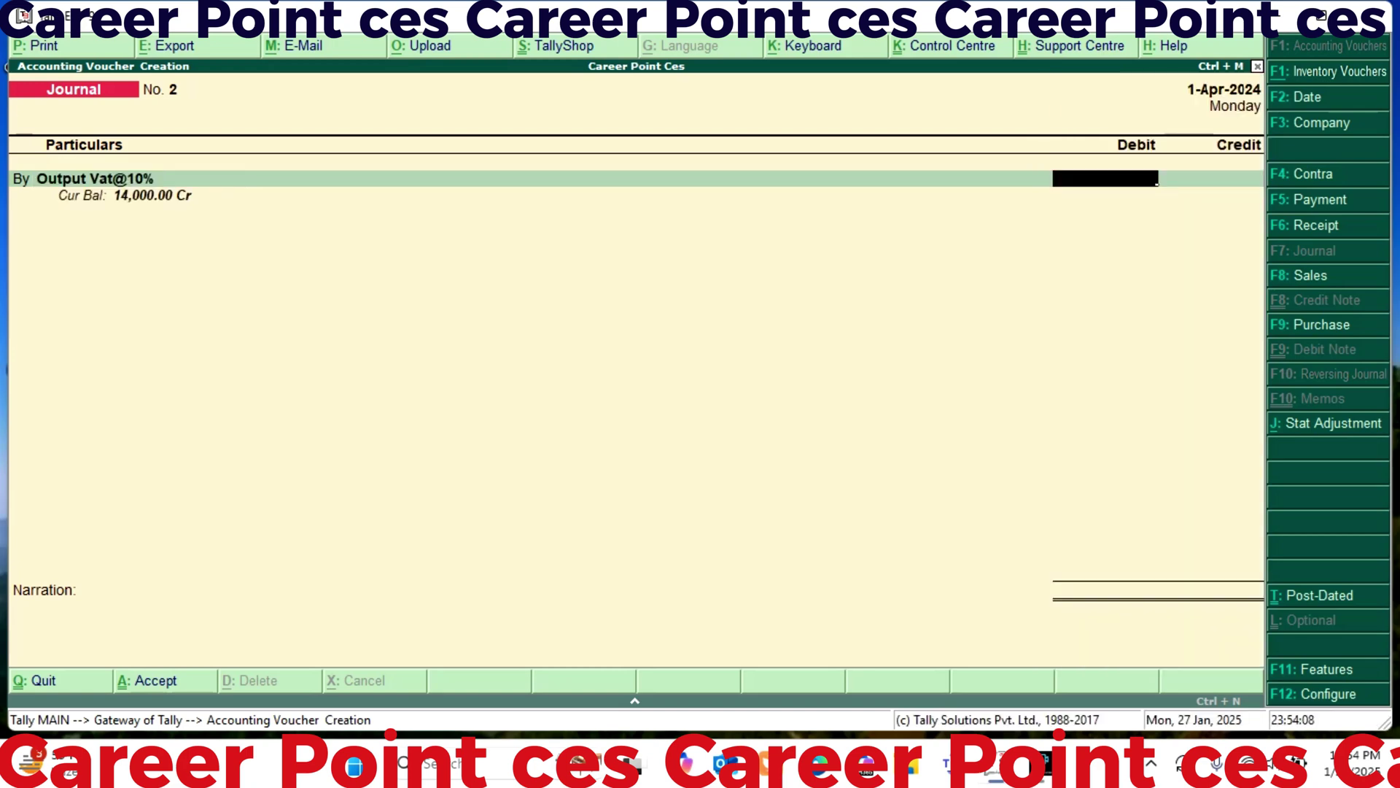
{"action": "type", "text": "14000"}
{"action": "key", "text": "Return"}
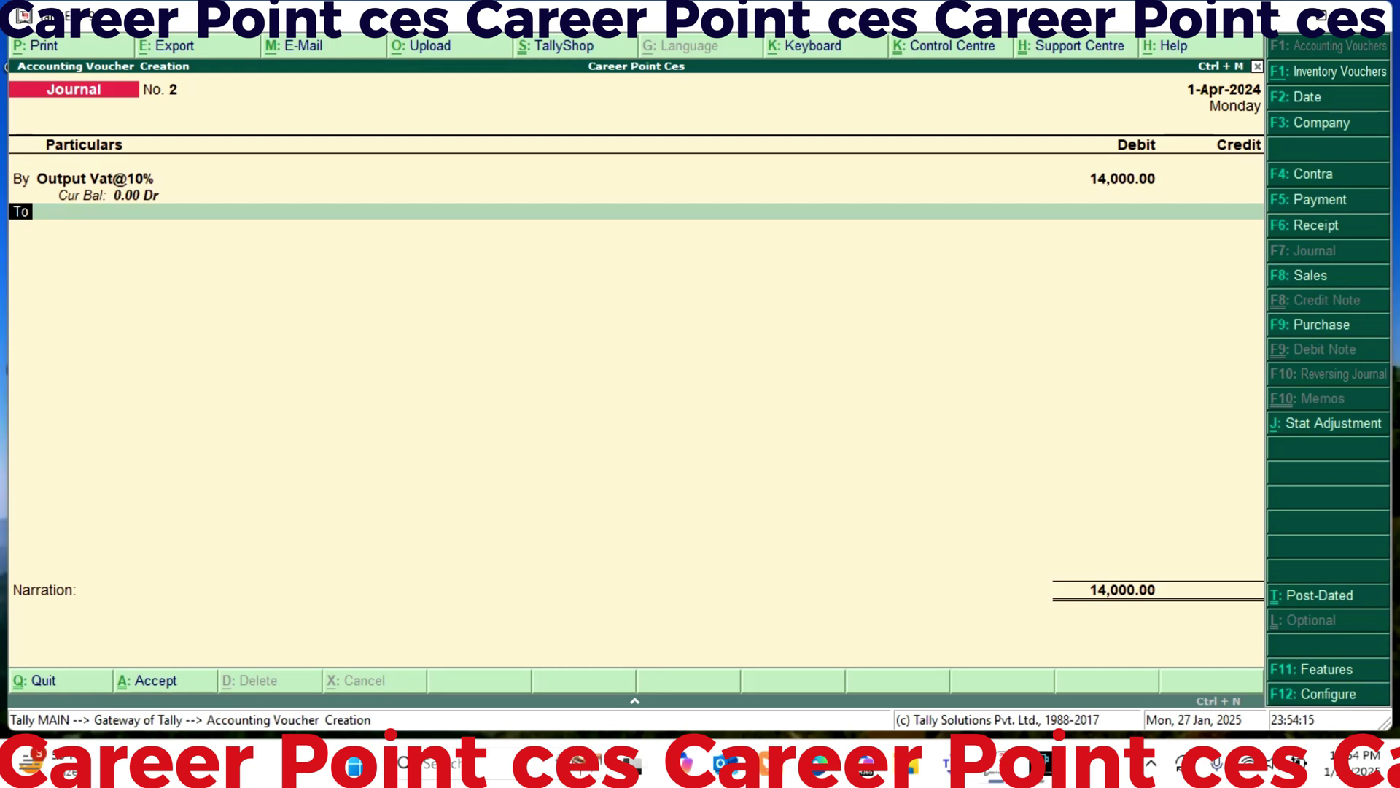
Credit the Career Point Ces ledger with 14,000 and save the second journal voucher without a narration.
{"action": "key", "text": "Return"}
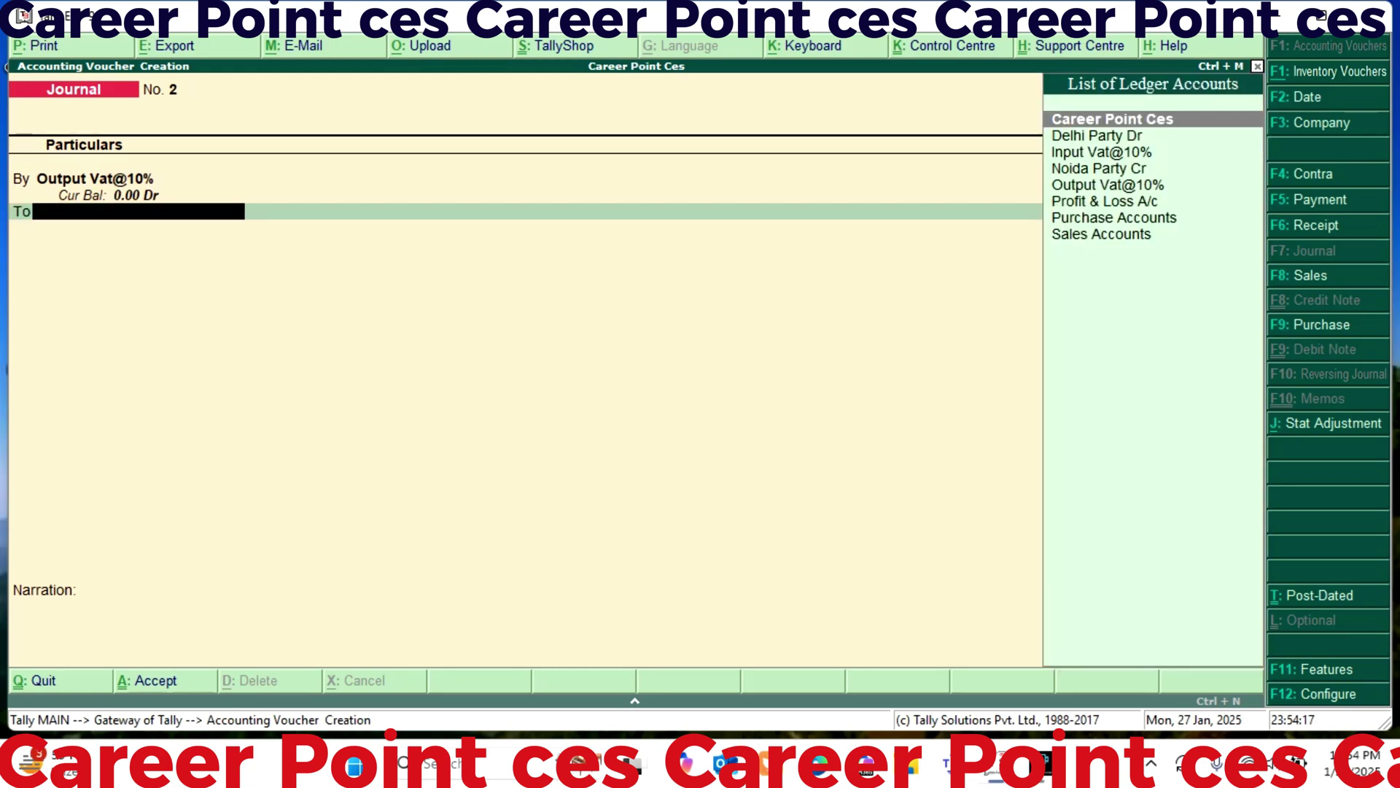
{"action": "key", "text": "Return"}
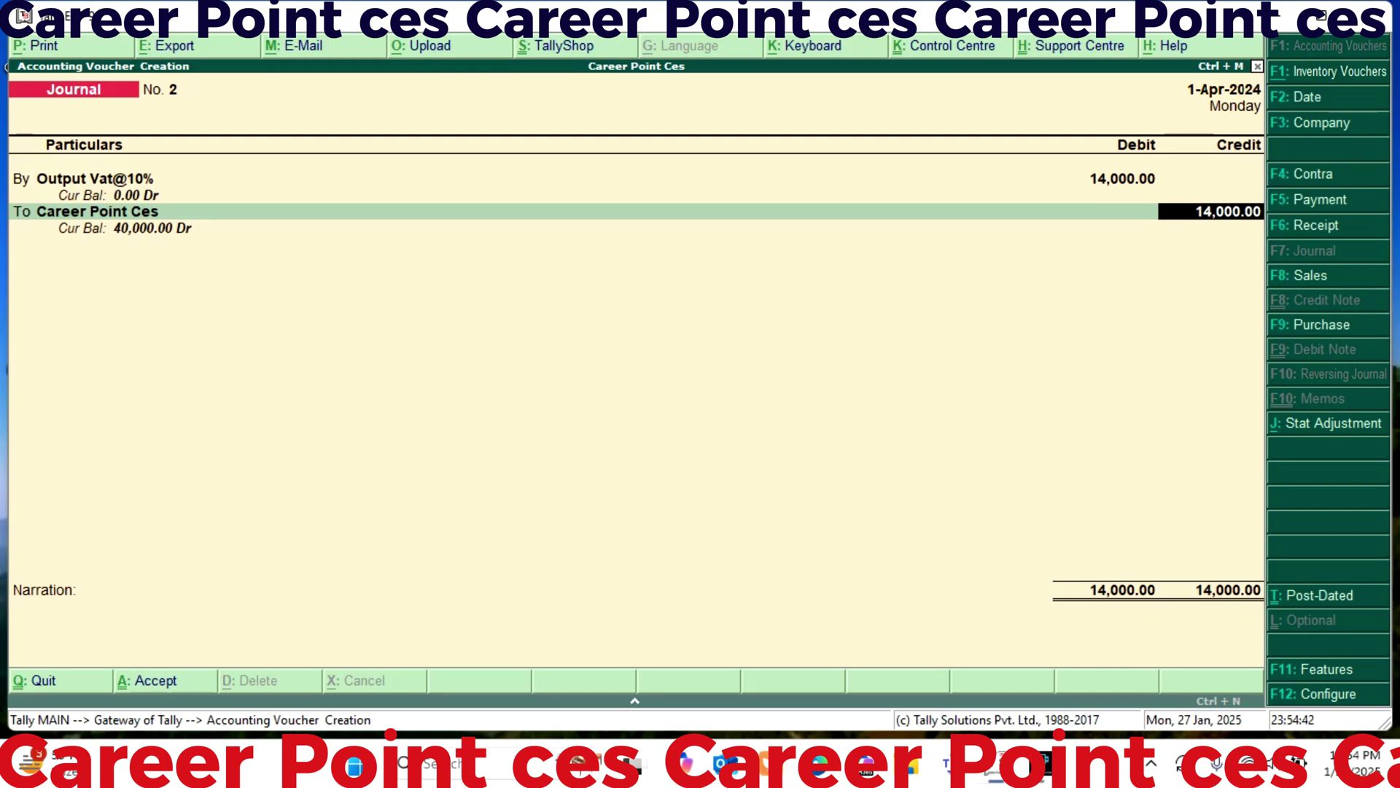
{"action": "key", "text": "Return"}
{"action": "key", "text": "Return"}
{"action": "key", "text": "Return"}
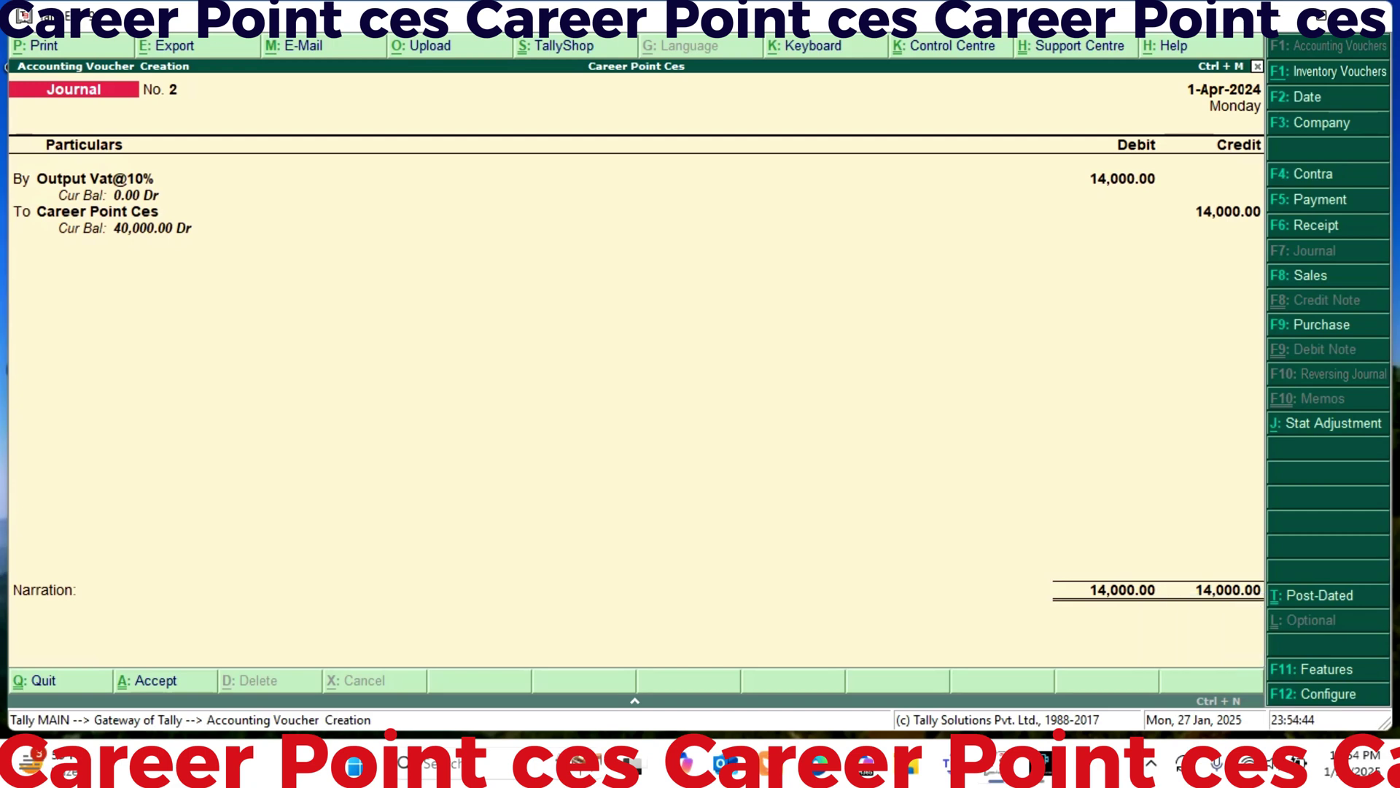
Quit the unneeded third journal voucher and open the company's Balance Sheet.
{"action": "key", "text": "Return"}
{"action": "key", "text": "Escape"}
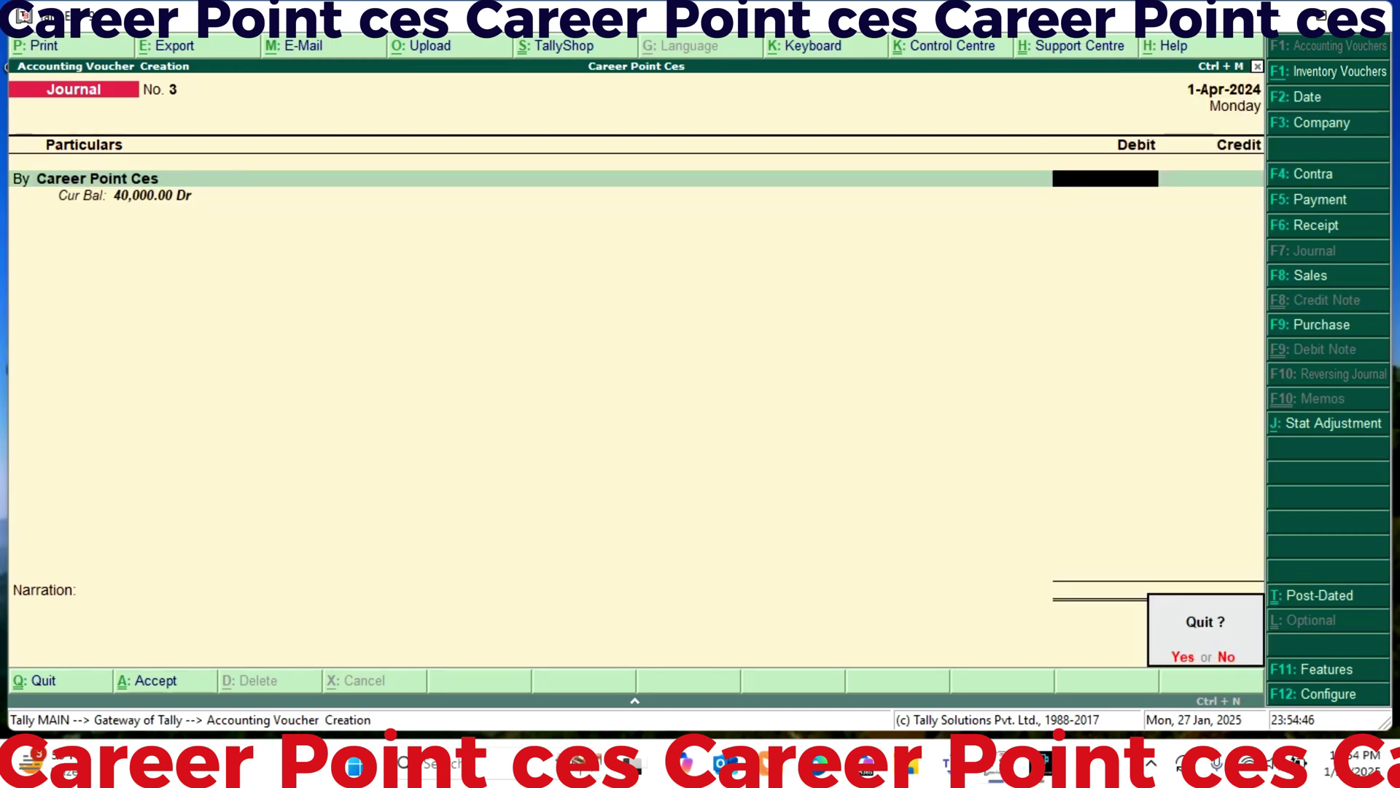
{"action": "key", "text": "Return"}
{"action": "key", "text": "Up"}
{"action": "key", "text": "Up"}
{"action": "key", "text": "Up"}
{"action": "key", "text": "Up"}
{"action": "key", "text": "Up"}
{"action": "key", "text": "Up"}
{"action": "key", "text": "Up"}
{"action": "key", "text": "Up"}
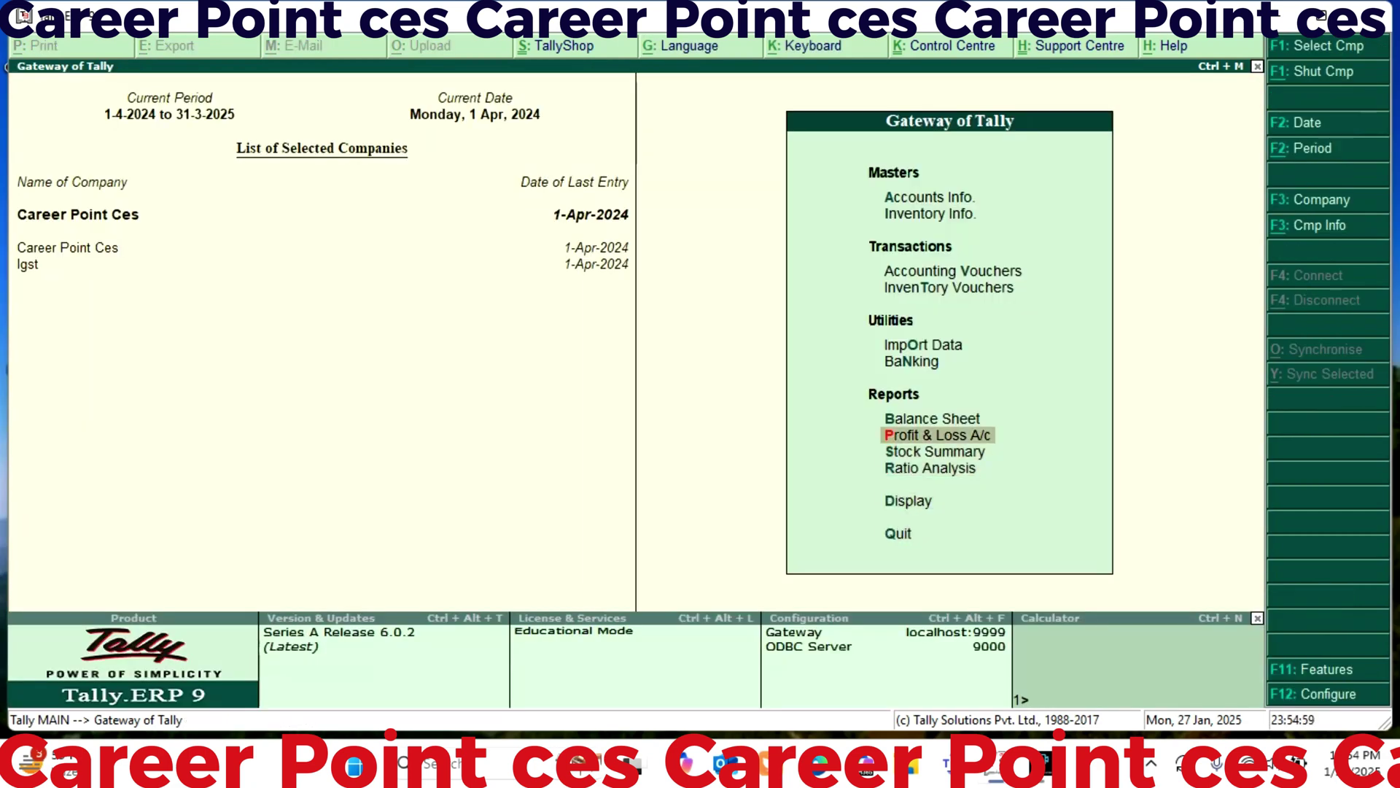
{"action": "key", "text": "Return"}
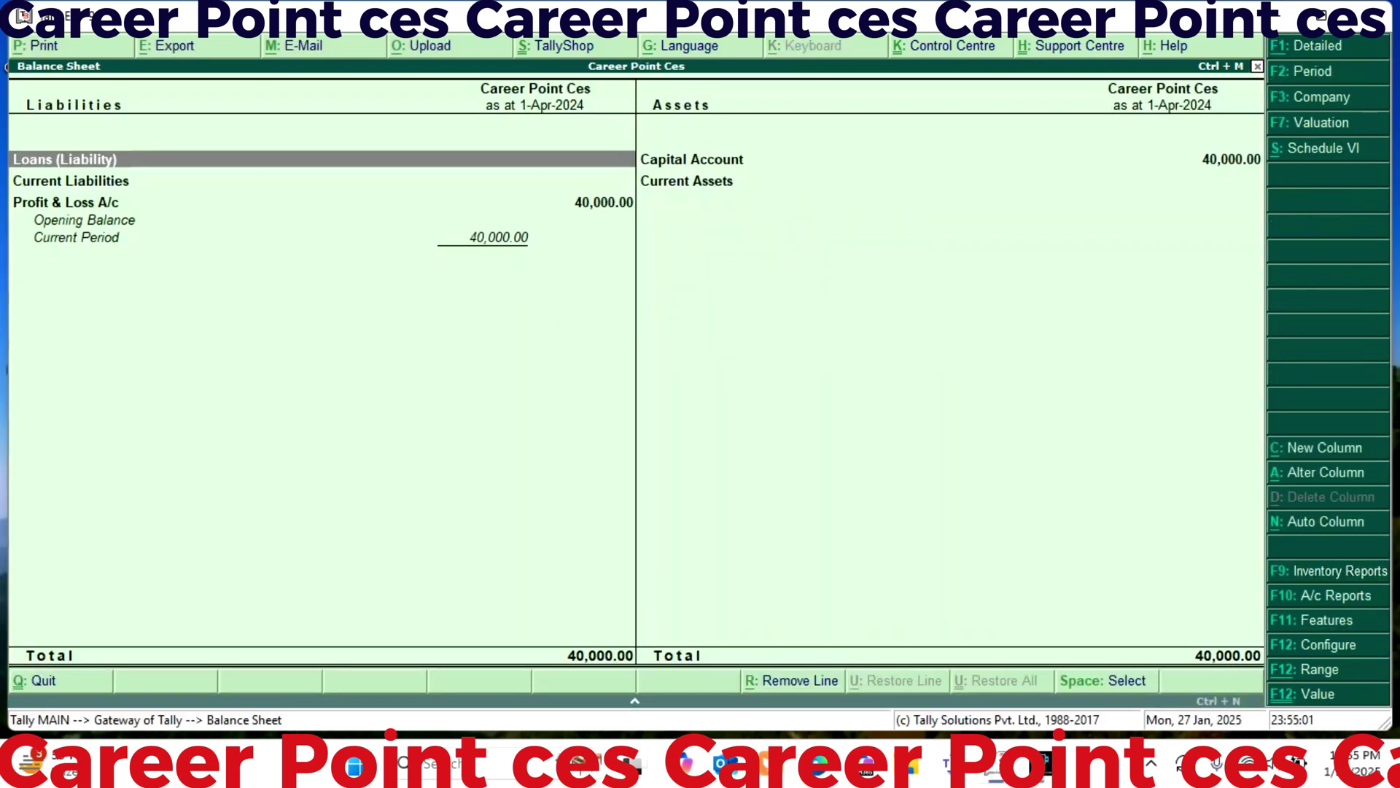
Check the Current Liabilities line in the Balance Sheet and return to the Gateway of Tally.
{"action": "key", "text": "Down"}
{"action": "key", "text": "Down"}
{"action": "key", "text": "Up"}
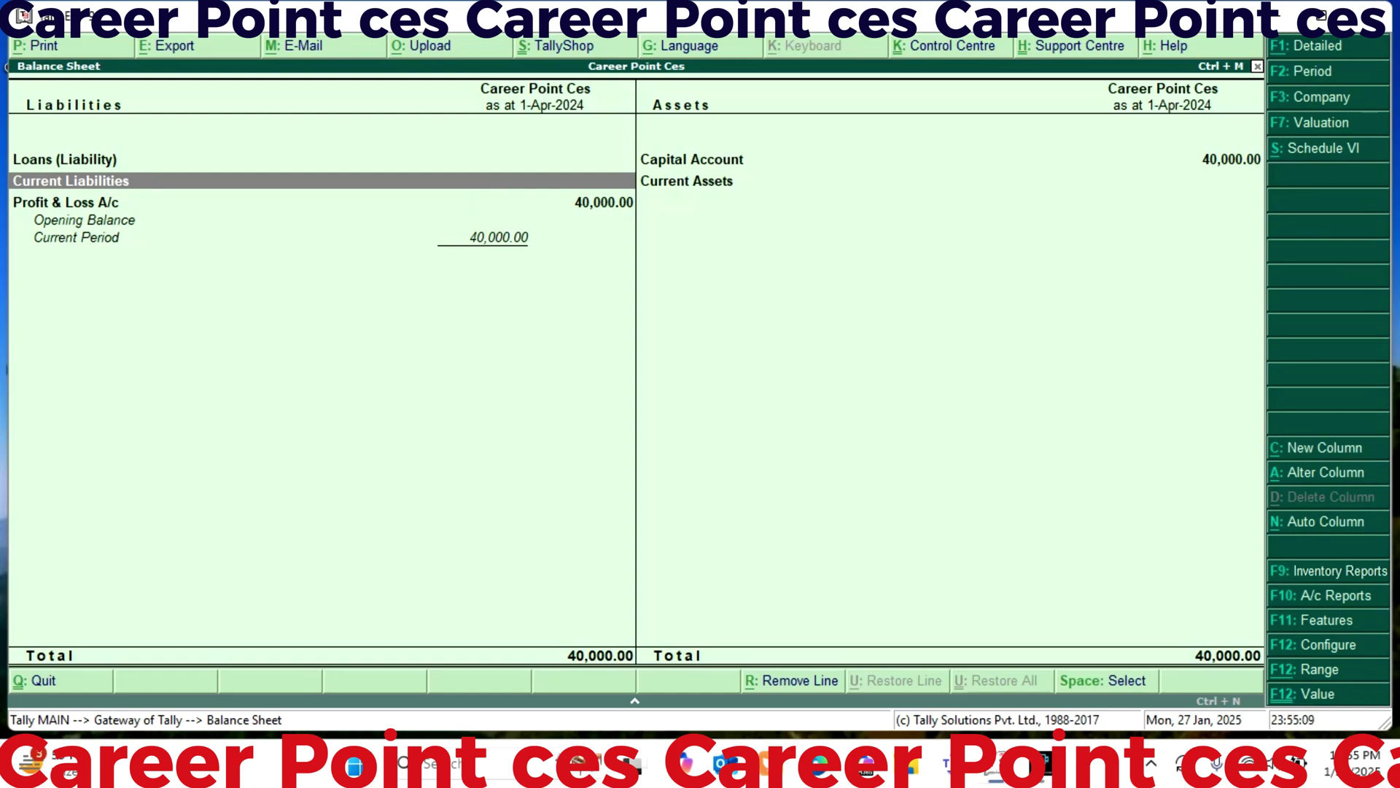
{"action": "key", "text": "Escape"}
Open the Profit & Loss A/c report.
{"action": "key", "text": "Down"}
{"action": "key", "text": "Down"}
{"action": "key", "text": "Down"}
{"action": "key", "text": "Down"}
{"action": "key", "text": "Down"}
{"action": "key", "text": "Down"}
{"action": "key", "text": "Down"}
{"action": "key", "text": "Down"}
{"action": "key", "text": "Down"}
{"action": "key", "text": "Down"}
{"action": "key", "text": "Down"}
{"action": "key", "text": "Down"}
{"action": "key", "text": "Down"}
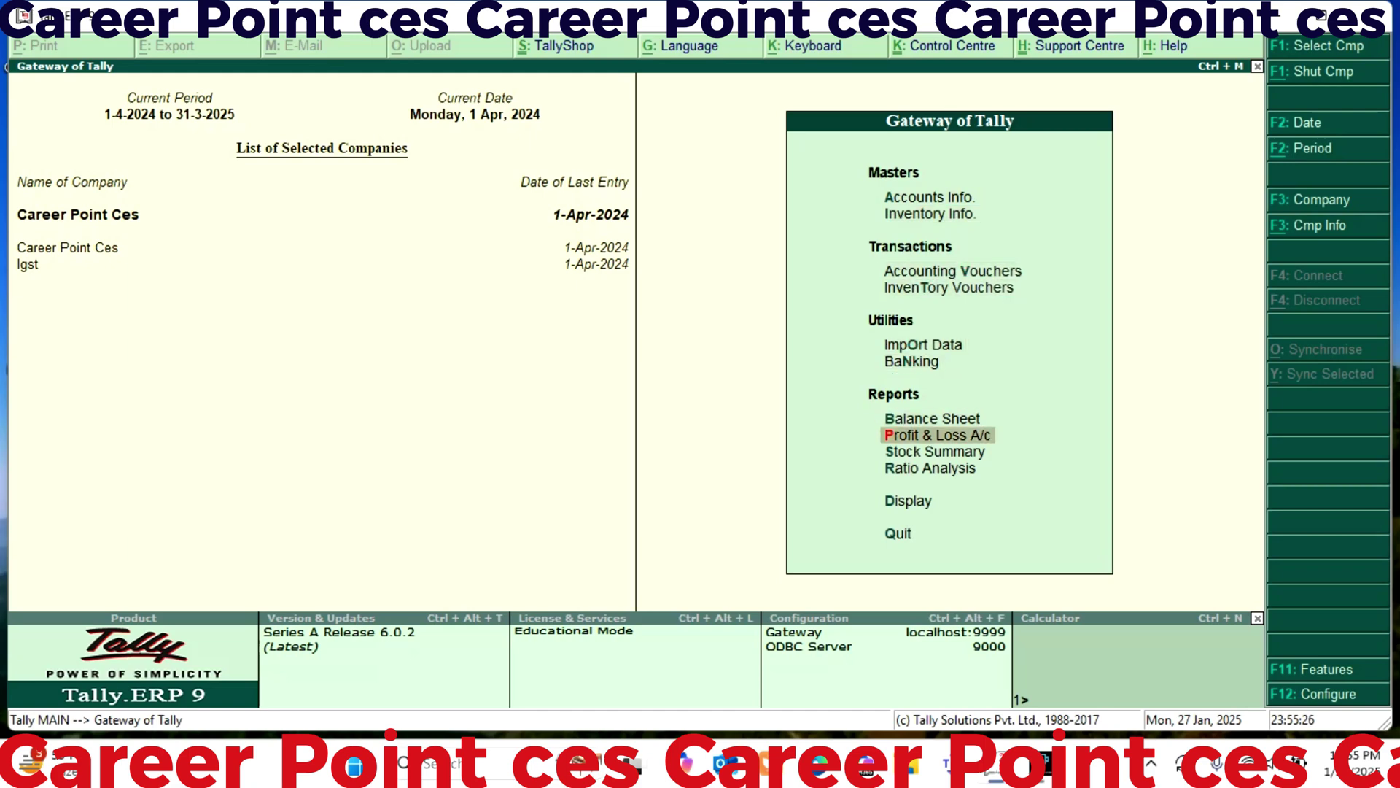
{"action": "key", "text": "Return"}
Review the purchase accounts, sales accounts and nett profit in the Profit & Loss A/c, and close the report.
{"action": "key", "text": "Down"}
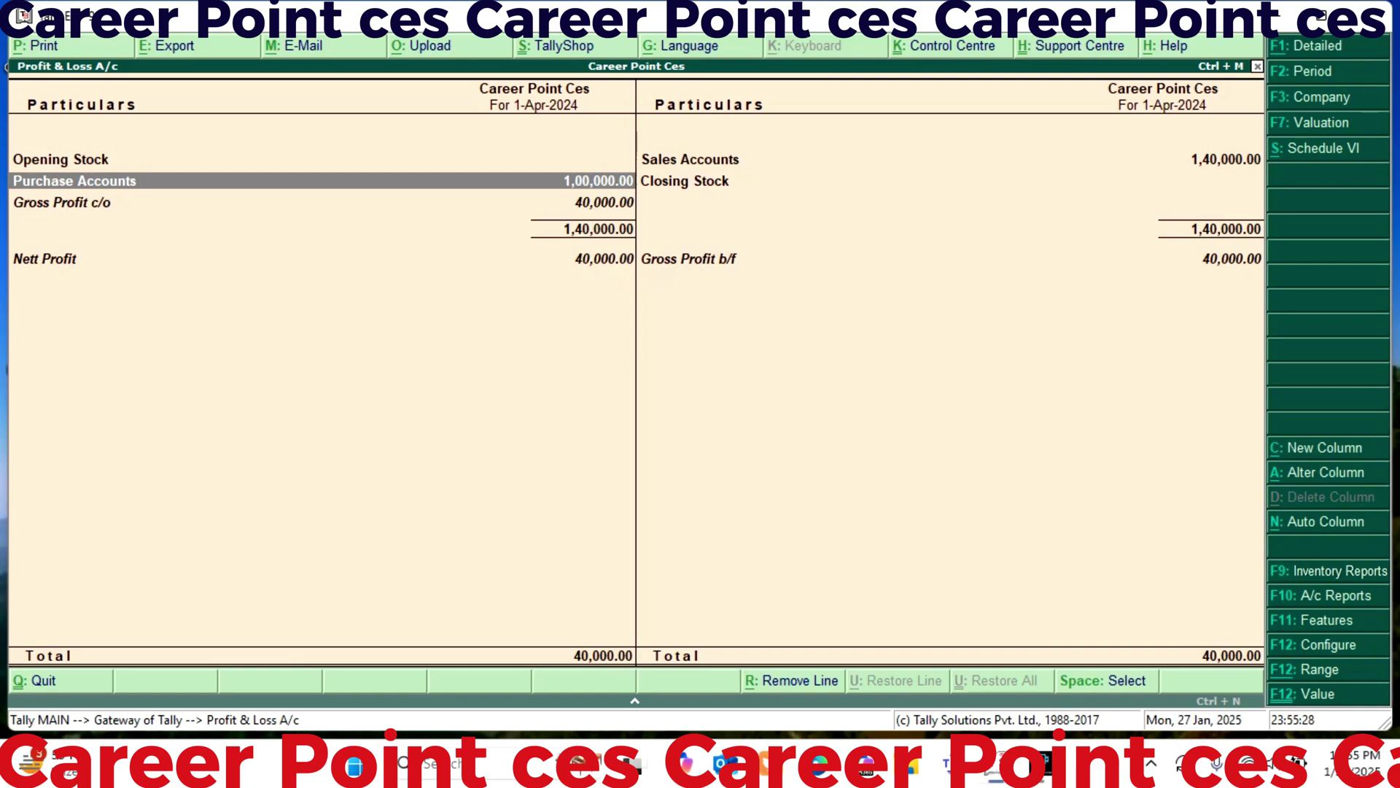
{"action": "key", "text": "Right"}
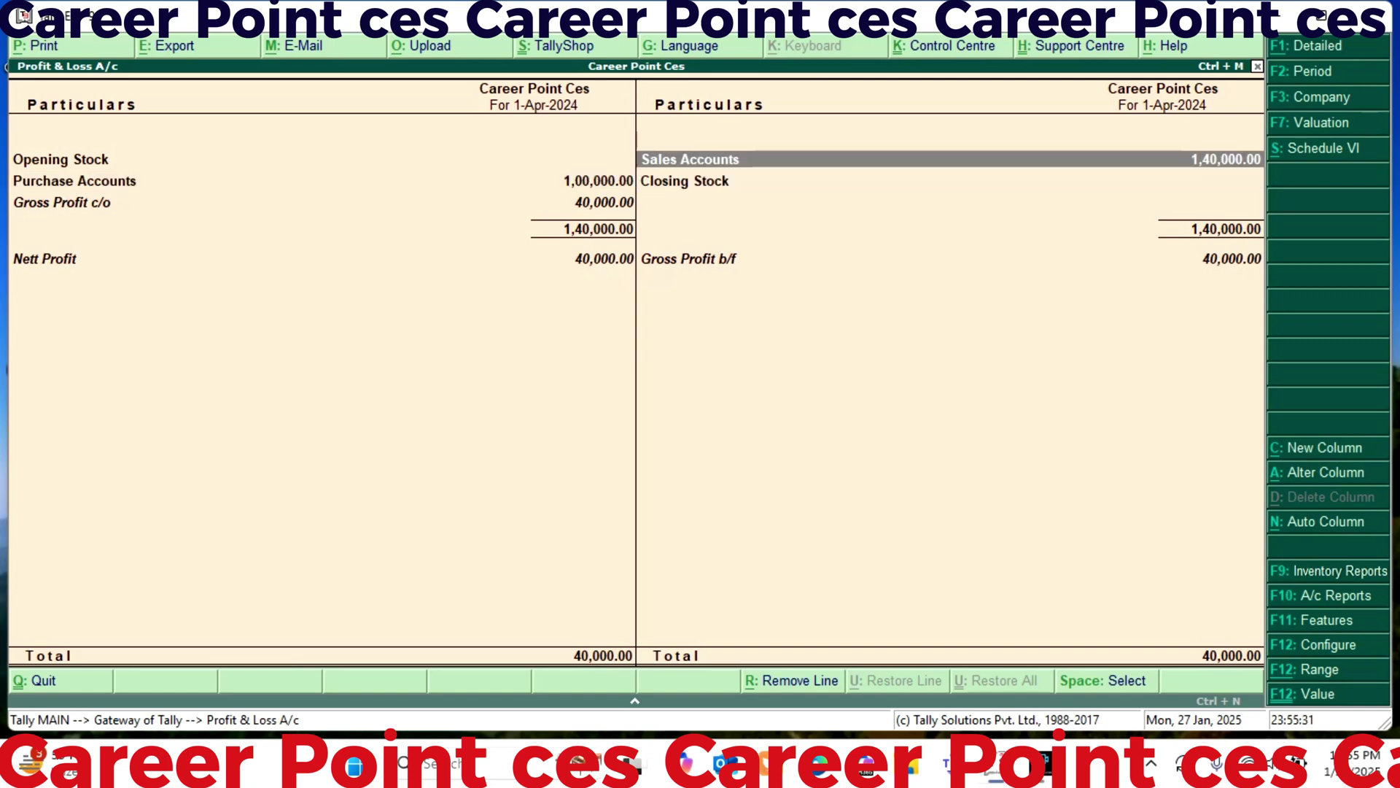
{"action": "key", "text": "Down"}
{"action": "key", "text": "Down"}
{"action": "key", "text": "Left"}
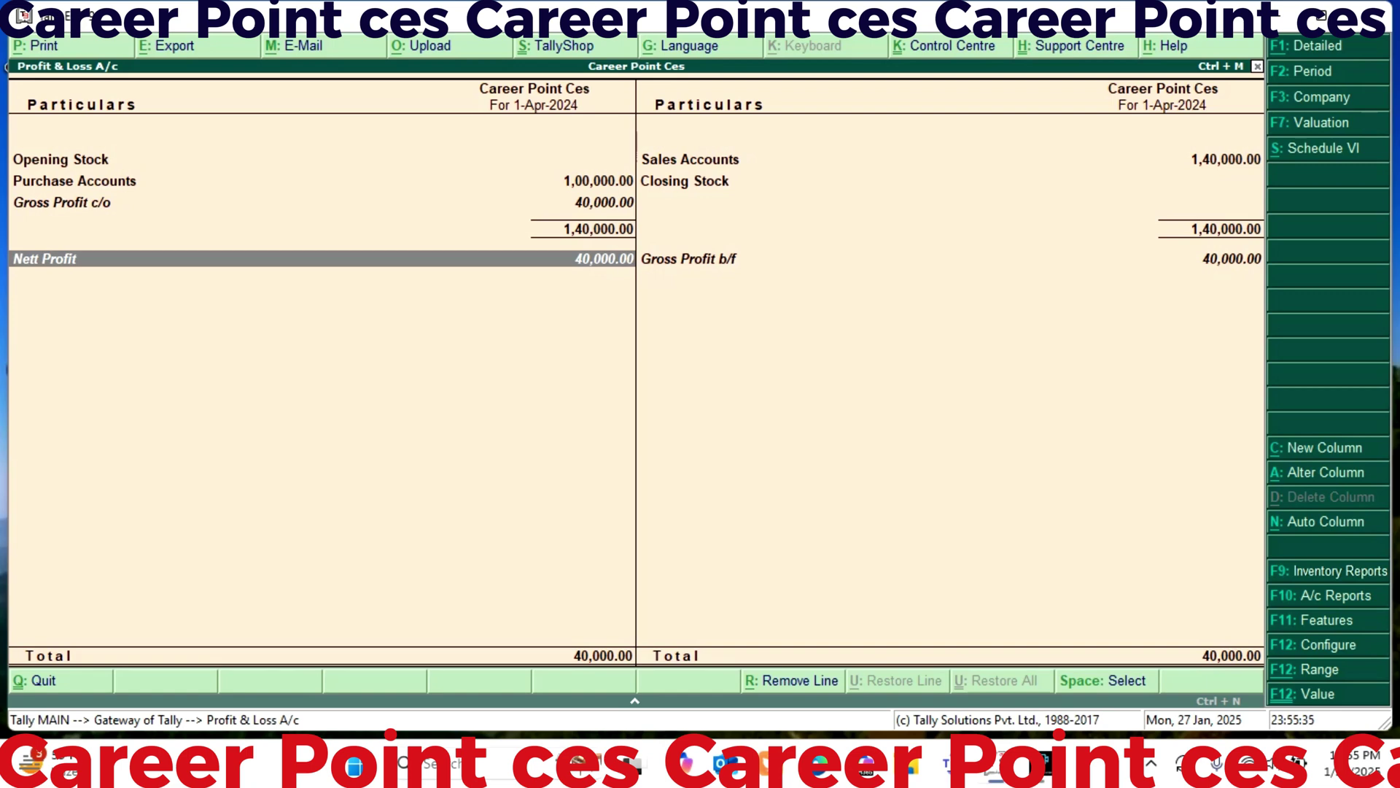
{"action": "key", "text": "Escape"}
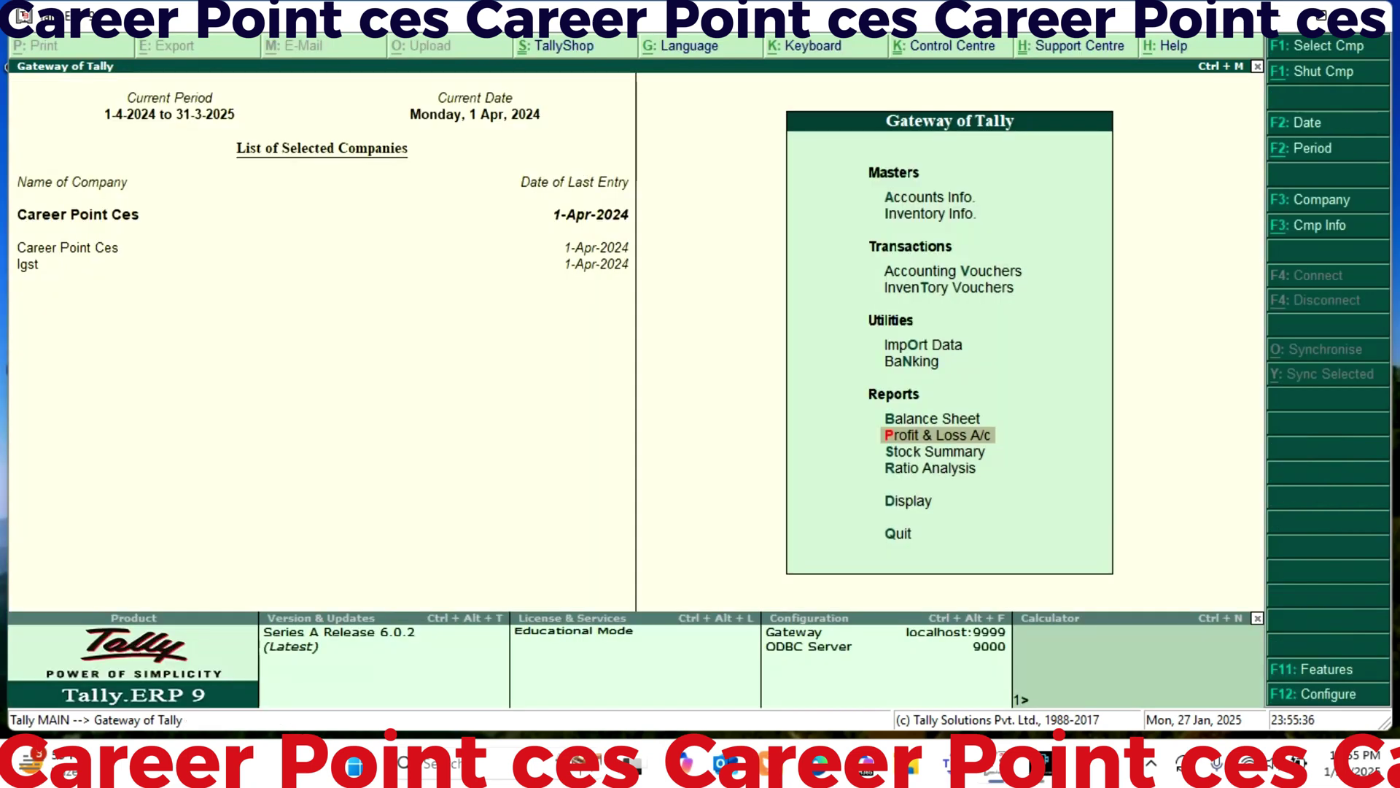
Open the Day Book of Career Point Ces.
{"action": "key", "text": "Down"}
{"action": "key", "text": "Down"}
{"action": "key", "text": "Down"}
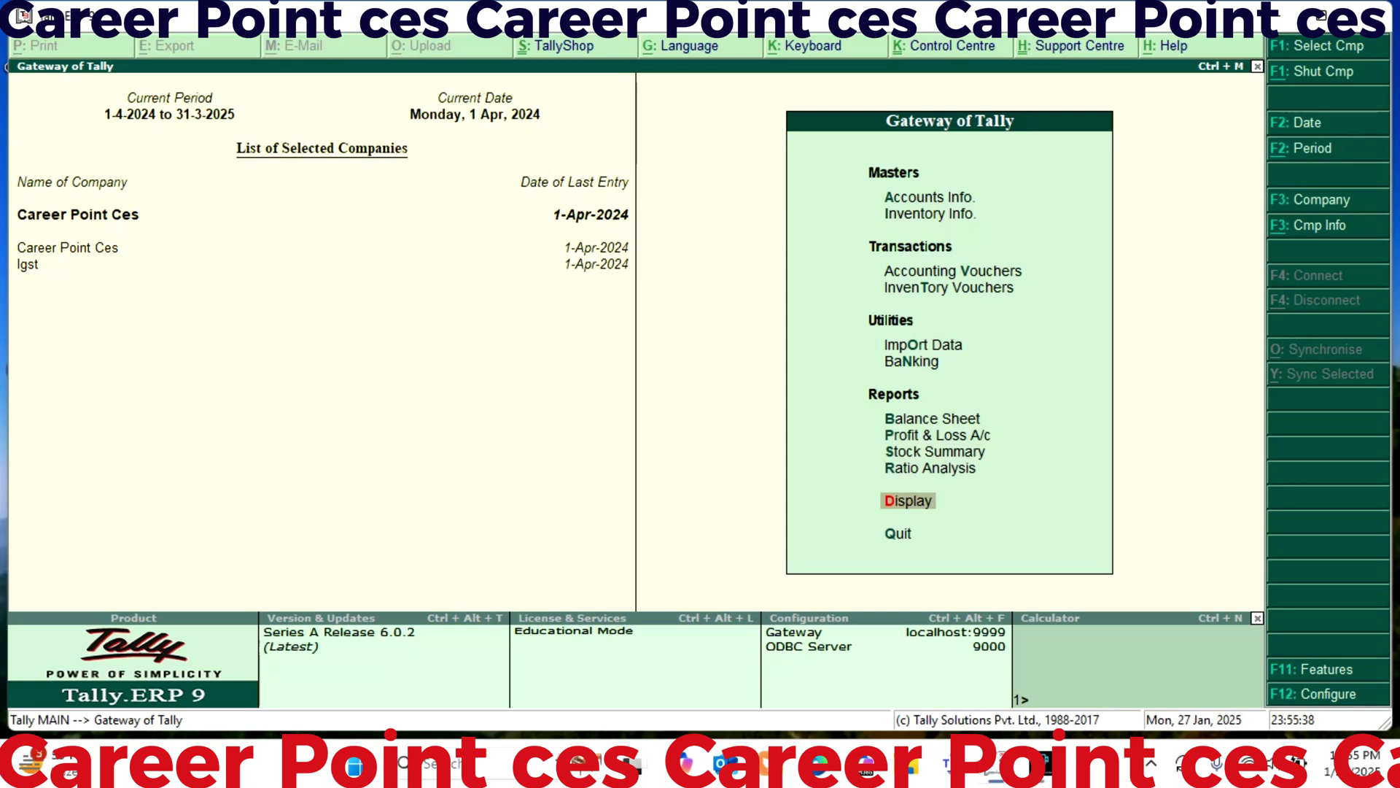
{"action": "key", "text": "Return"}
{"action": "key", "text": "Down"}
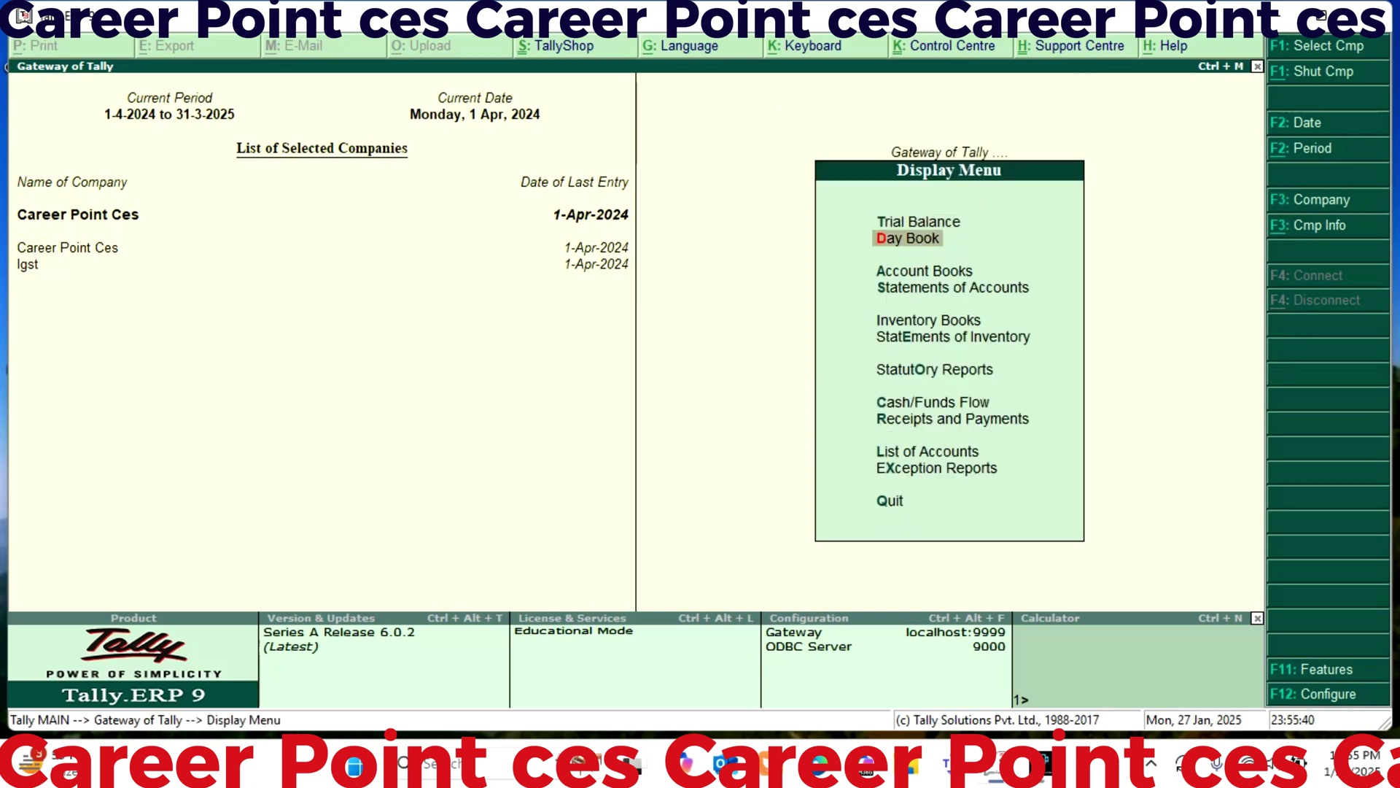
{"action": "key", "text": "Return"}
Go through the Day Book's payment, receipt, journal, sales and purchase vouchers down to the last entry.
{"action": "key", "text": "Down"}
{"action": "key", "text": "Down"}
{"action": "key", "text": "Down"}
{"action": "key", "text": "Down"}
{"action": "key", "text": "Down"}
{"action": "key", "text": "Down"}
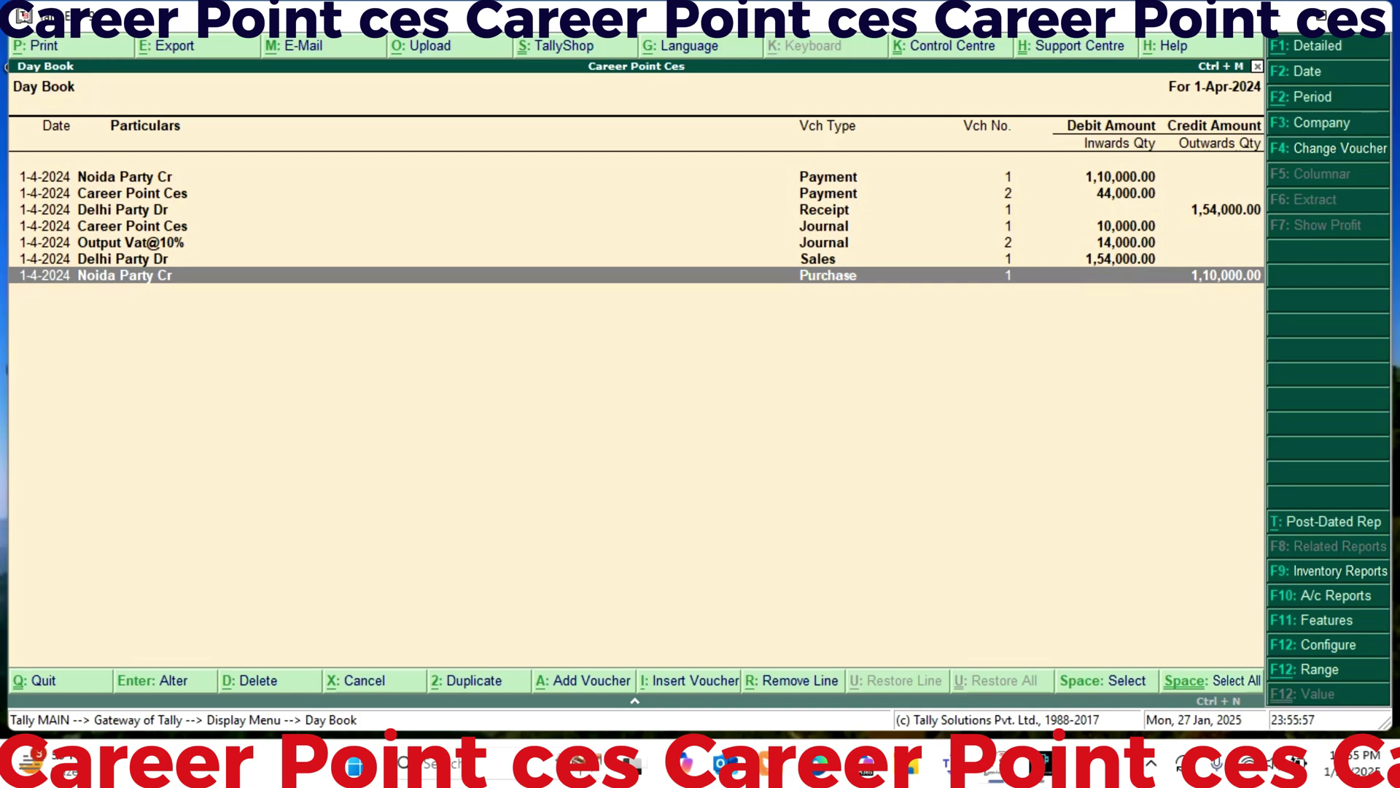
Review the Day Book vouchers from the purchase up to the first payment, and back down through the receipt, journal and sales entries.
{"action": "key", "text": "Up"}
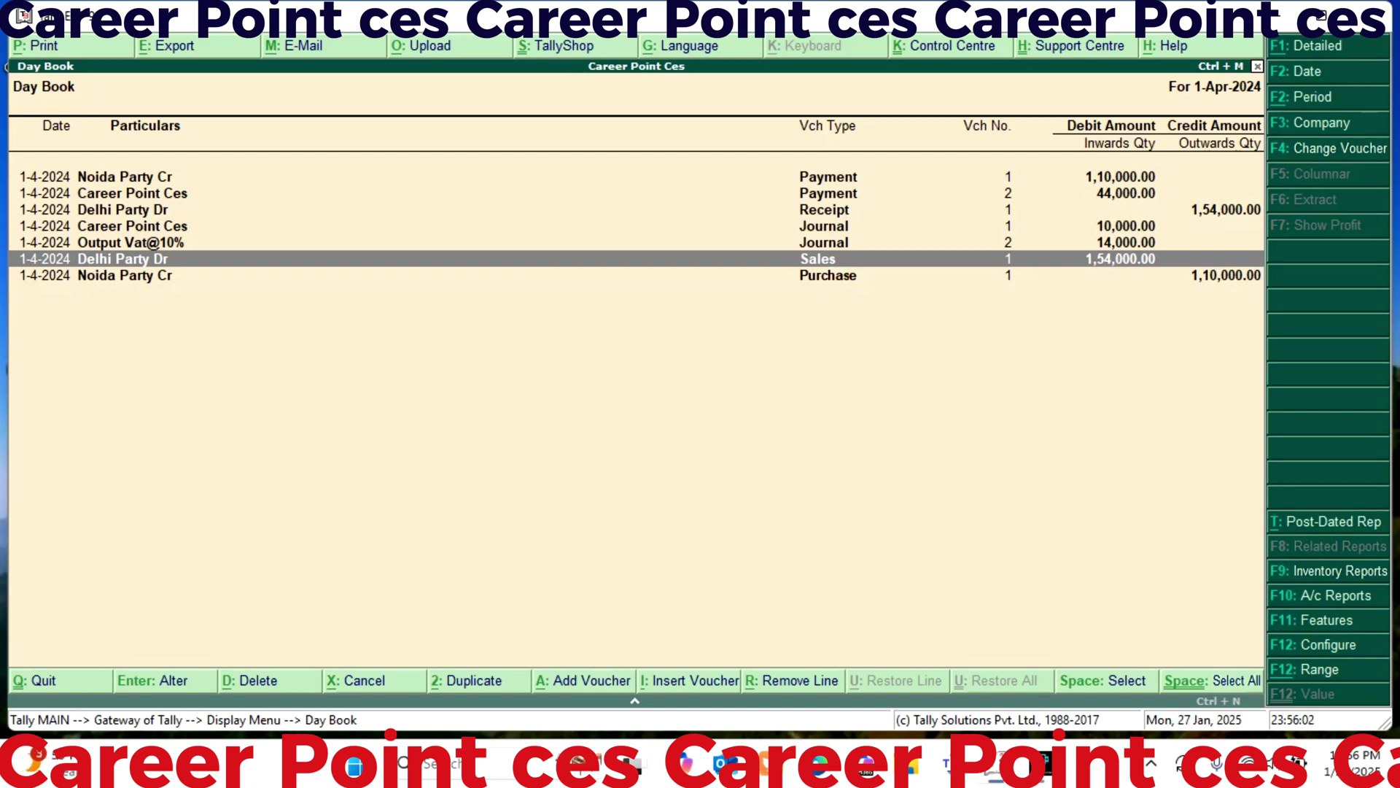
{"action": "key", "text": "Up"}
{"action": "key", "text": "Up"}
{"action": "key", "text": "Up"}
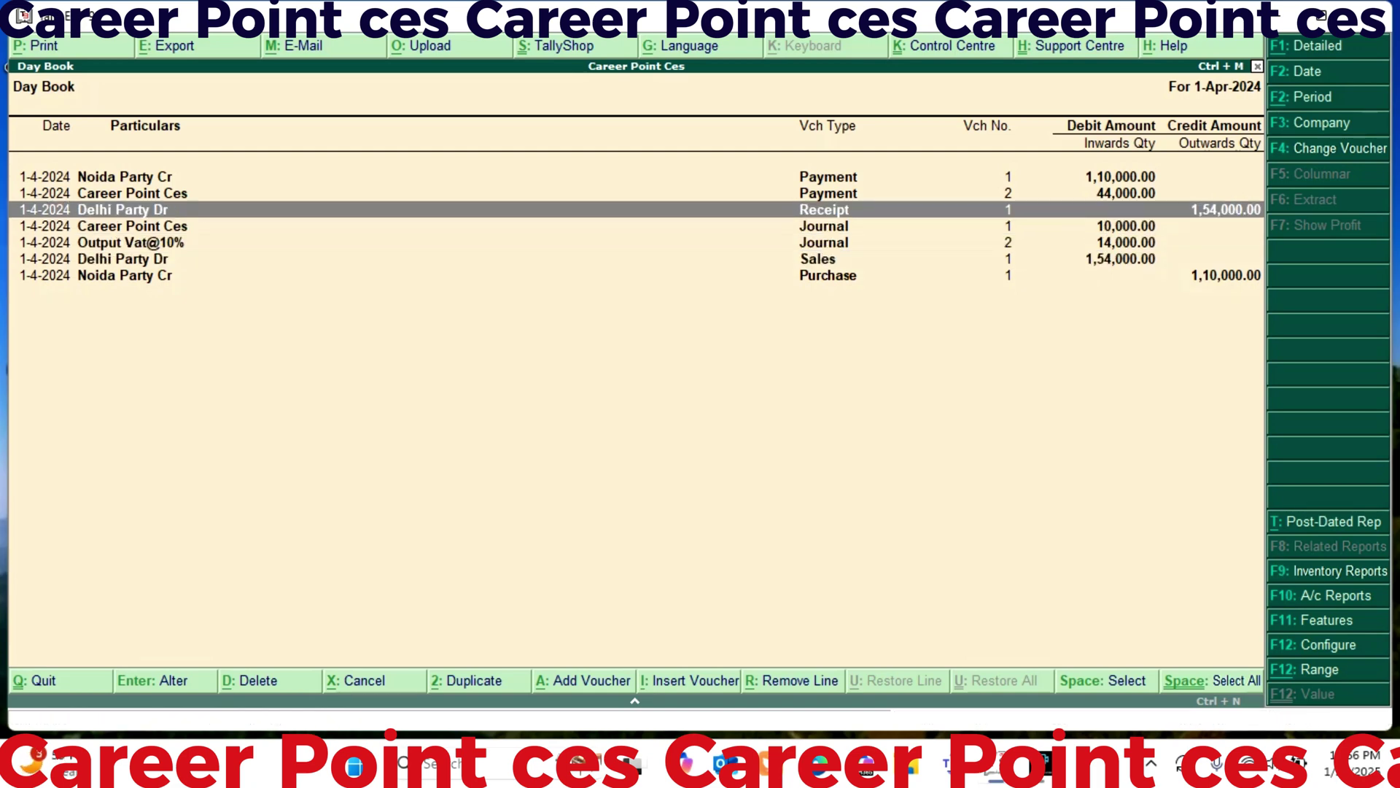
{"action": "key", "text": "Up"}
{"action": "key", "text": "Up"}
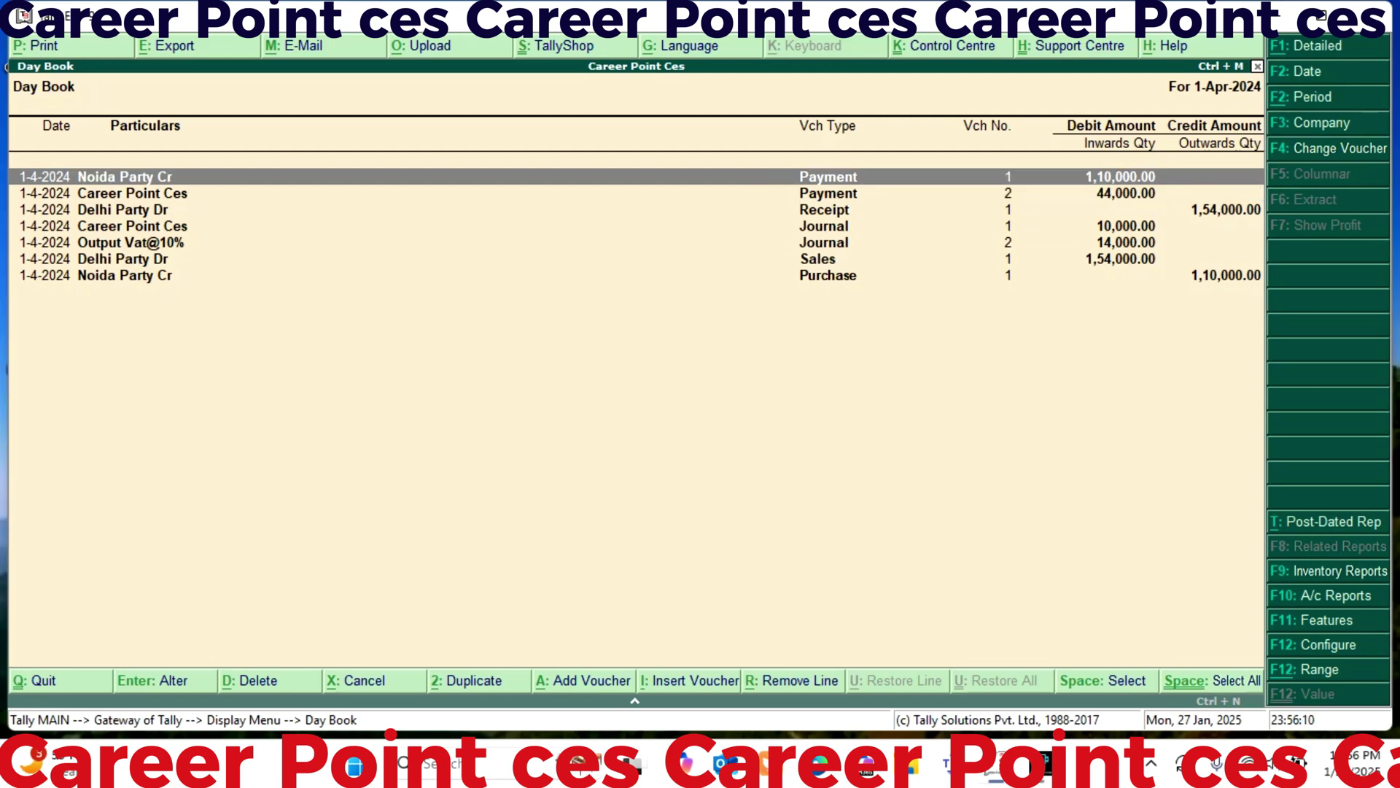
{"action": "key", "text": "Down"}
{"action": "key", "text": "Down"}
{"action": "key", "text": "Up"}
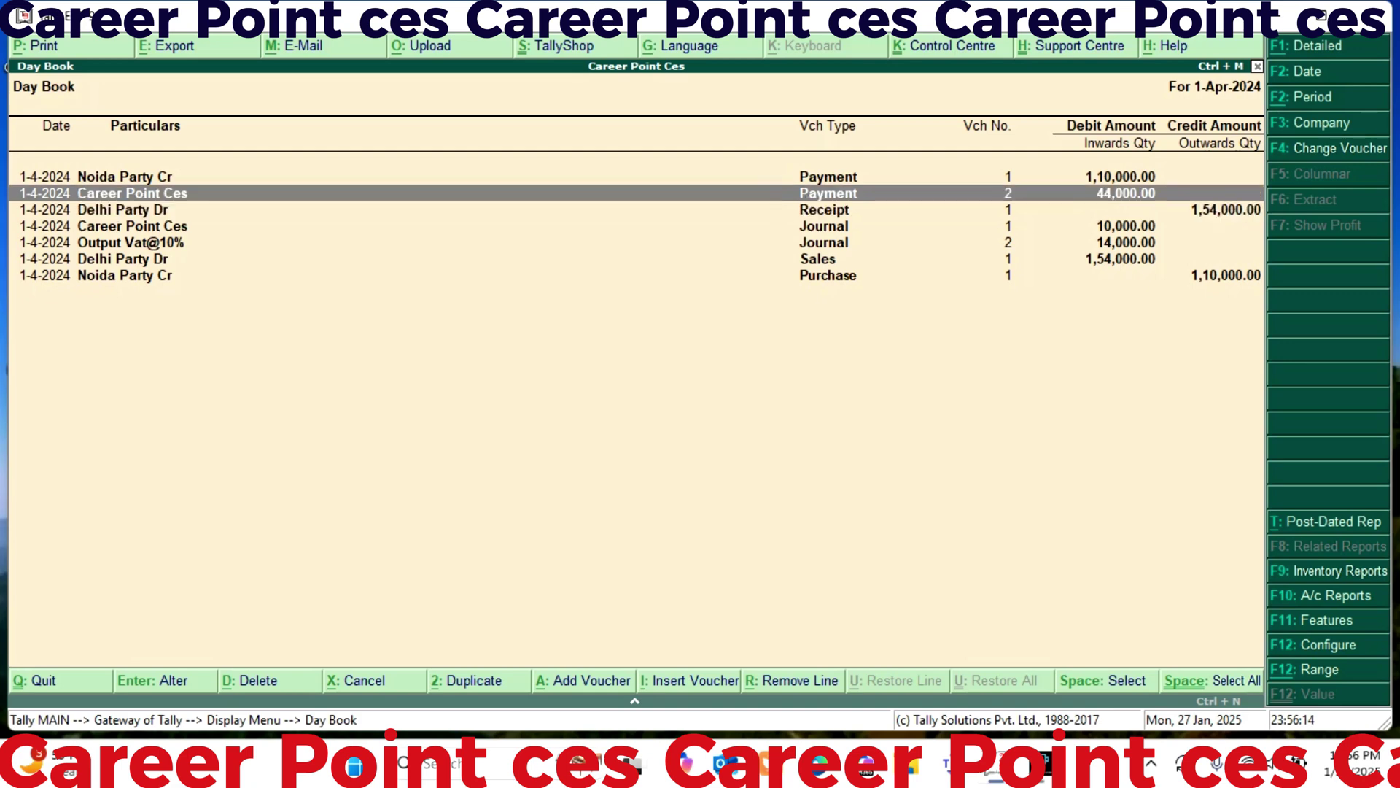
{"action": "key", "text": "Down"}
{"action": "key", "text": "Down"}
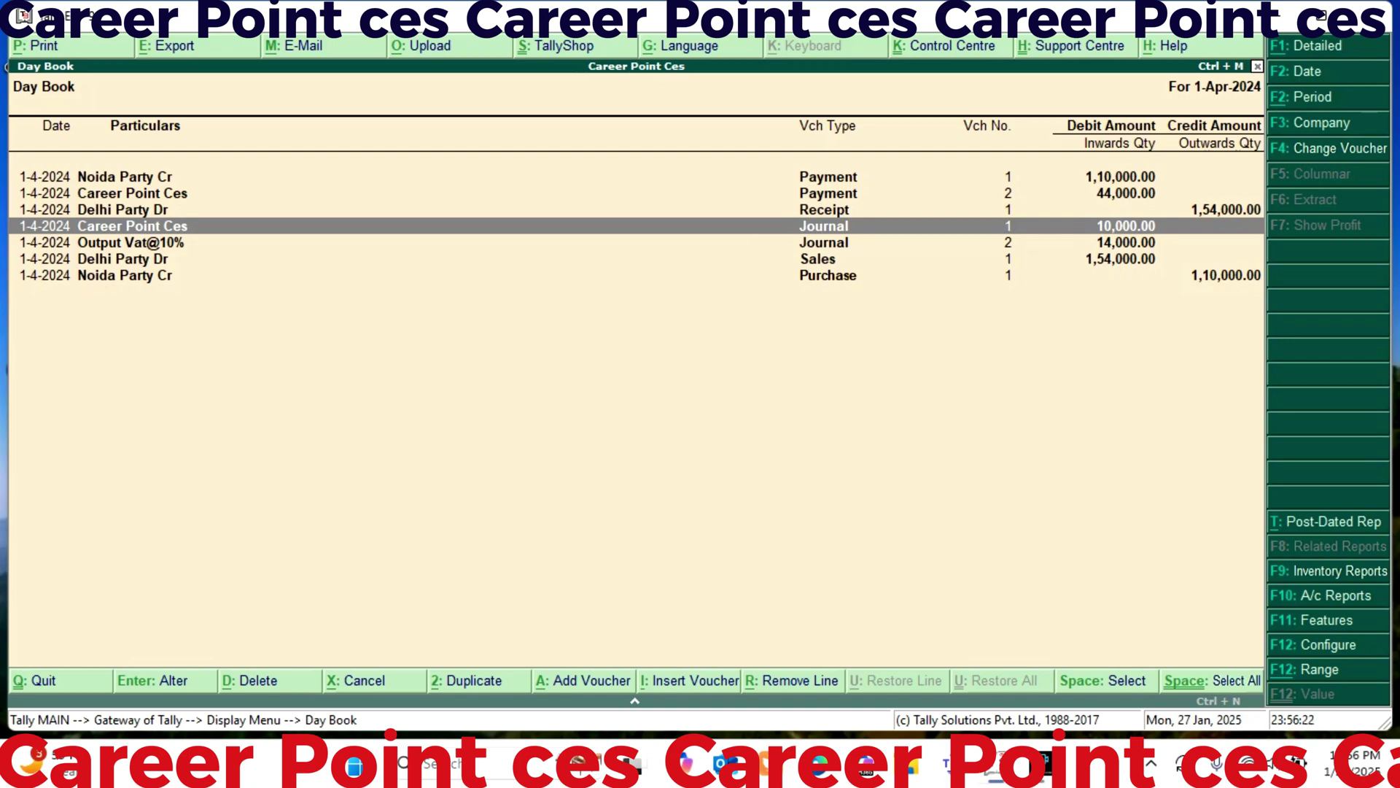
{"action": "key", "text": "Down"}
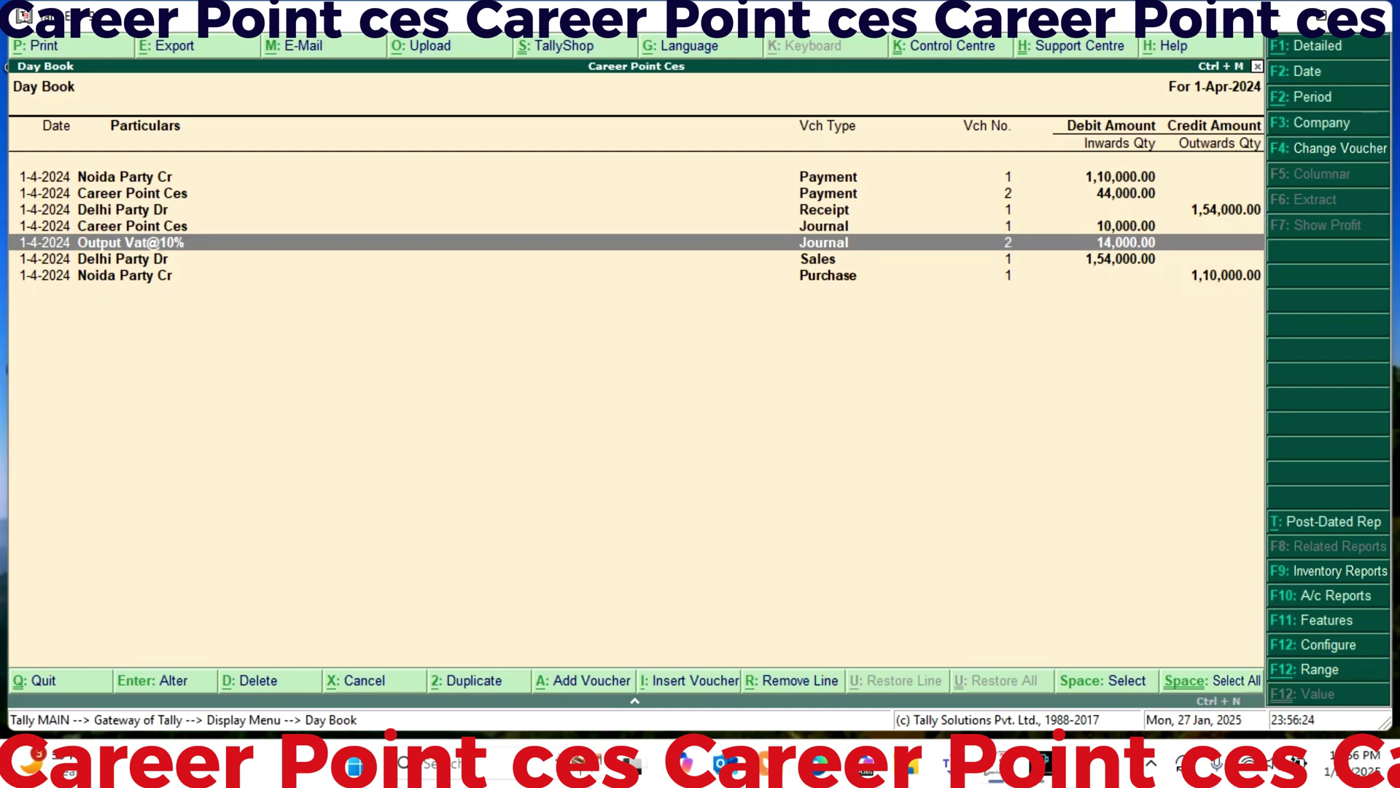
{"action": "key", "text": "Down"}
{"action": "key", "text": "Down"}
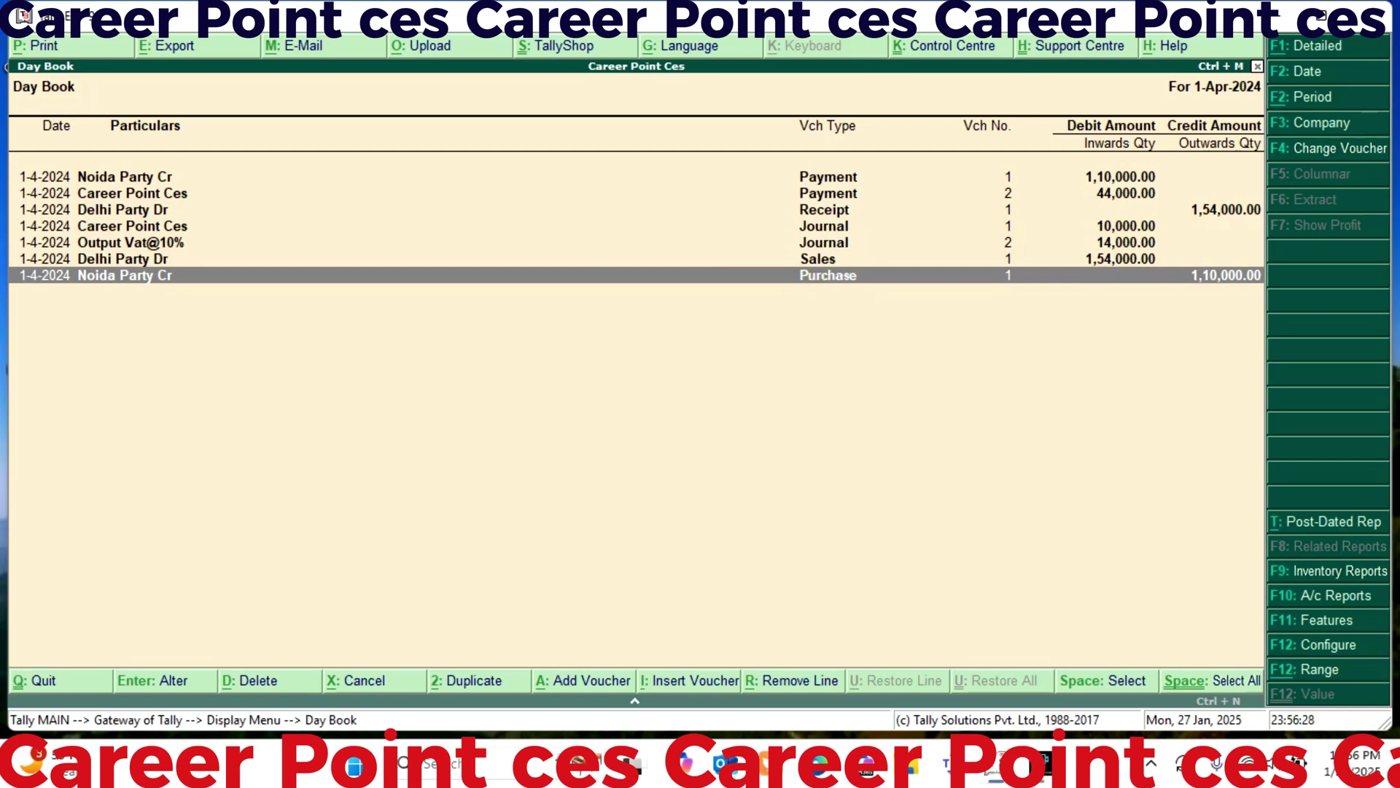
Open the Noida Party Cr purchase voucher and print it to a PDF named vat on the Desktop.
{"action": "key", "text": "Return"}
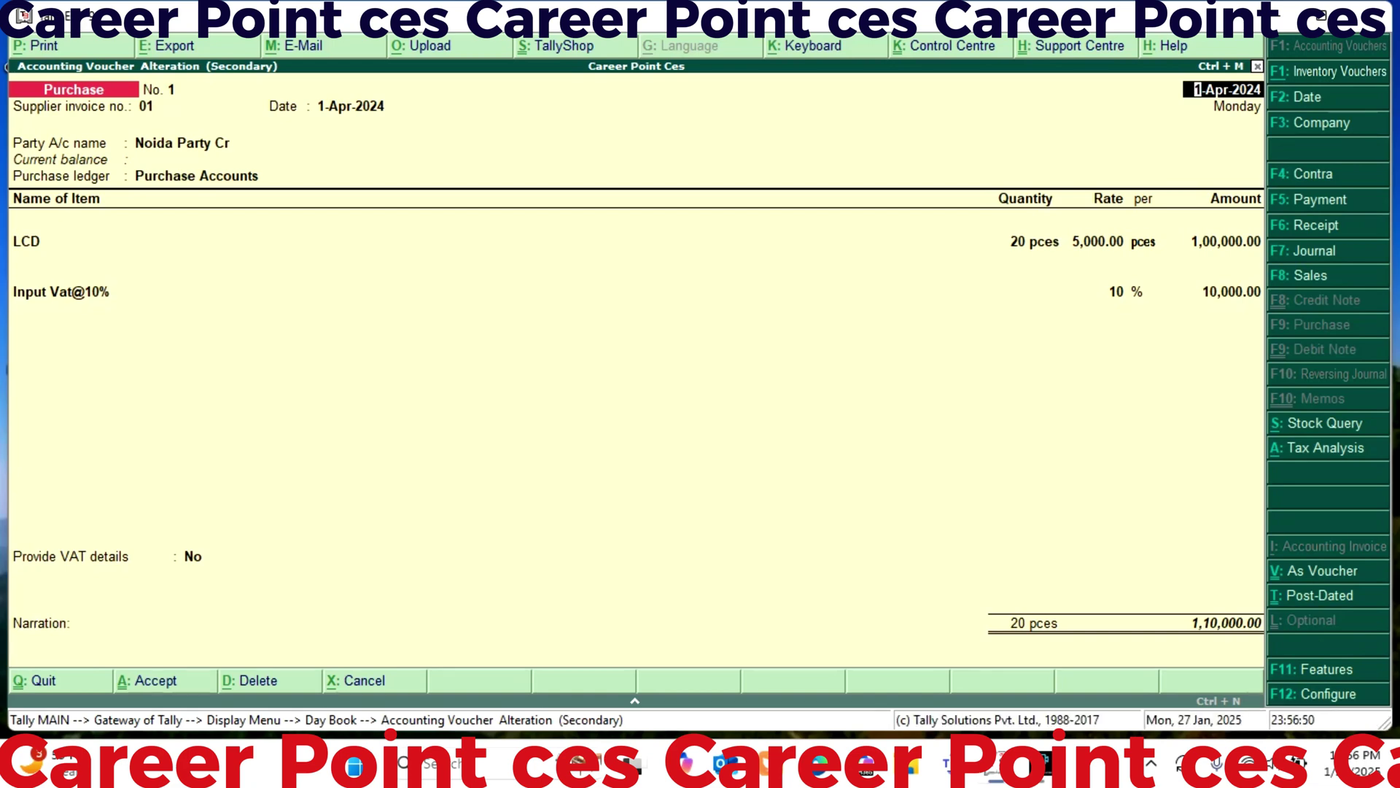
{"action": "key", "text": "alt+p"}
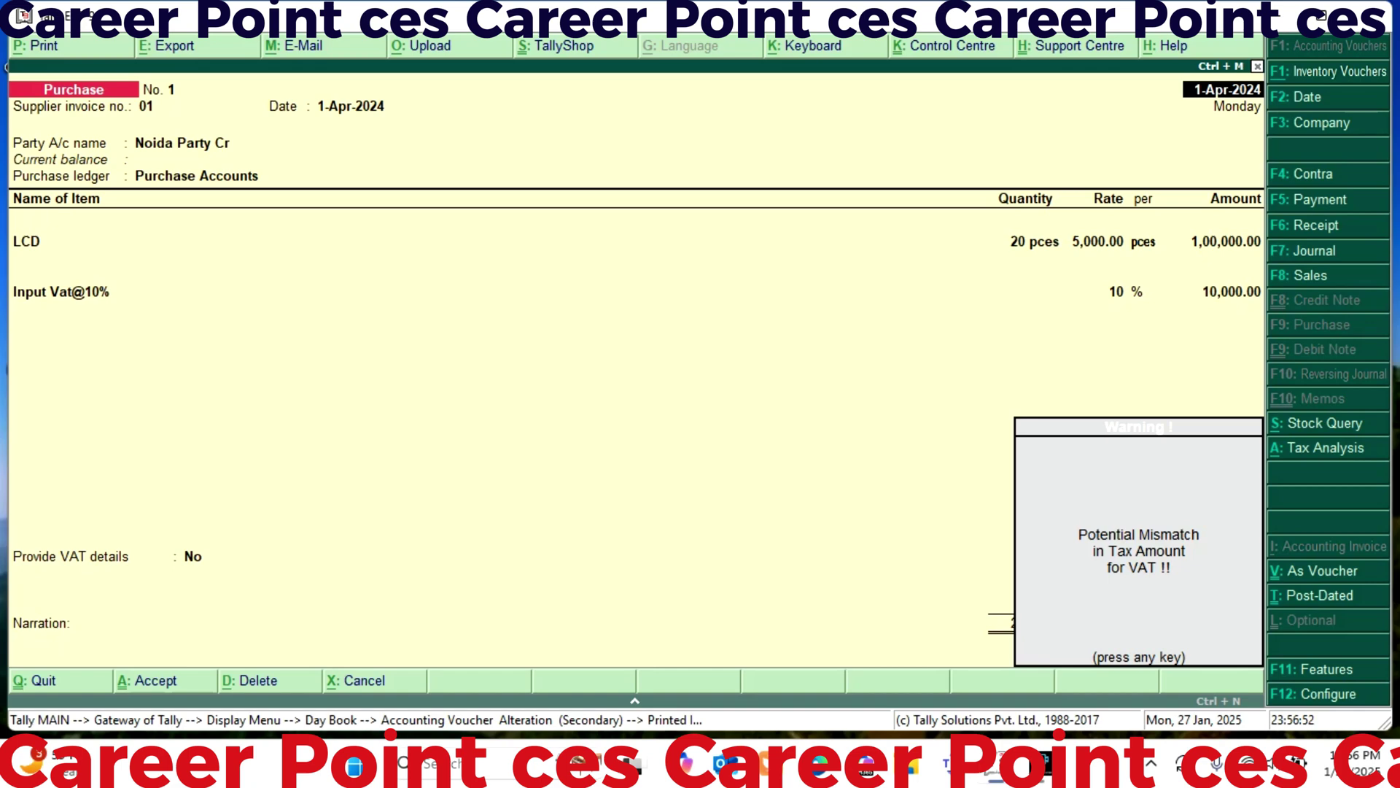
{"action": "key", "text": "Return"}
{"action": "key", "text": "Return"}
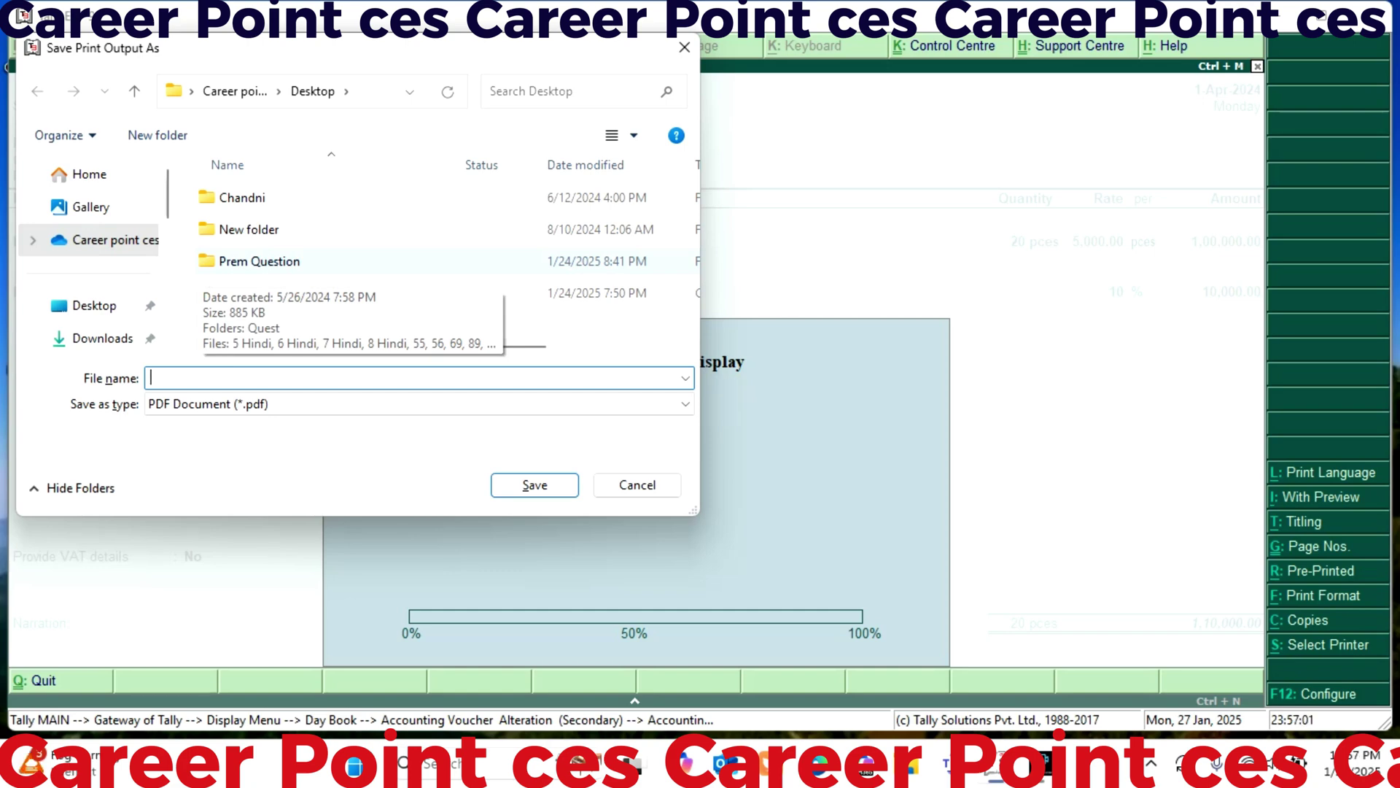
{"action": "type", "text": "vat"}
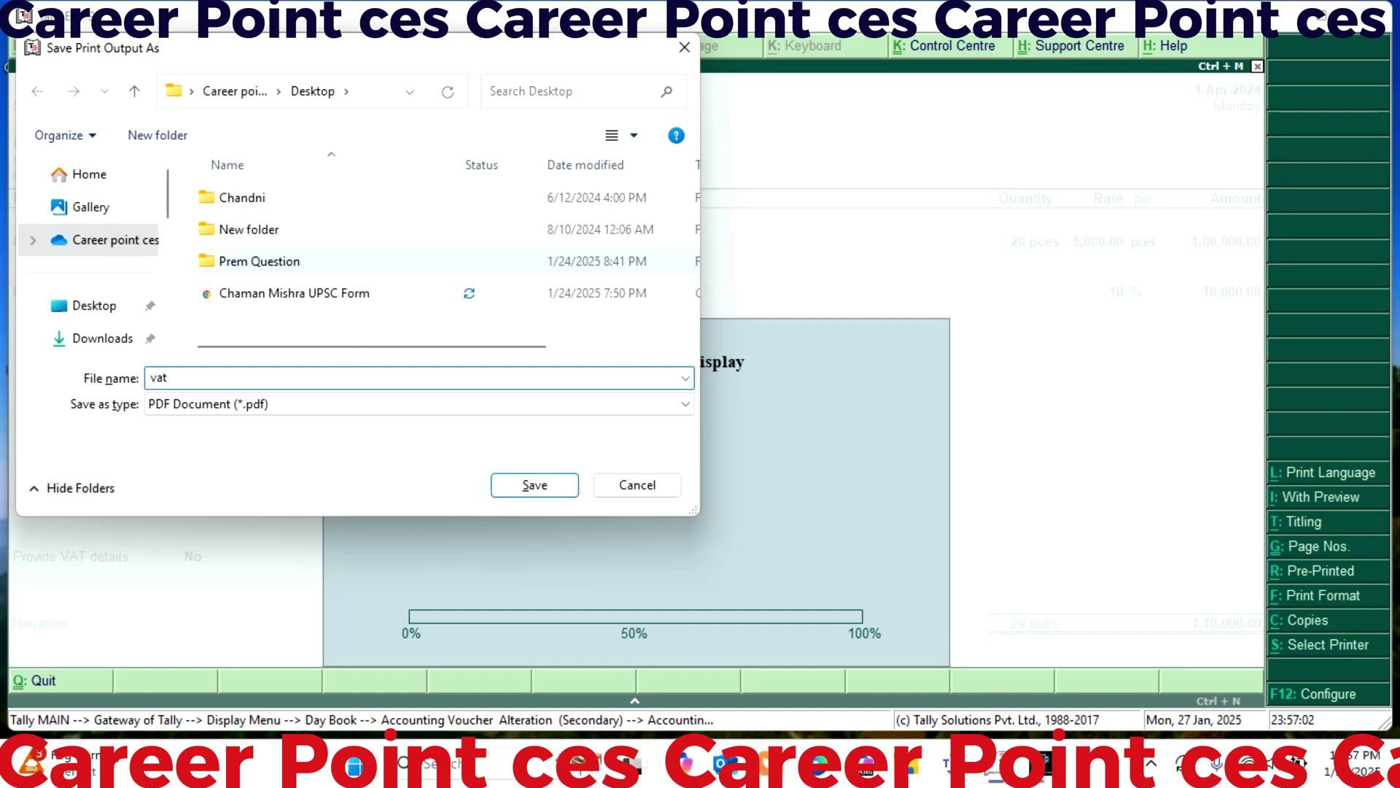
{"action": "key", "text": "Return"}
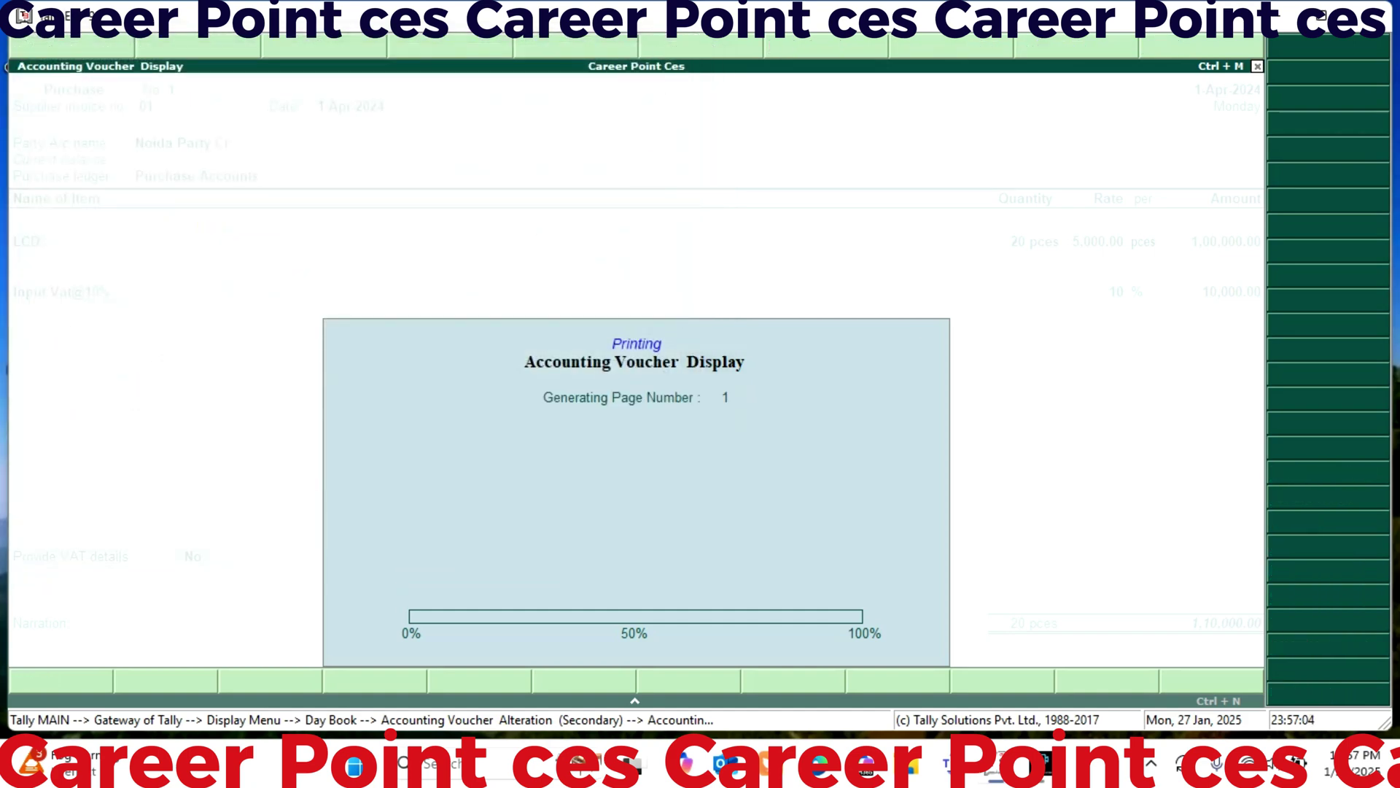
Close the voucher and the Day Book back to the Gateway of Tally, and leave Tally for the Windows desktop.
{"action": "key", "text": "Escape"}
{"action": "key", "text": "Escape"}
{"action": "key", "text": "Escape"}
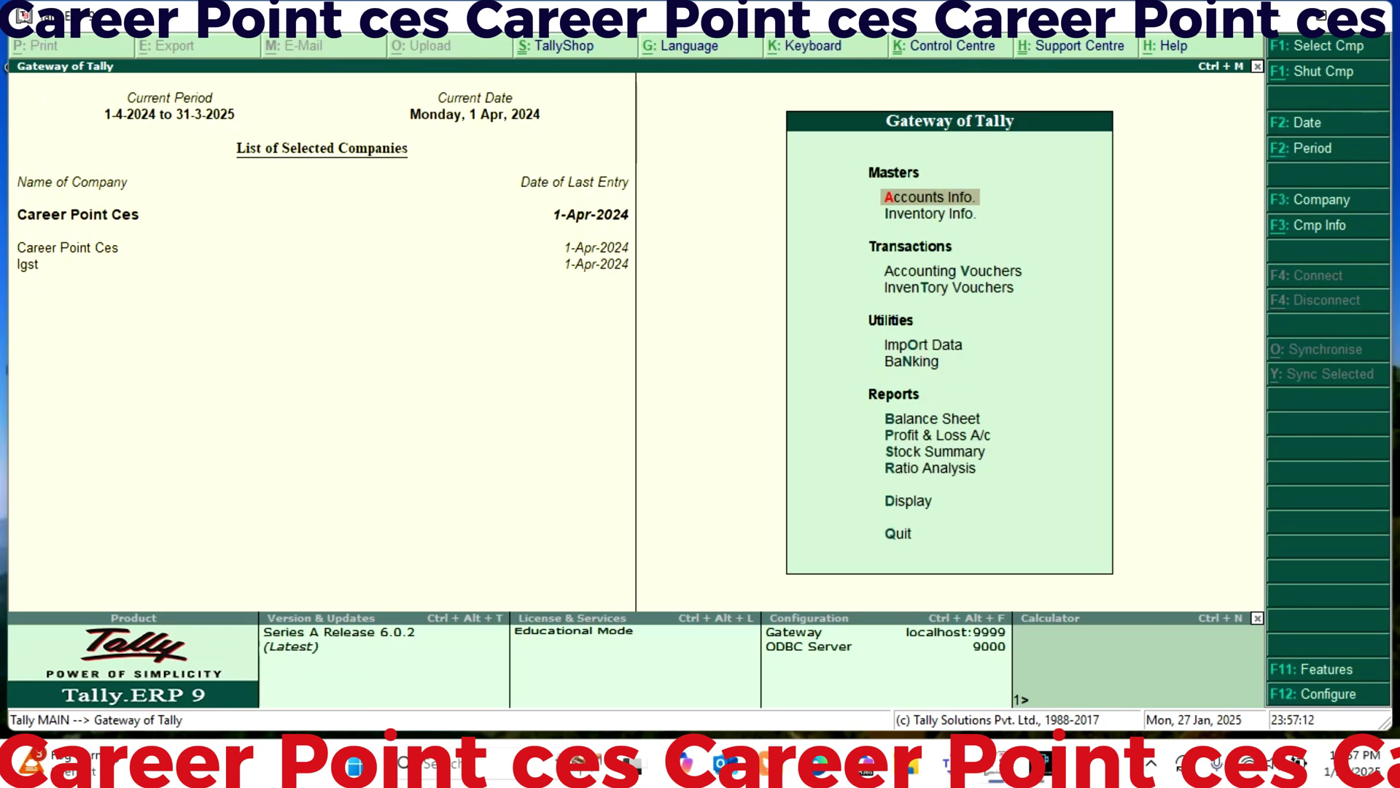
{"action": "key", "text": "alt+F4"}
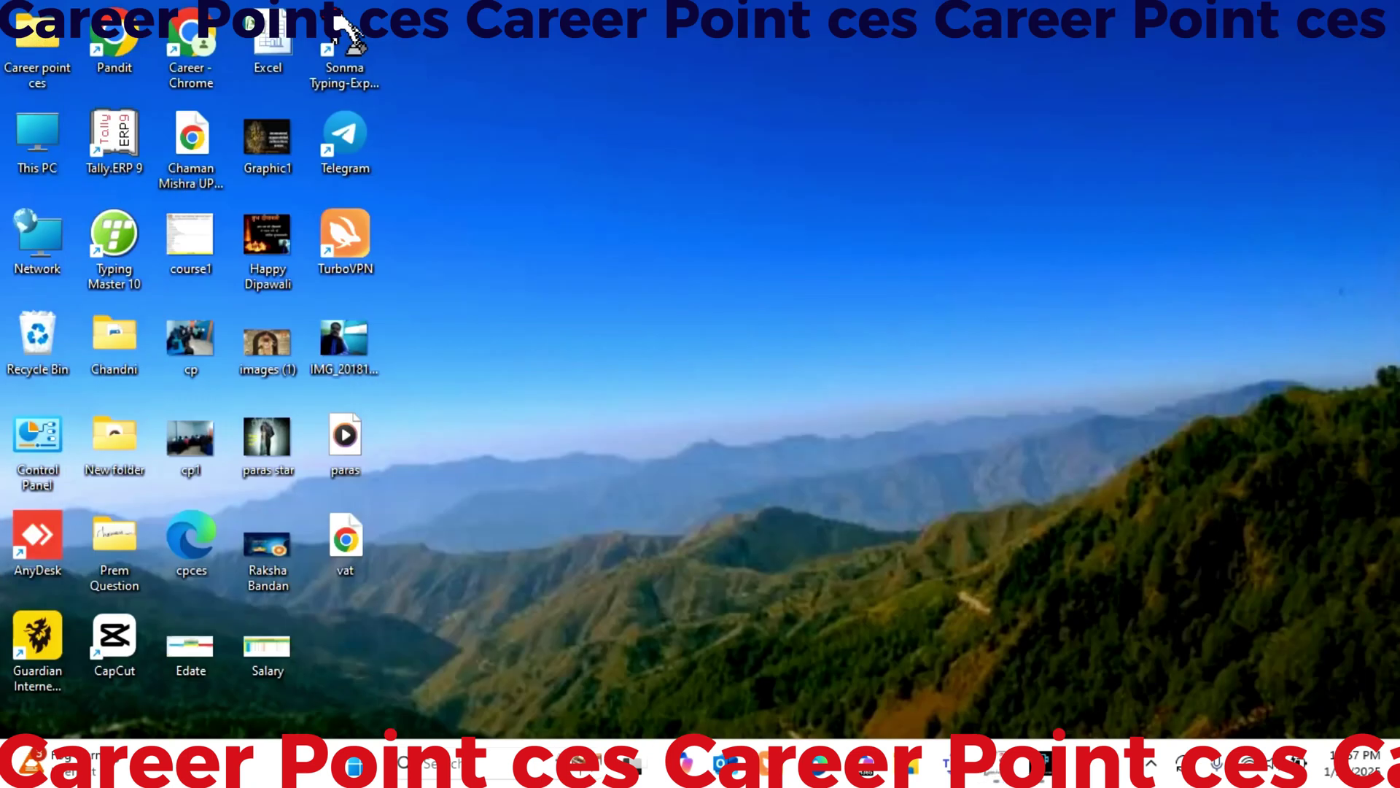